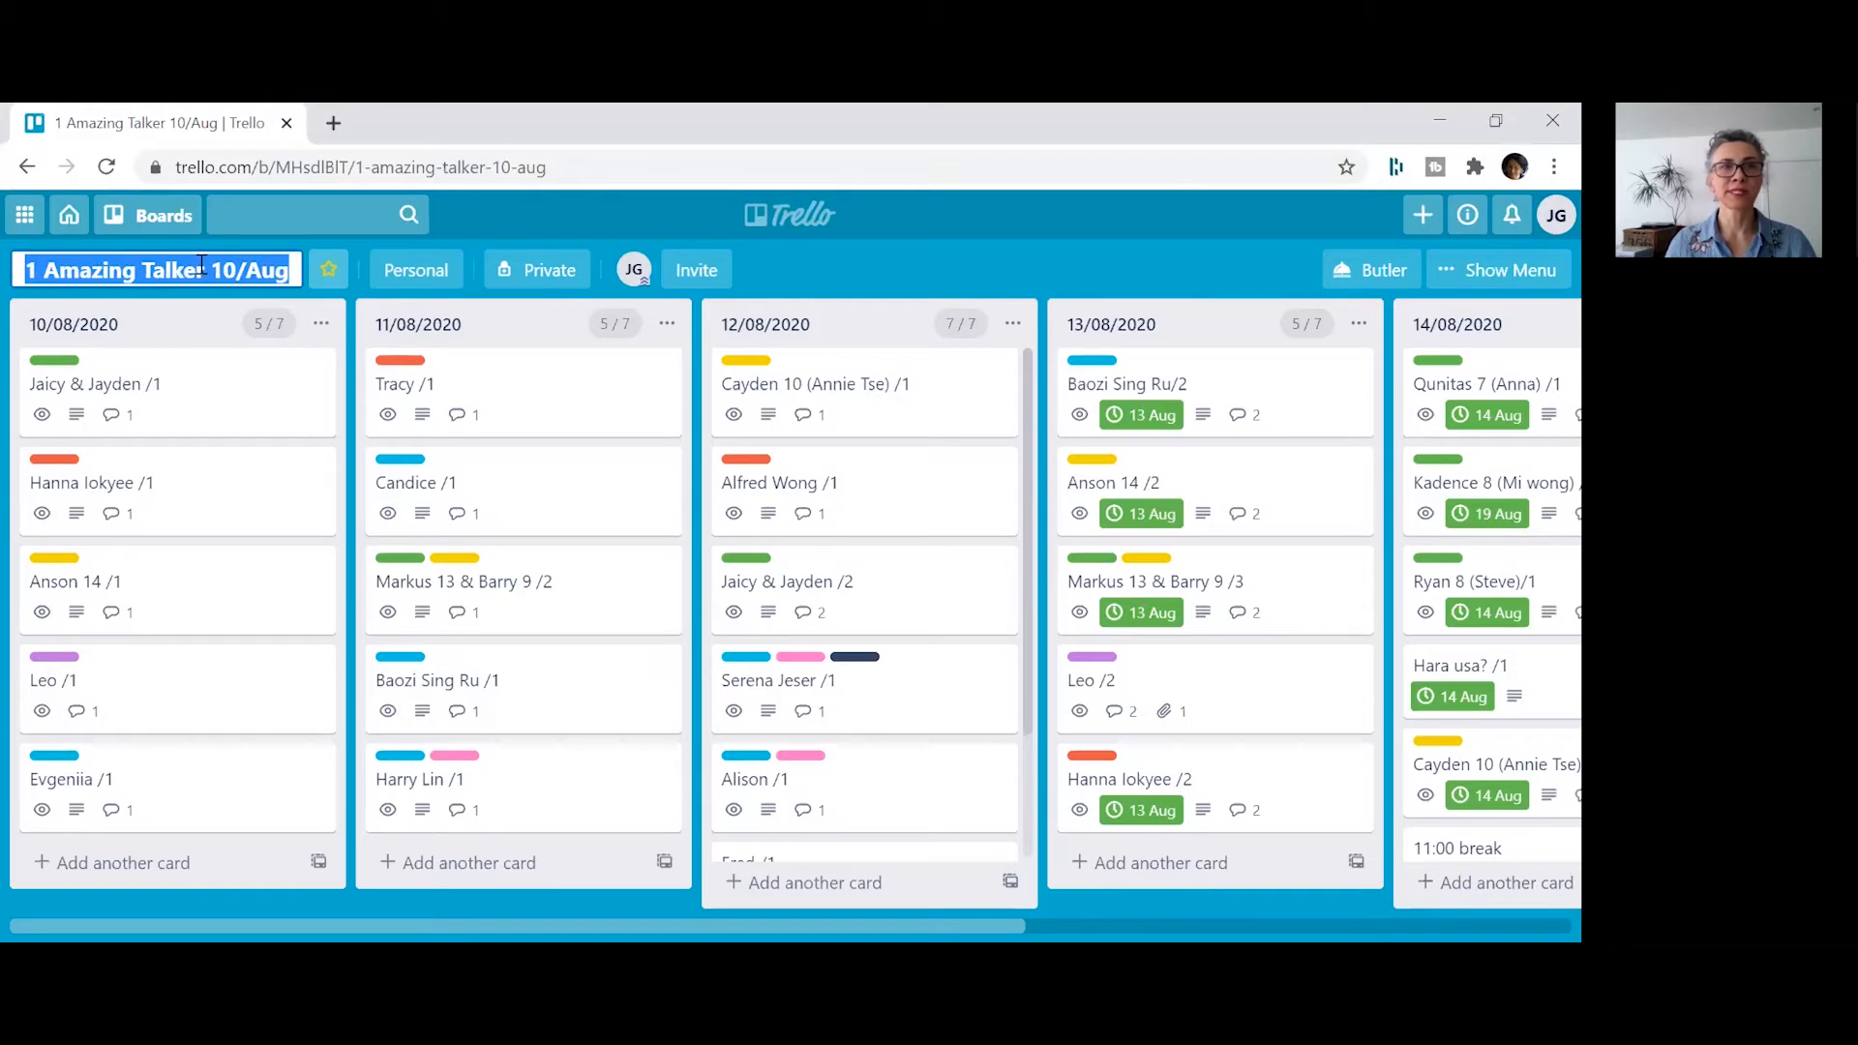
- Look through the dated lists of the 1 Amazing Talker 10/Aug board, from 10/08/2020 to 15/08/2020 Saturday
{"action": "left_click", "coordinate": [133, 325]}
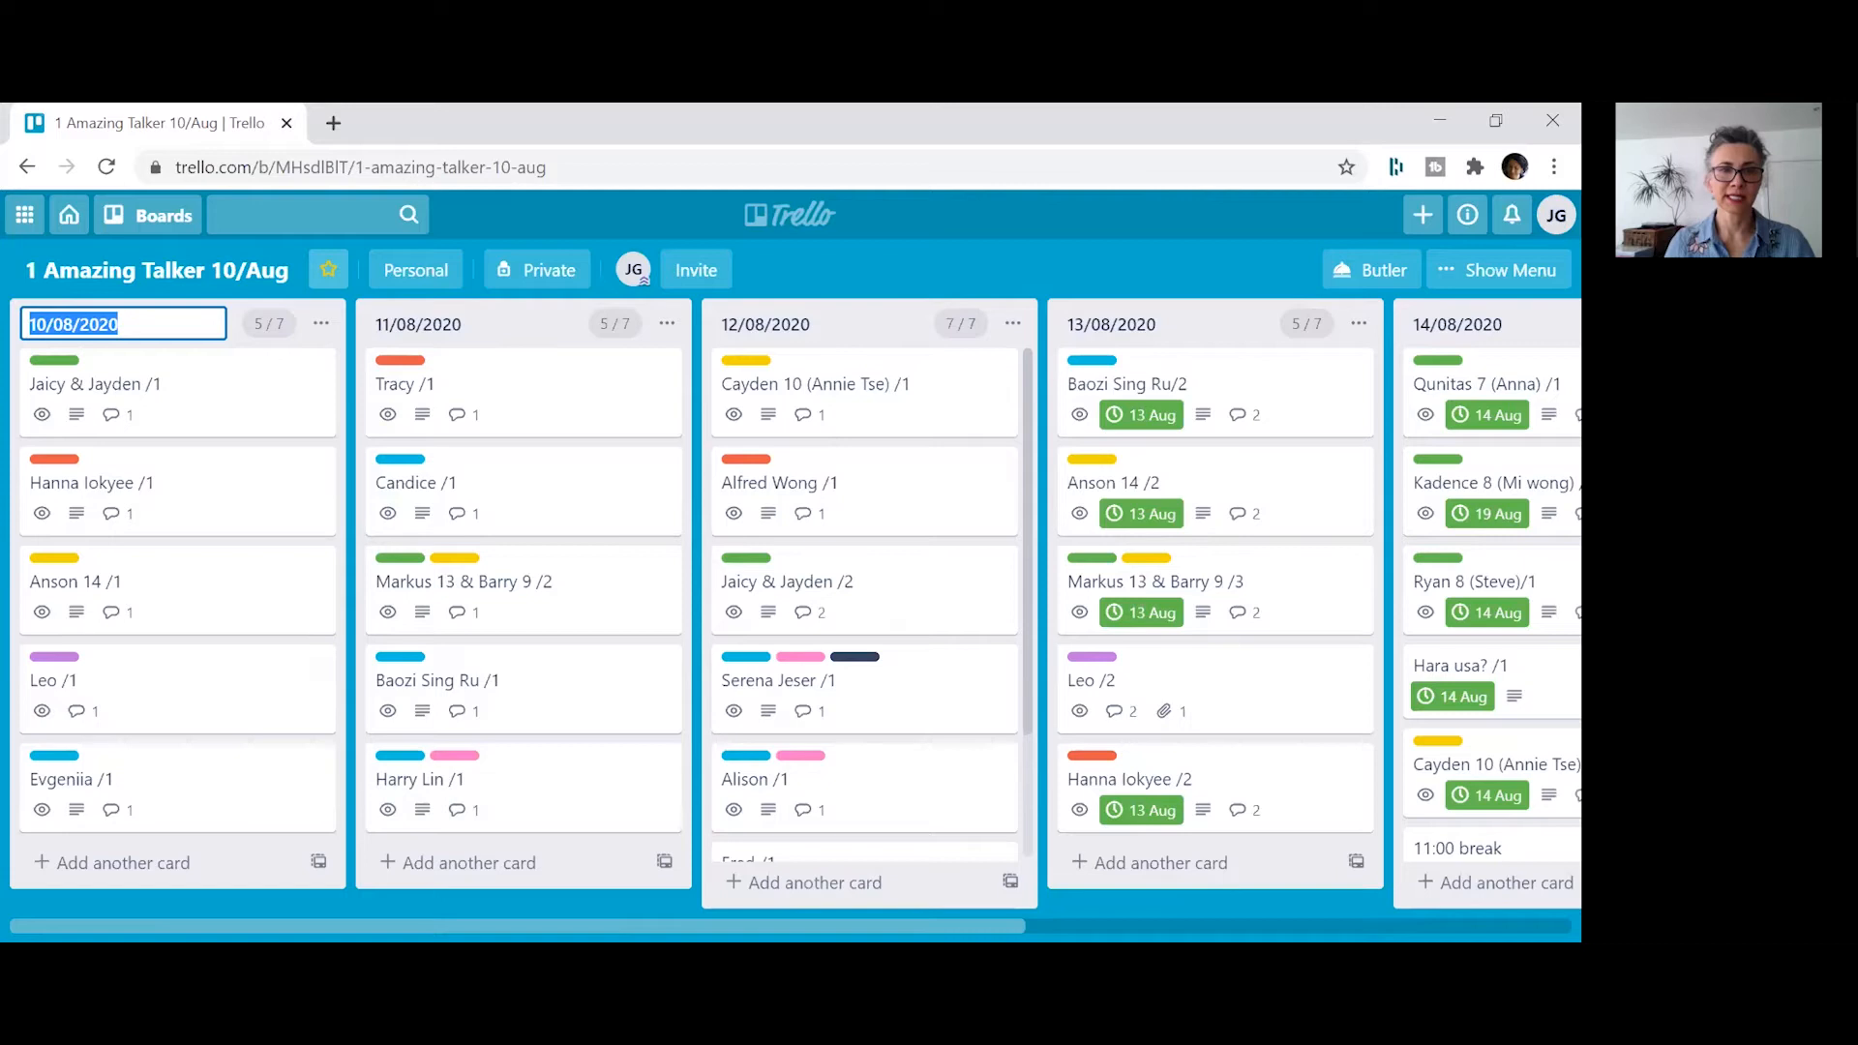
{"action": "scroll", "coordinate": [1173, 899], "scroll_direction": "right", "scroll_amount": 8}
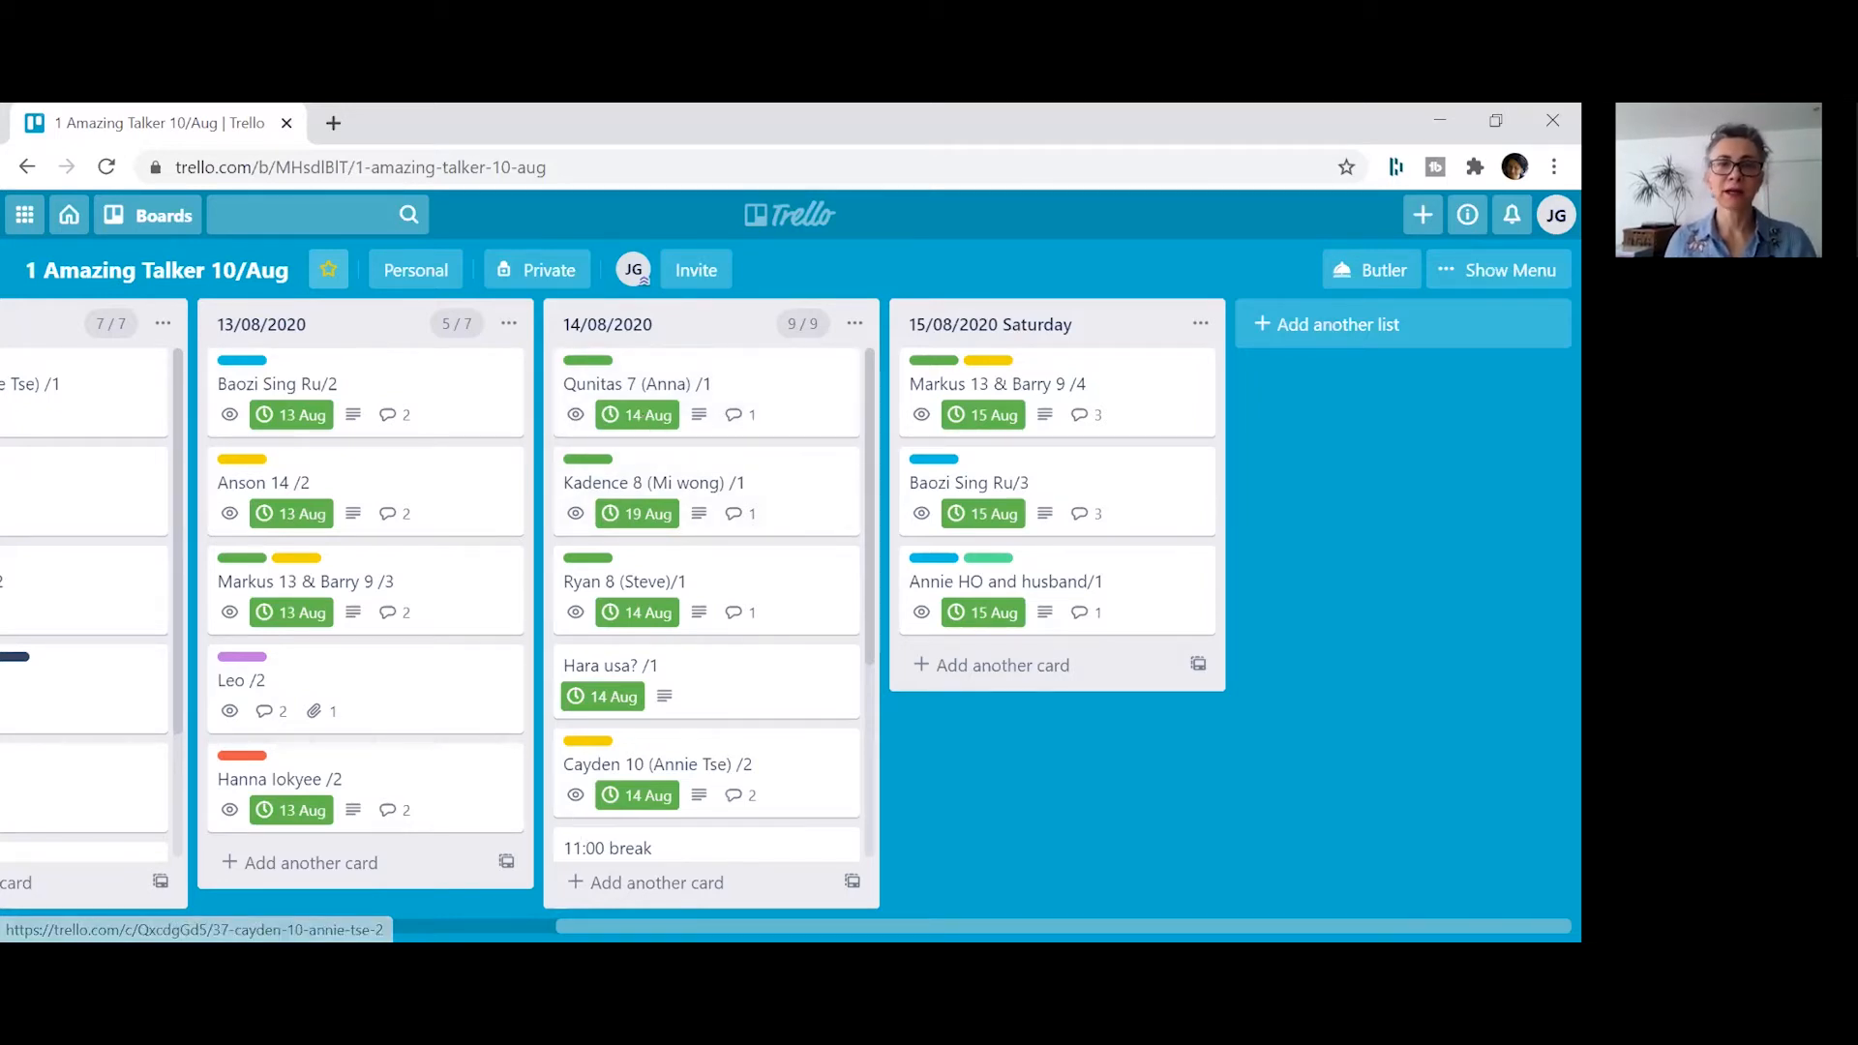
{"action": "scroll", "coordinate": [790, 601], "scroll_direction": "left", "scroll_amount": 5}
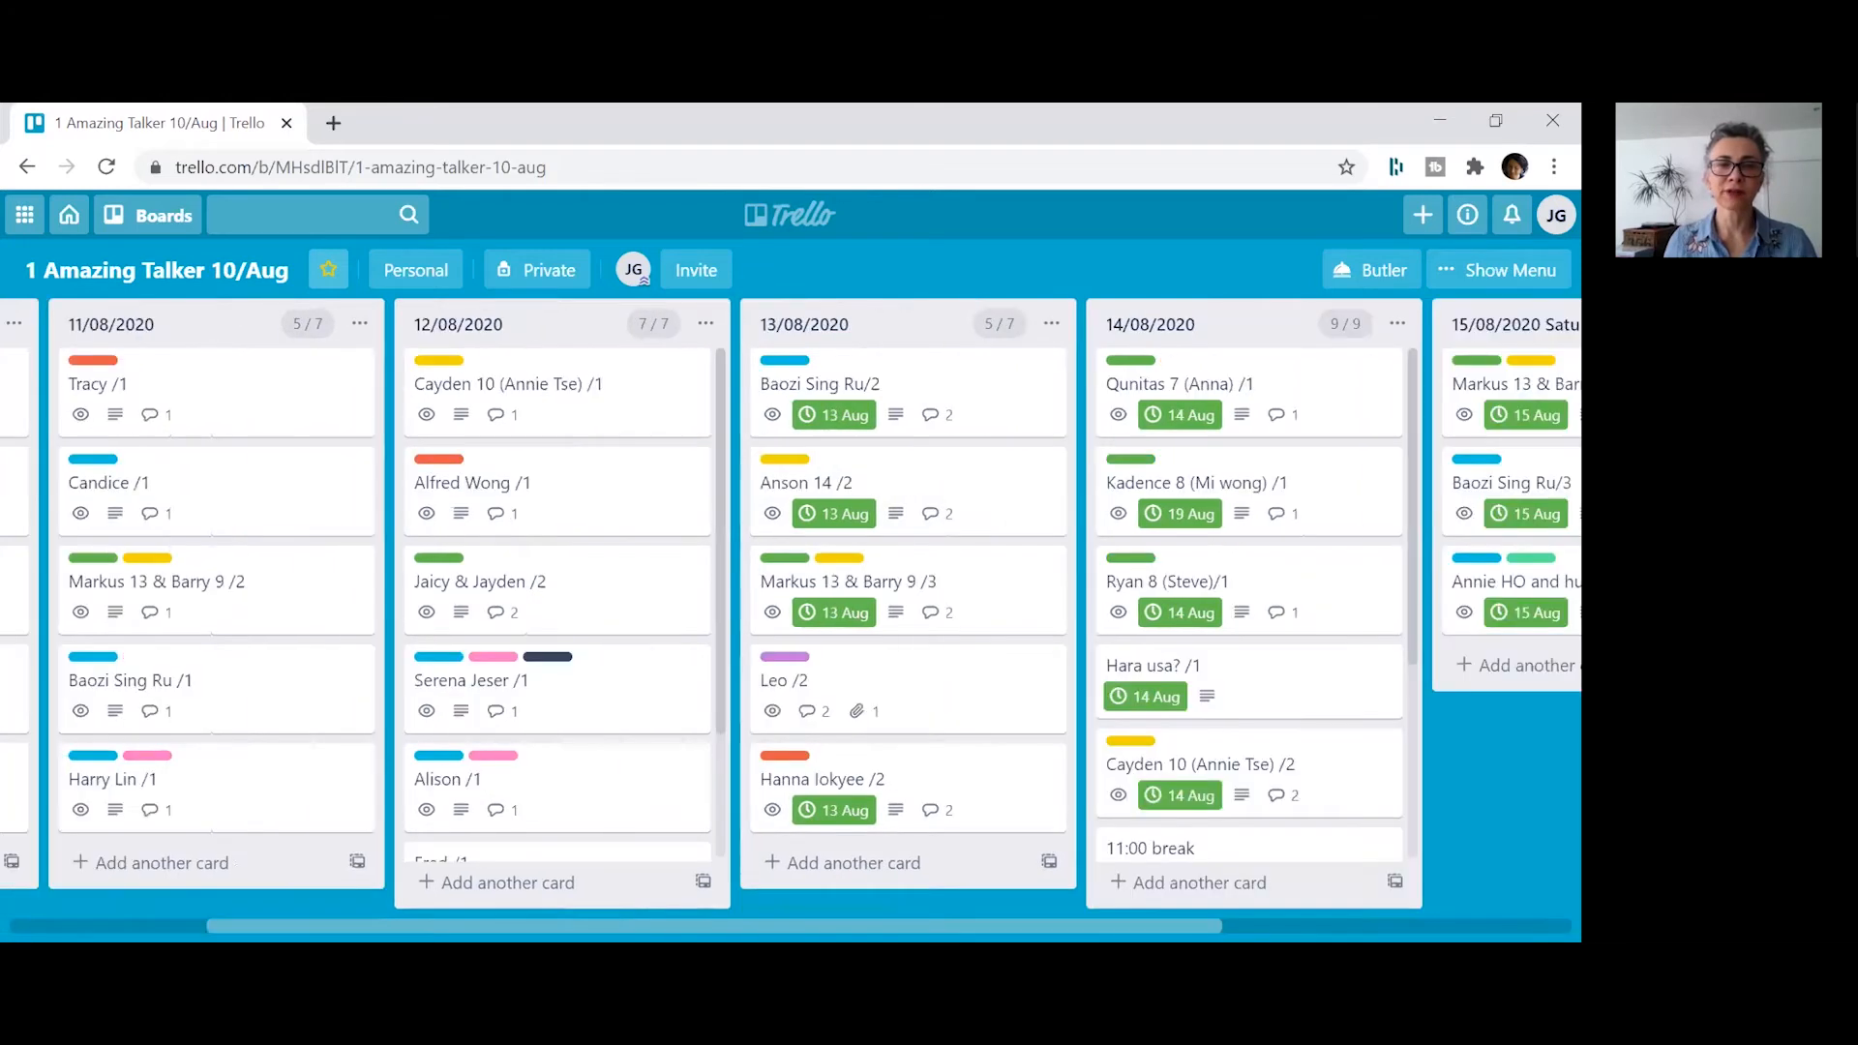
{"action": "scroll", "coordinate": [790, 602], "scroll_direction": "left", "scroll_amount": 3}
{"action": "left_click", "coordinate": [123, 324]}
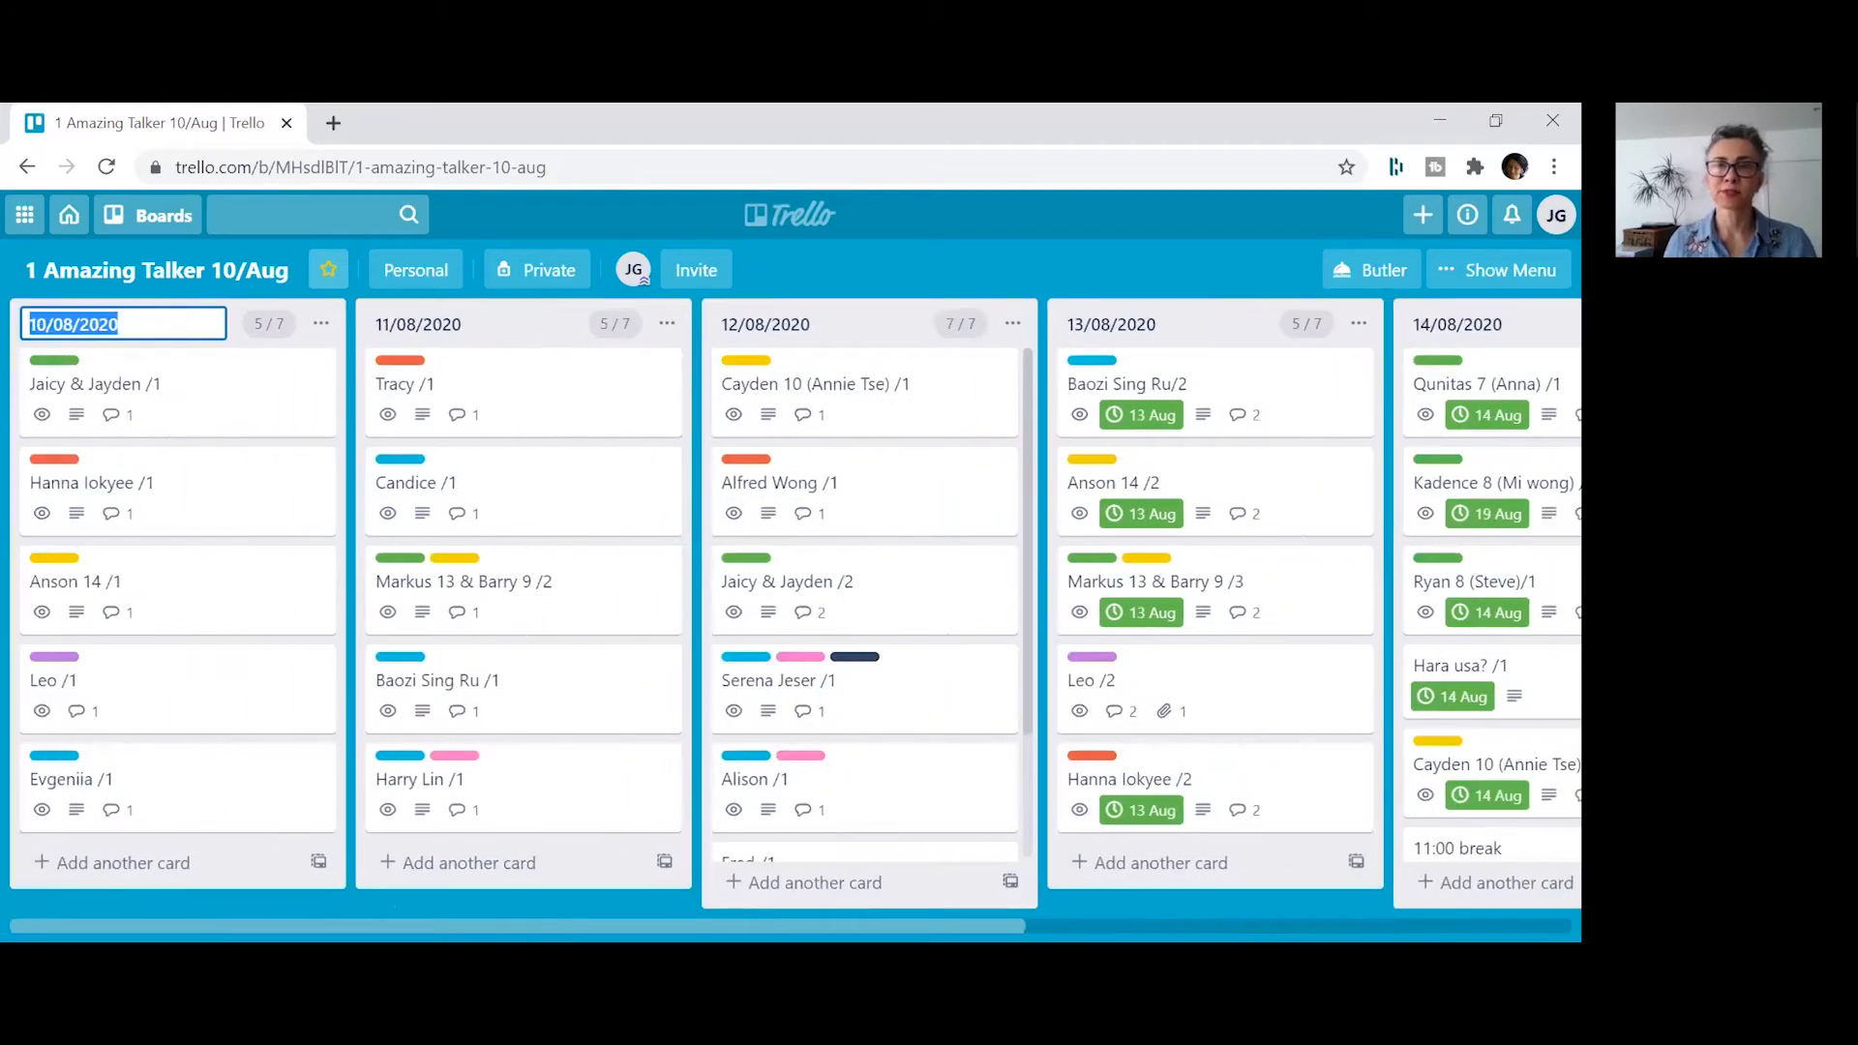
- Show the label names on the board's cards instead of only the colour bars
{"action": "left_click", "coordinate": [399, 363]}
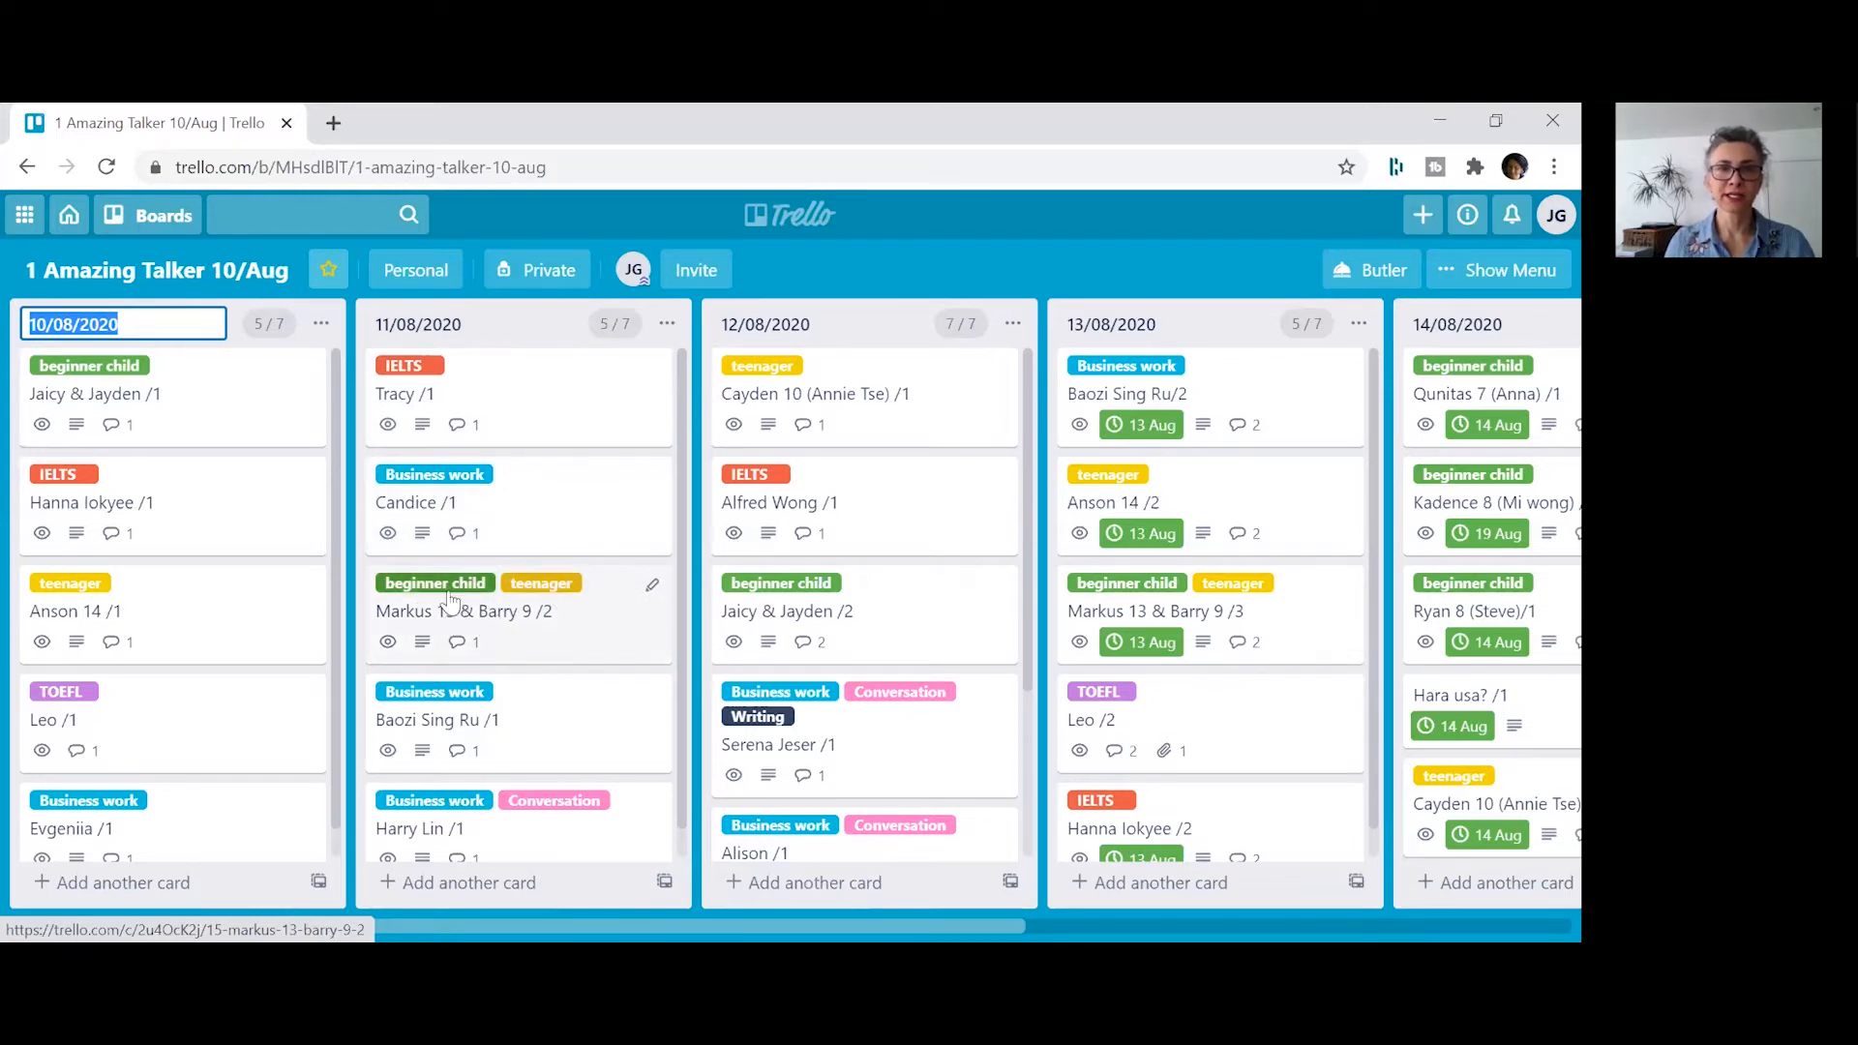
{"action": "scroll", "coordinate": [588, 610], "scroll_direction": "down", "scroll_amount": 1}
{"action": "scroll", "coordinate": [580, 632], "scroll_direction": "up", "scroll_amount": 1}
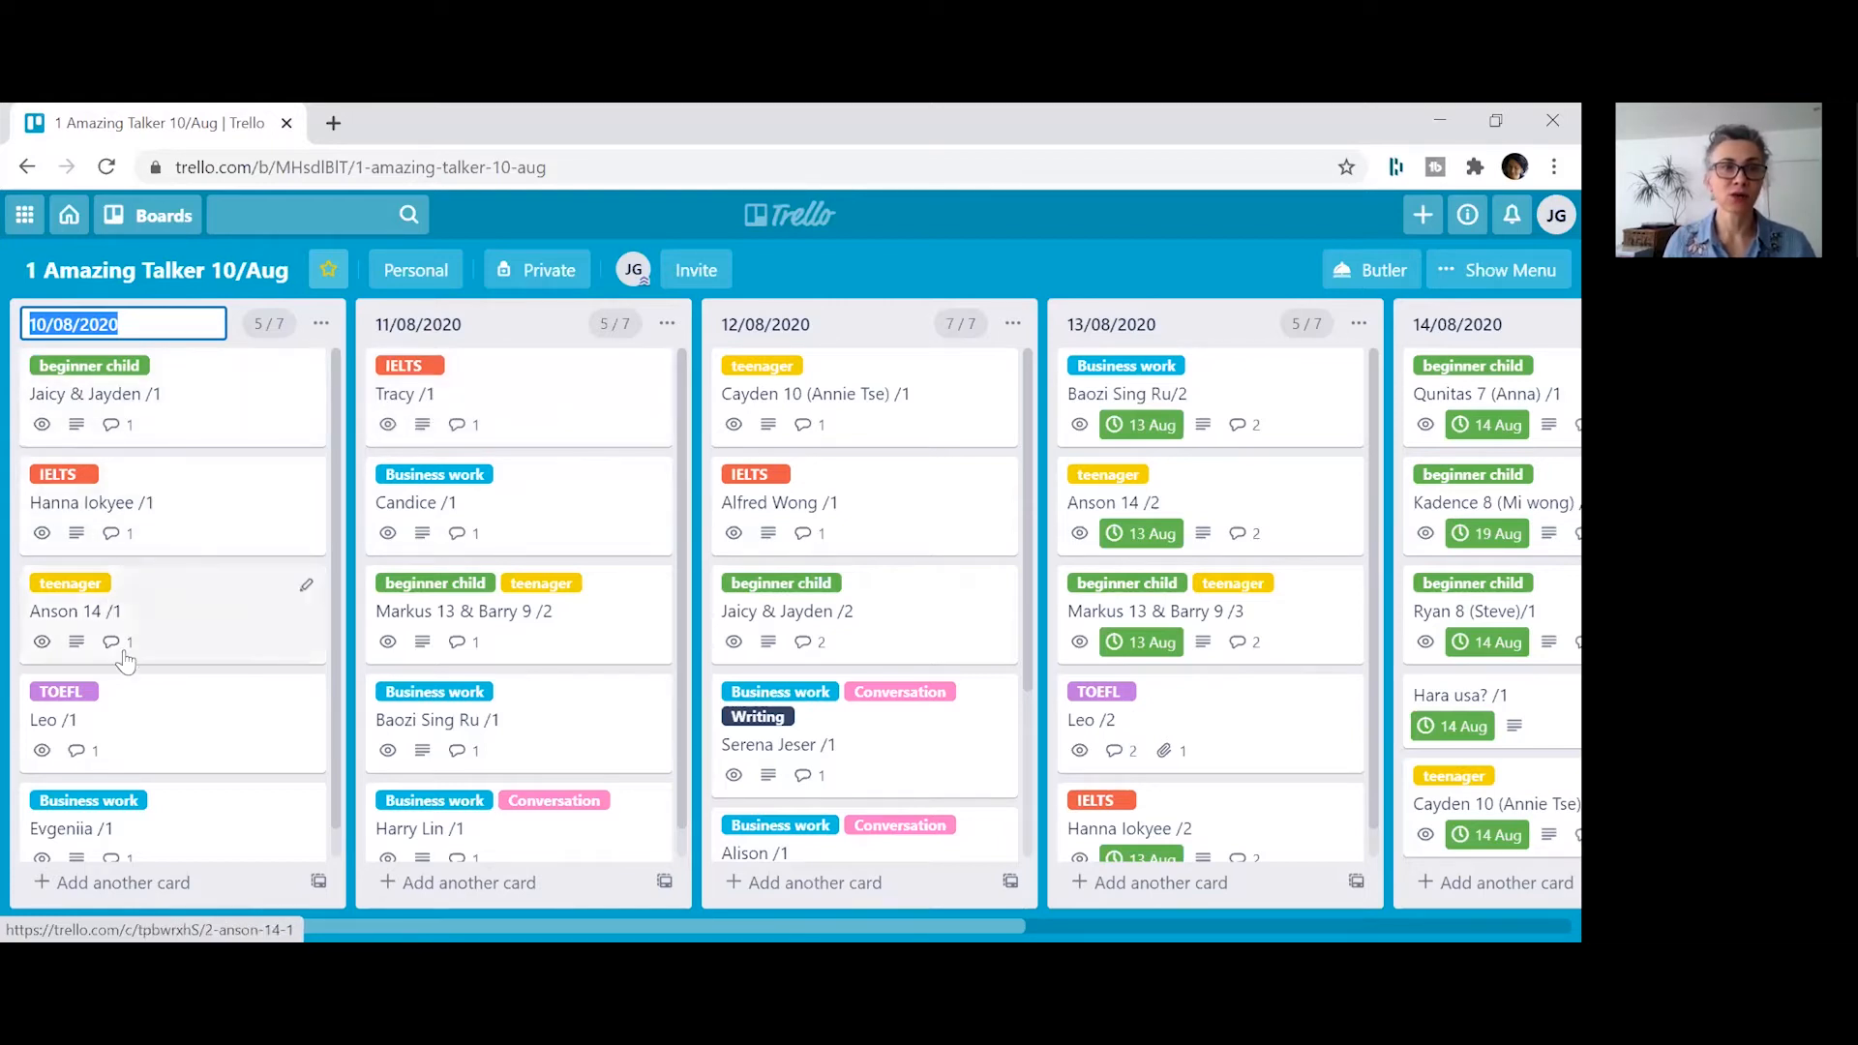
- Open the card labelled beginner child and teenager in the 11/08/2020 list and add spaces before the /2 in its title
{"action": "left_click", "coordinate": [587, 637]}
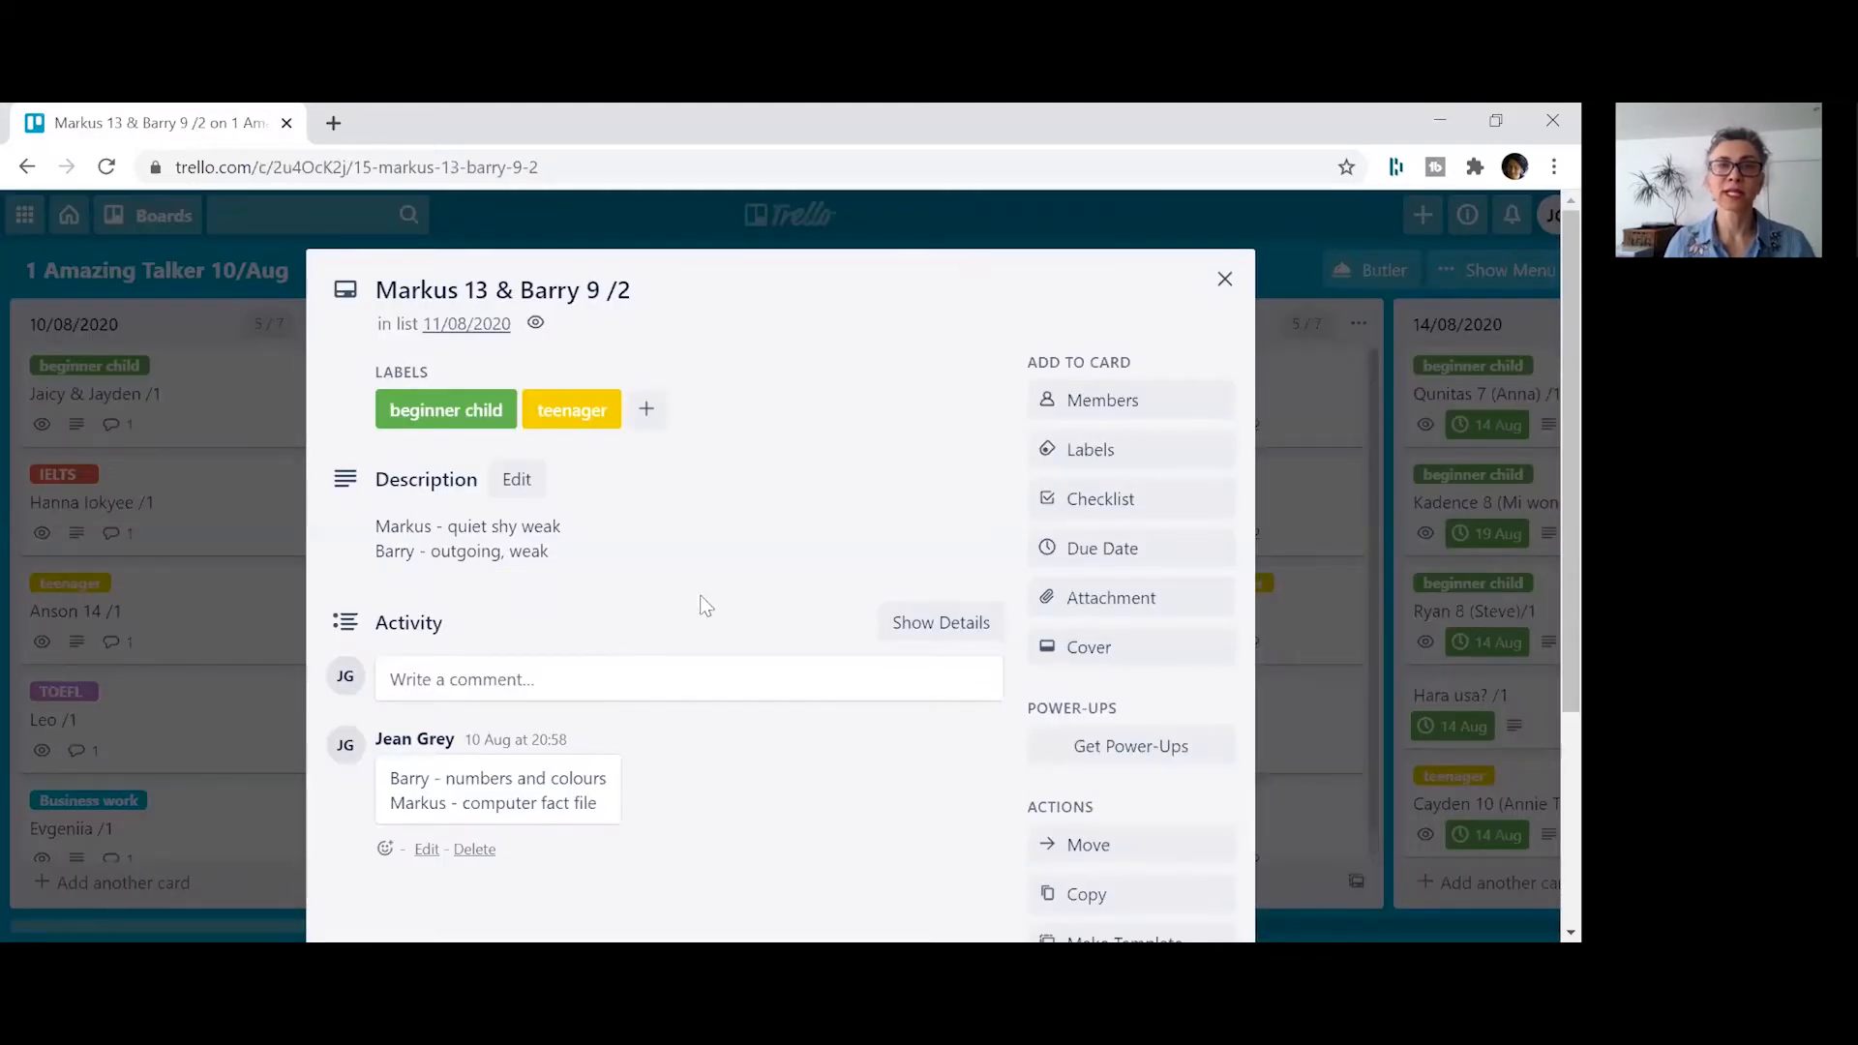
{"action": "left_click", "coordinate": [648, 290]}
{"action": "left_click", "coordinate": [599, 291]}
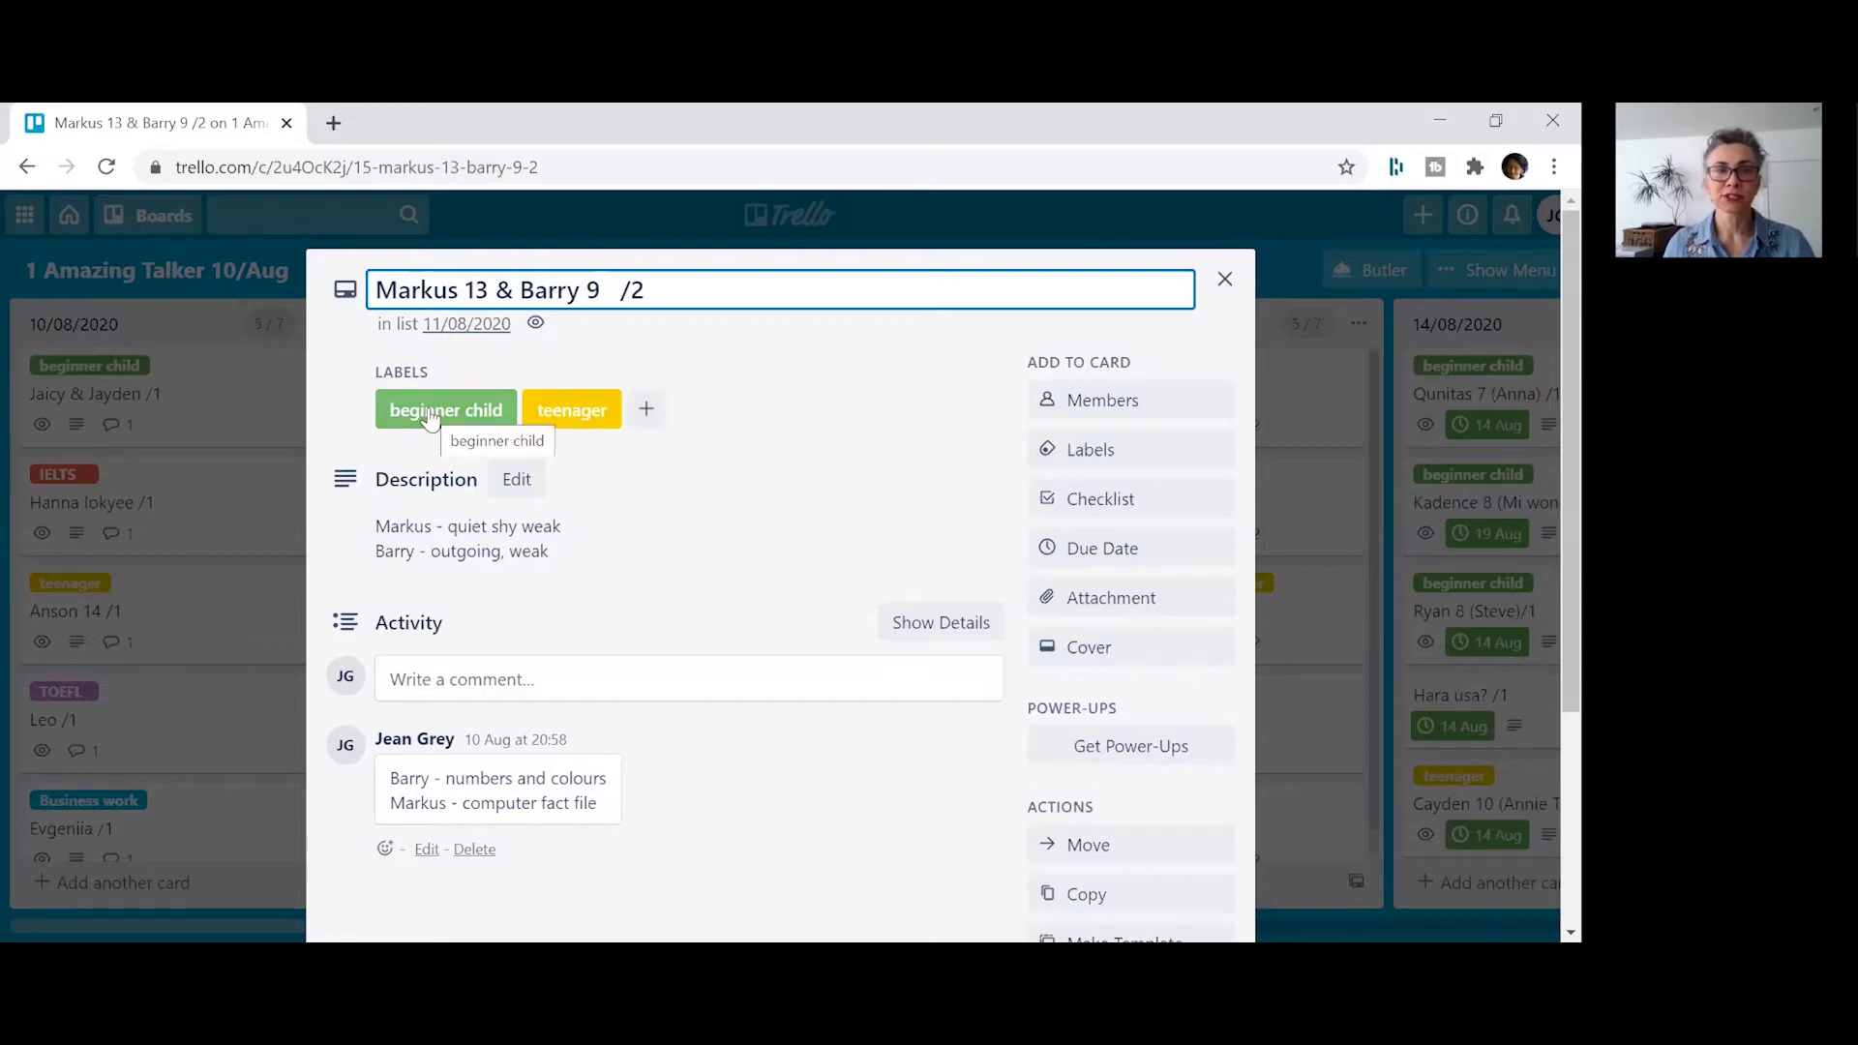
- Open the card's description with the student notes for editing and save it
{"action": "left_click", "coordinate": [407, 547]}
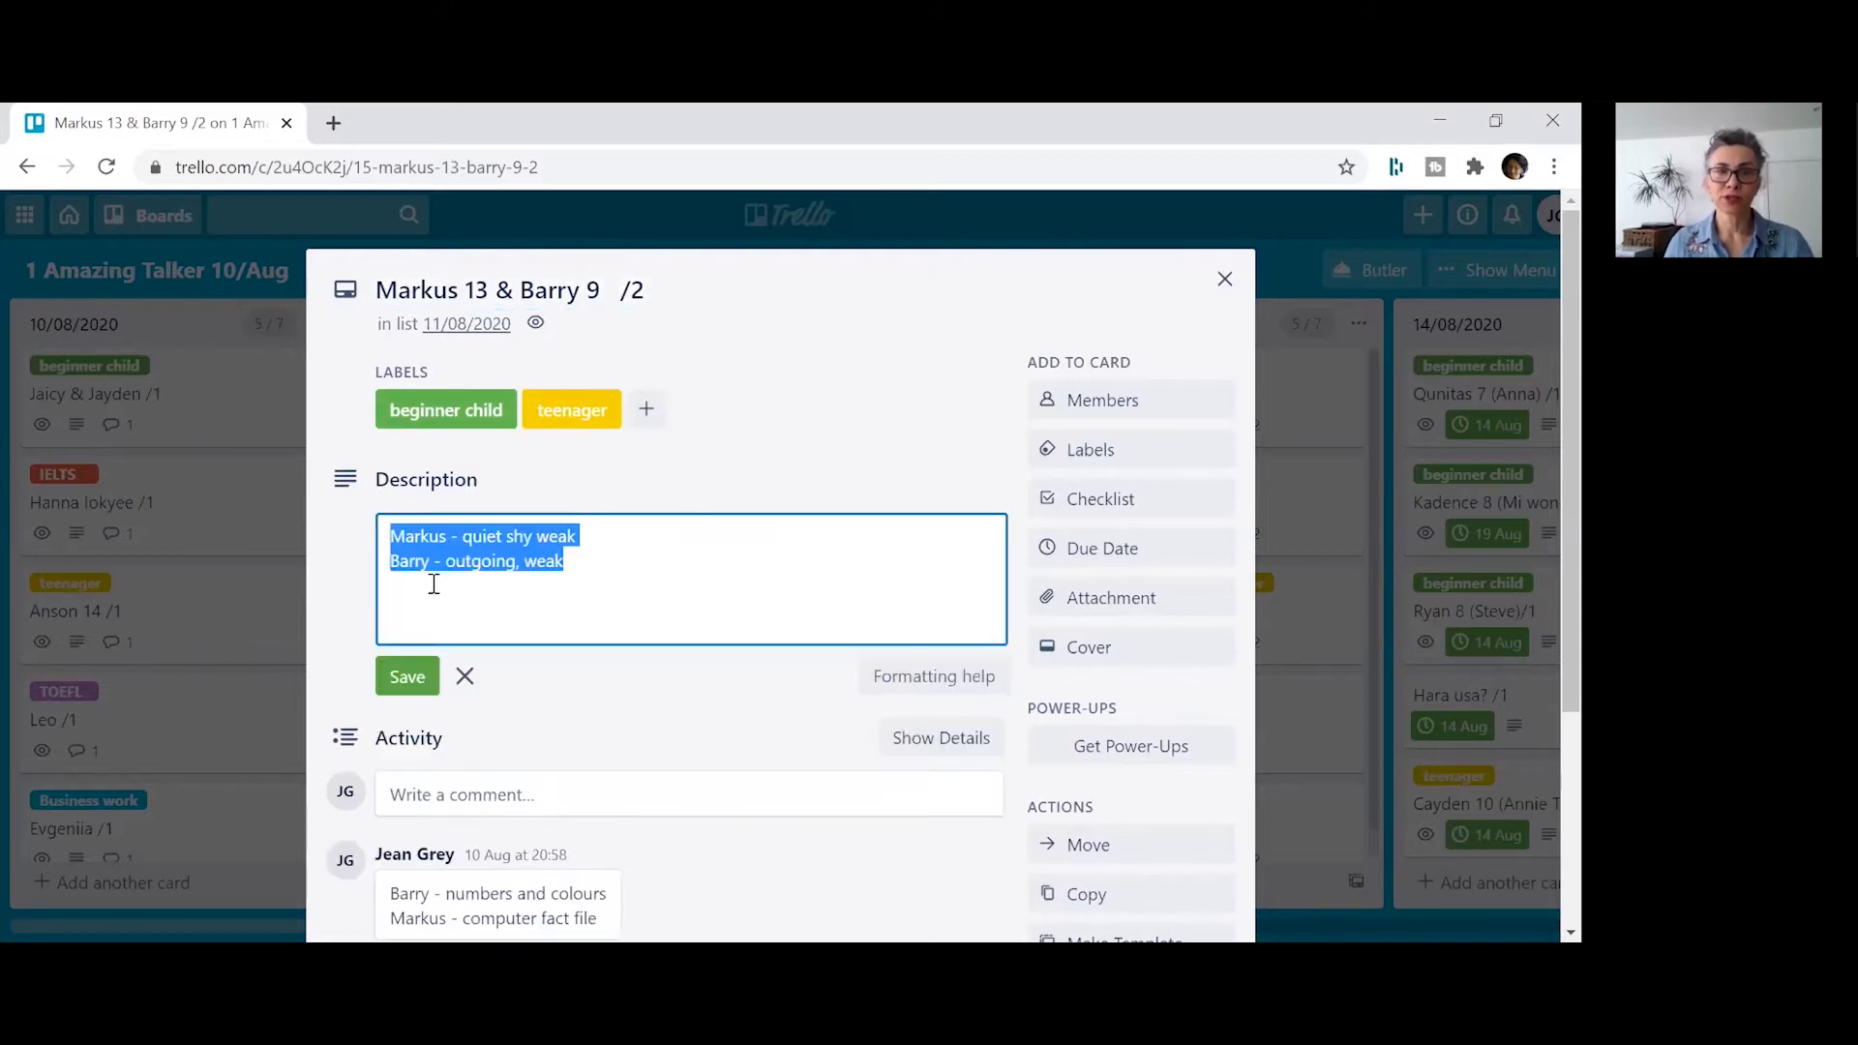
{"action": "left_click", "coordinate": [618, 573]}
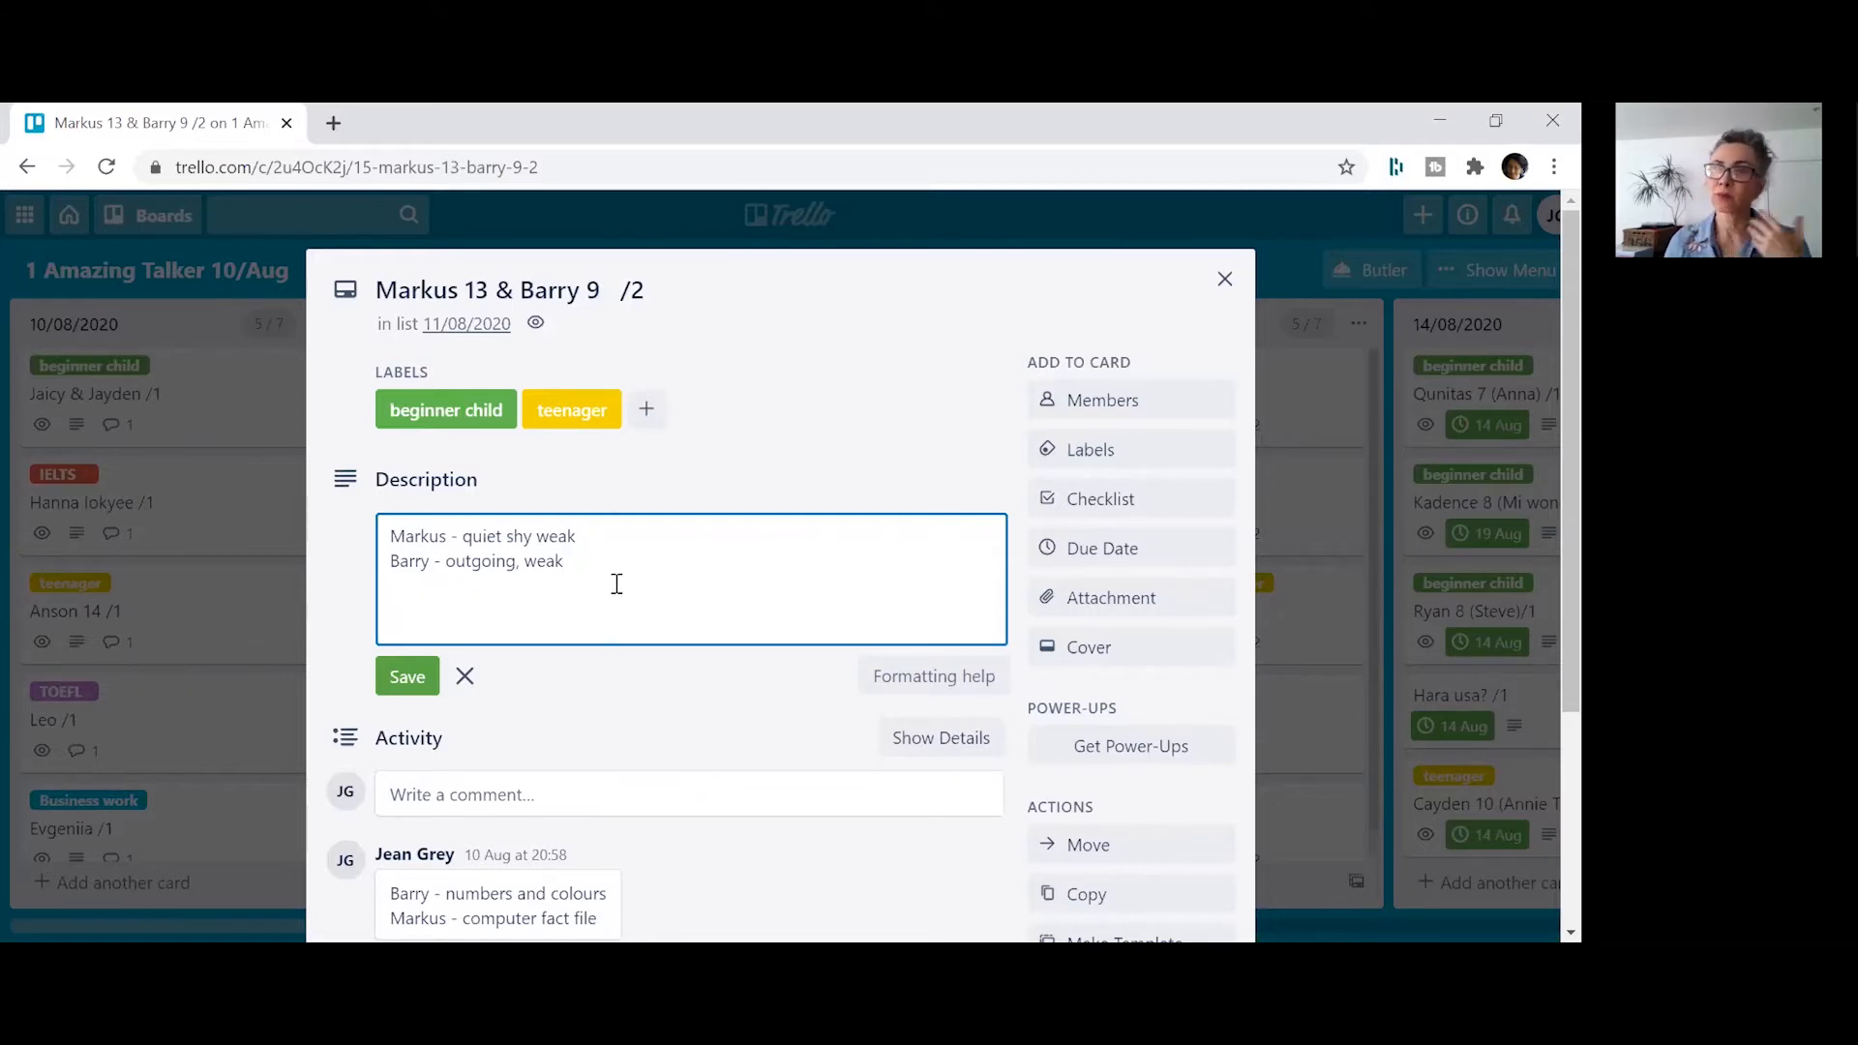
{"action": "left_click", "coordinate": [423, 685]}
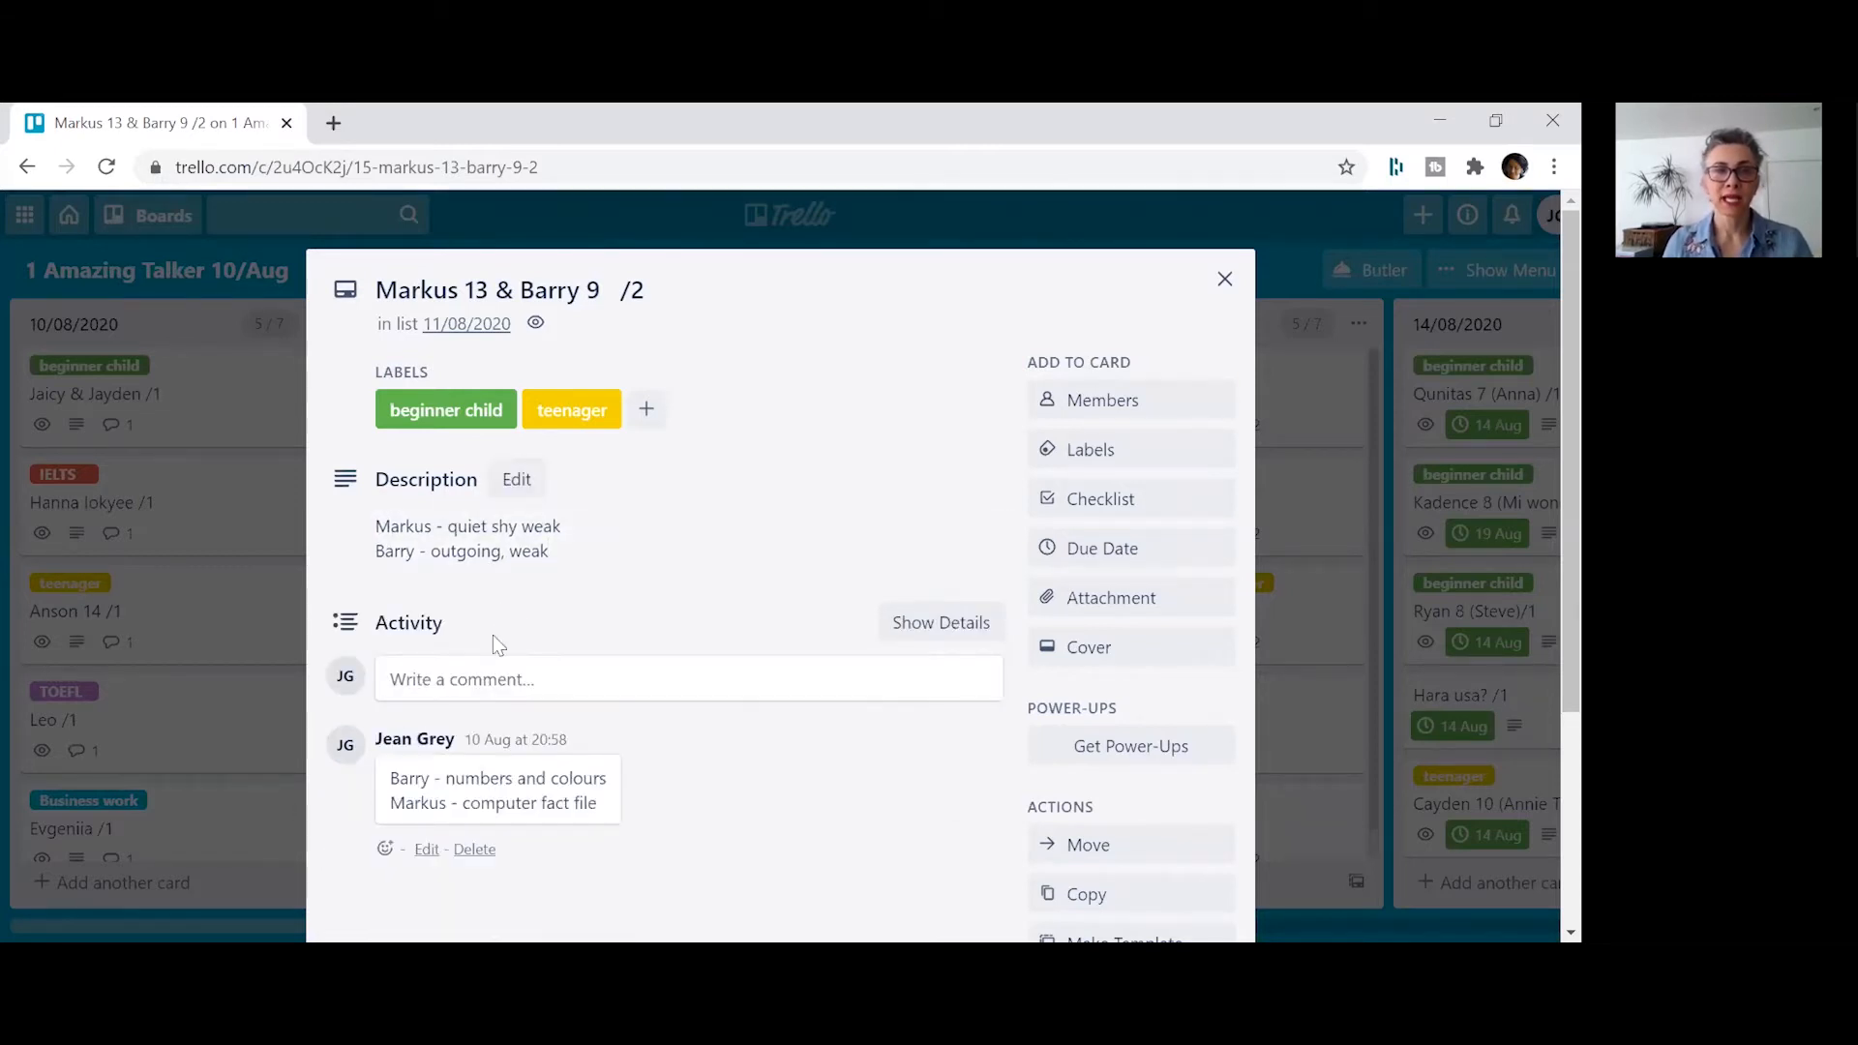
- Review the lesson comment in the card's activity and close the card
{"action": "scroll", "coordinate": [546, 765], "scroll_direction": "down", "scroll_amount": 2}
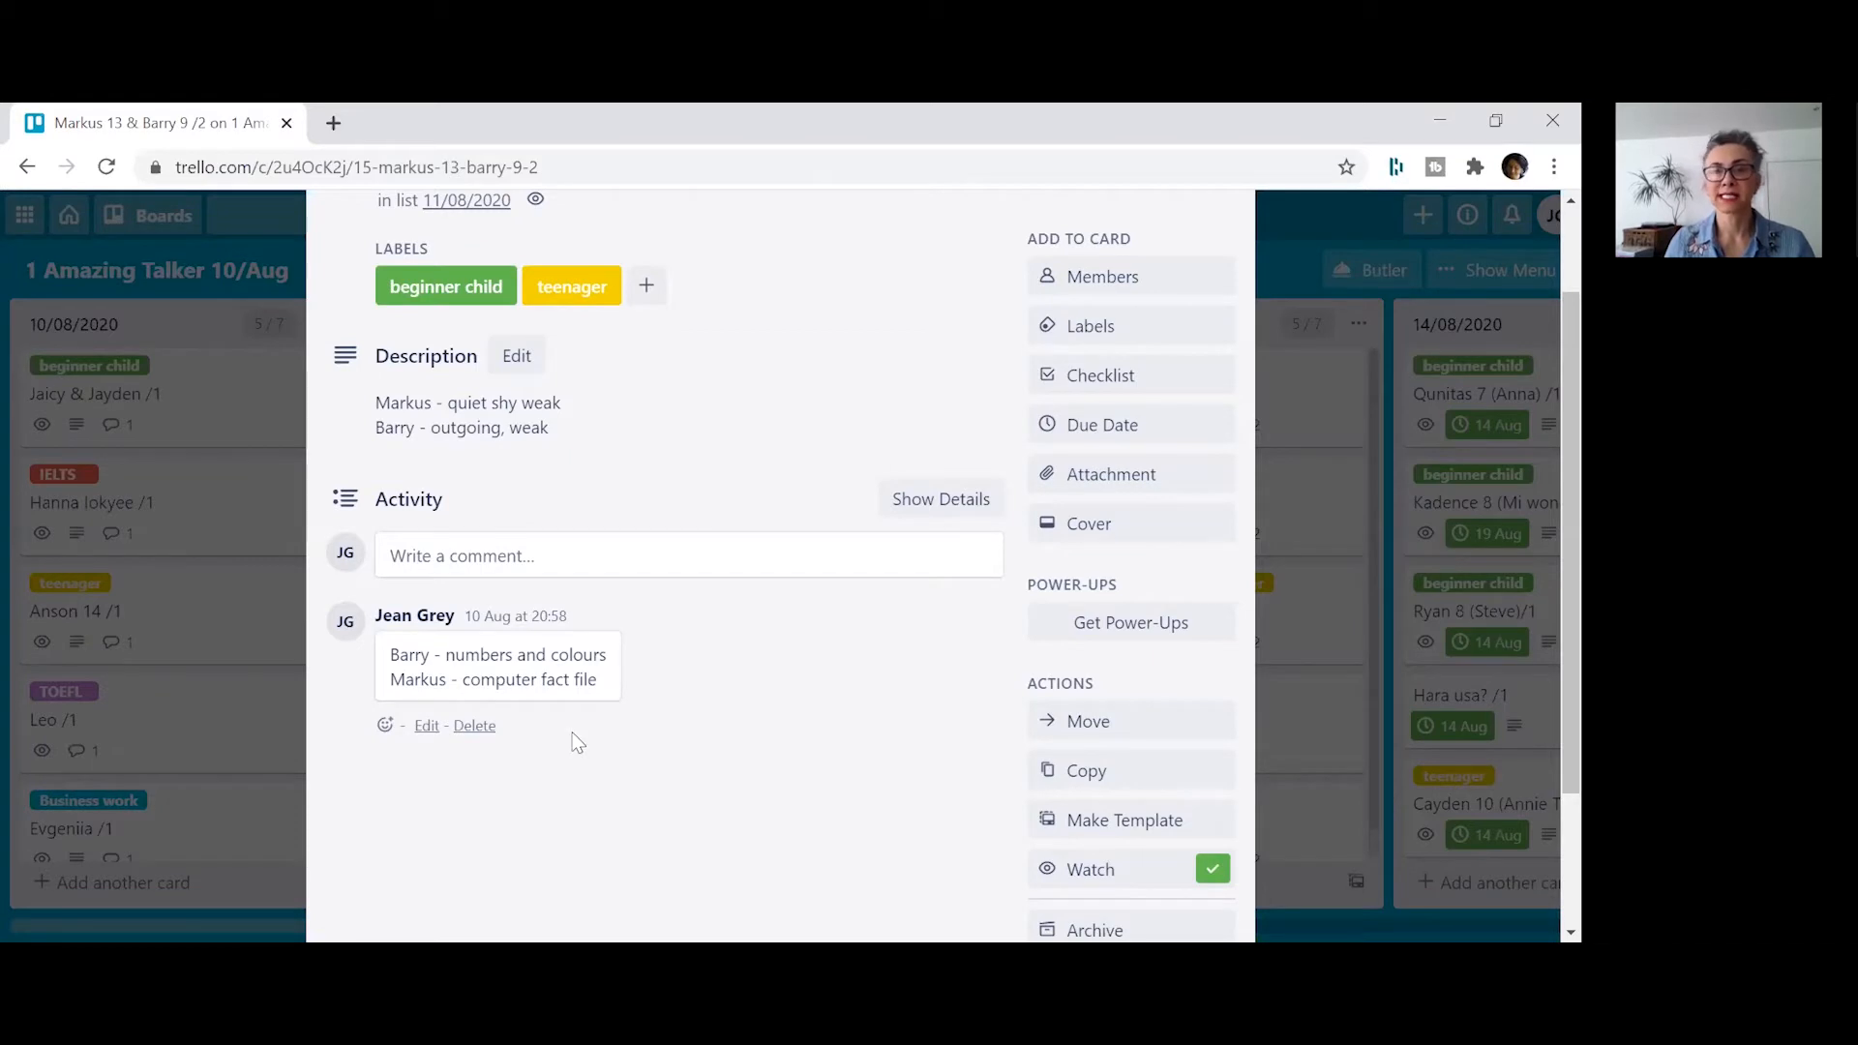
{"action": "scroll", "coordinate": [578, 742], "scroll_direction": "up", "scroll_amount": 2}
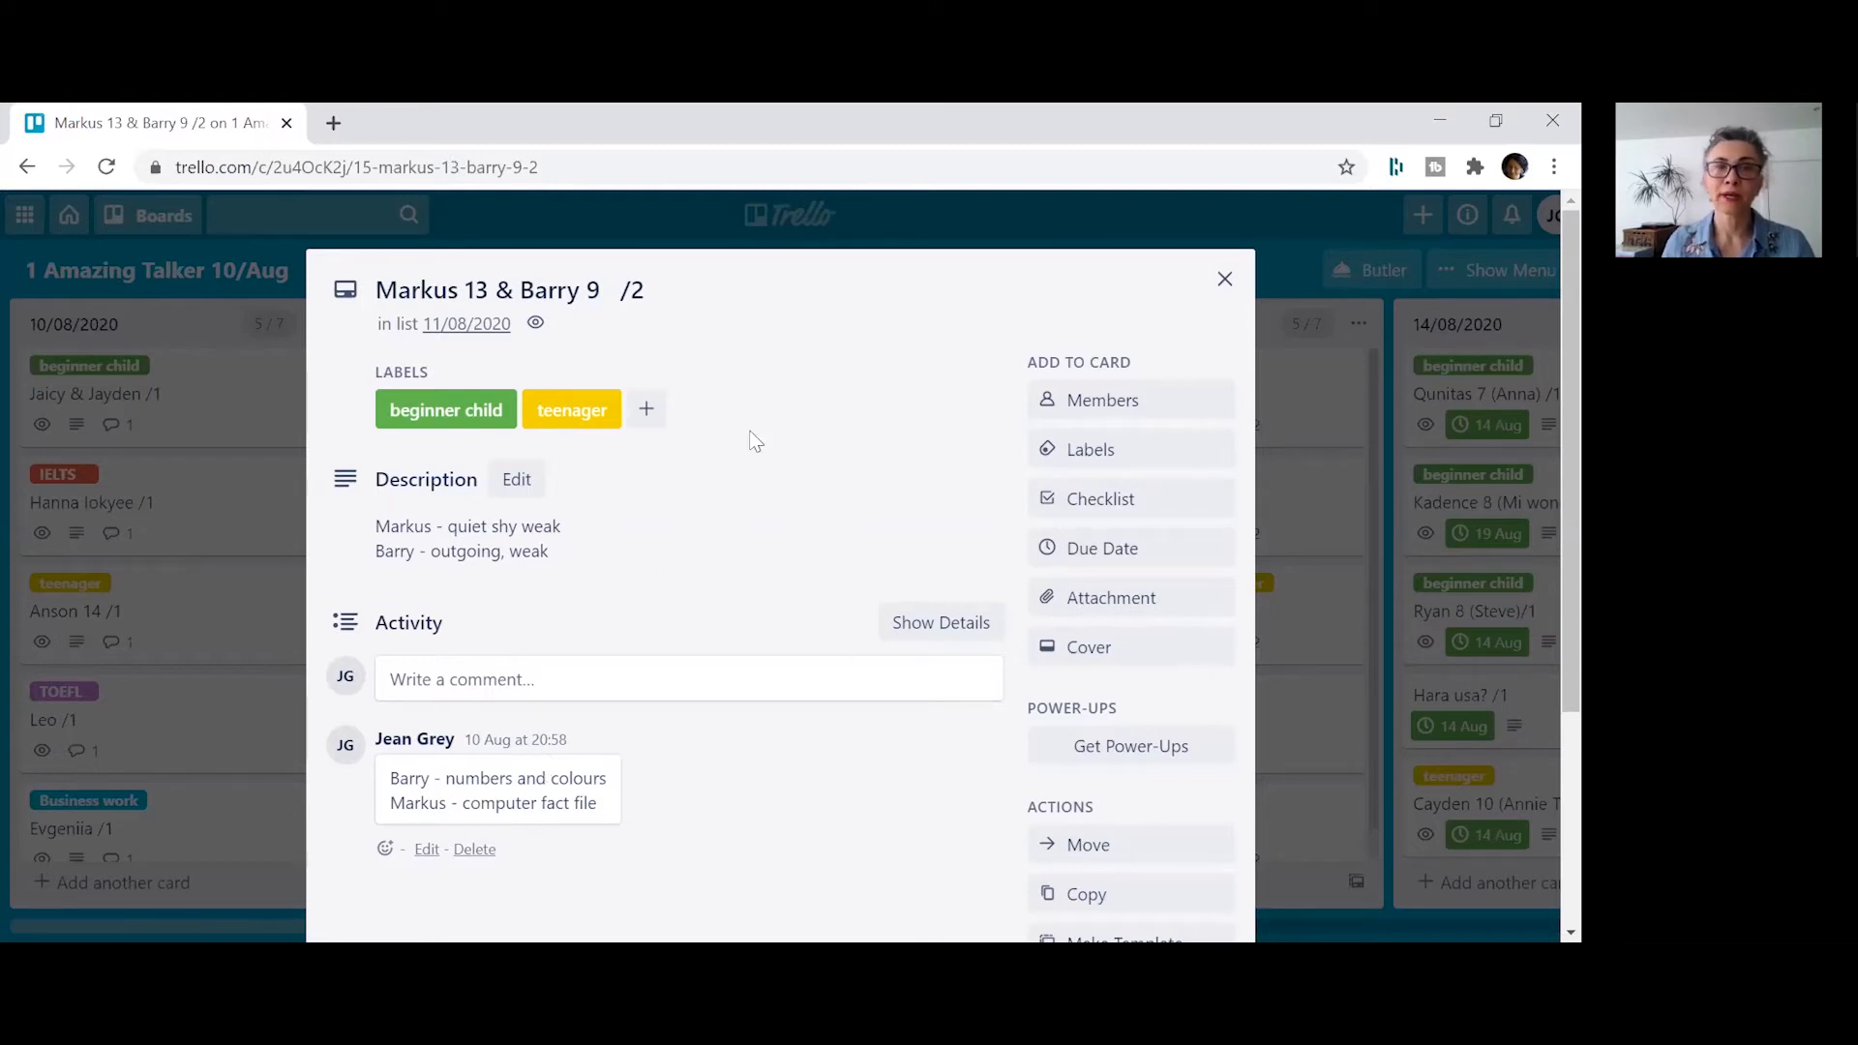
{"action": "left_click", "coordinate": [1224, 280]}
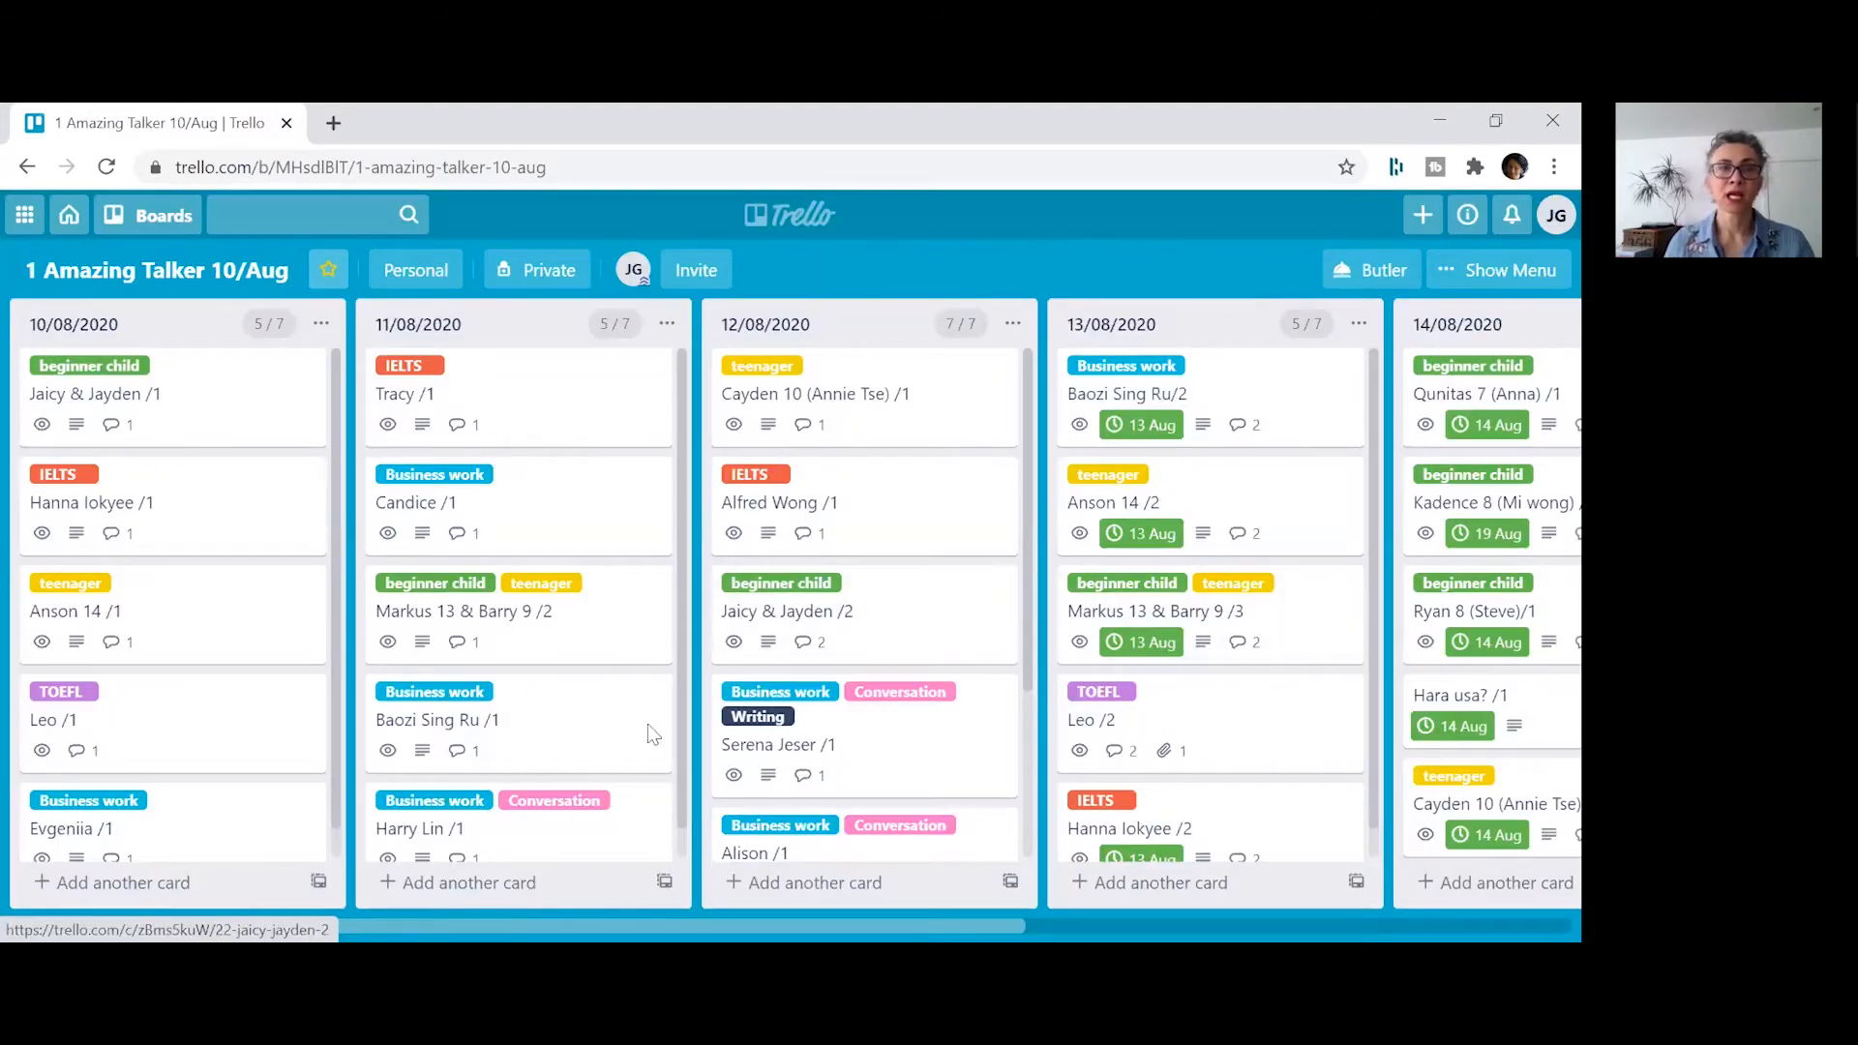
- Switch to the 2 Amazing 17/Aug board and review the description and comments of the 10:30 beginner child card under 17/08/2020
{"action": "left_click", "coordinate": [160, 218]}
{"action": "left_click", "coordinate": [116, 435]}
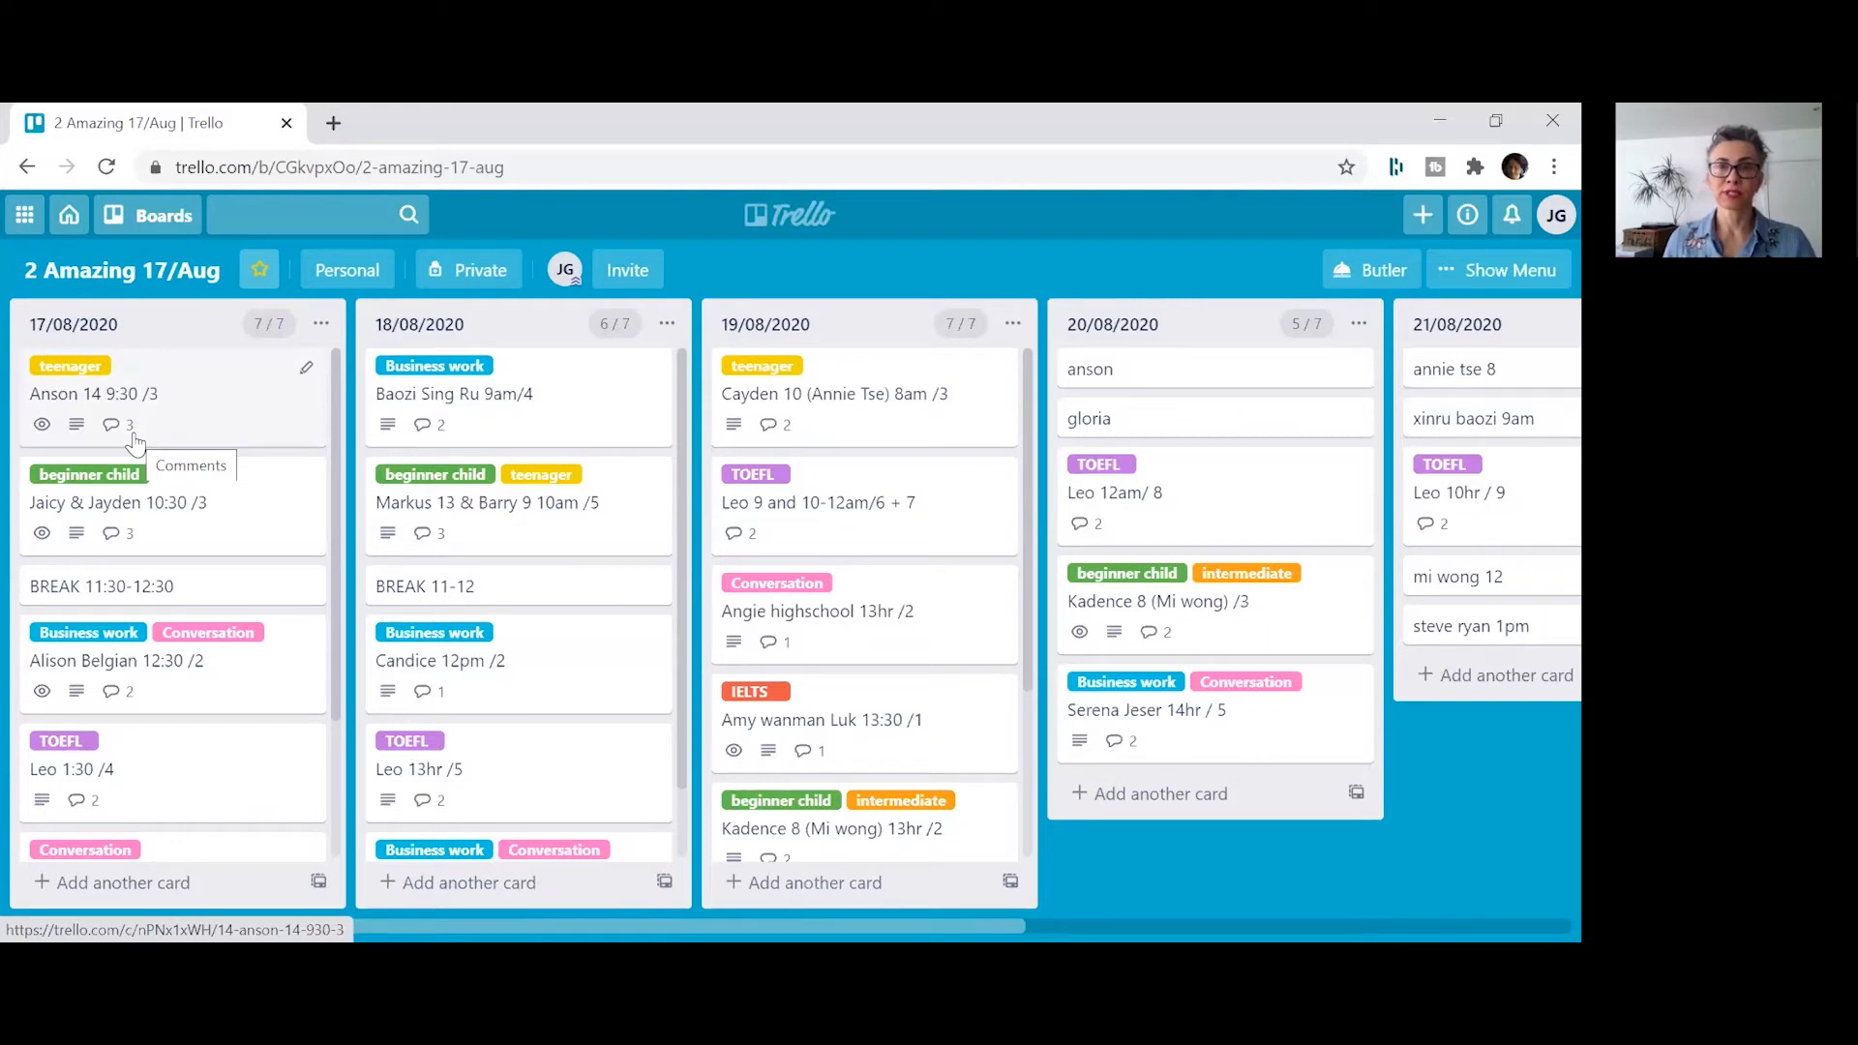
{"action": "left_click", "coordinate": [263, 524]}
{"action": "scroll", "coordinate": [717, 674], "scroll_direction": "down", "scroll_amount": 3}
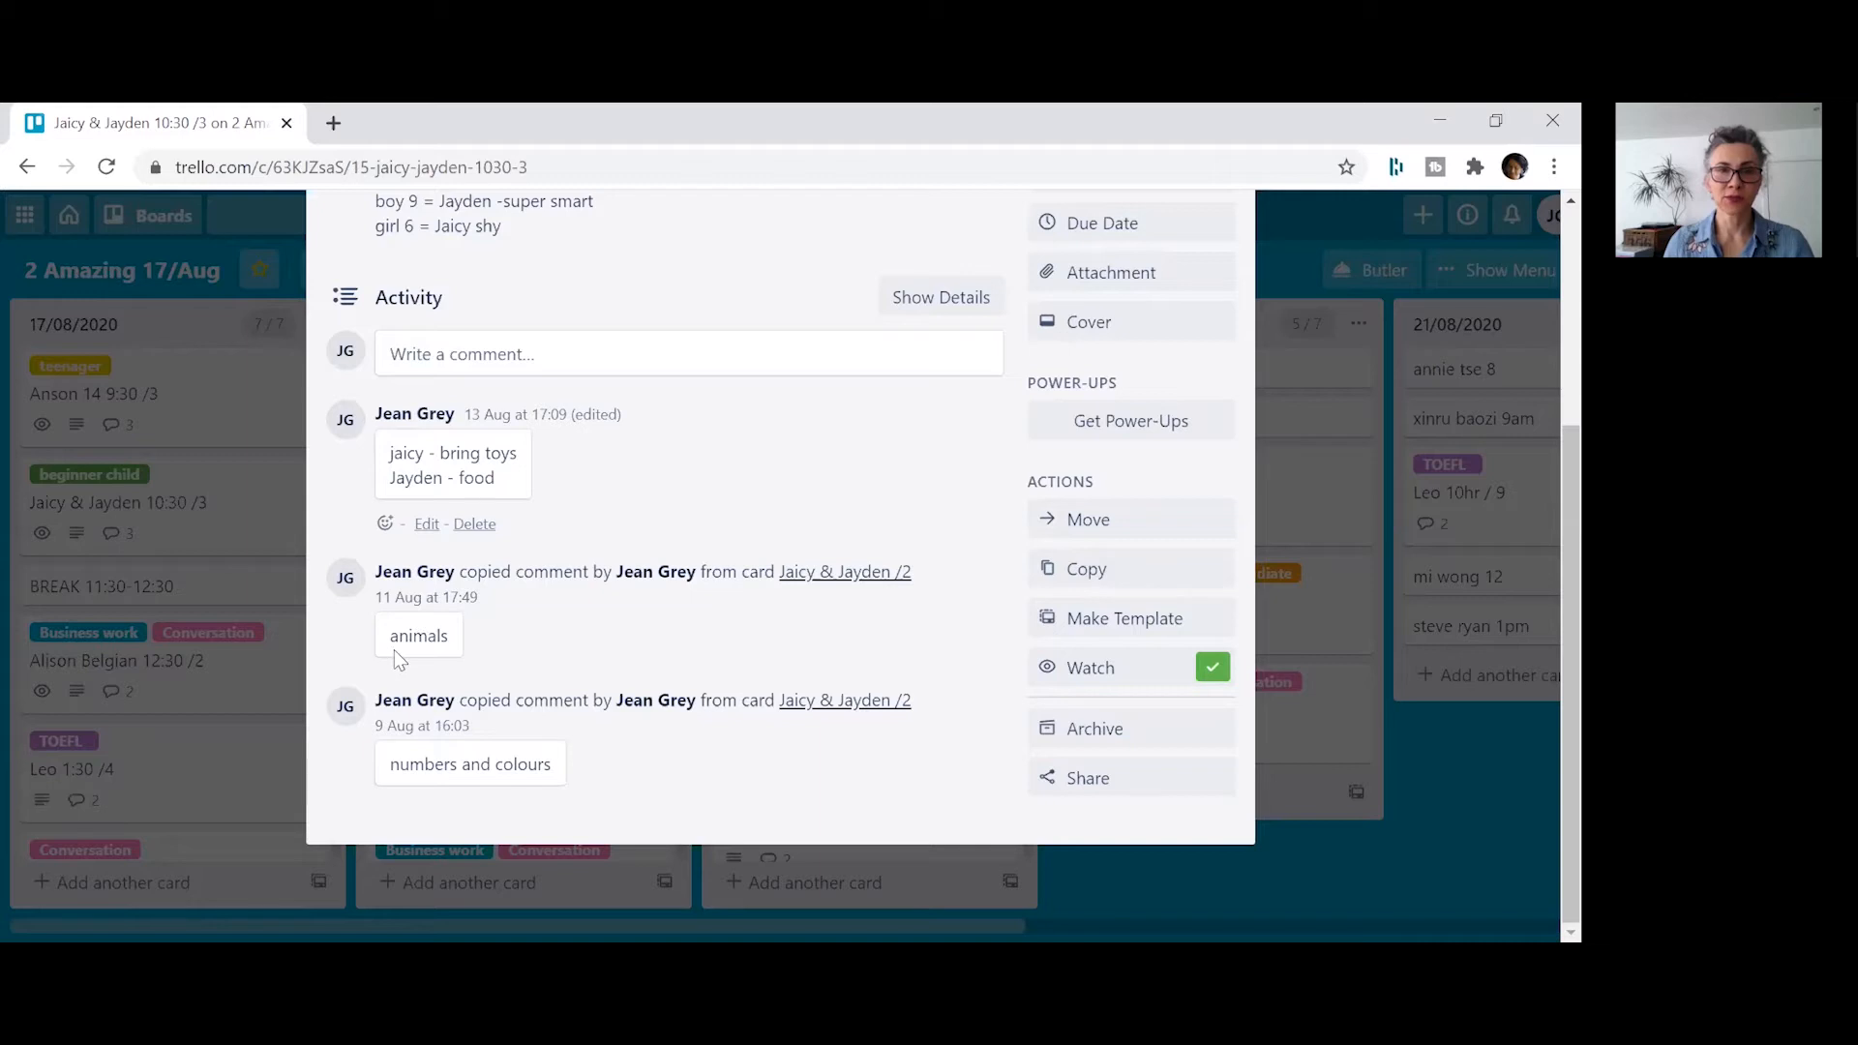
{"action": "scroll", "coordinate": [459, 532], "scroll_direction": "up", "scroll_amount": 1}
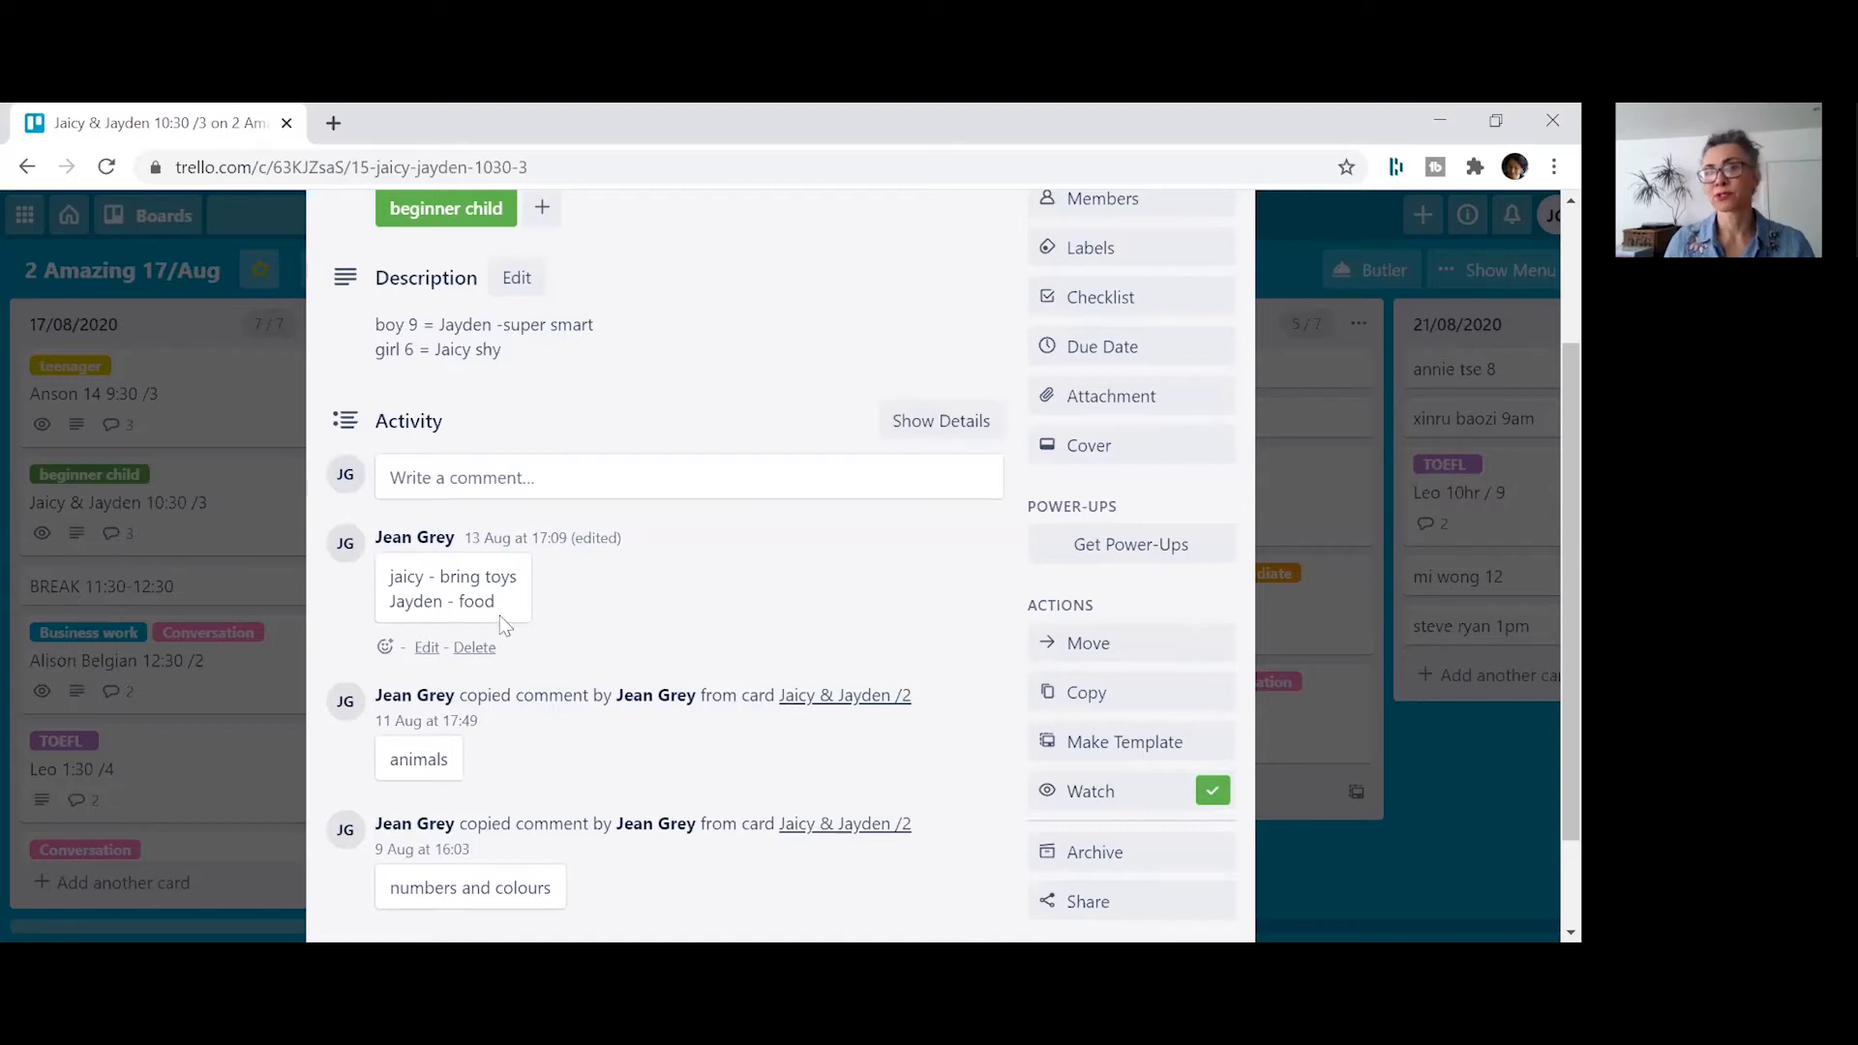
{"action": "scroll", "coordinate": [499, 618], "scroll_direction": "up", "scroll_amount": 1}
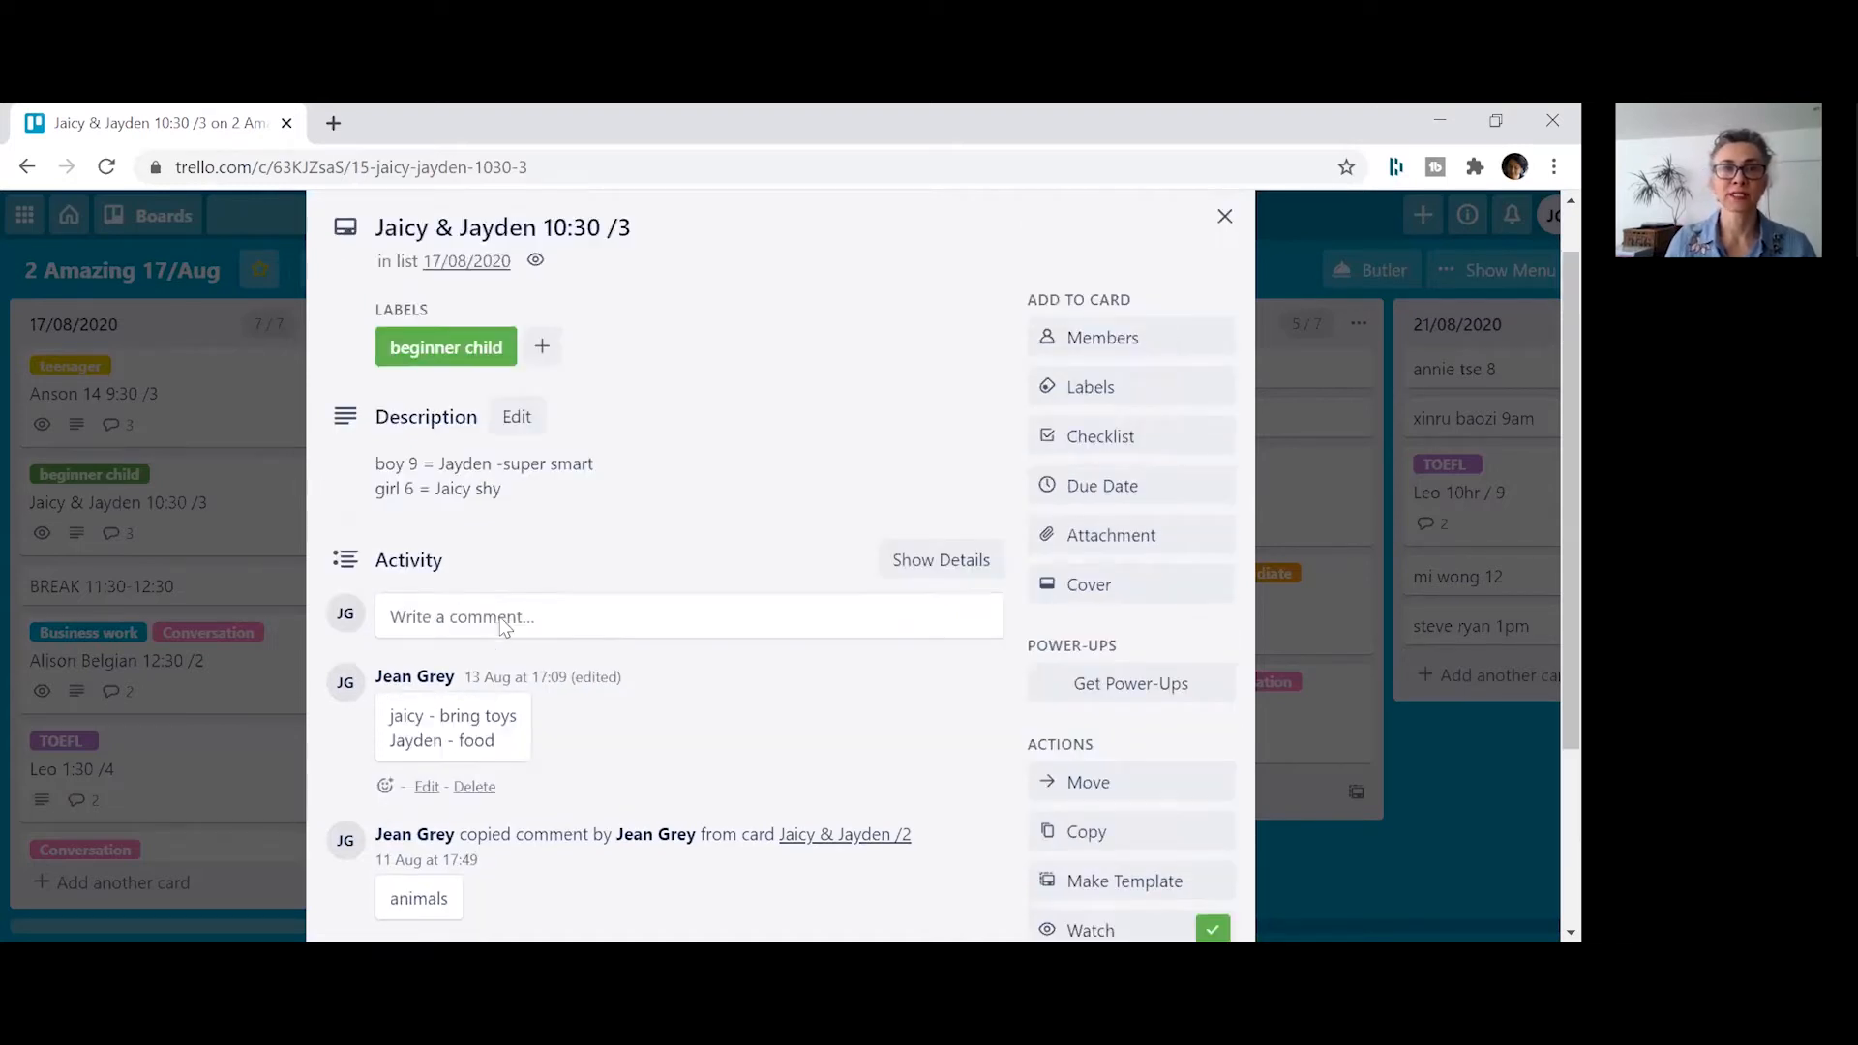
{"action": "scroll", "coordinate": [656, 714], "scroll_direction": "down", "scroll_amount": 2}
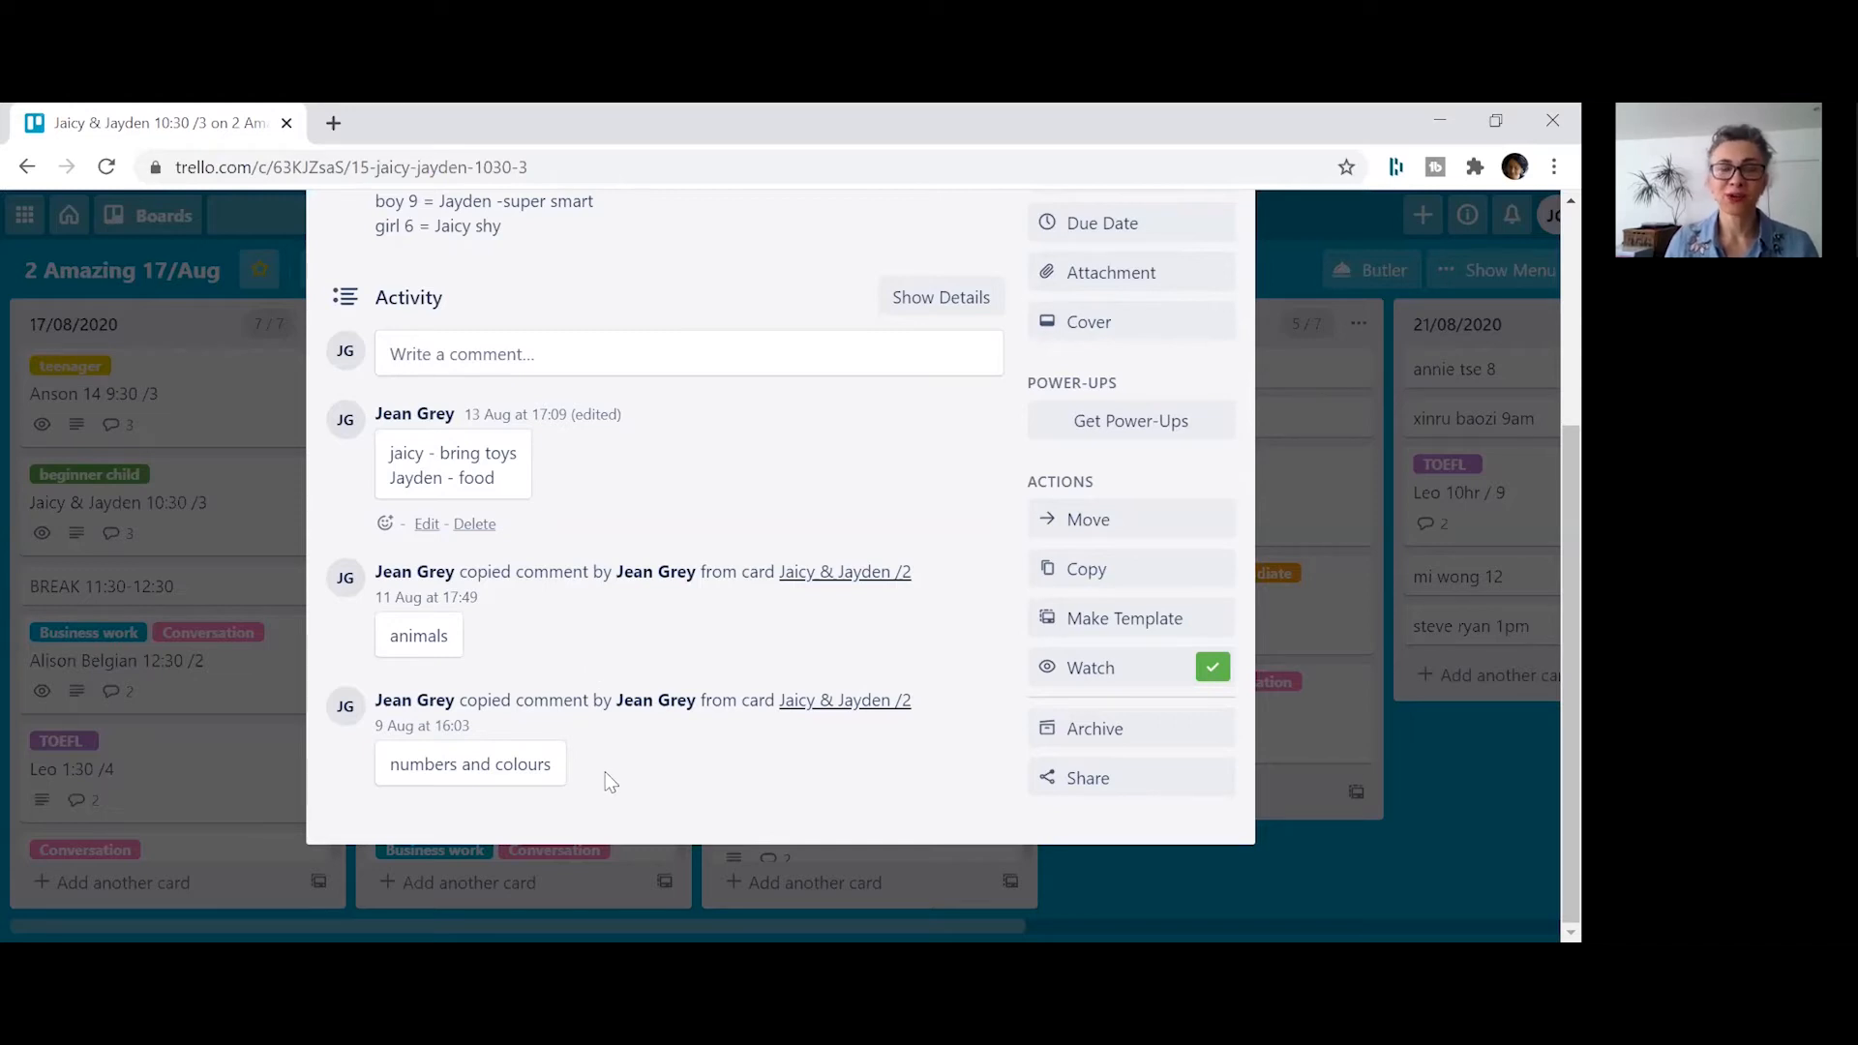
{"action": "scroll", "coordinate": [607, 780], "scroll_direction": "up", "scroll_amount": 3}
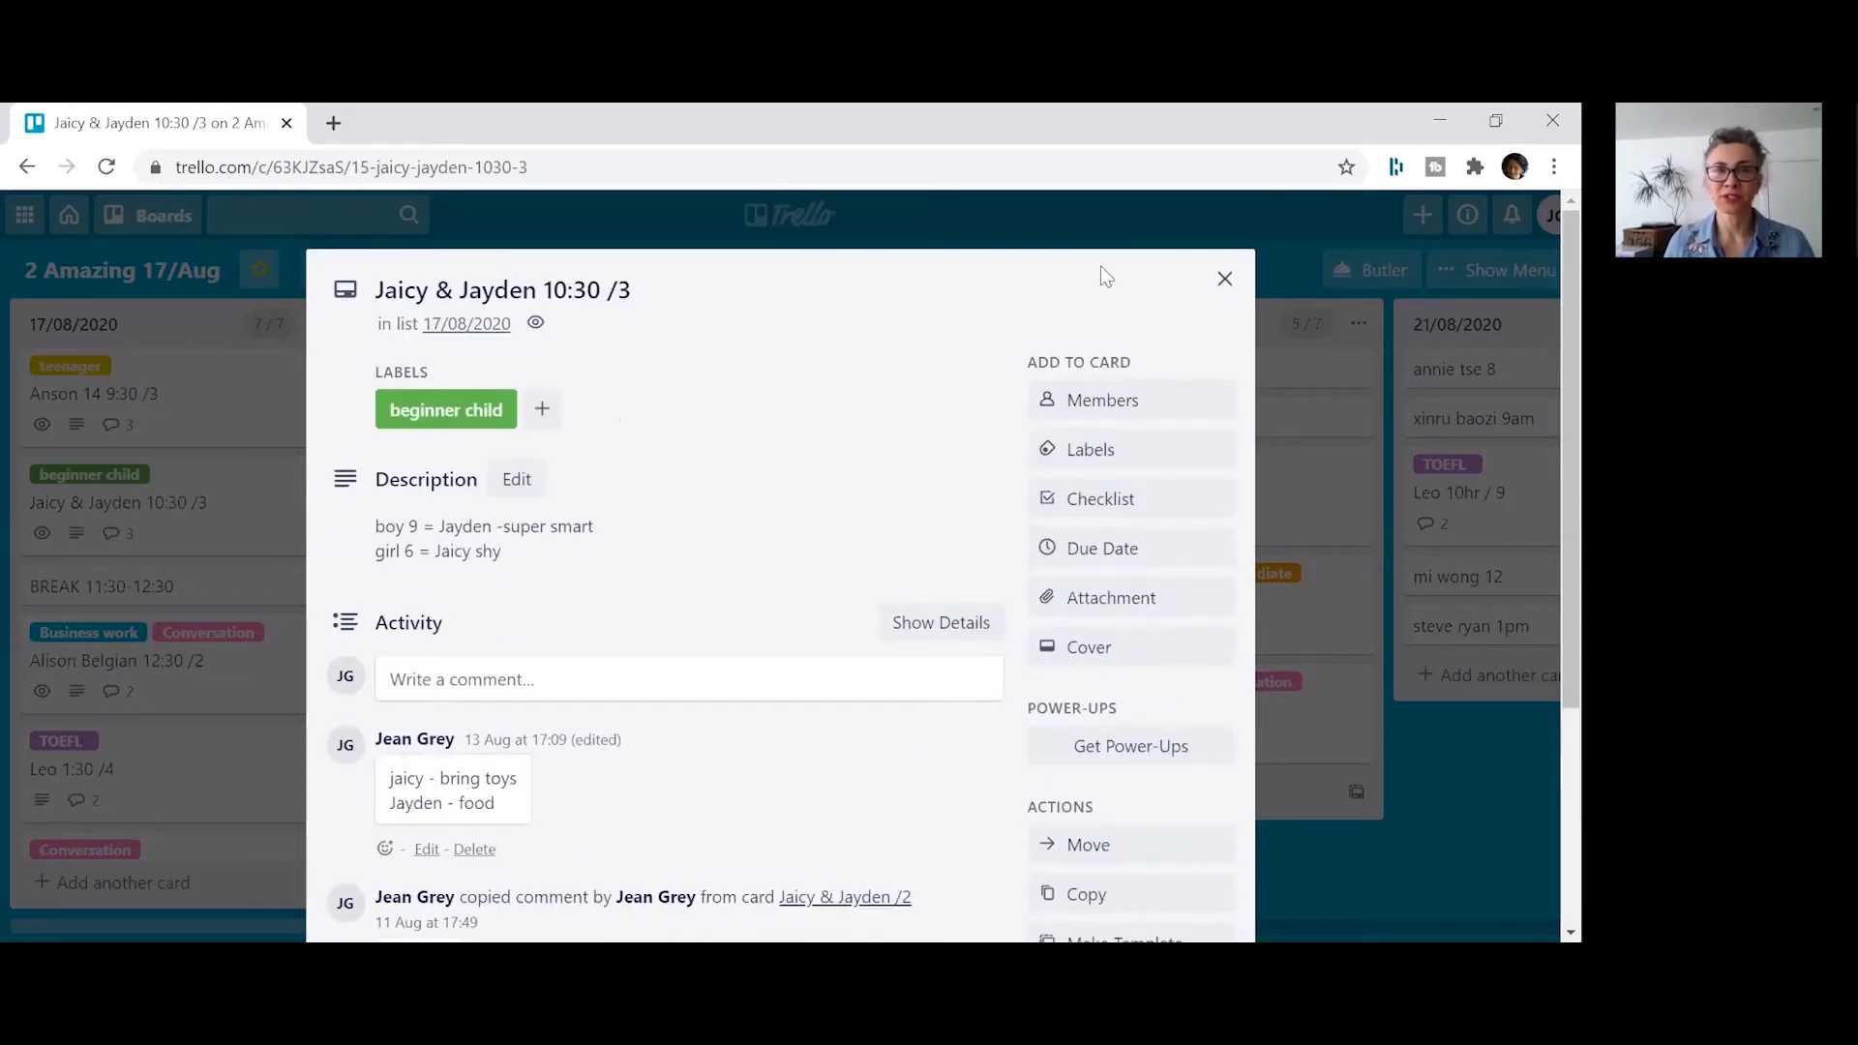
{"action": "left_click", "coordinate": [1225, 280]}
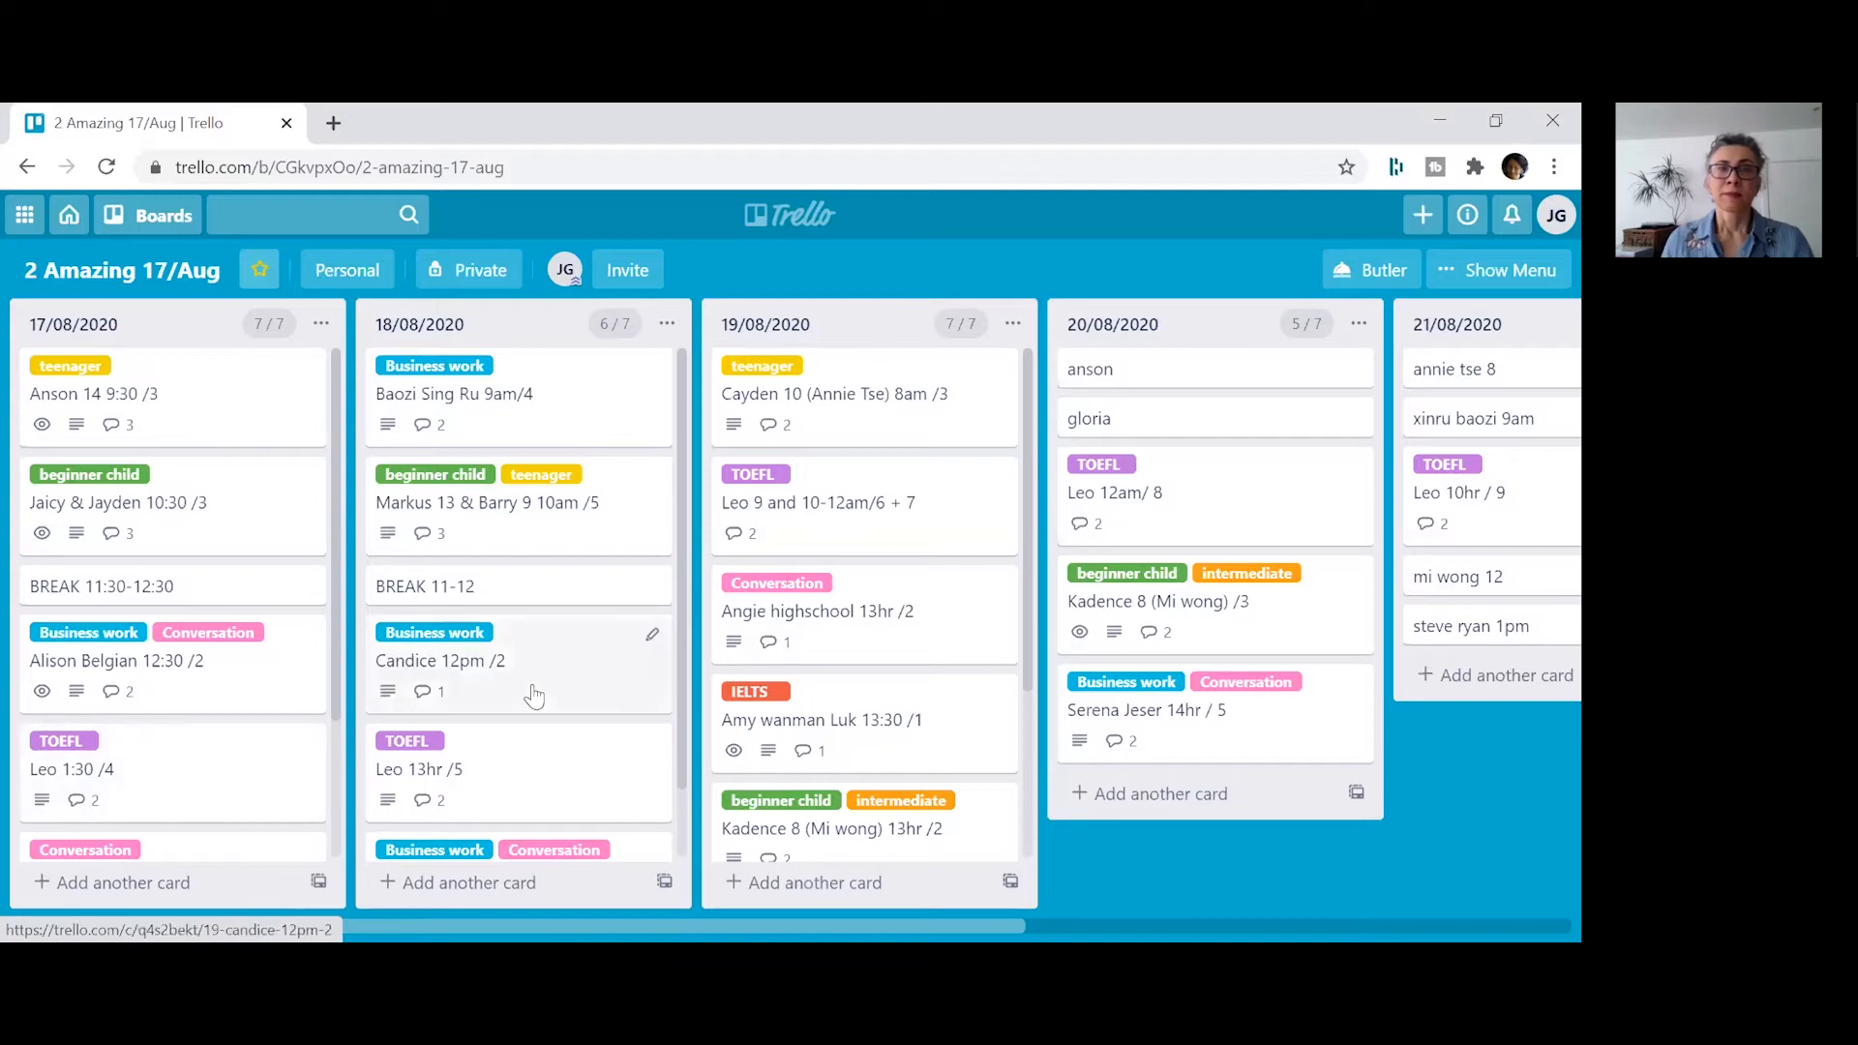
- Look through the 18/08/2020 and 19/08/2020 lists and review the description and comments of the 15:30 / 4 card under 19/08/2020
{"action": "scroll", "coordinate": [629, 678], "scroll_direction": "down", "scroll_amount": 1}
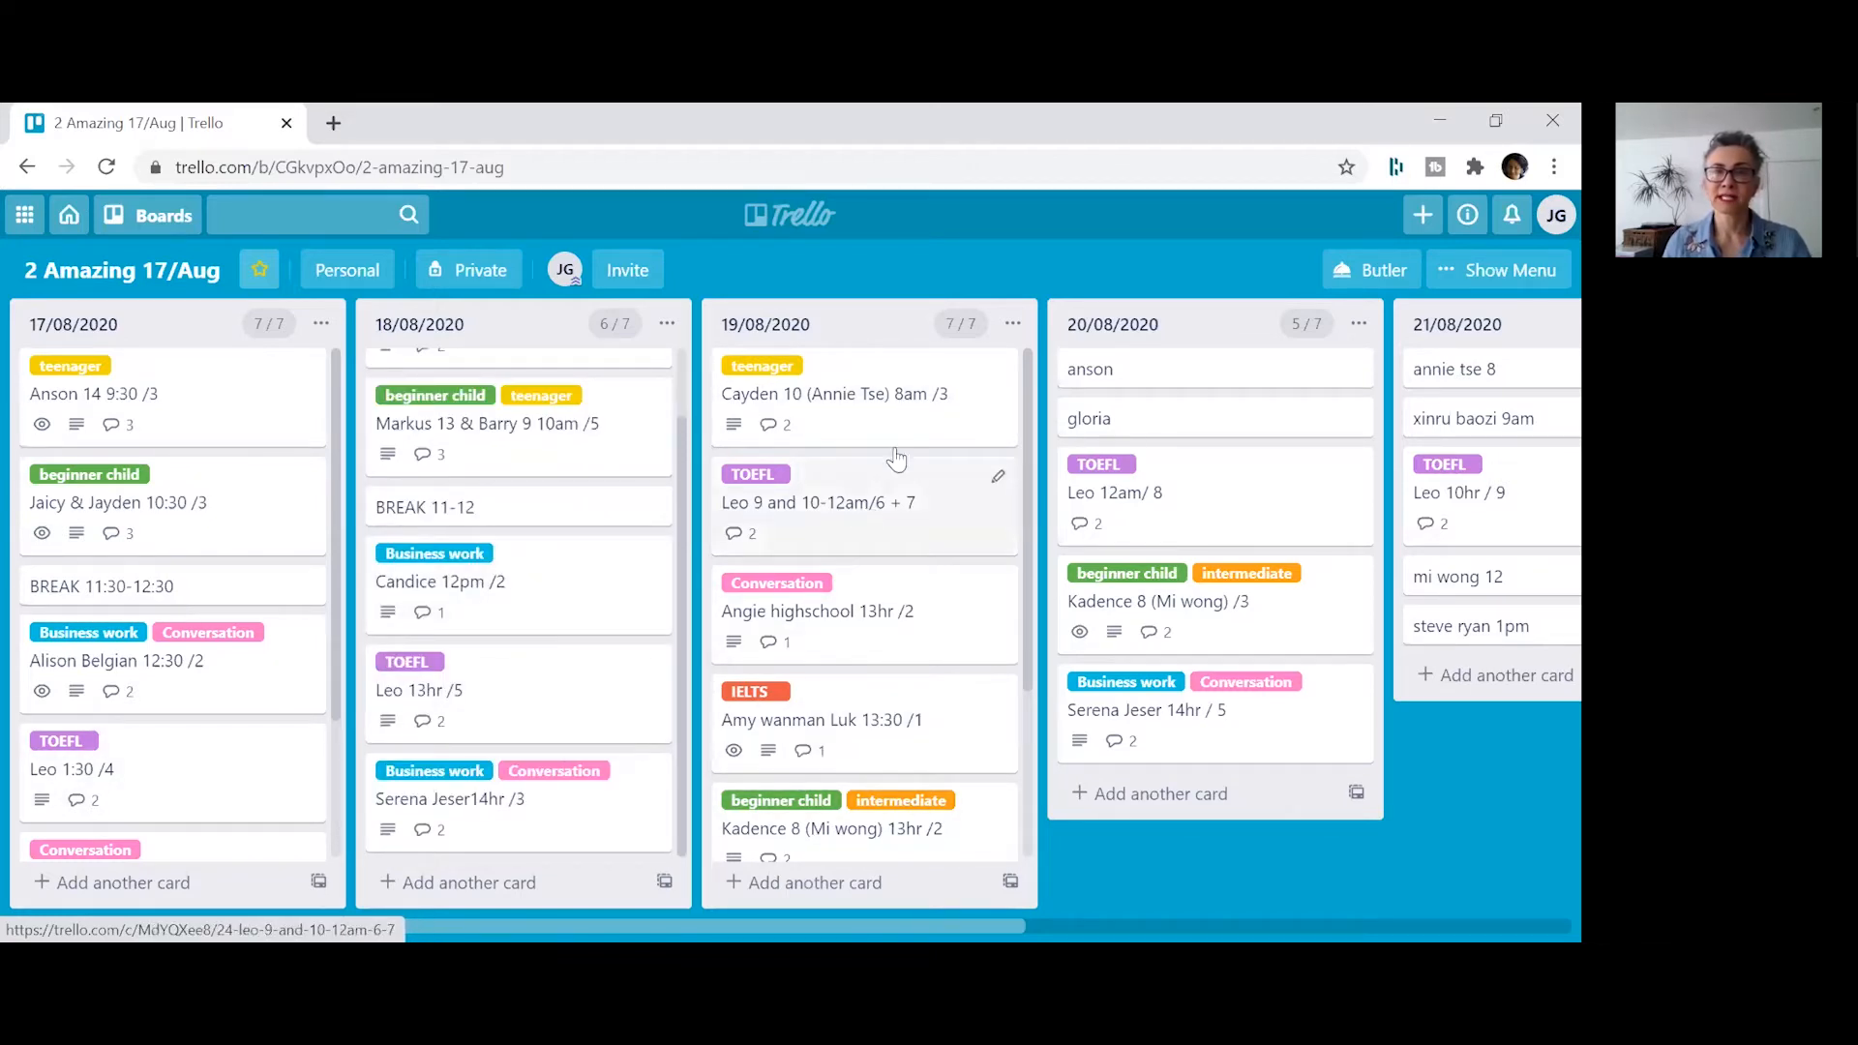
{"action": "scroll", "coordinate": [891, 477], "scroll_direction": "down", "scroll_amount": 3}
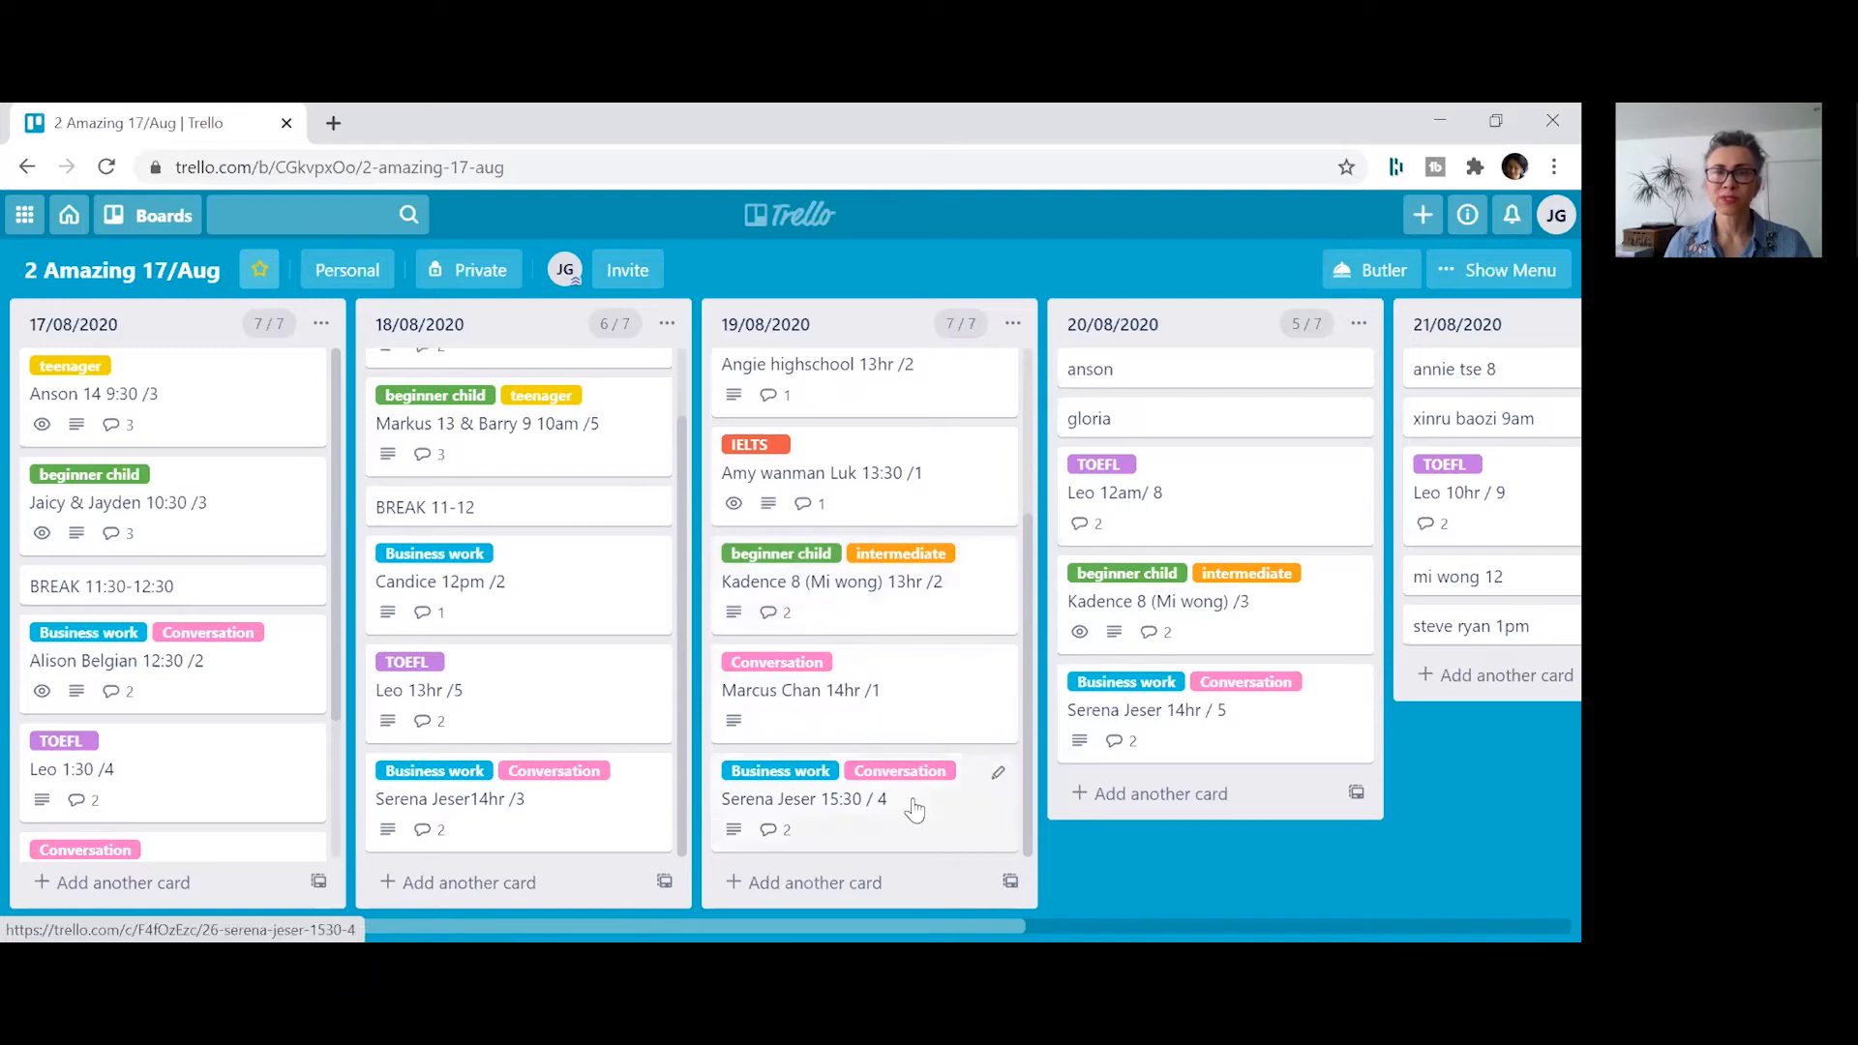
{"action": "left_click", "coordinate": [870, 832]}
{"action": "scroll", "coordinate": [802, 747], "scroll_direction": "down", "scroll_amount": 3}
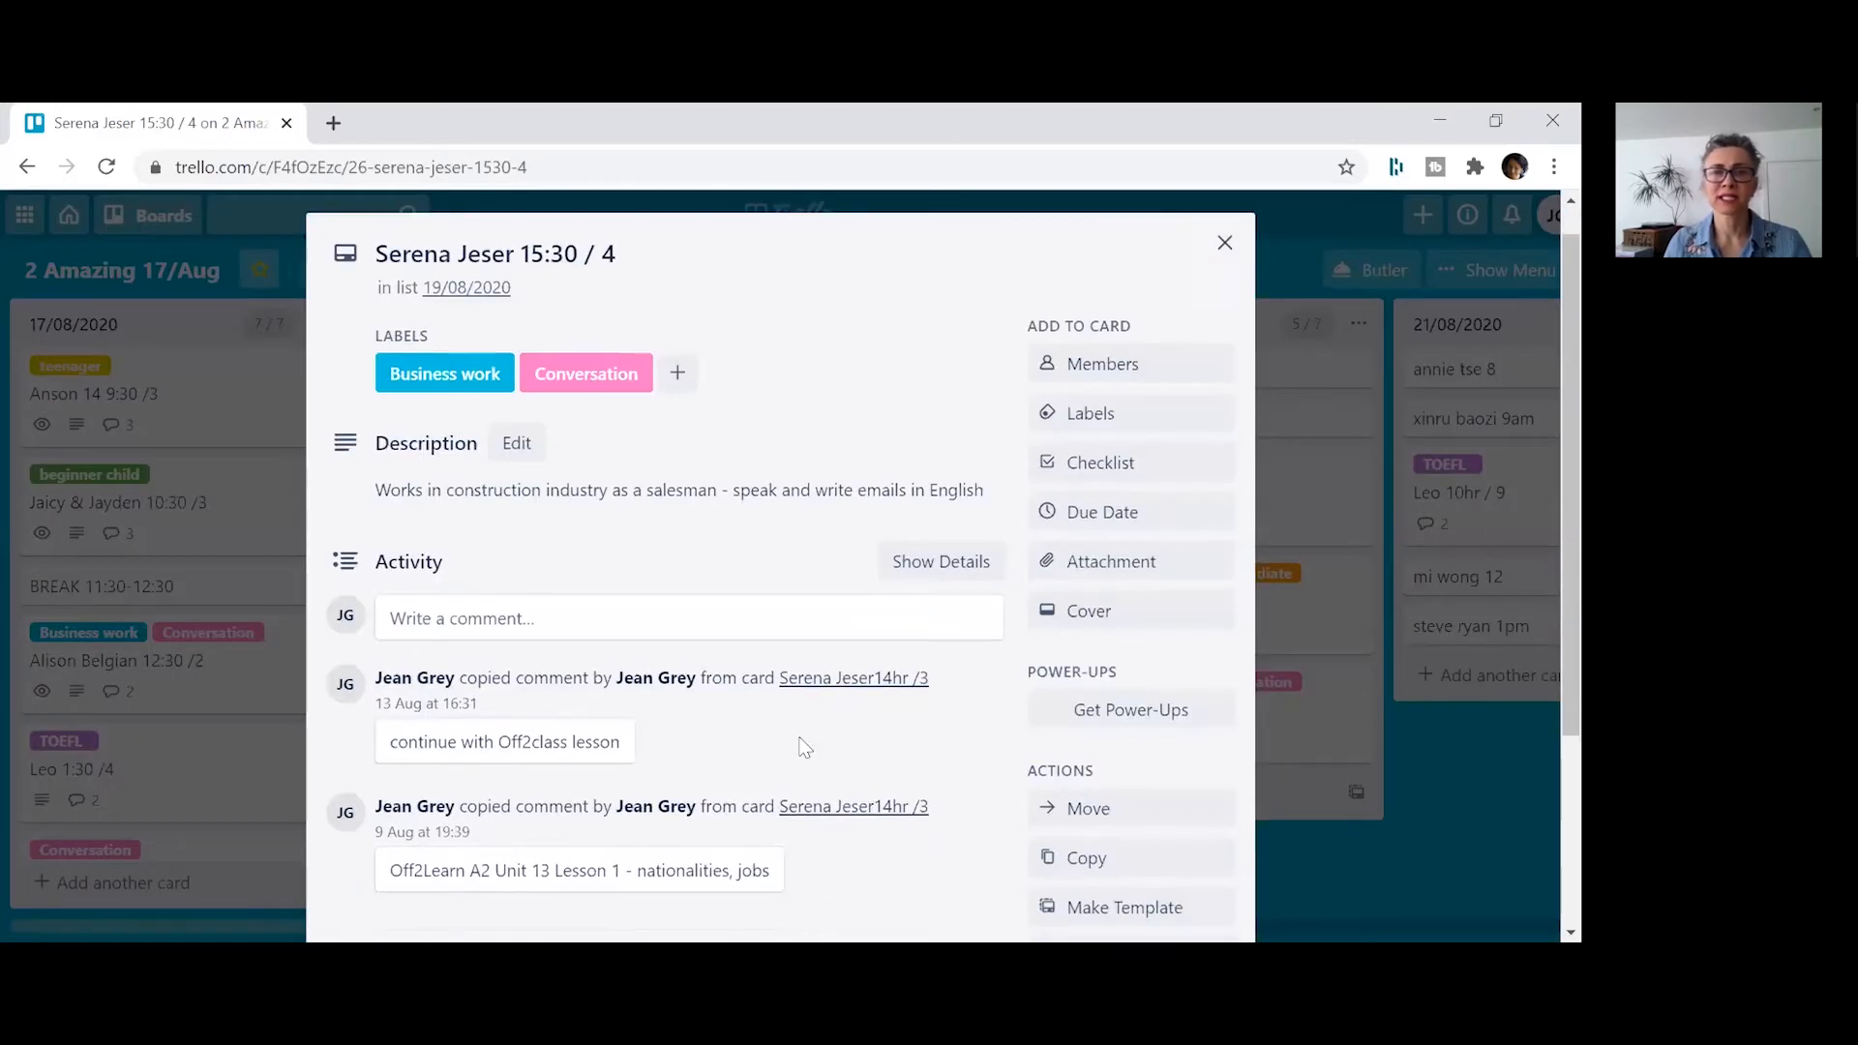
{"action": "scroll", "coordinate": [802, 747], "scroll_direction": "up", "scroll_amount": 3}
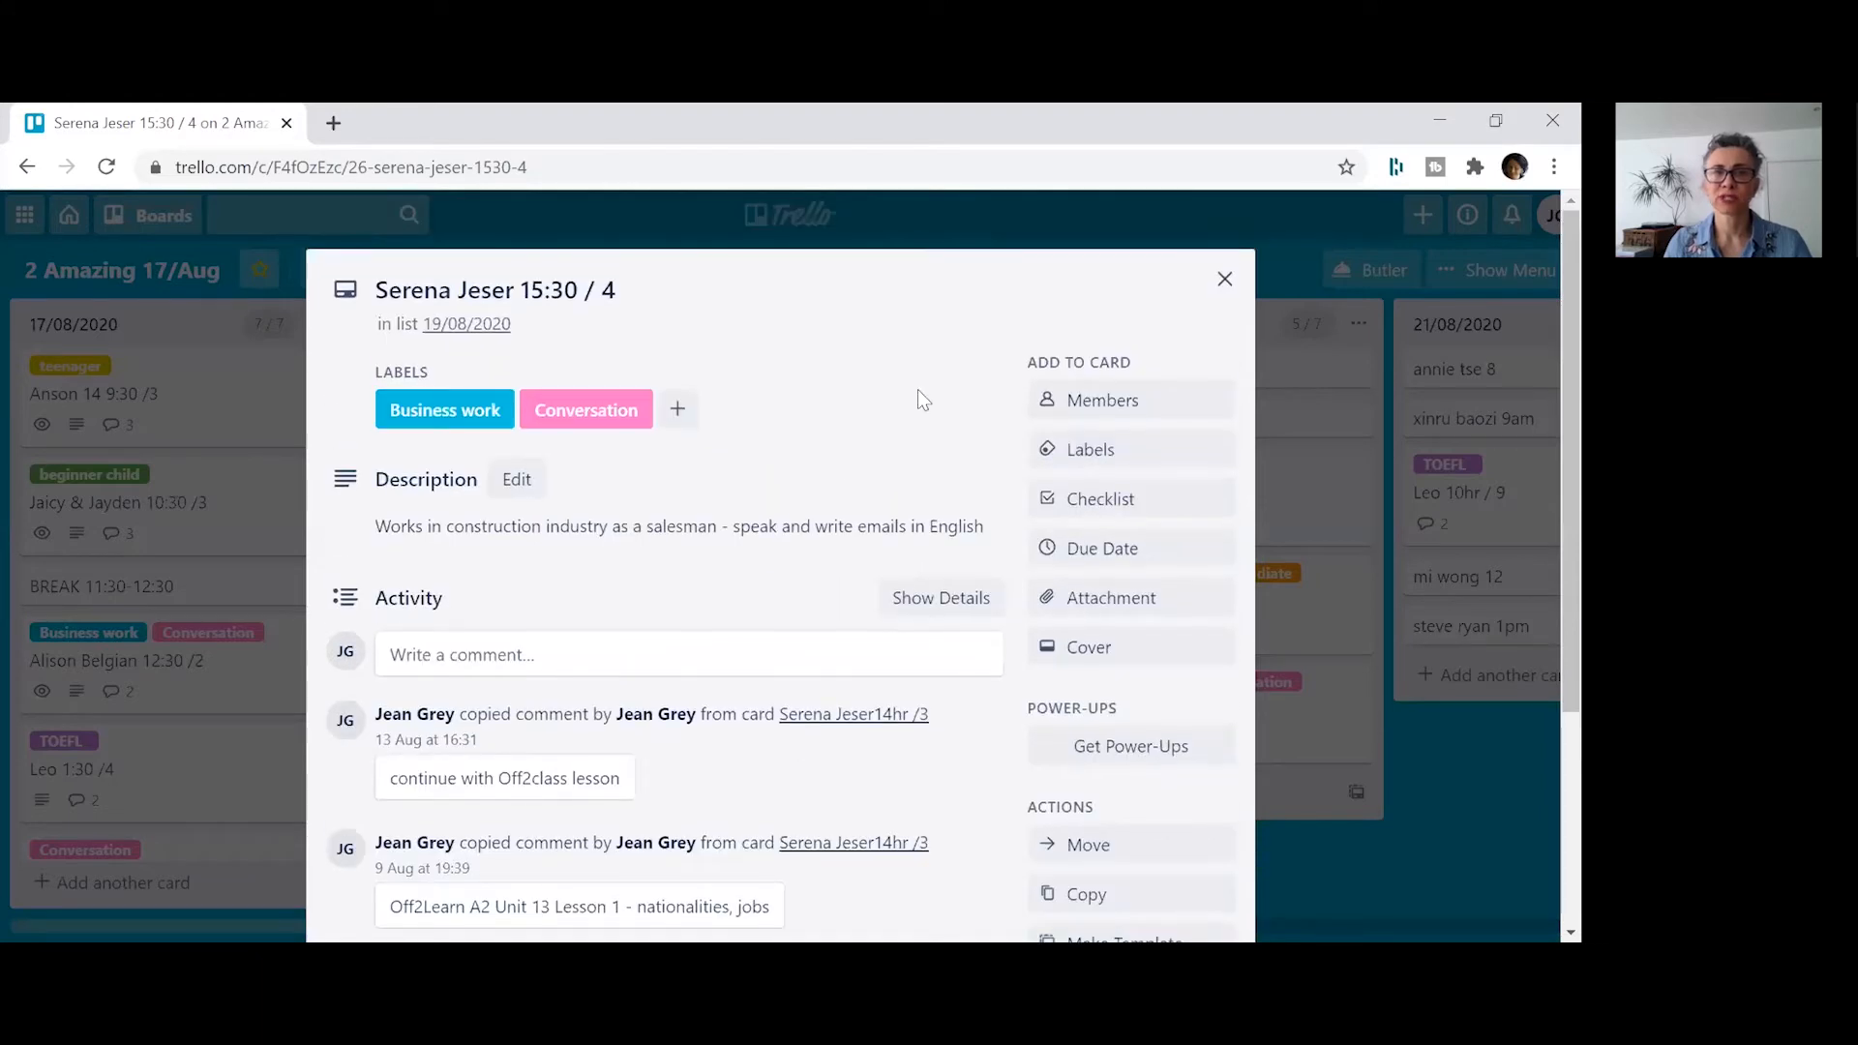
{"action": "left_click", "coordinate": [1224, 279]}
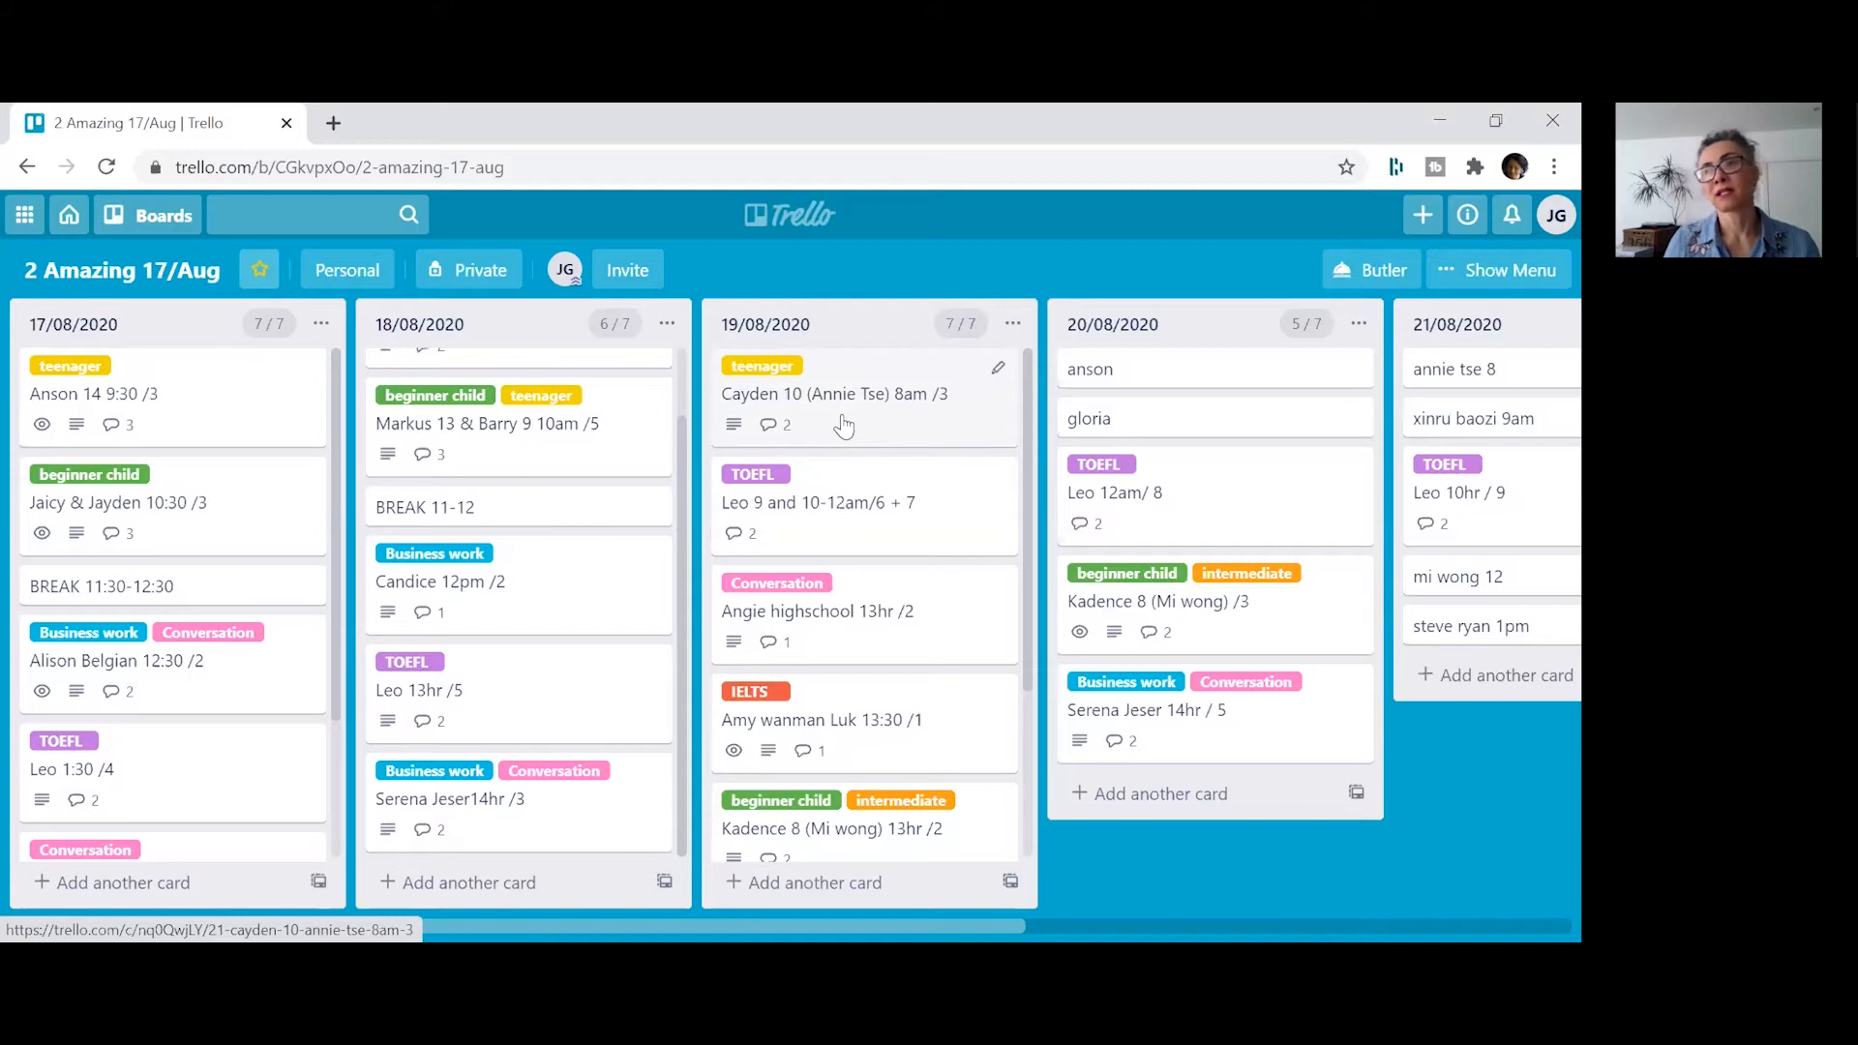
{"action": "mouse_move", "coordinate": [844, 426]}
{"action": "left_mouse_down"}
{"action": "mouse_move", "coordinate": [1197, 597]}
{"action": "mouse_move", "coordinate": [1191, 623]}
{"action": "mouse_move", "coordinate": [840, 404]}
{"action": "left_mouse_up"}
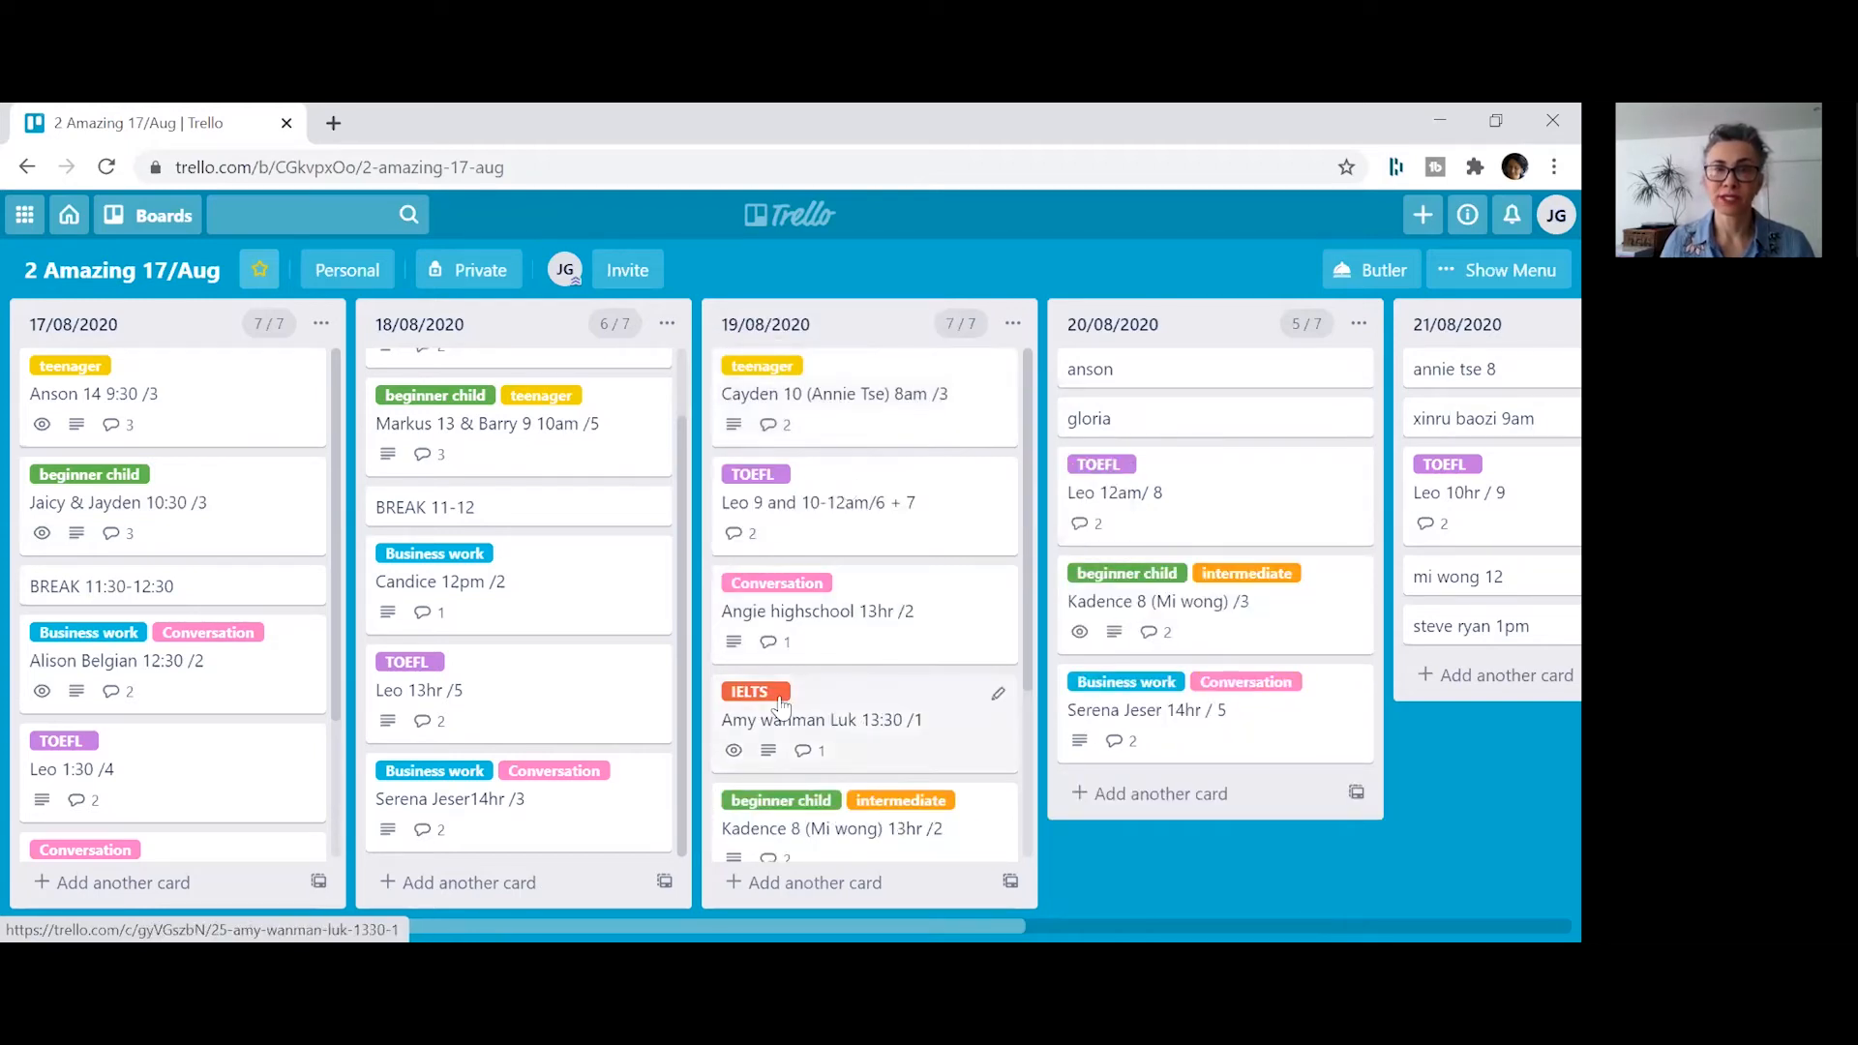
{"action": "left_click_drag", "start_coordinate": [782, 709], "coordinate": [1149, 755]}
{"action": "left_click_drag", "start_coordinate": [1509, 662], "coordinate": [348, 716]}
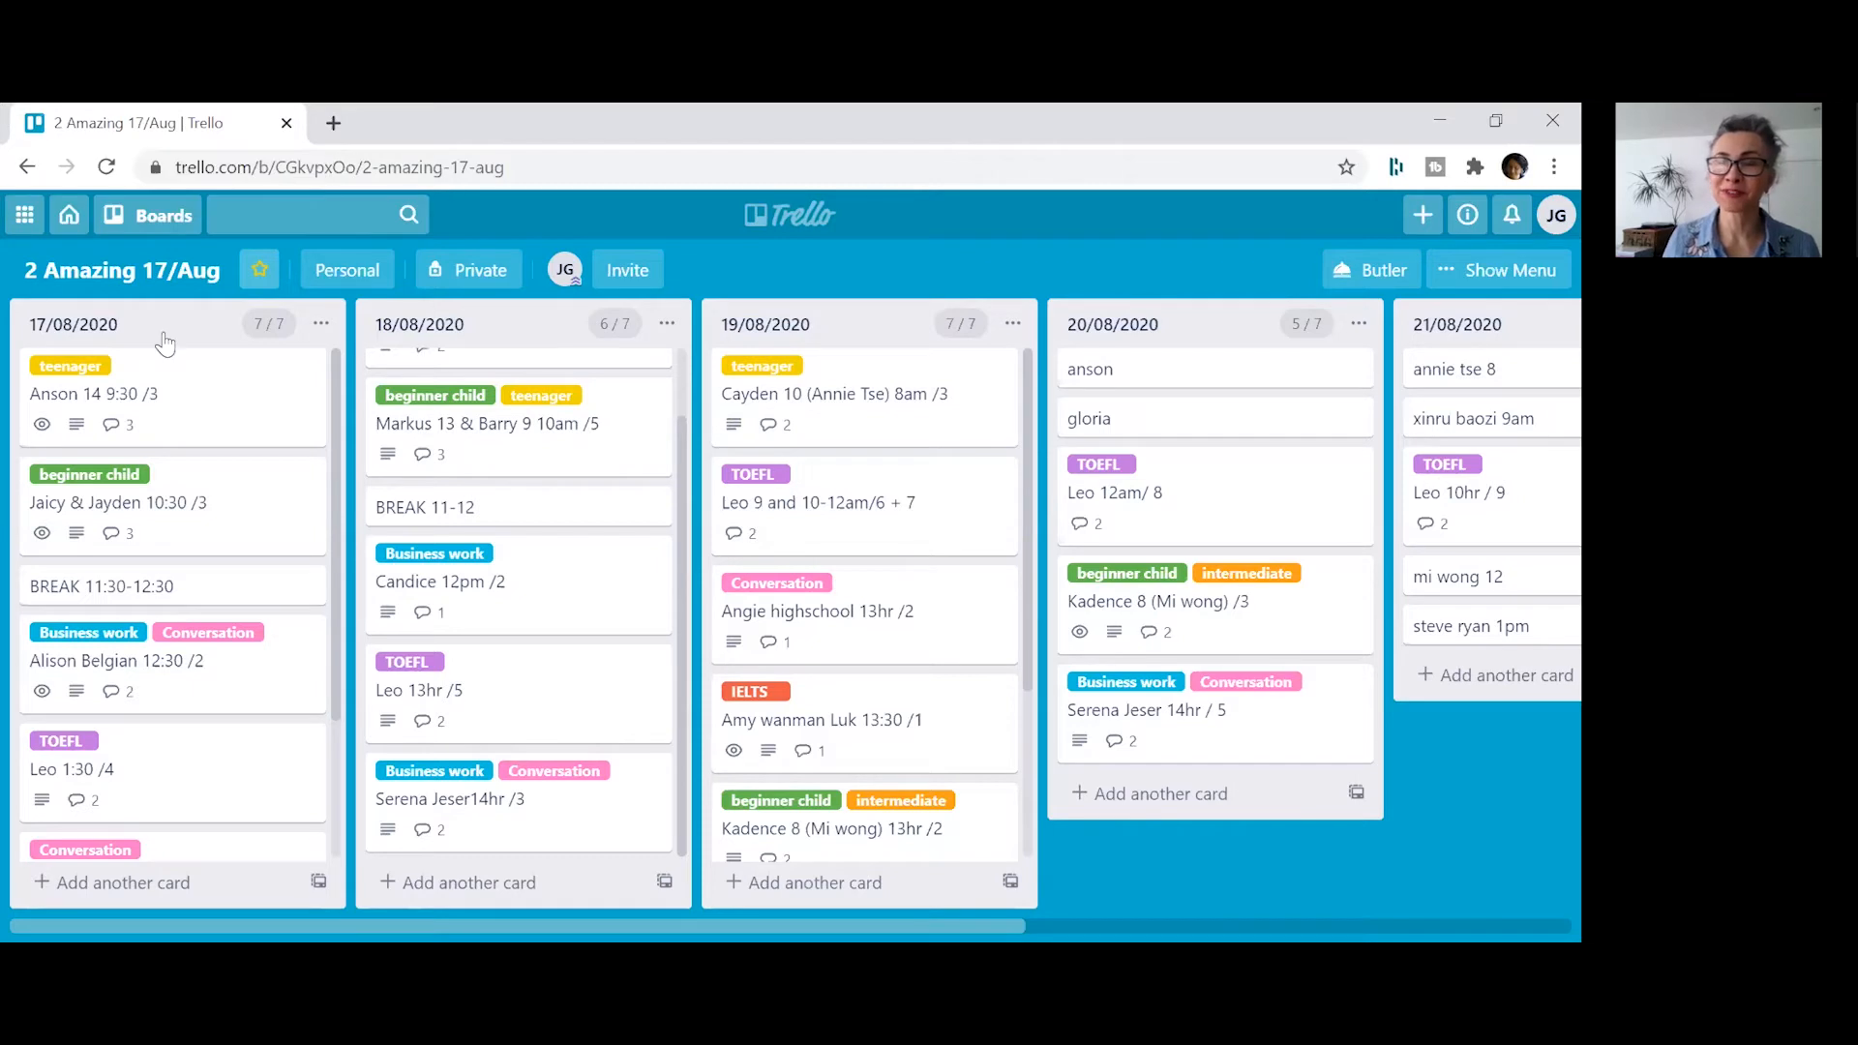
- Open the AMAZING Template board and look through its lists from 10/08/2020 to Sunday
{"action": "left_click", "coordinate": [150, 215]}
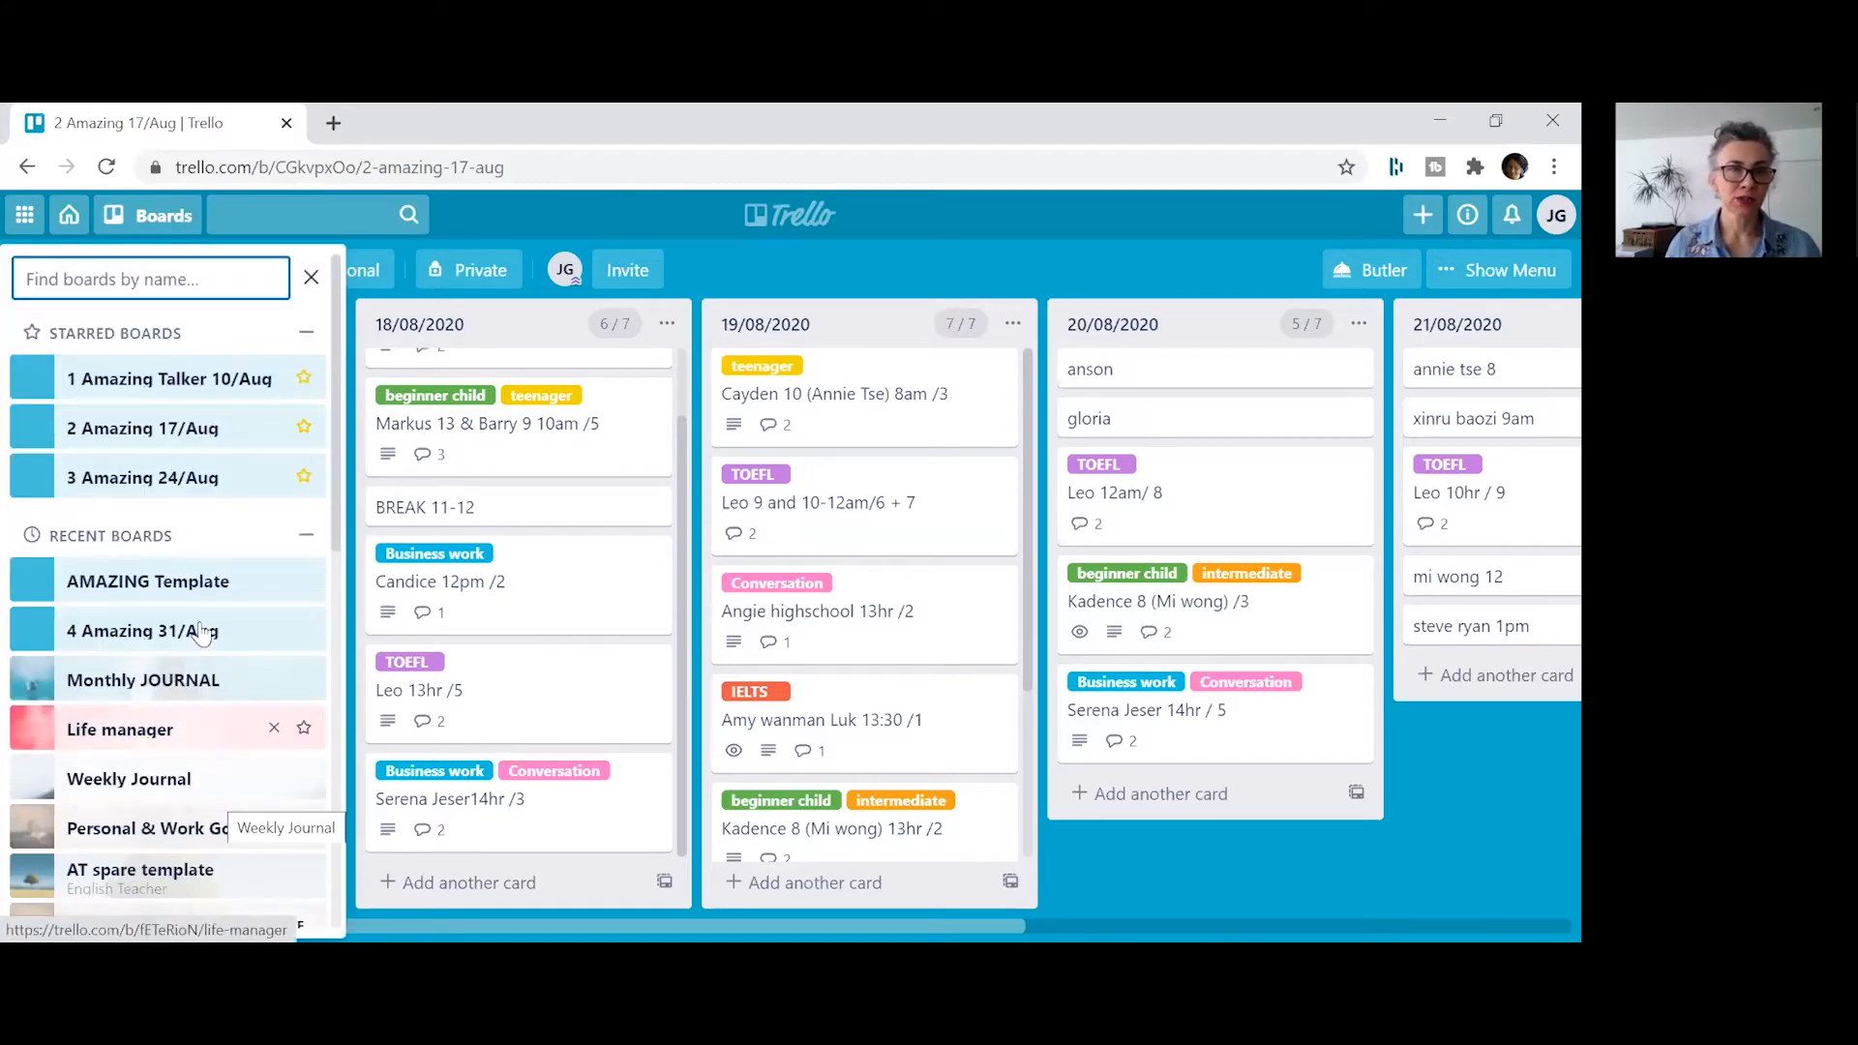
{"action": "left_click", "coordinate": [244, 586]}
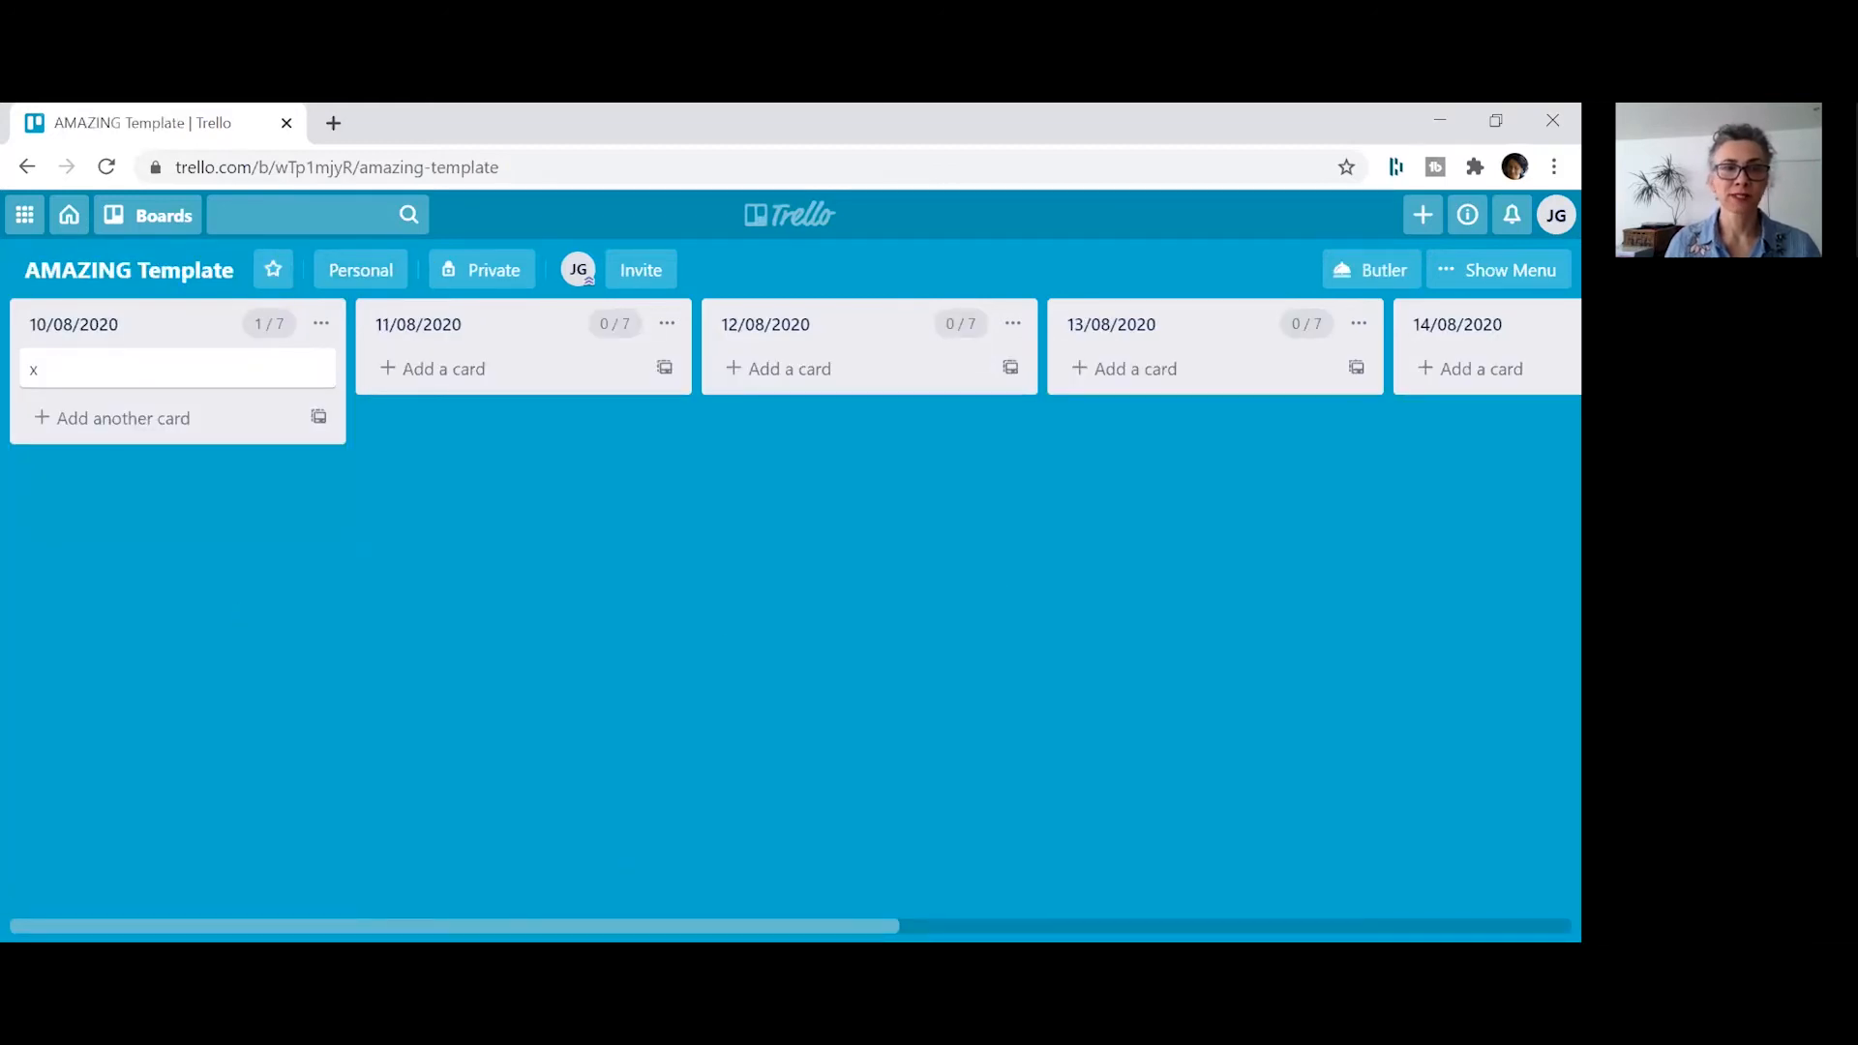
{"action": "scroll", "coordinate": [790, 620], "scroll_direction": "right", "scroll_amount": 10}
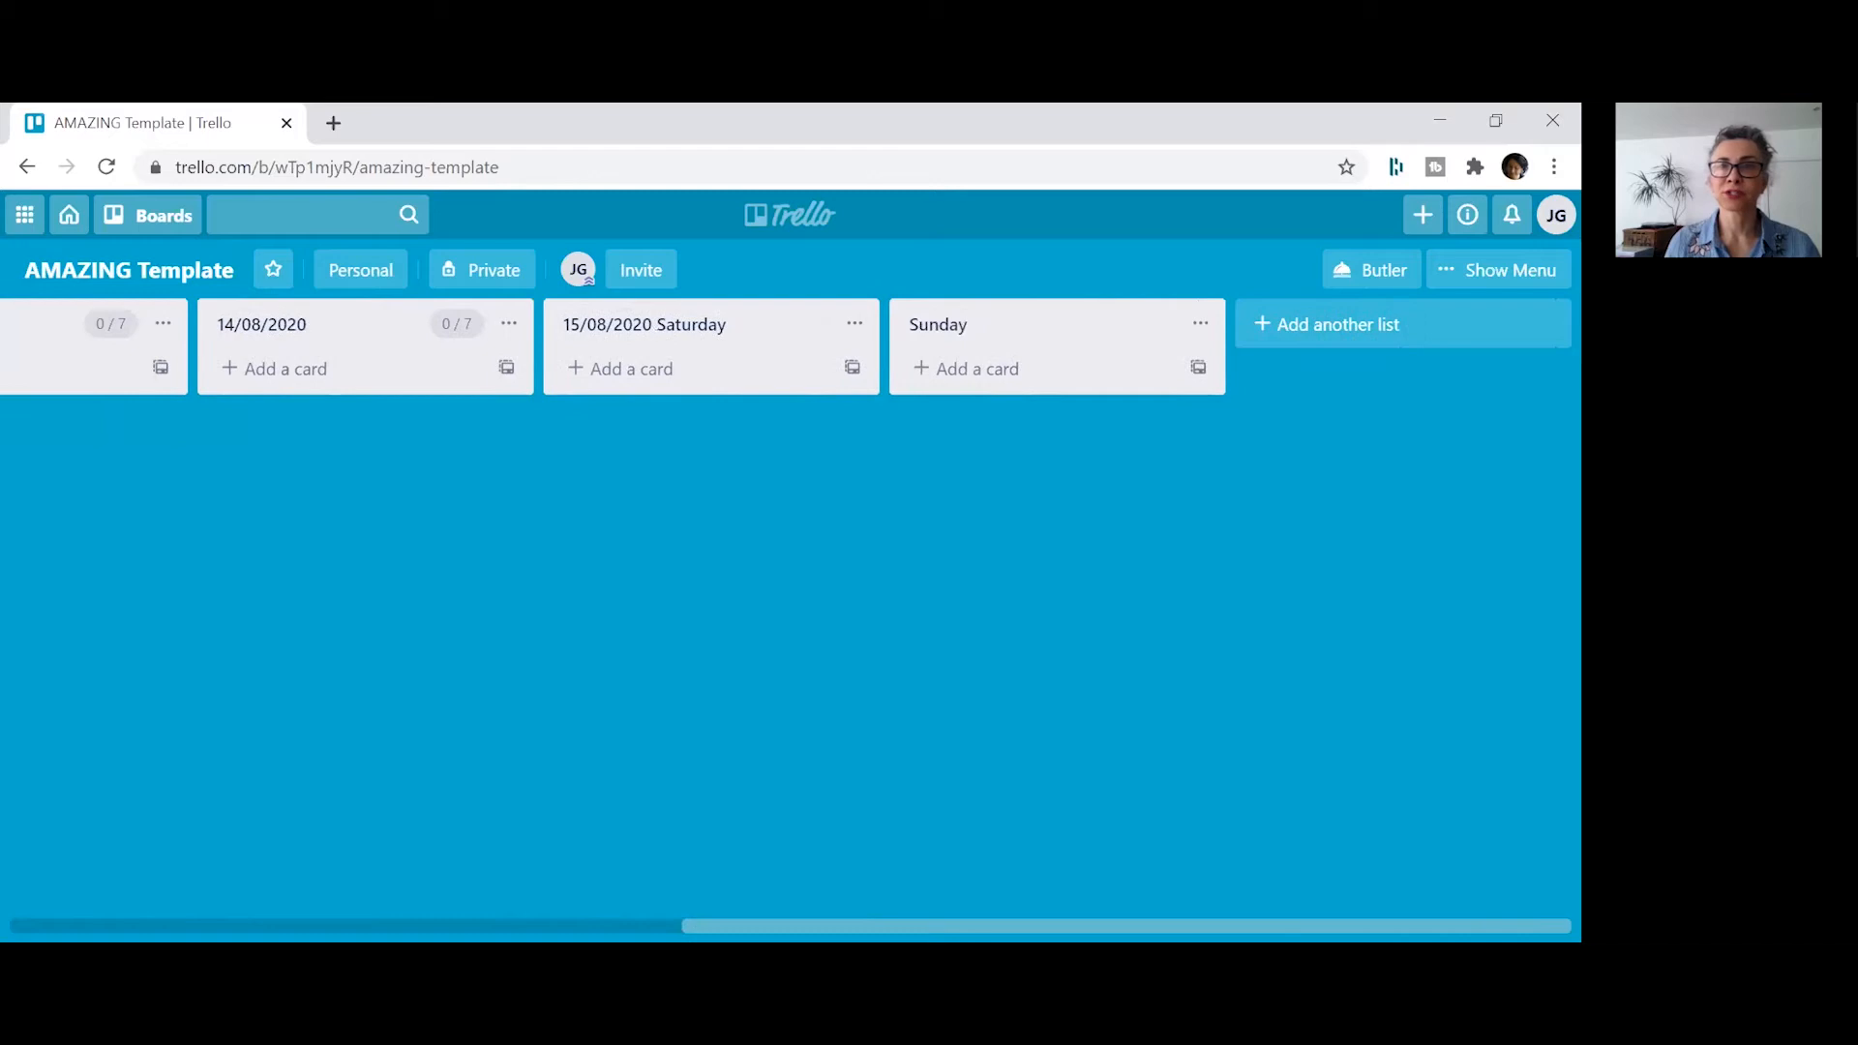
{"action": "scroll", "coordinate": [790, 619], "scroll_direction": "left", "scroll_amount": 10}
{"action": "left_click", "coordinate": [129, 269]}
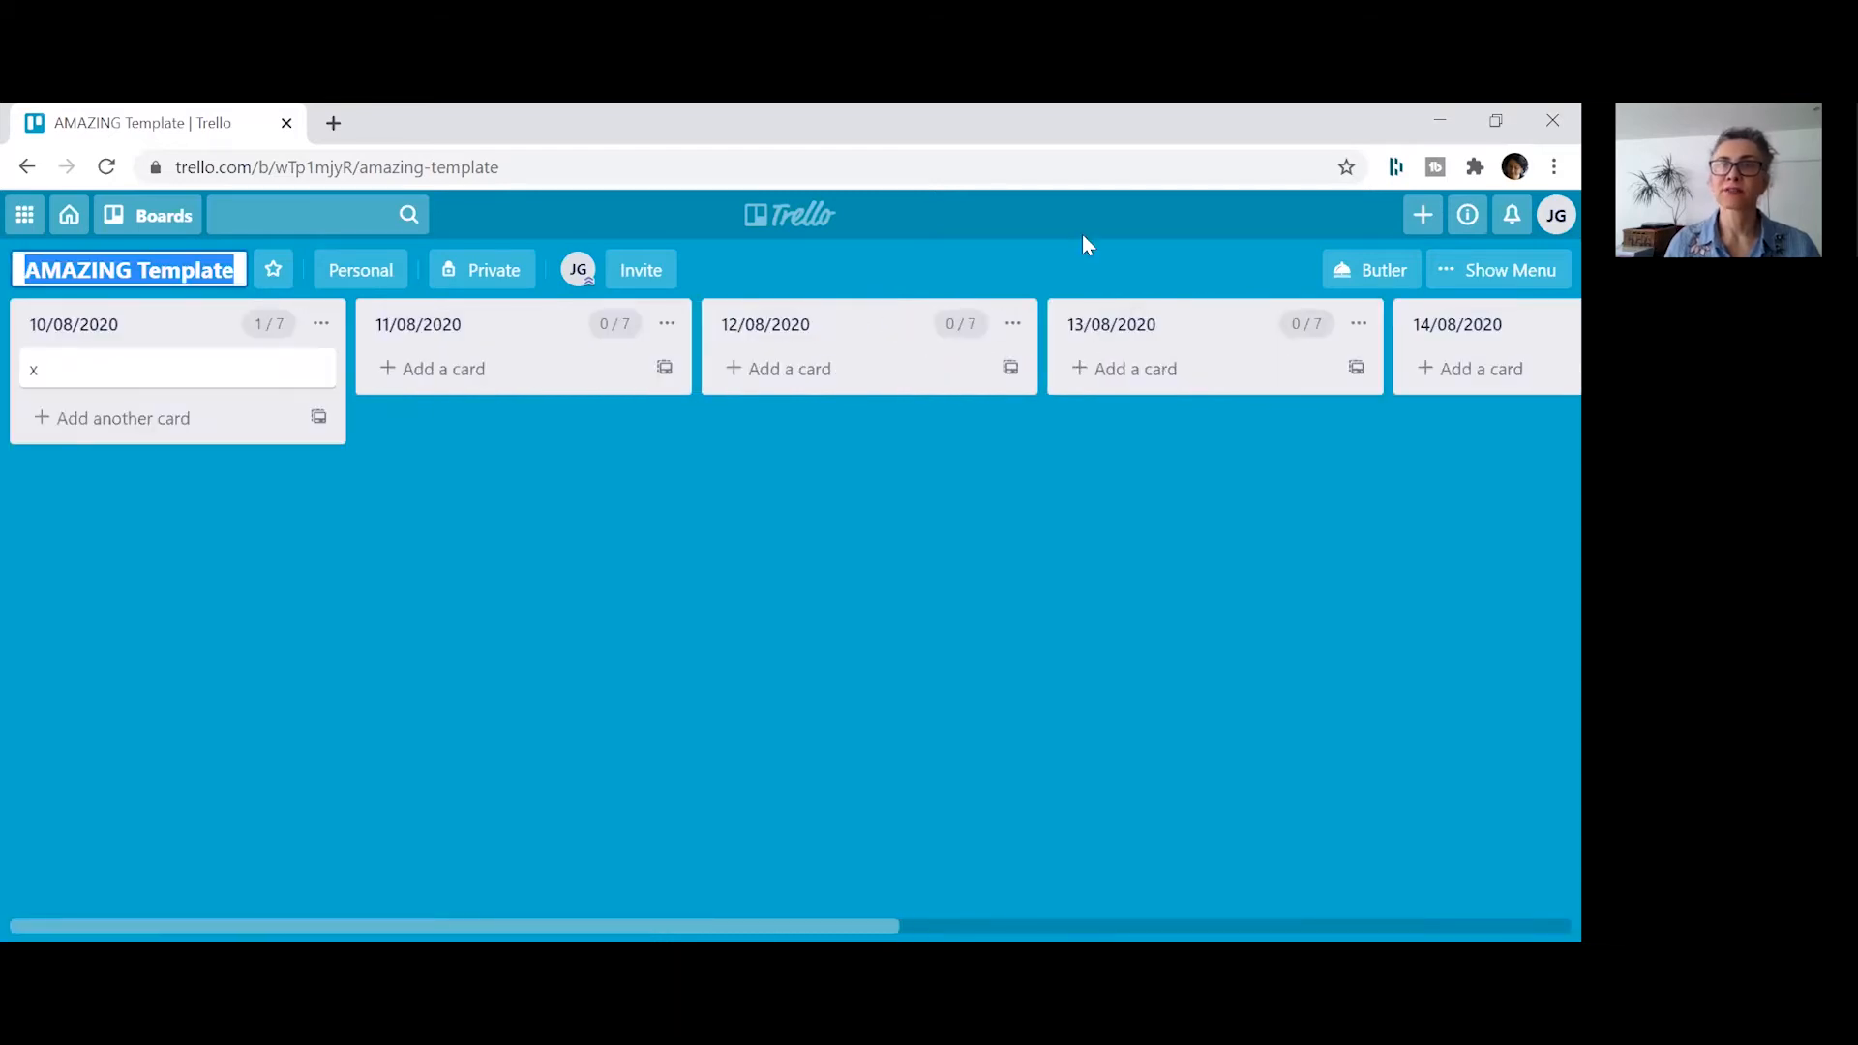
- Open the list of labels defined for the template board
{"action": "left_click", "coordinate": [1511, 272]}
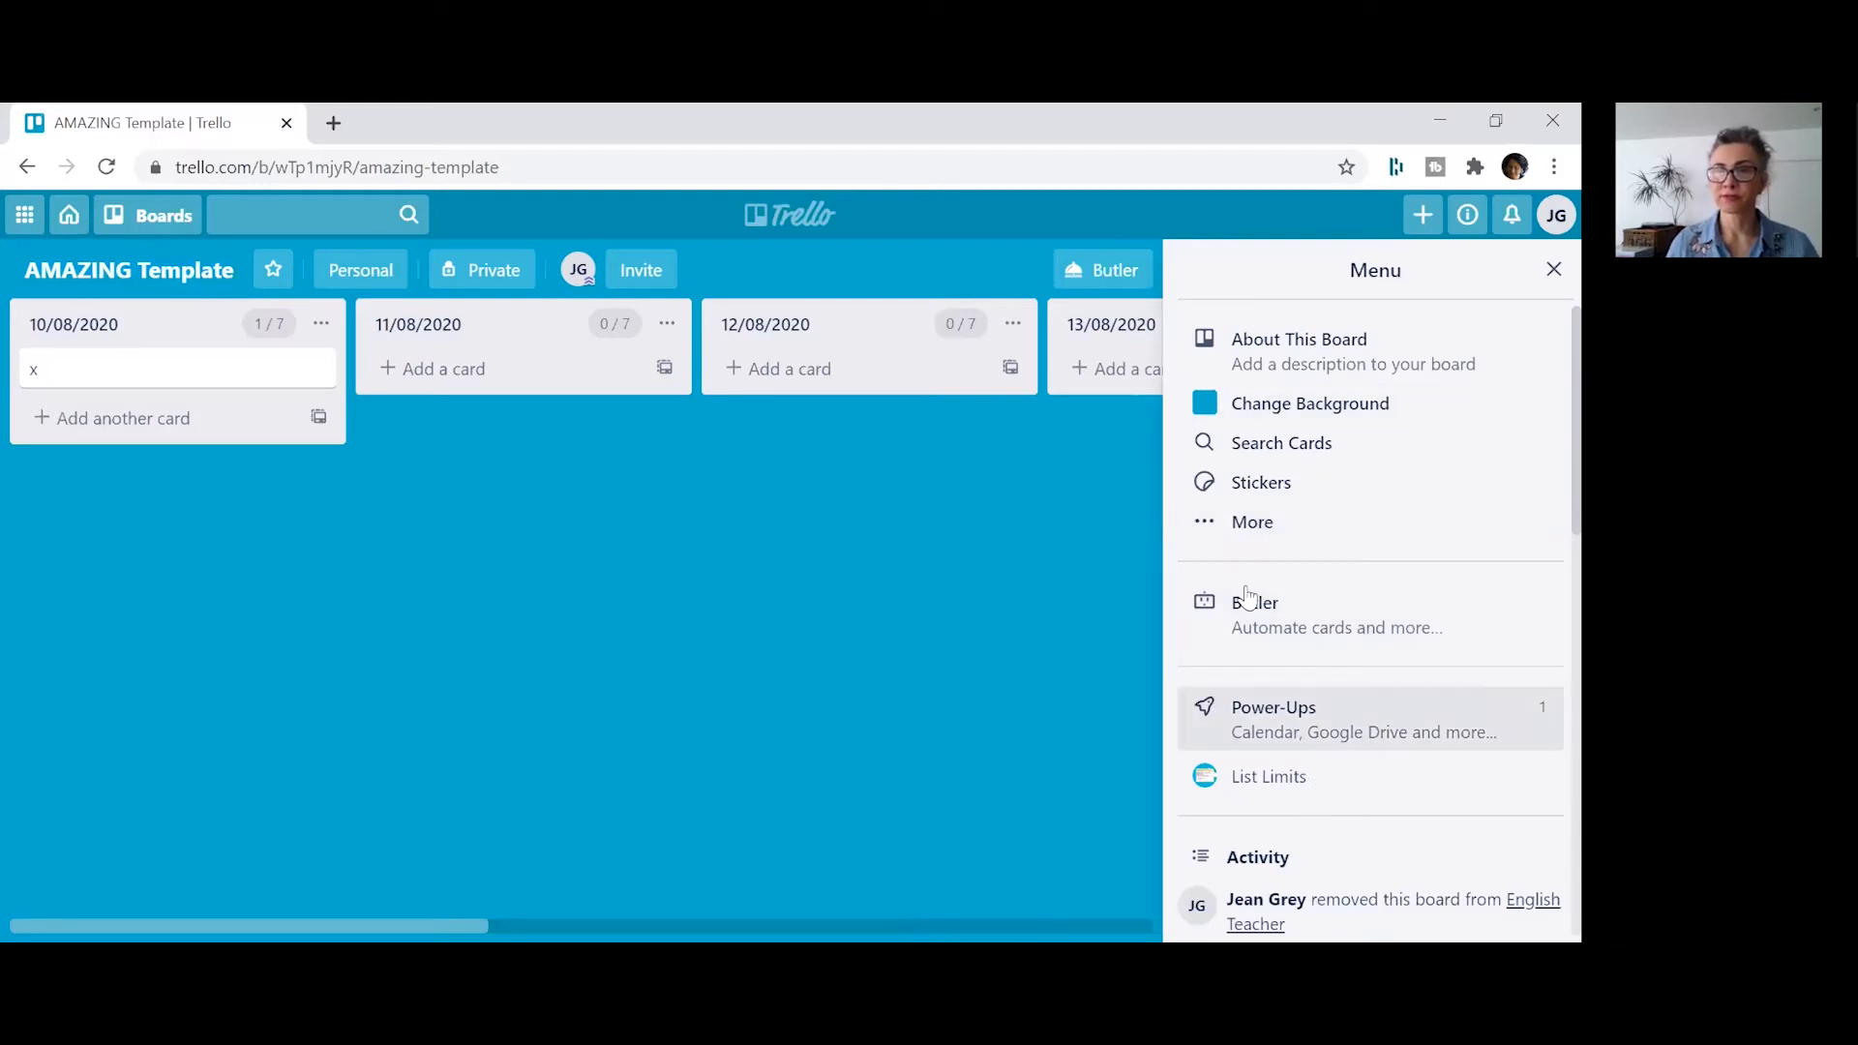
{"action": "left_click", "coordinate": [1254, 527]}
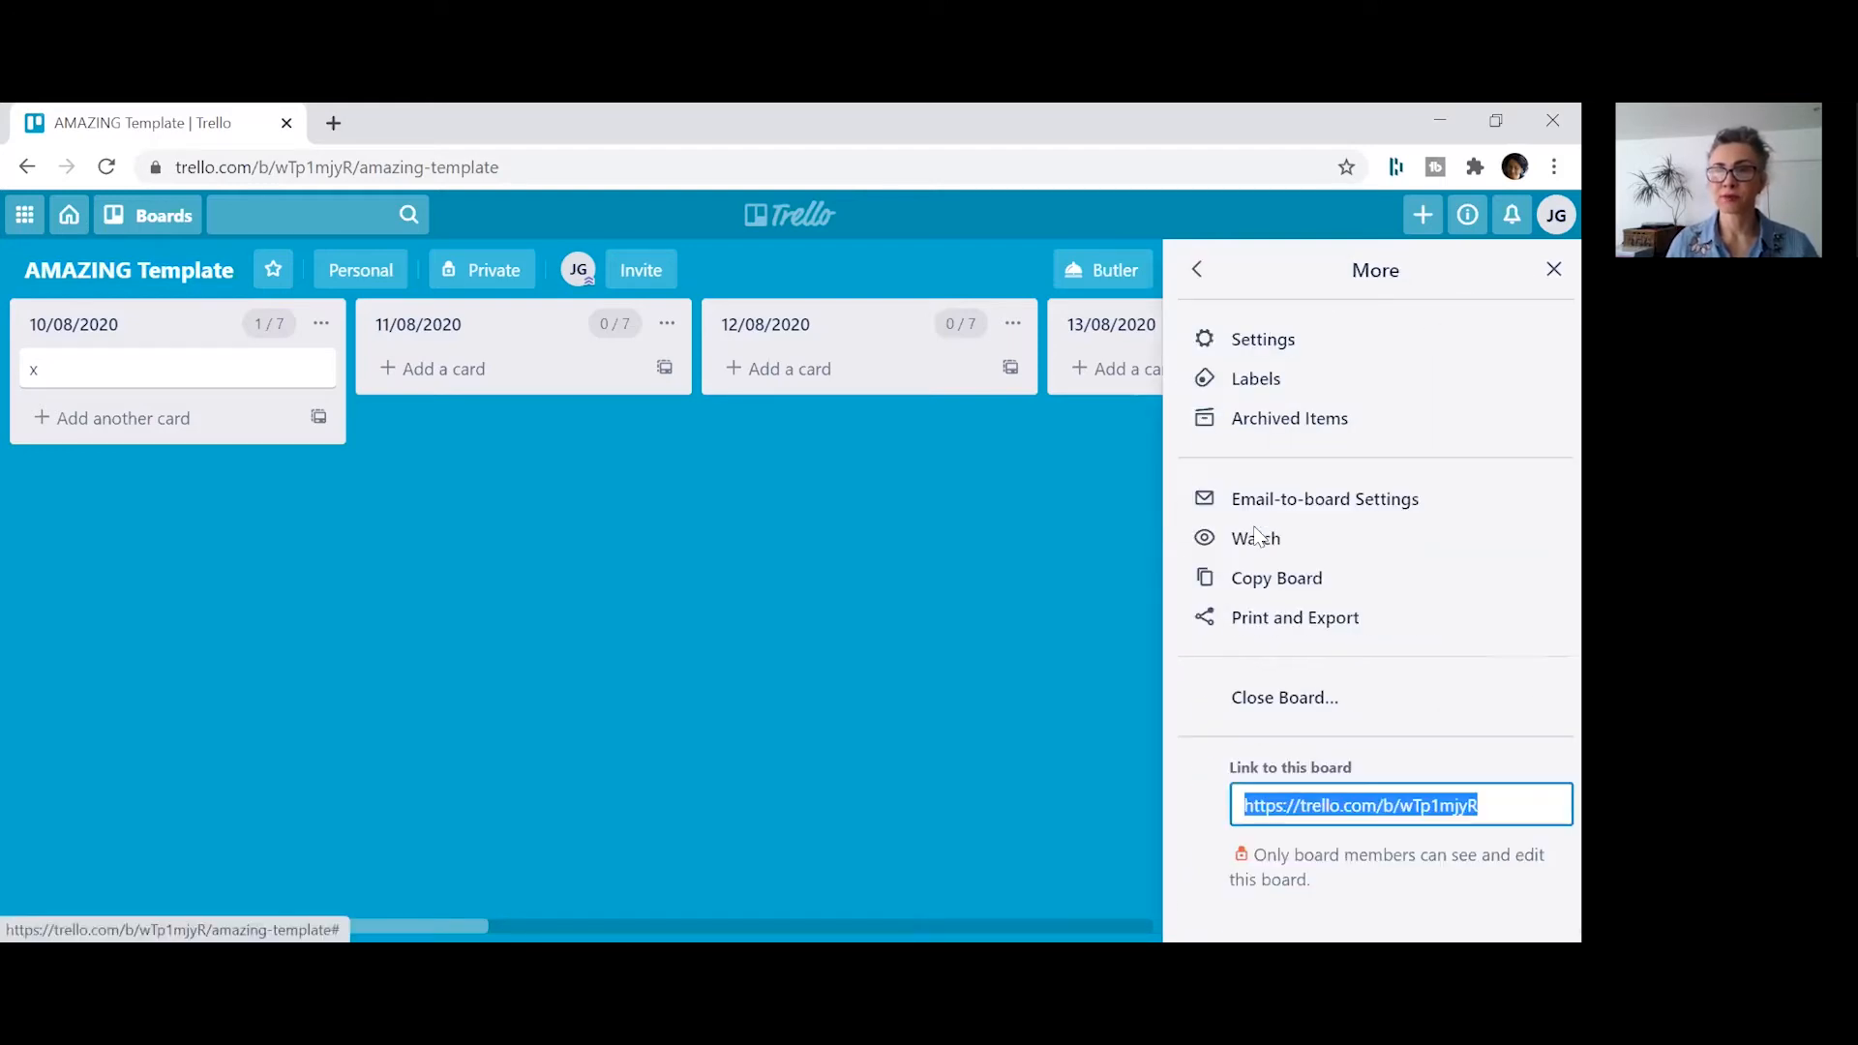
{"action": "left_click", "coordinate": [1283, 388]}
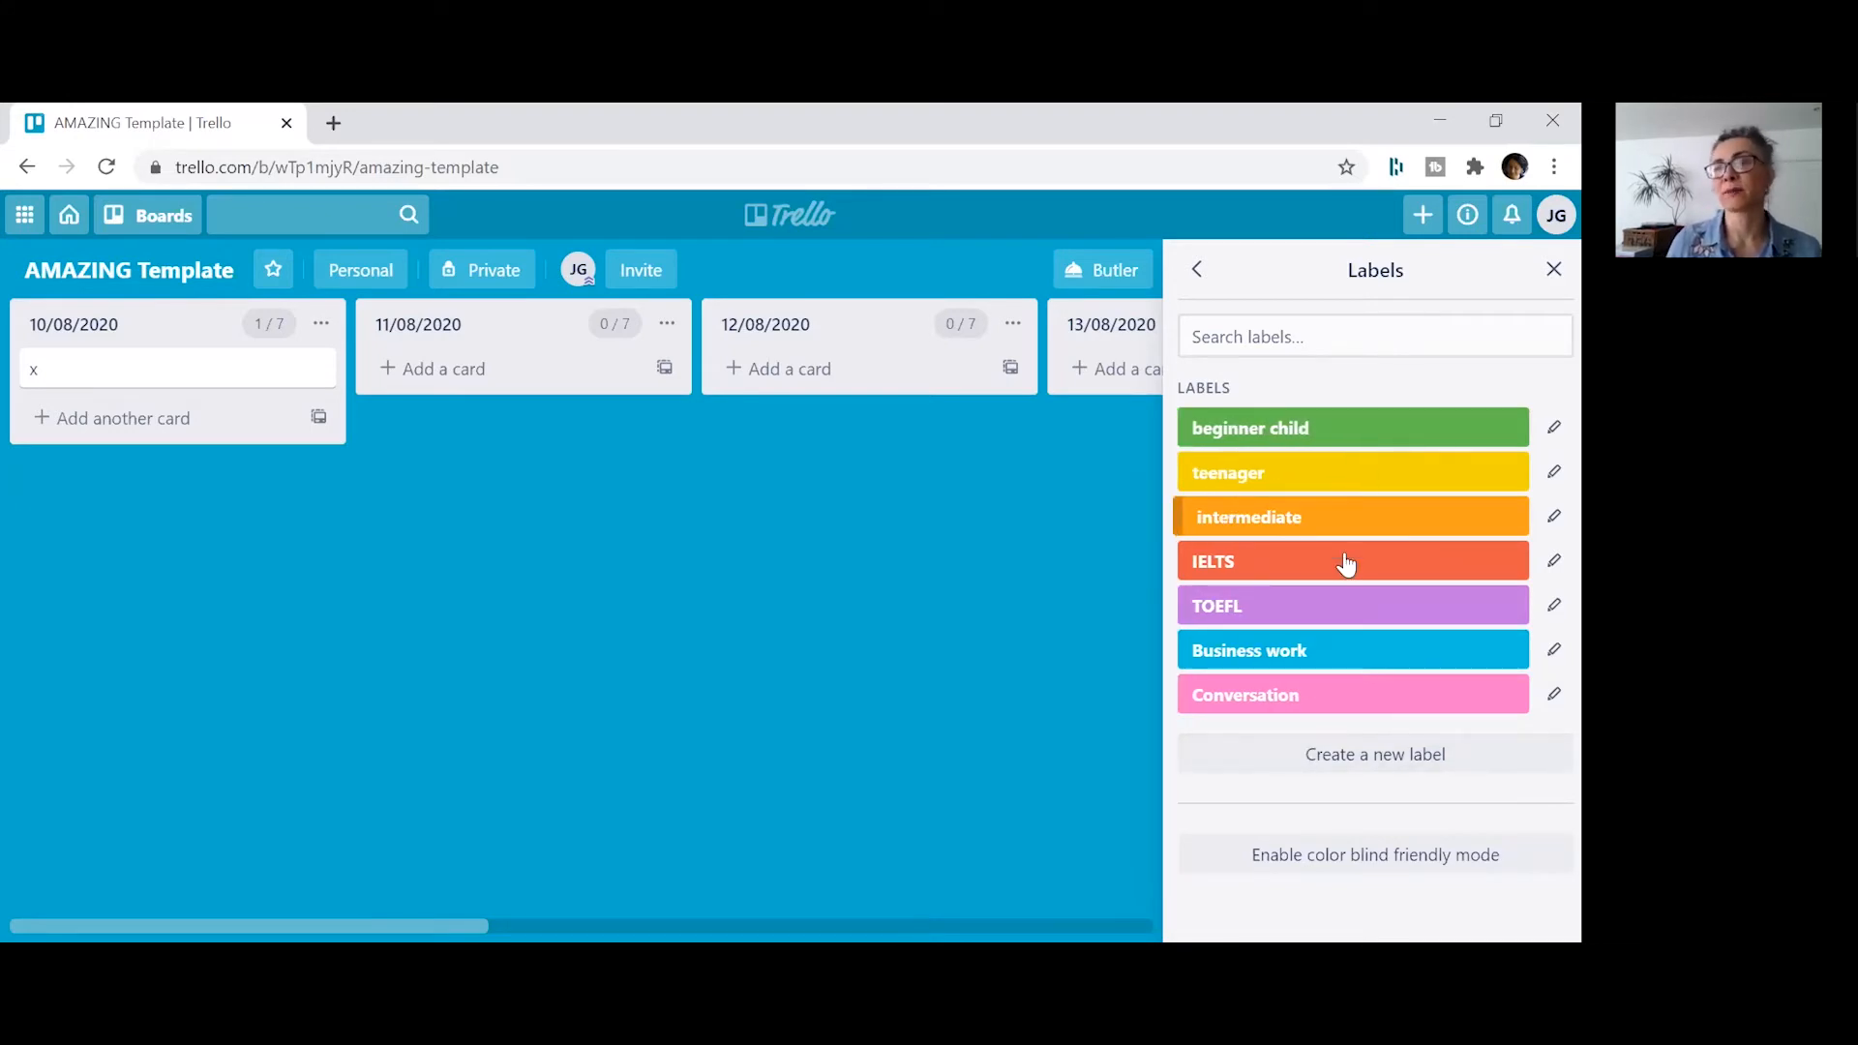
{"action": "left_click", "coordinate": [1553, 270]}
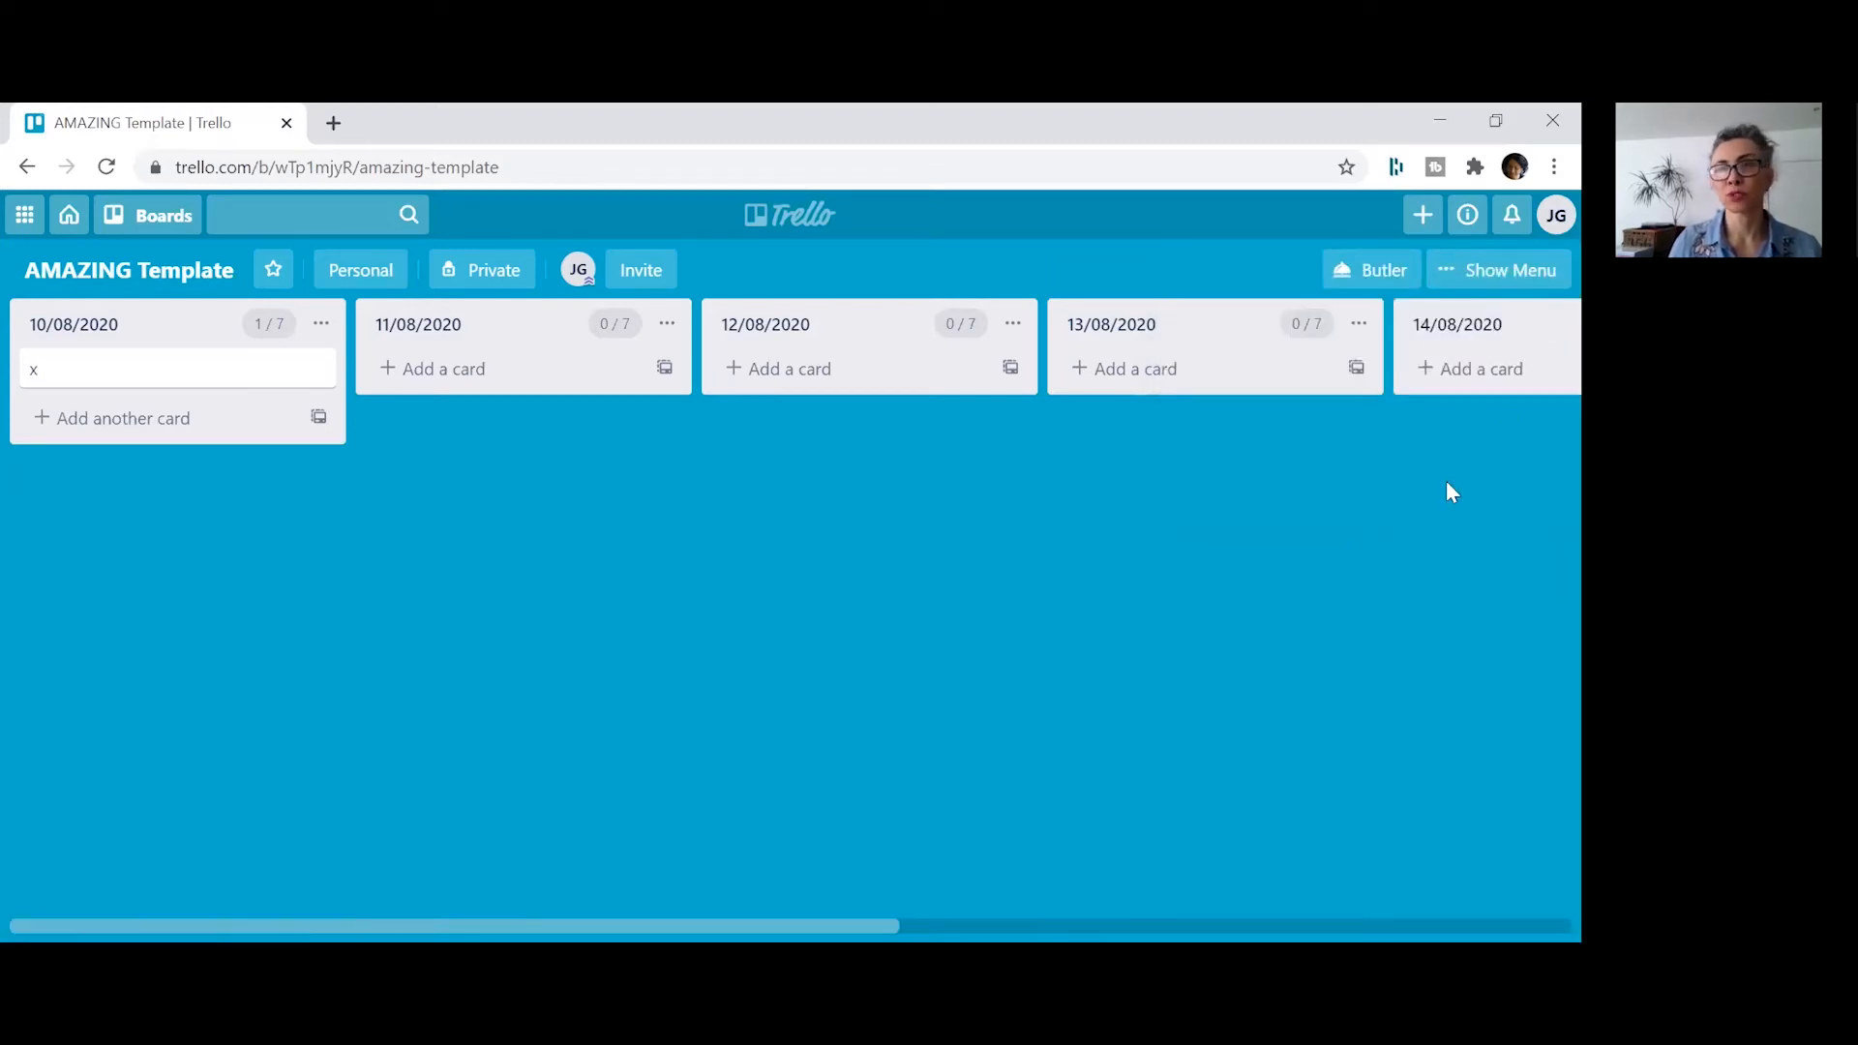
{"action": "left_click", "coordinate": [1506, 275]}
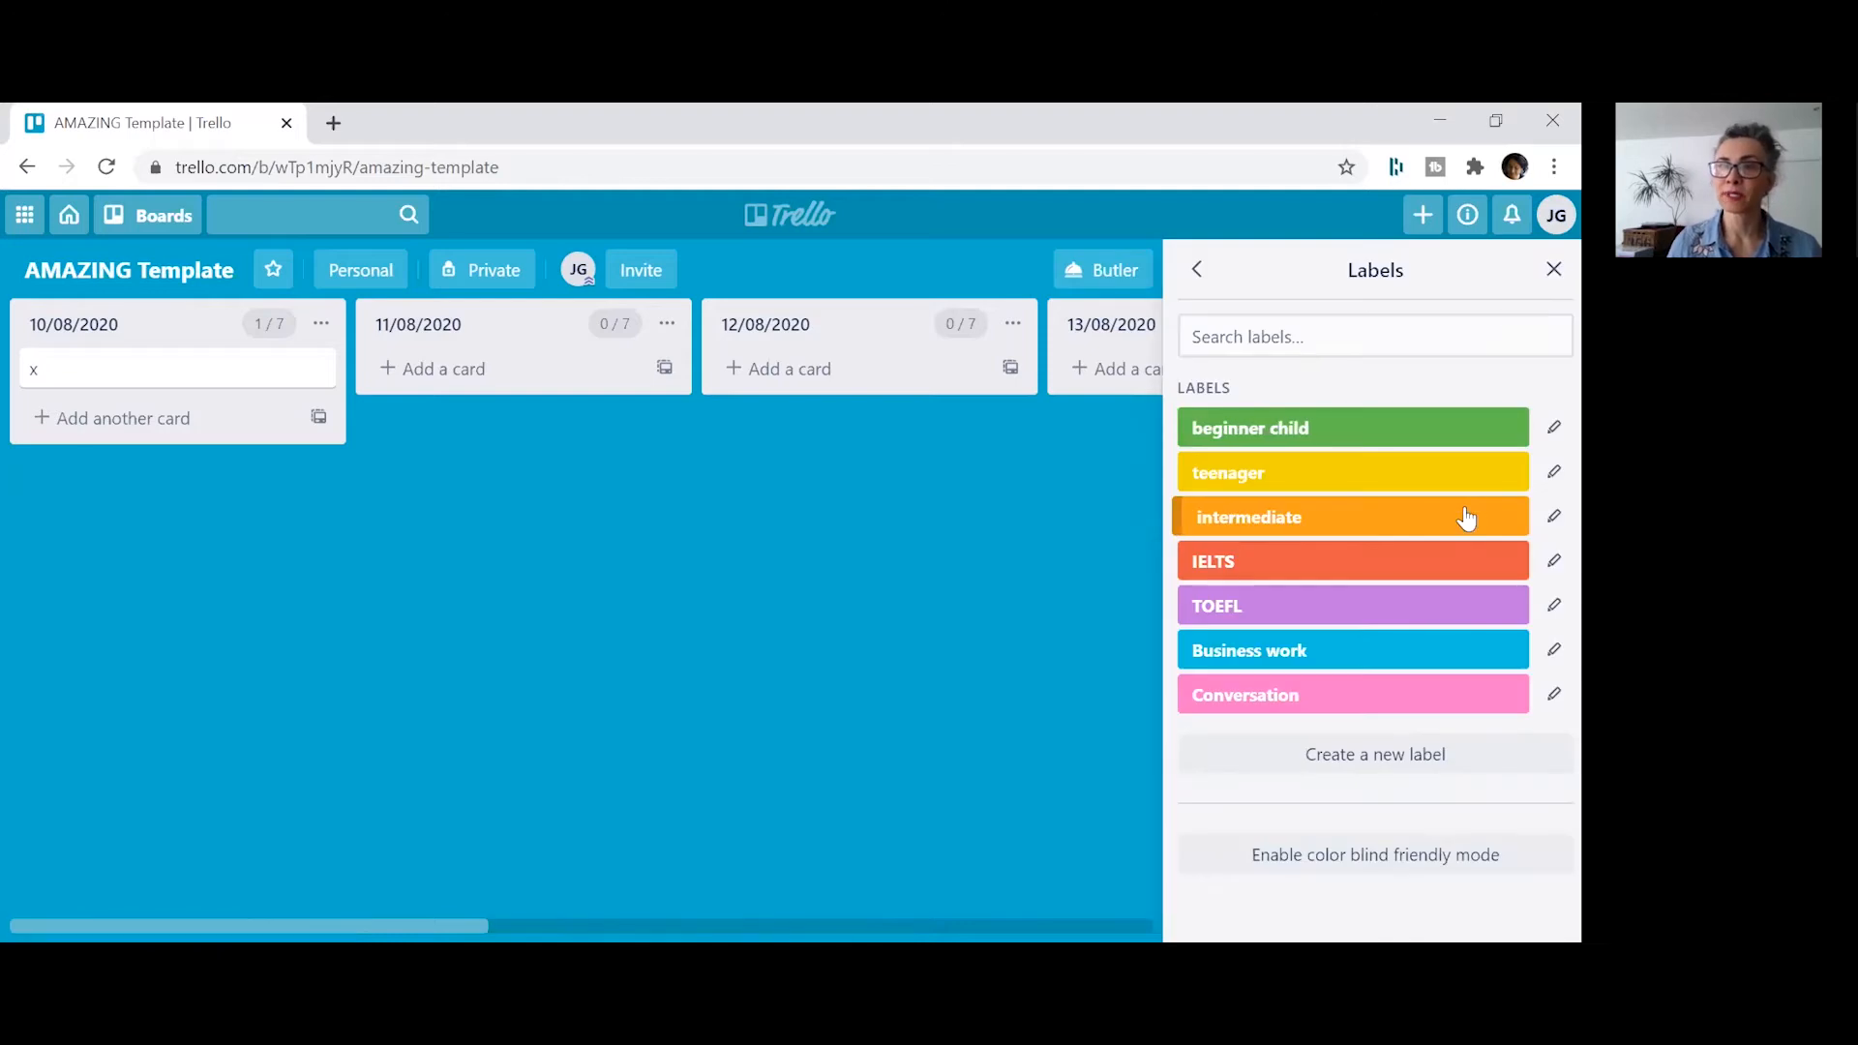
{"action": "left_click", "coordinate": [1200, 271]}
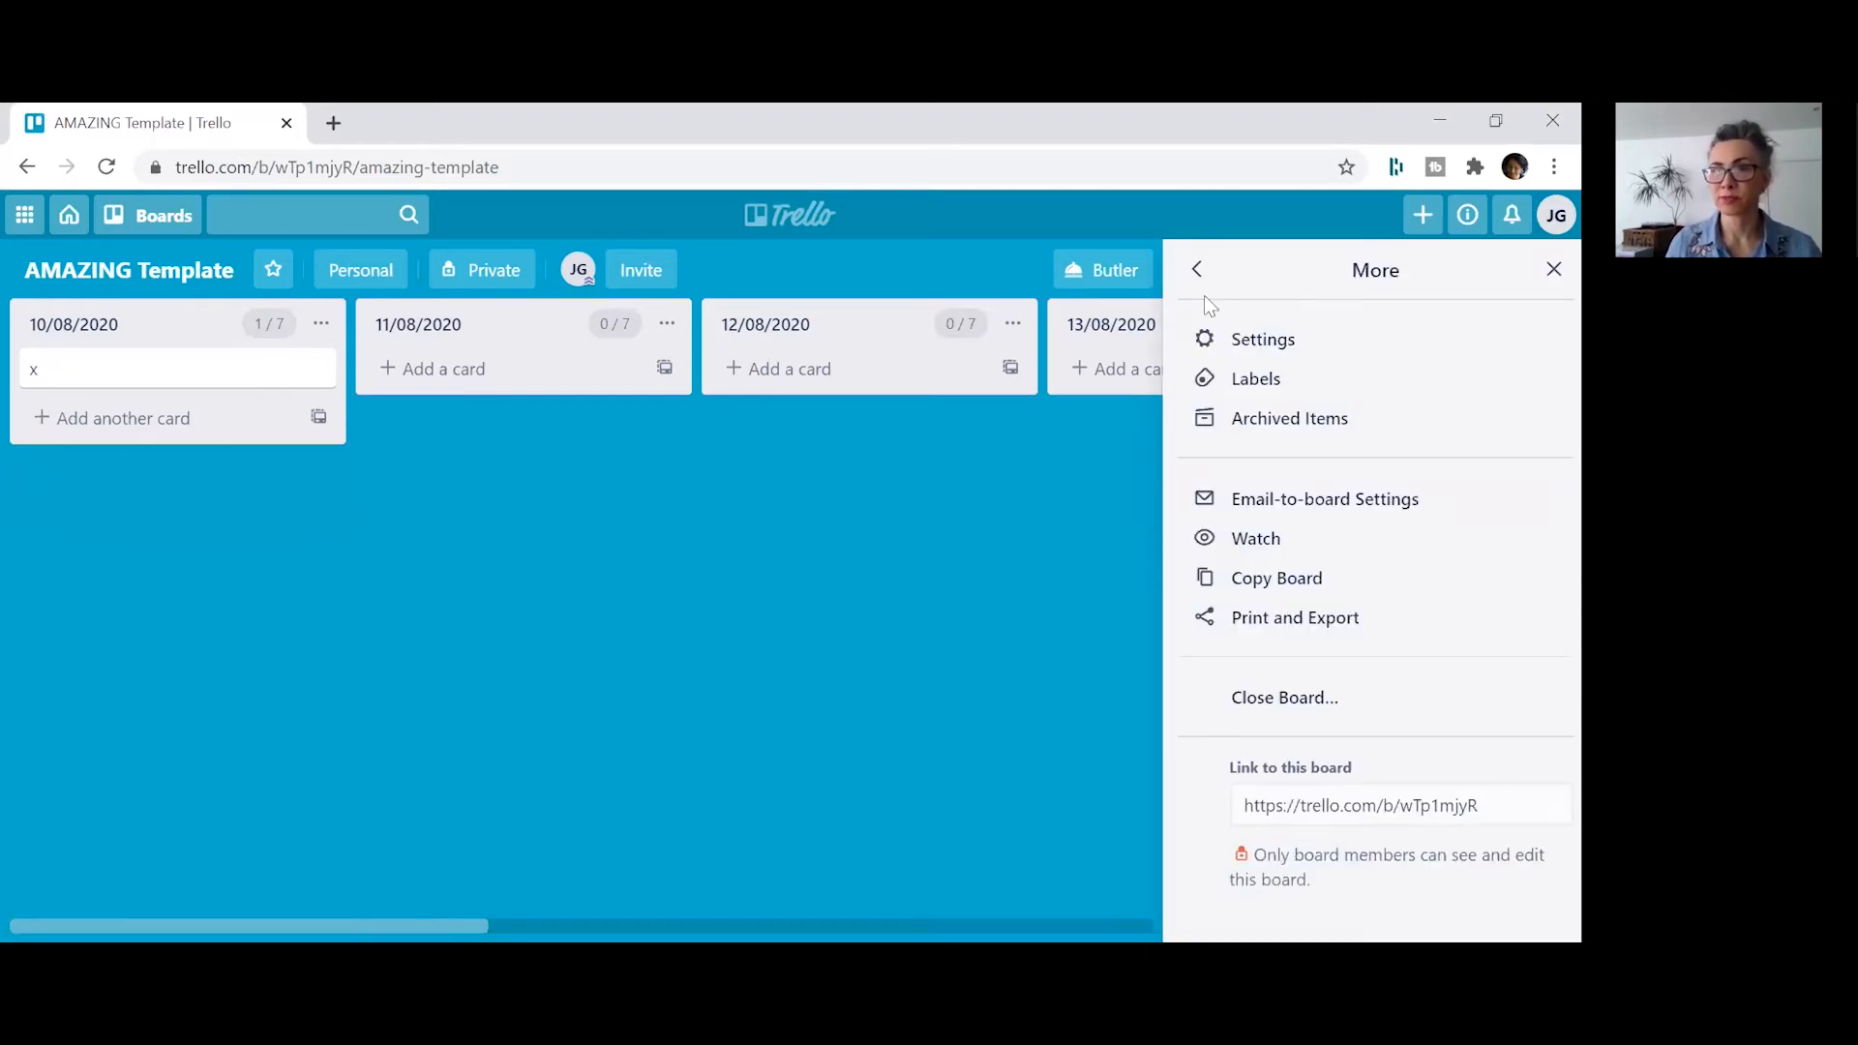
{"action": "key", "text": "Escape"}
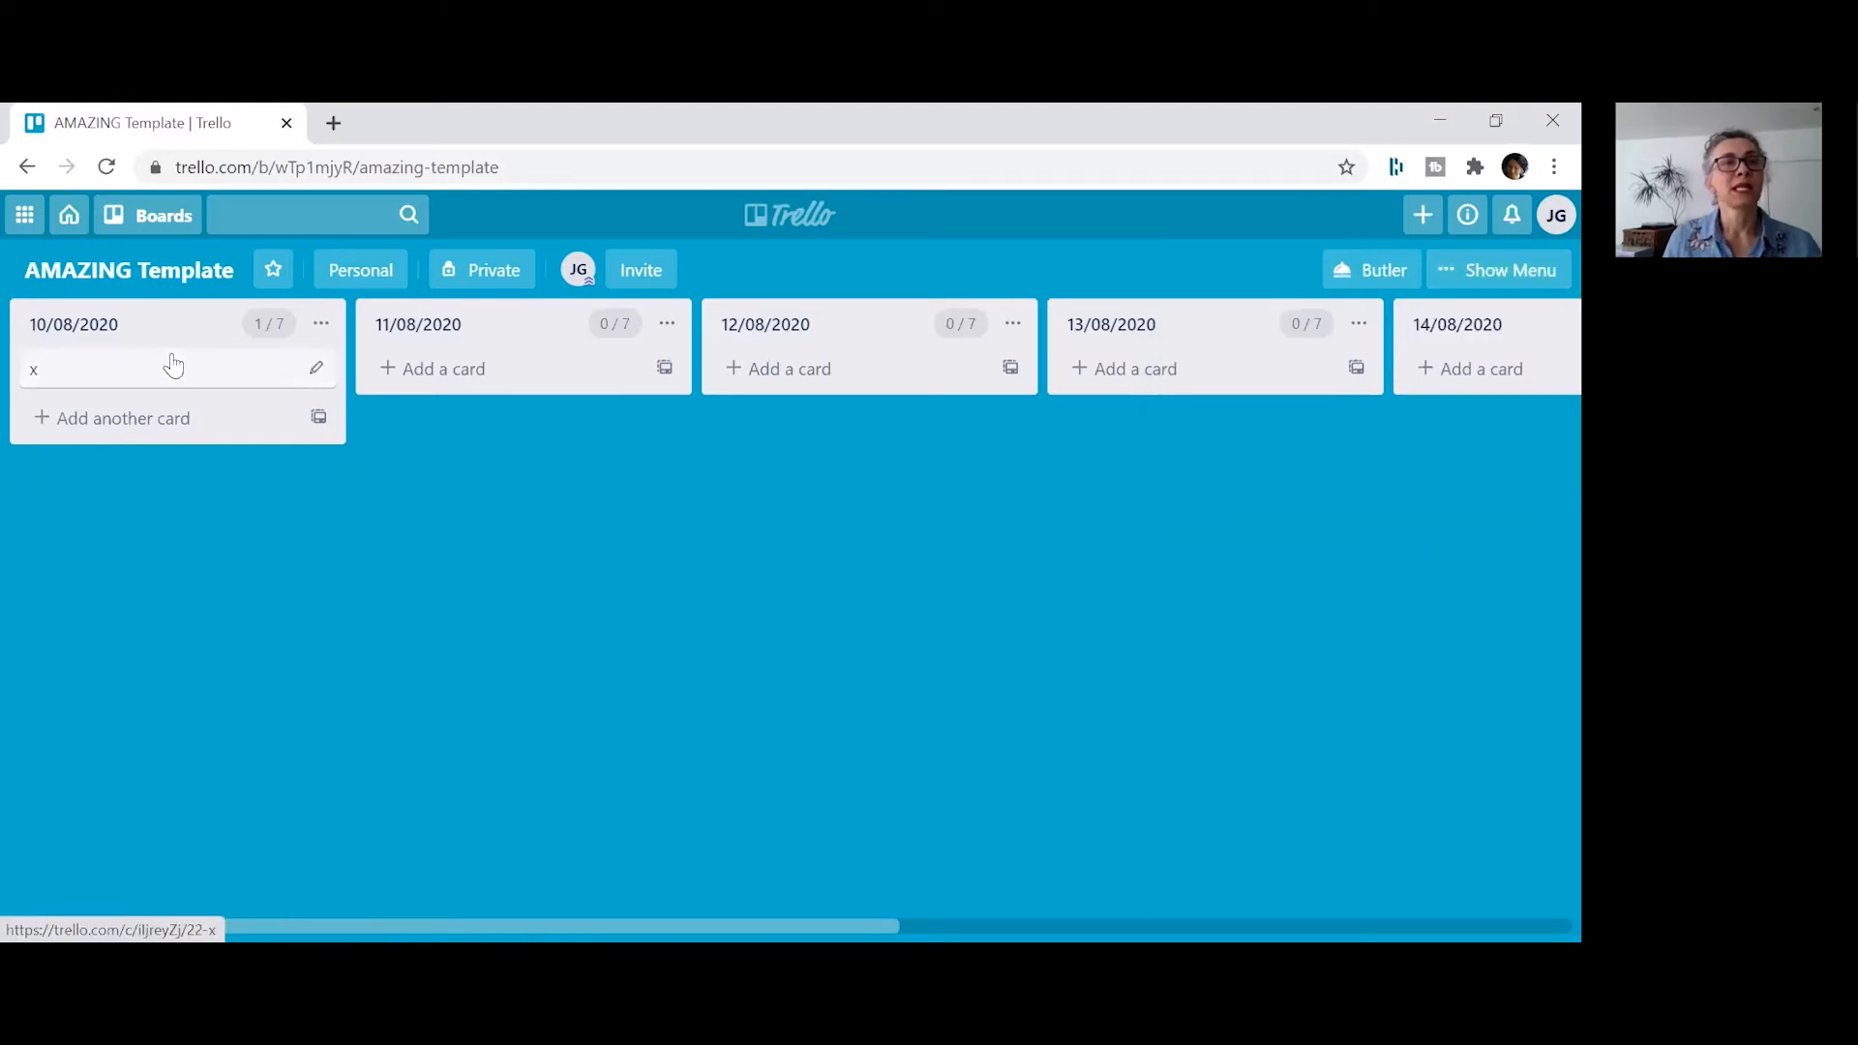
- Copy the template board as "5 test board" with no team, keeping its cards and template cards
{"action": "left_click", "coordinate": [1507, 270]}
{"action": "left_click", "coordinate": [1286, 580]}
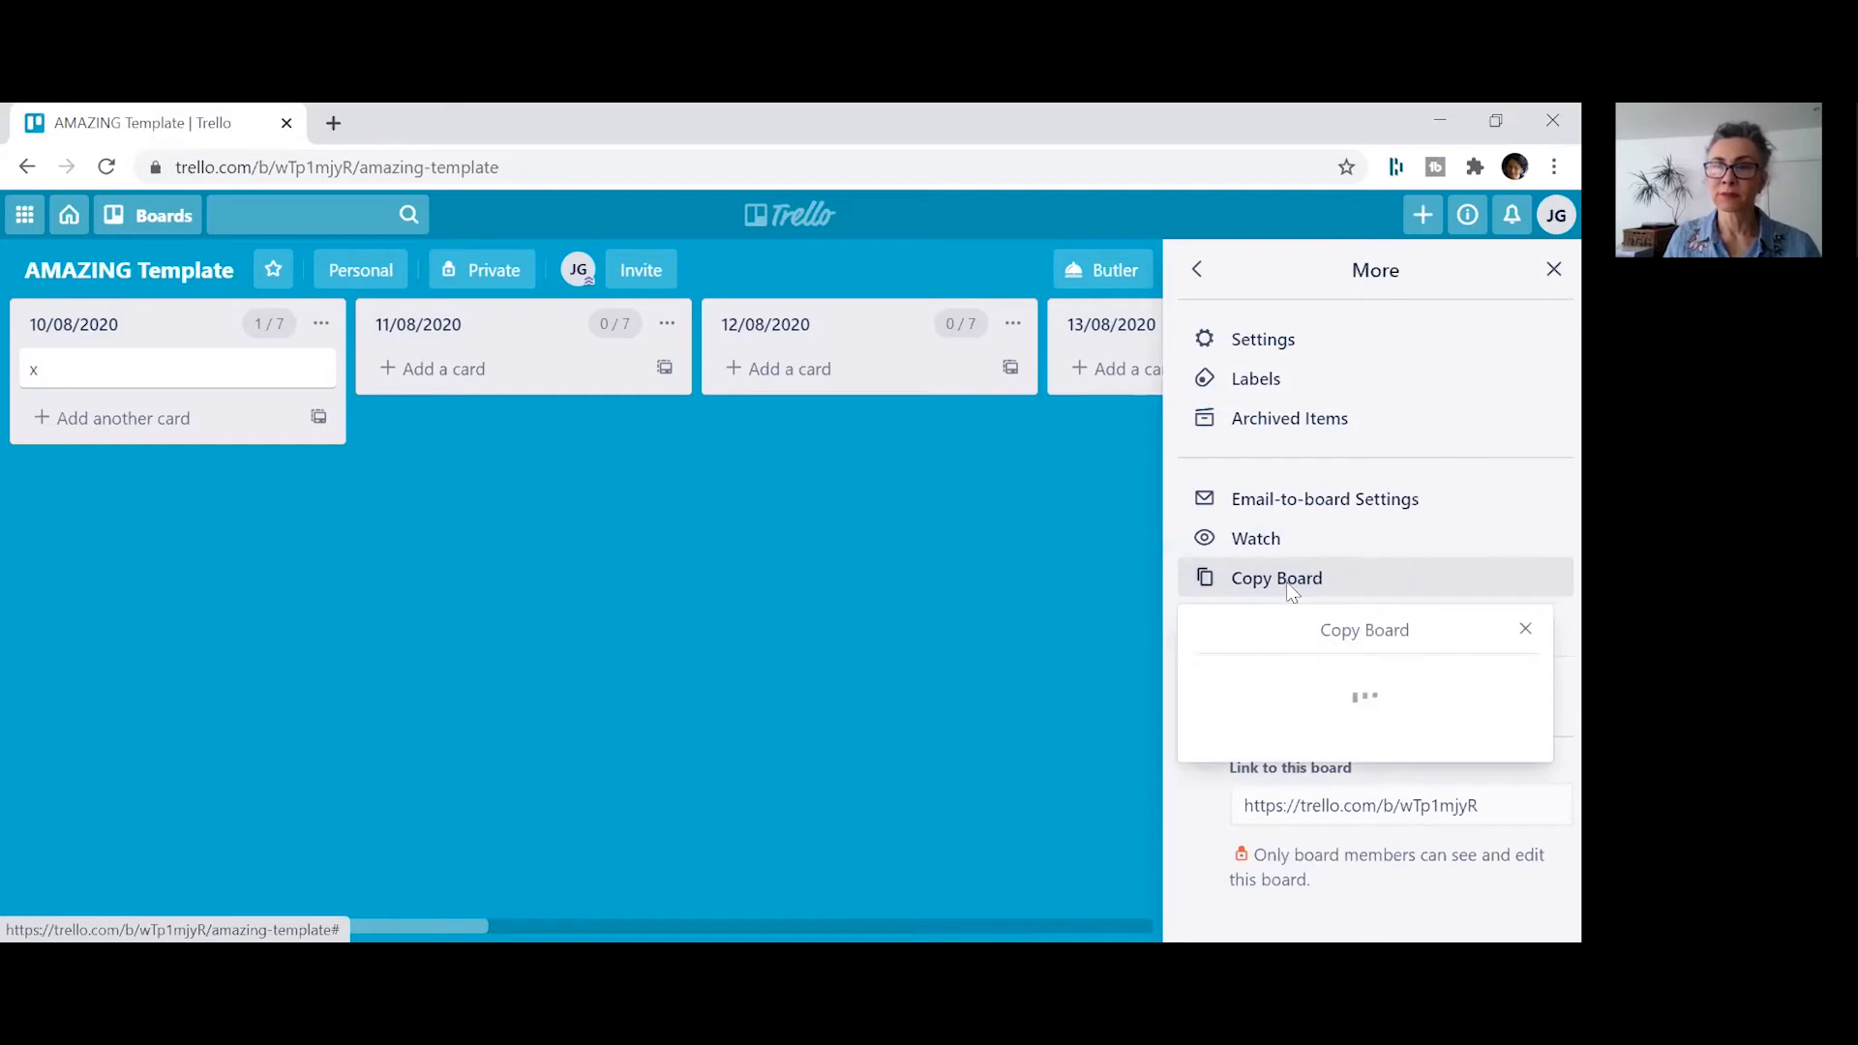
{"action": "left_click", "coordinate": [1282, 612]}
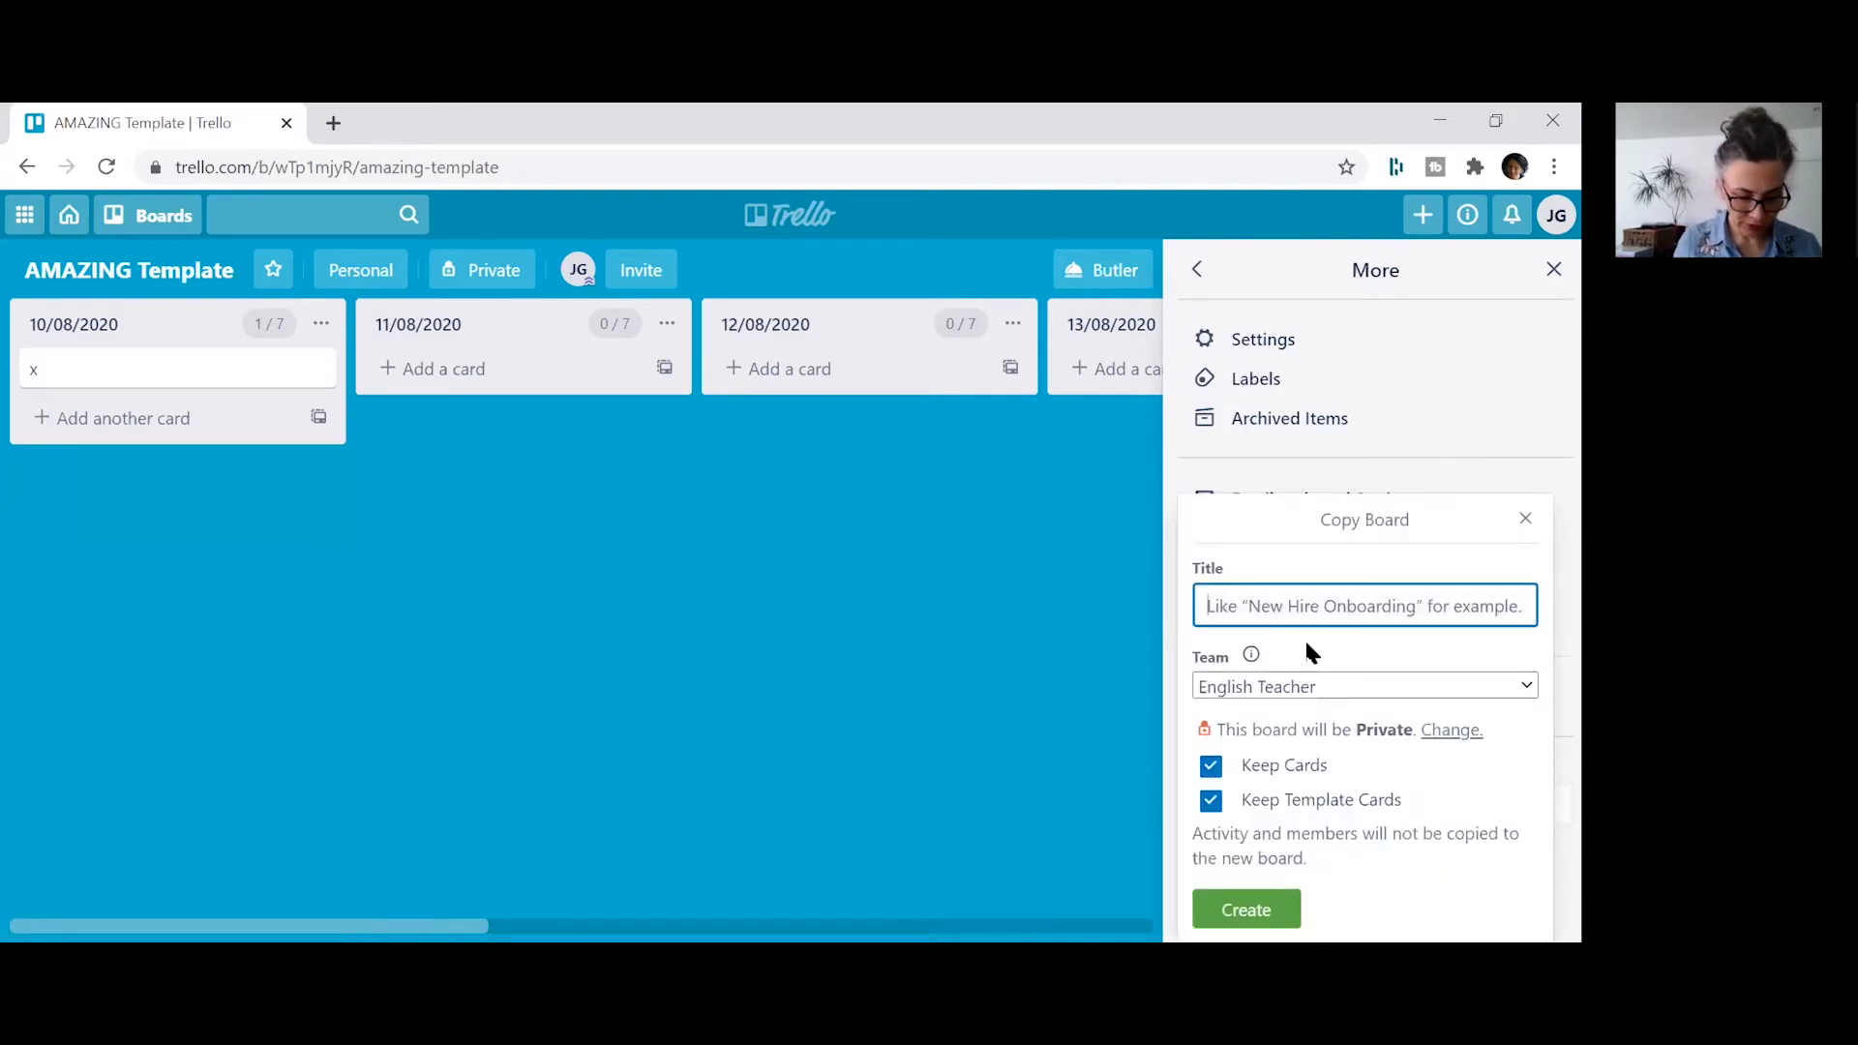
{"action": "type", "text": "5 test board"}
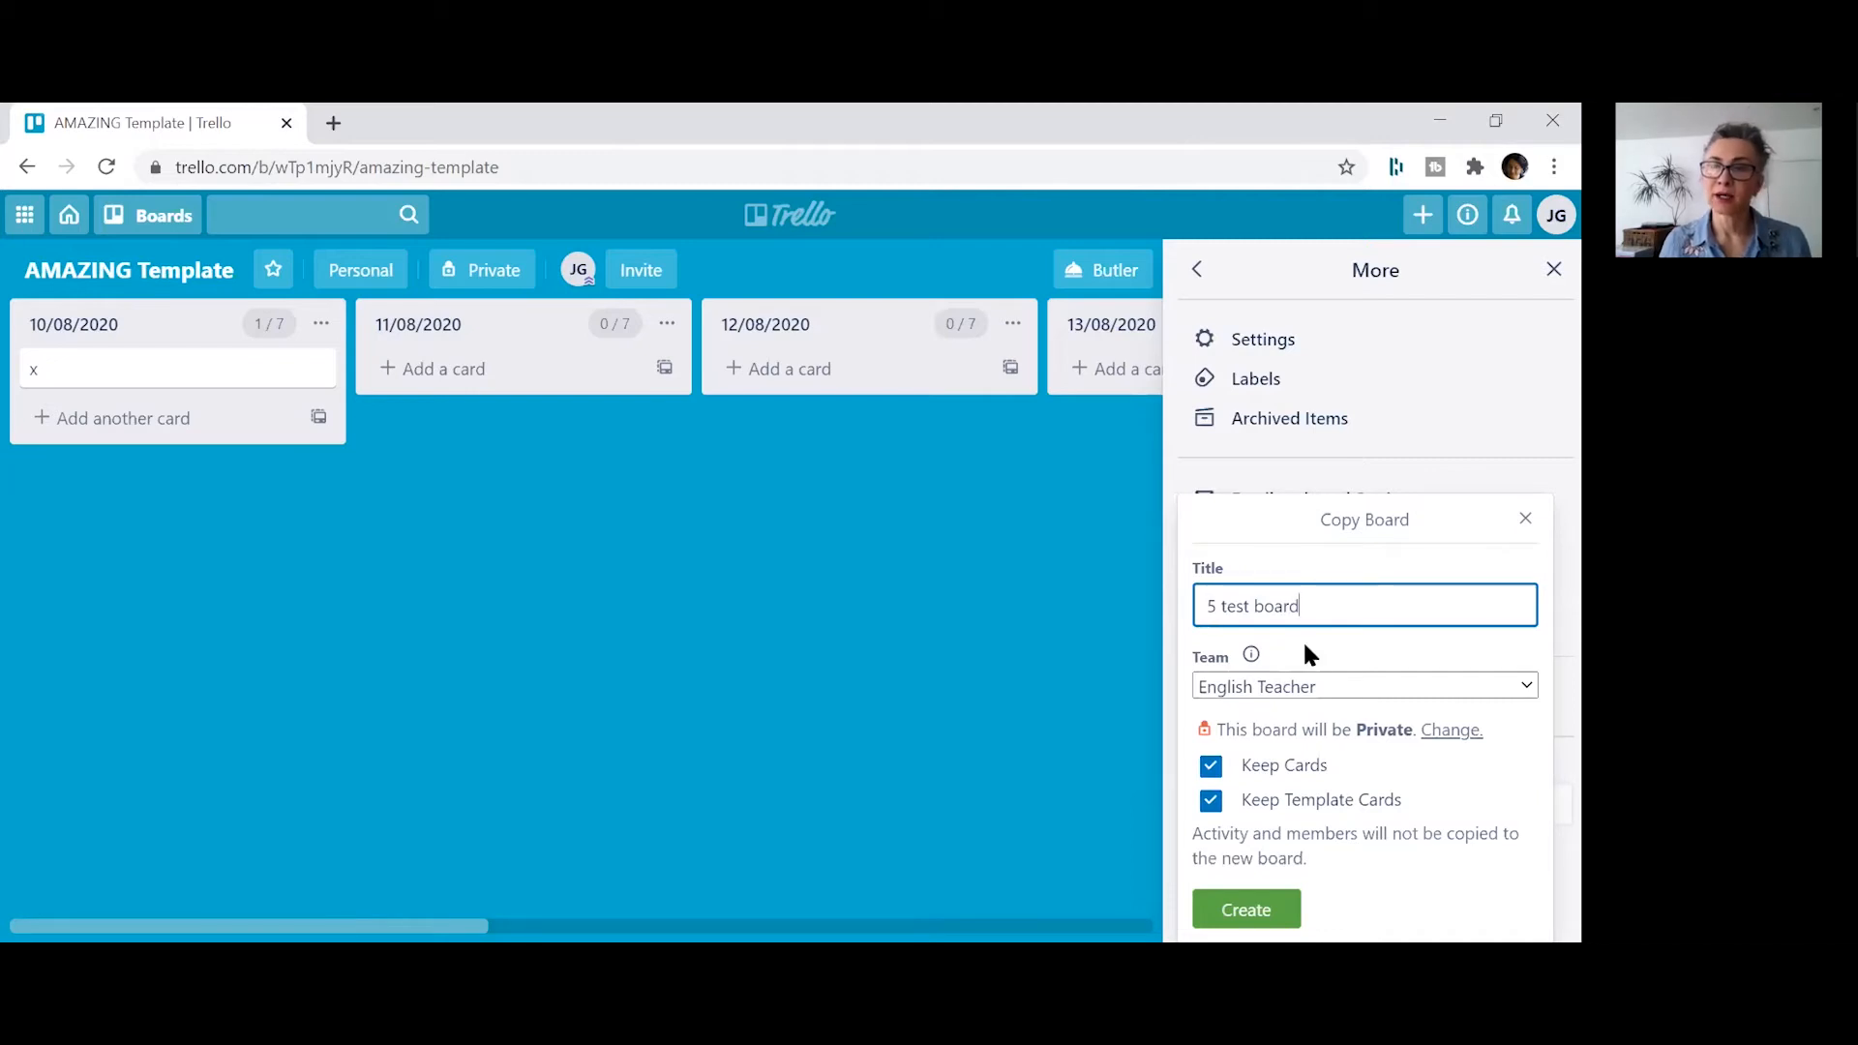
{"action": "left_click", "coordinate": [1306, 686]}
{"action": "left_click", "coordinate": [1306, 721]}
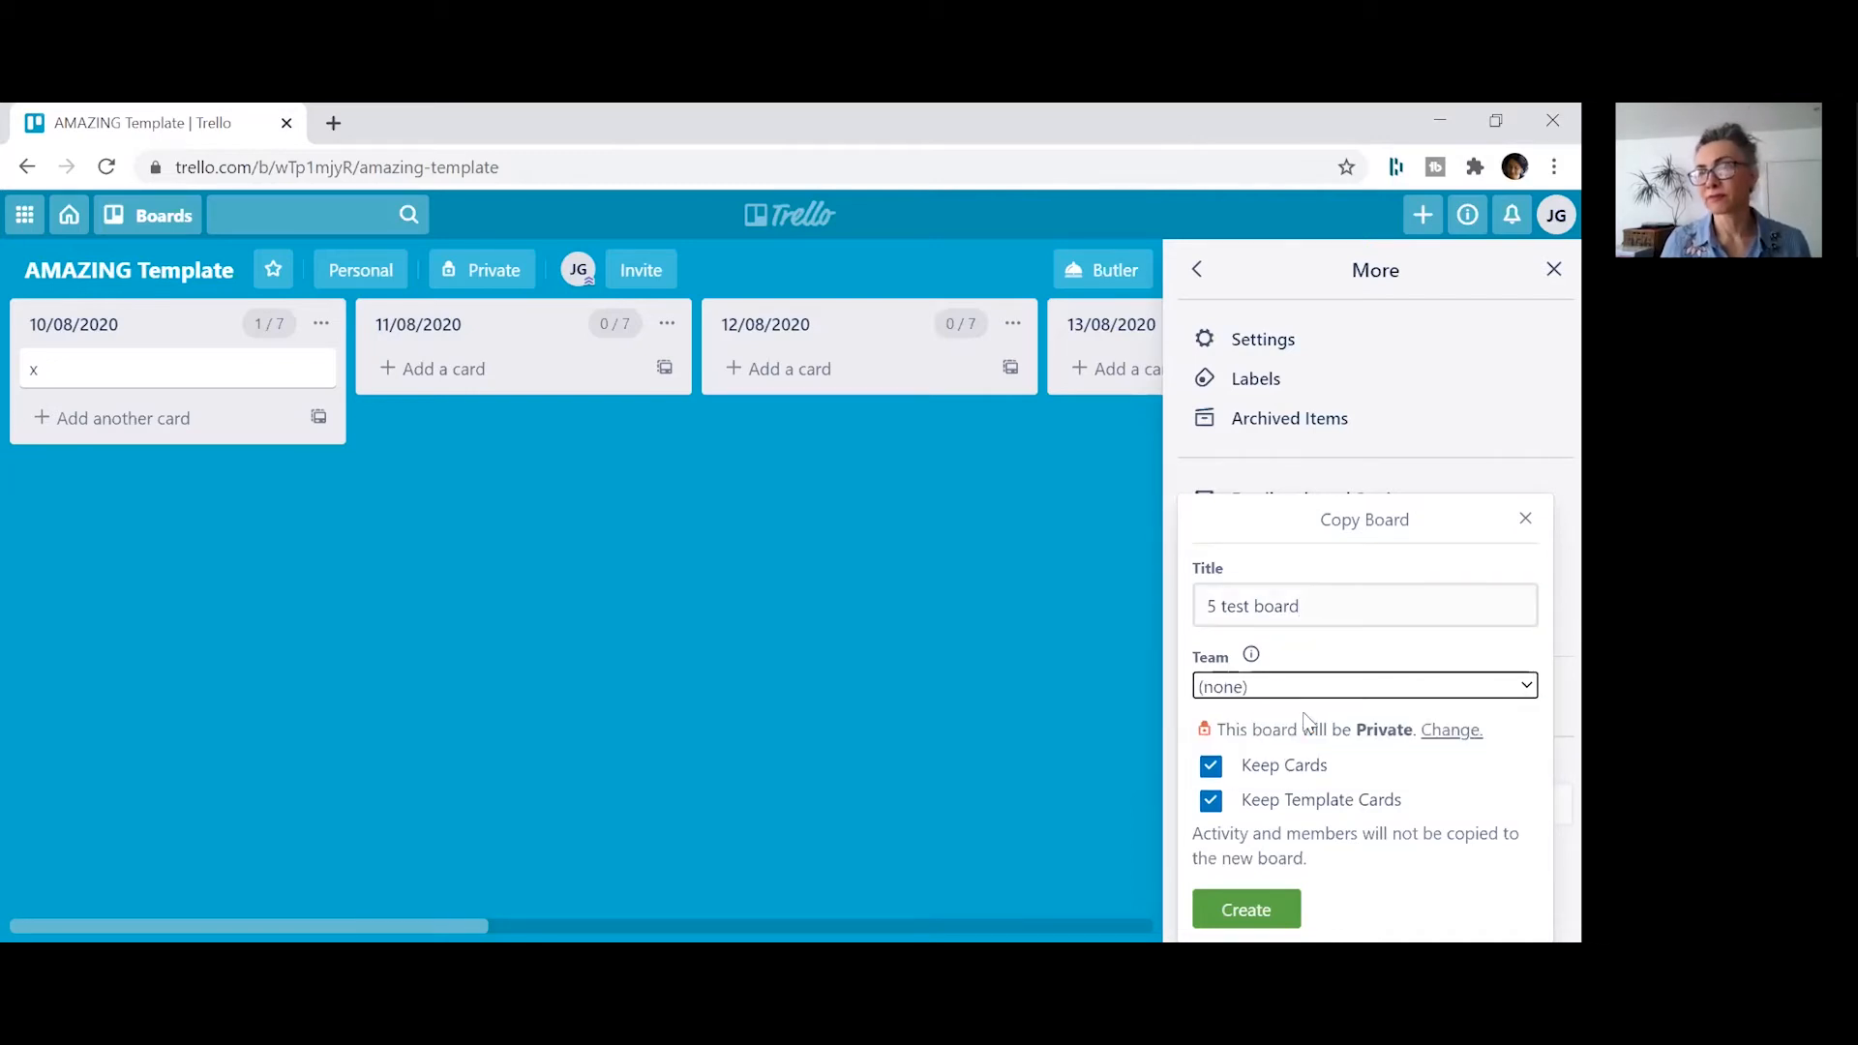
{"action": "left_click", "coordinate": [1304, 695]}
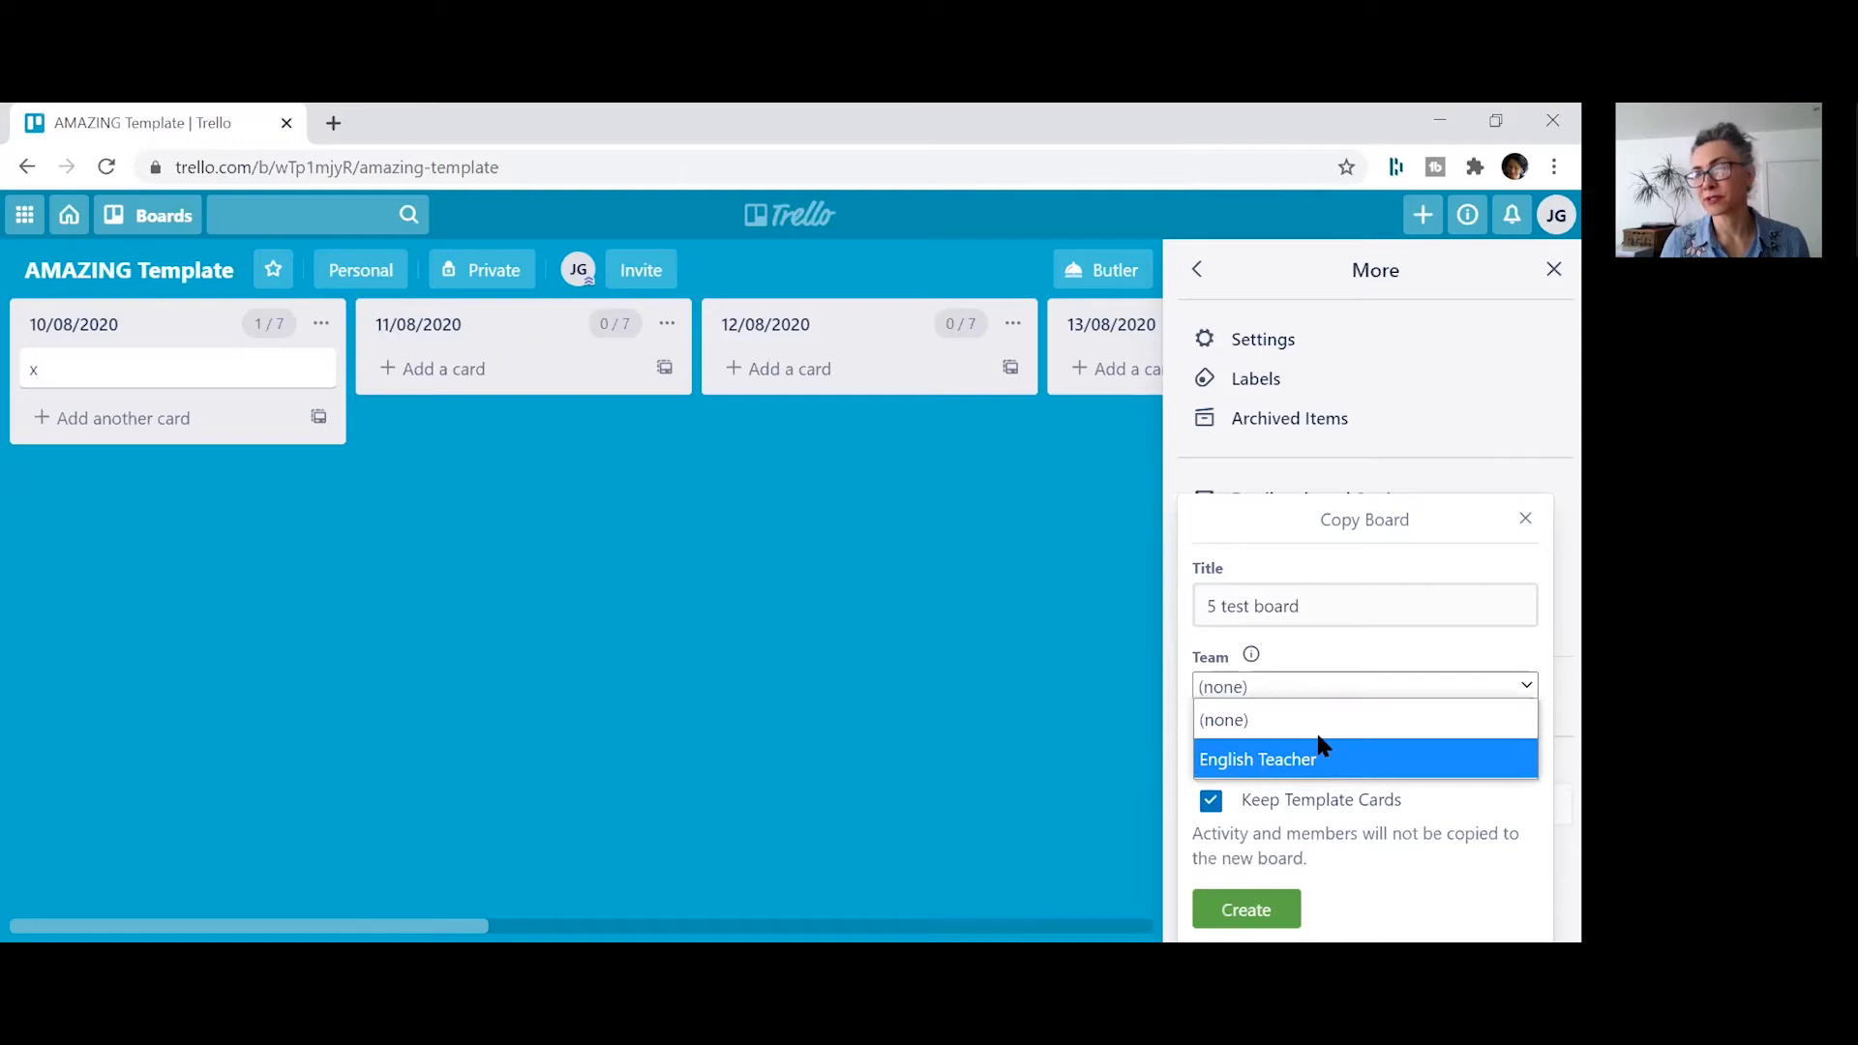
{"action": "left_click", "coordinate": [1290, 718]}
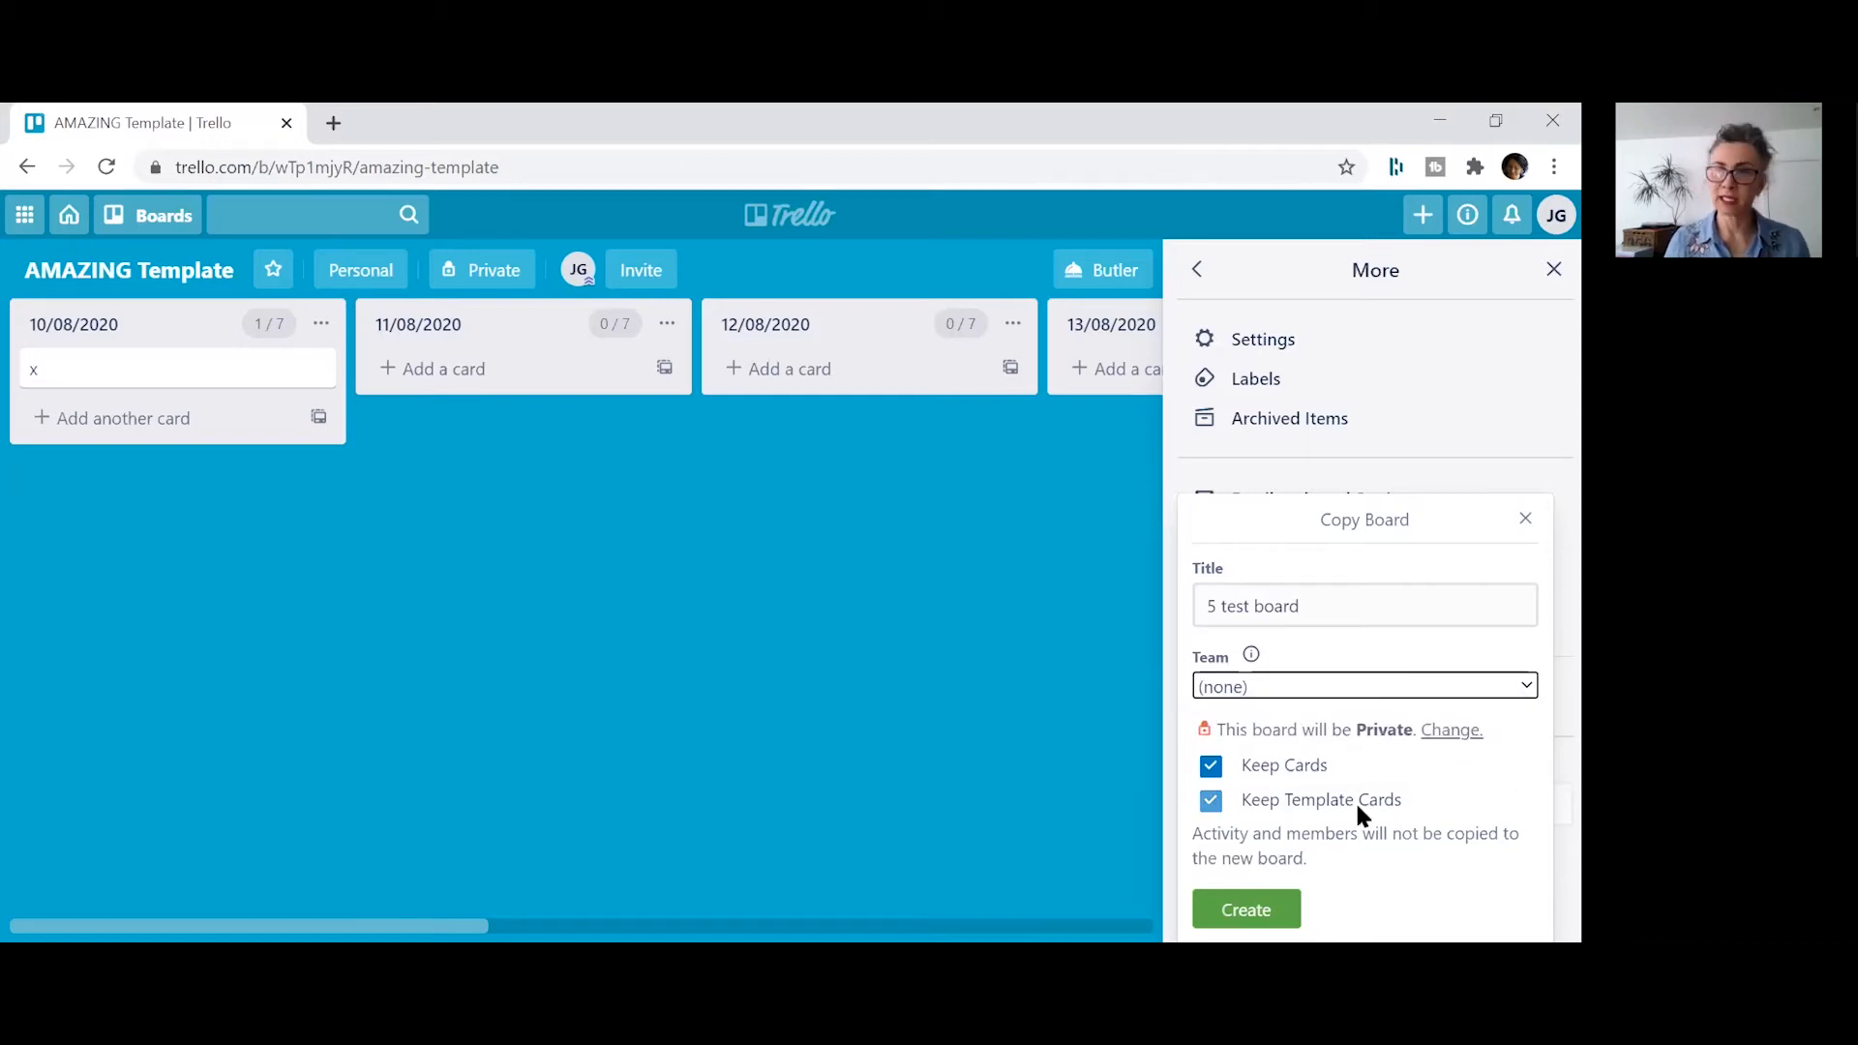
{"action": "left_click", "coordinate": [1263, 904]}
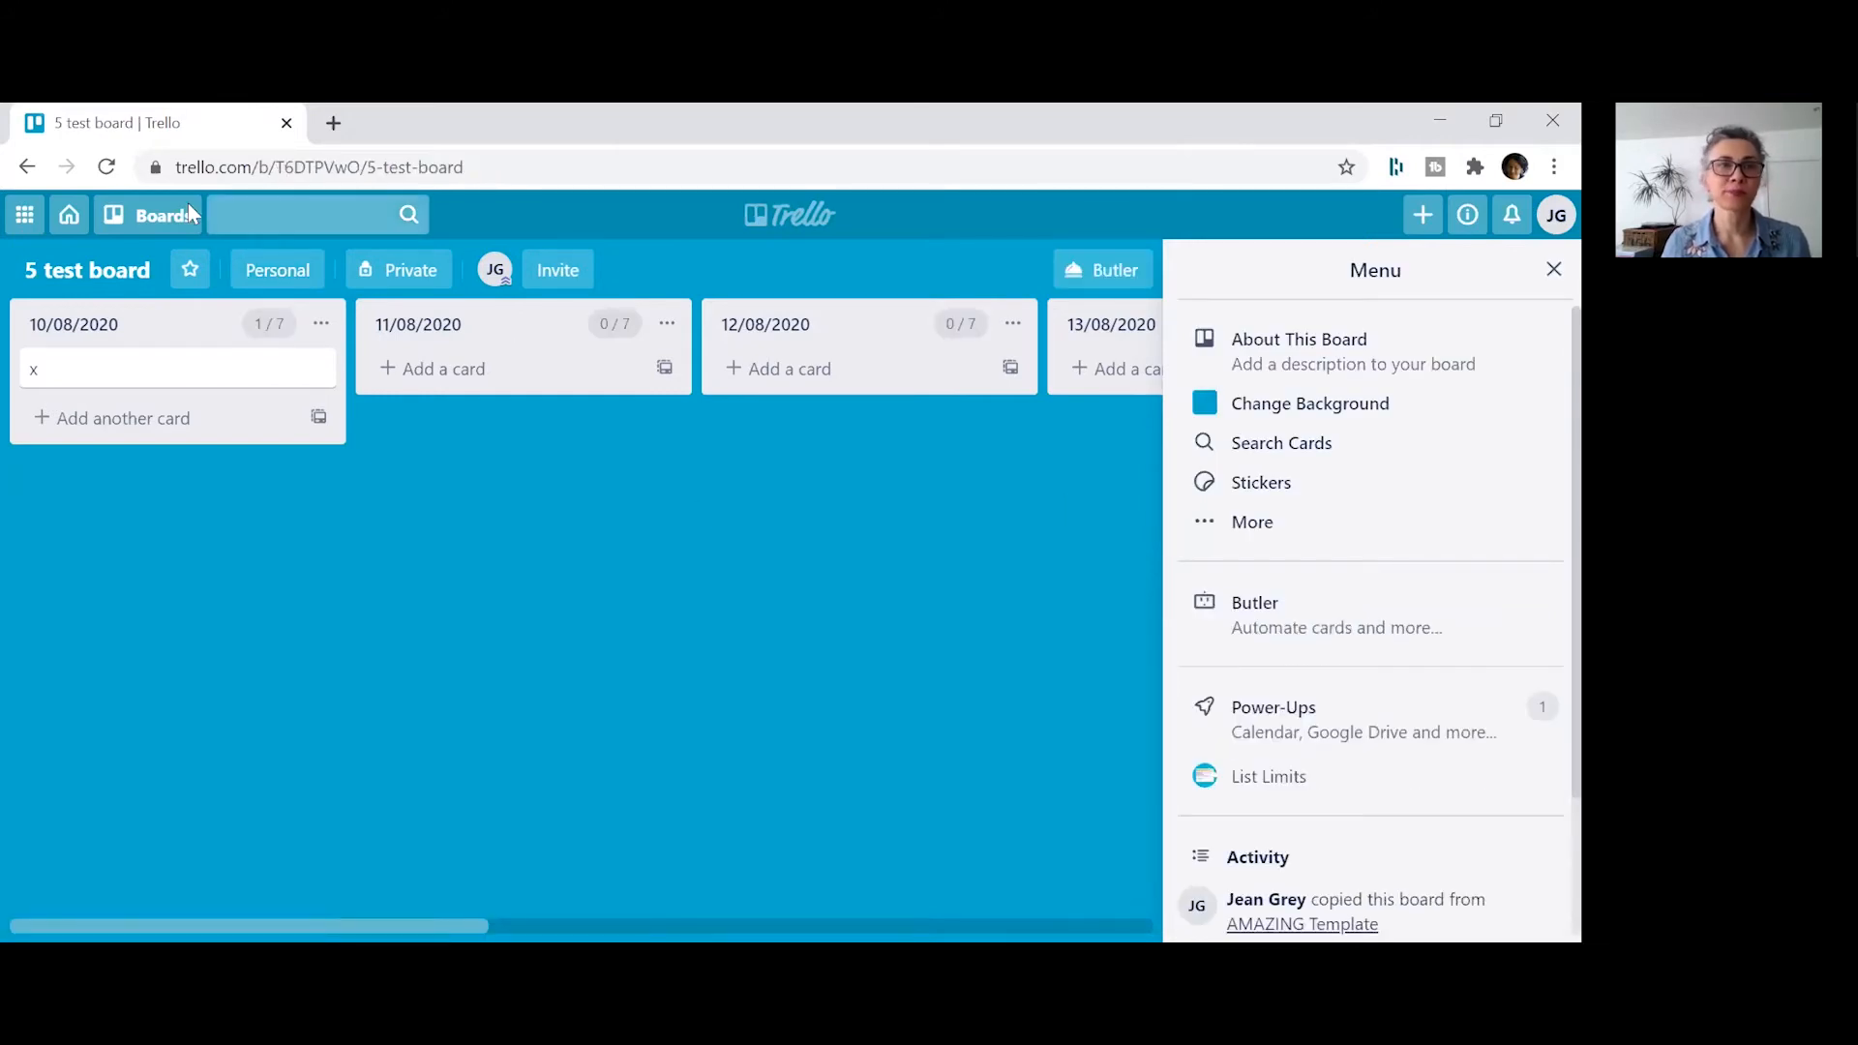
- Find 5 test board among the recent boards and review the labels carried over to it
{"action": "left_click", "coordinate": [165, 216]}
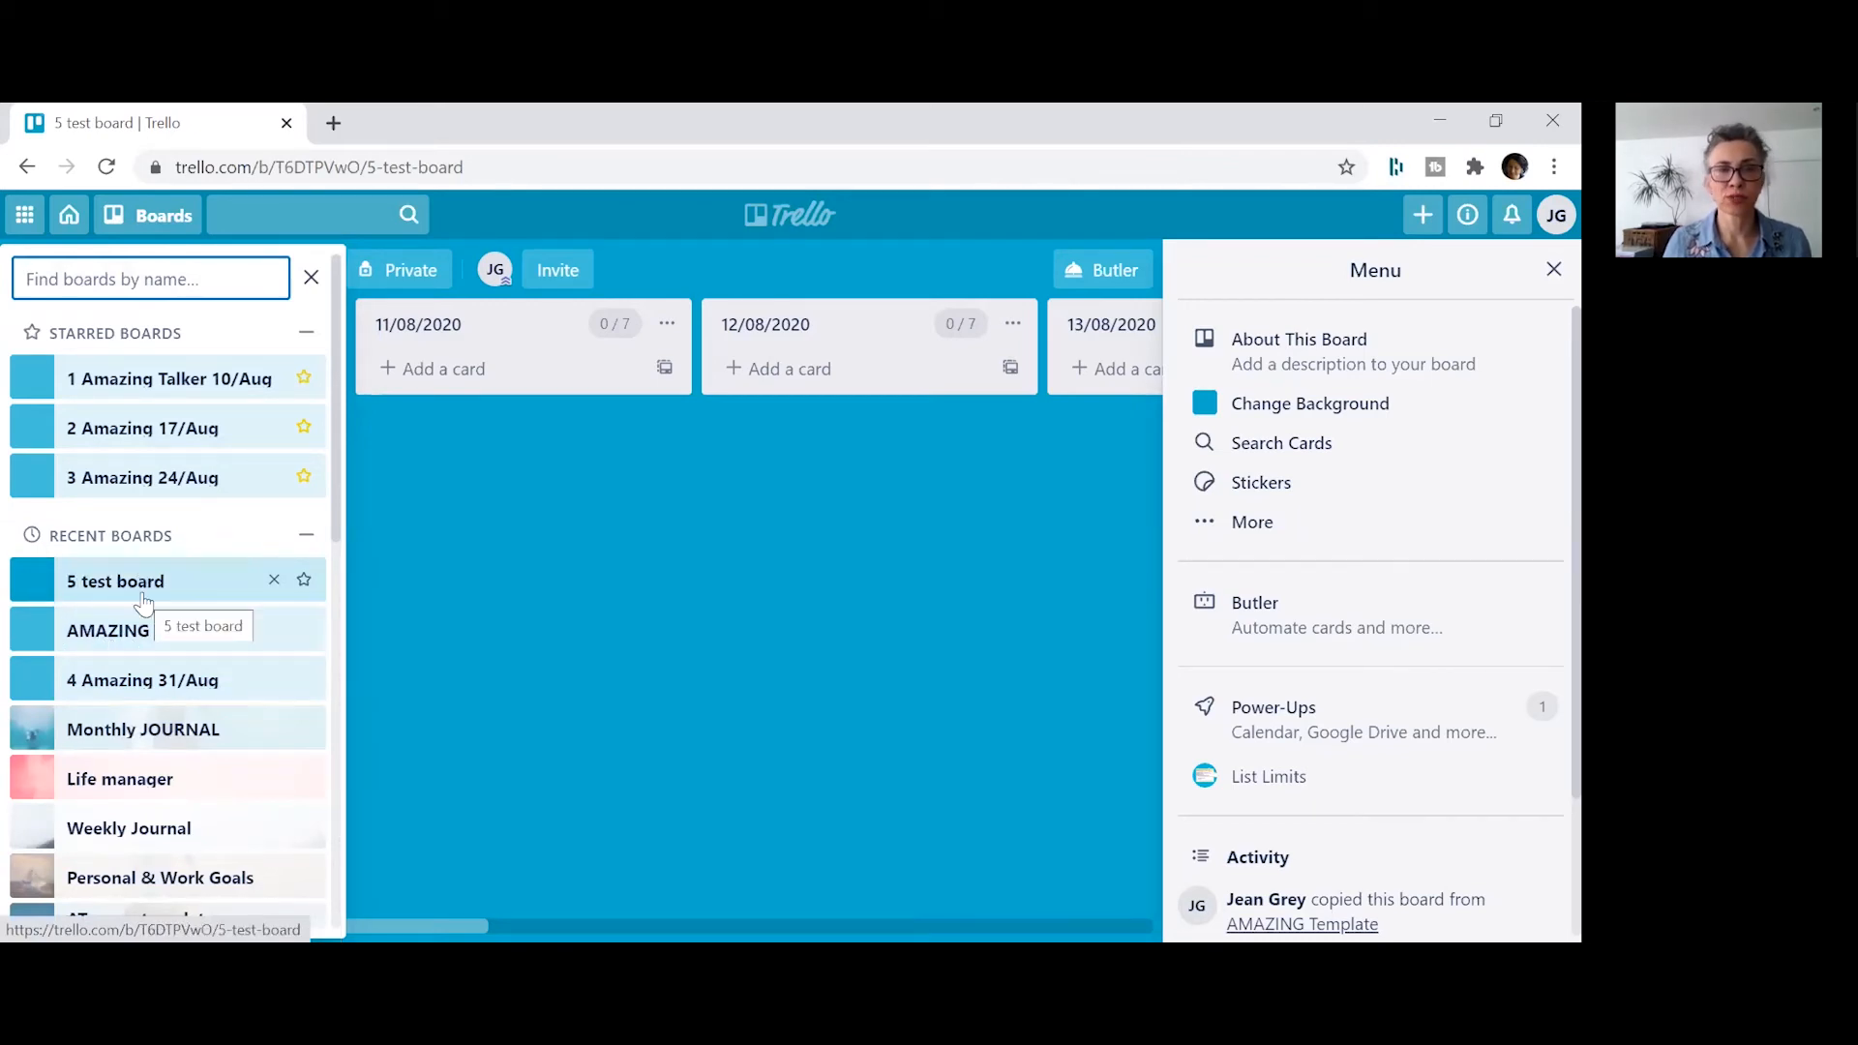
{"action": "left_click", "coordinate": [776, 640]}
{"action": "left_click", "coordinate": [1250, 523]}
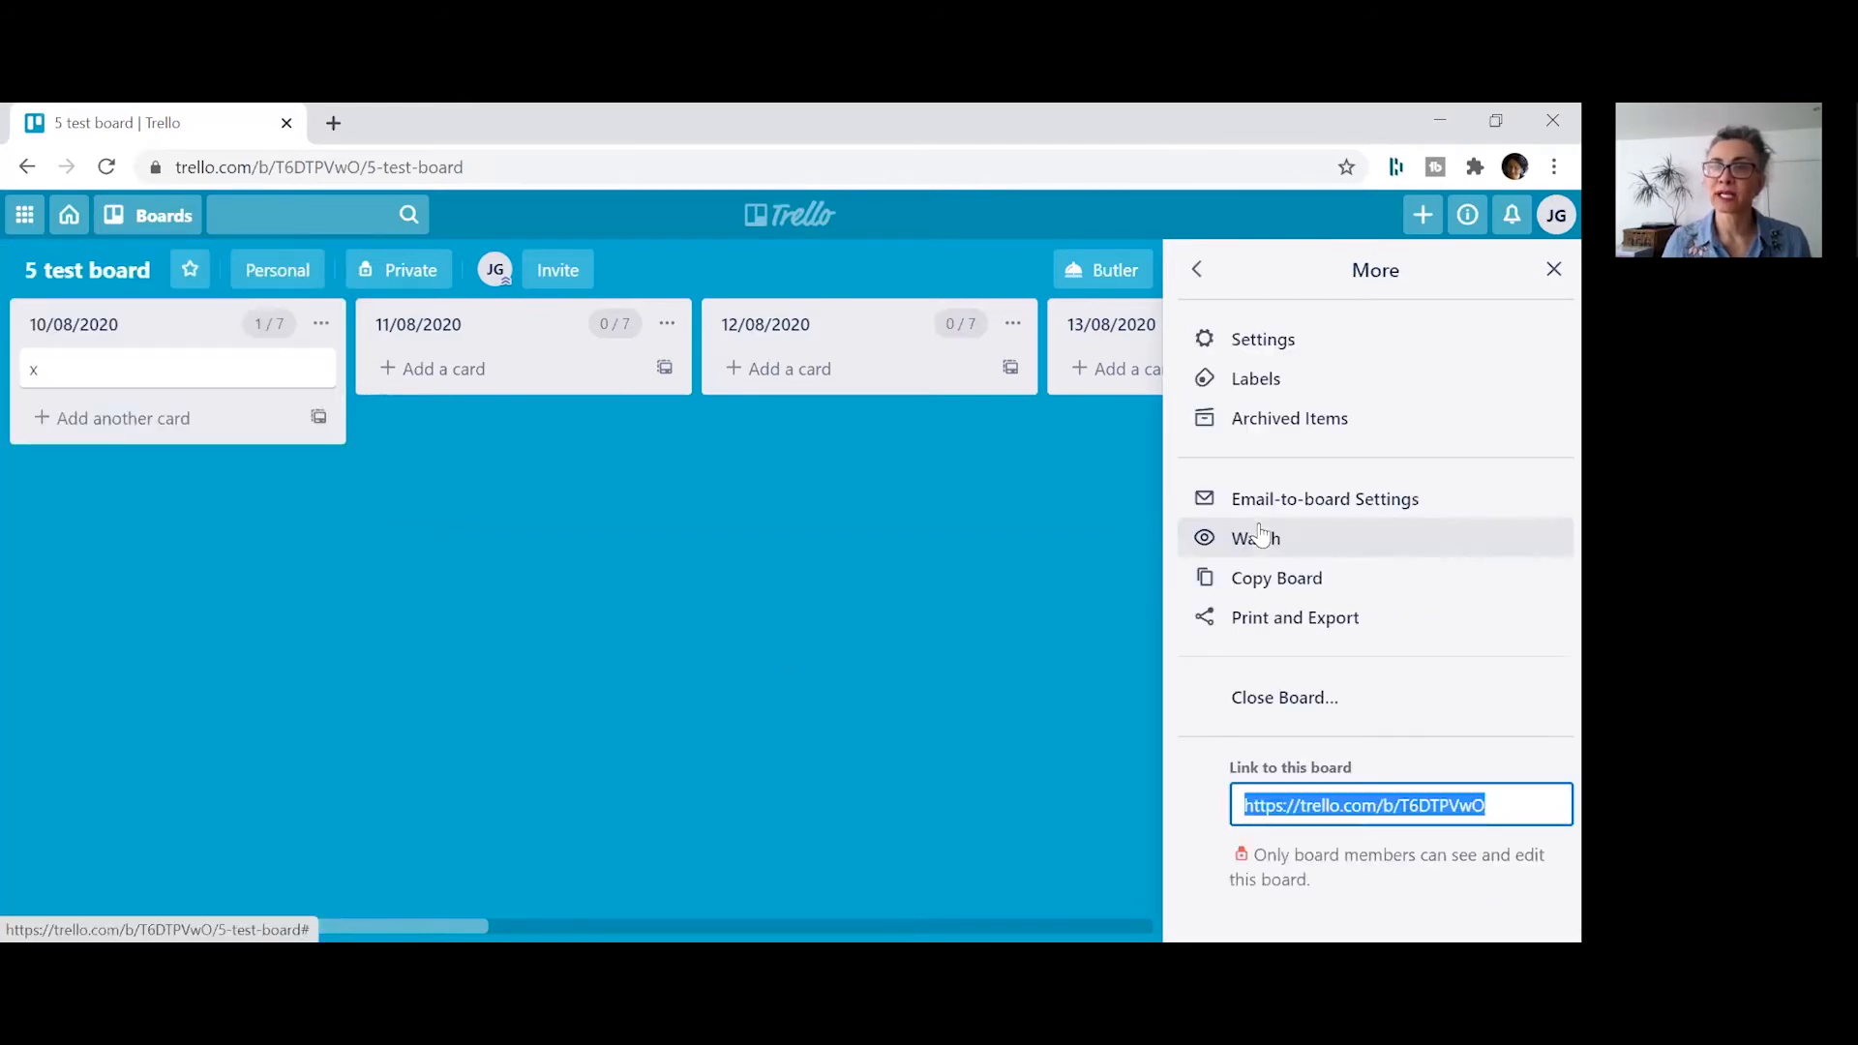
{"action": "left_click", "coordinate": [1258, 379]}
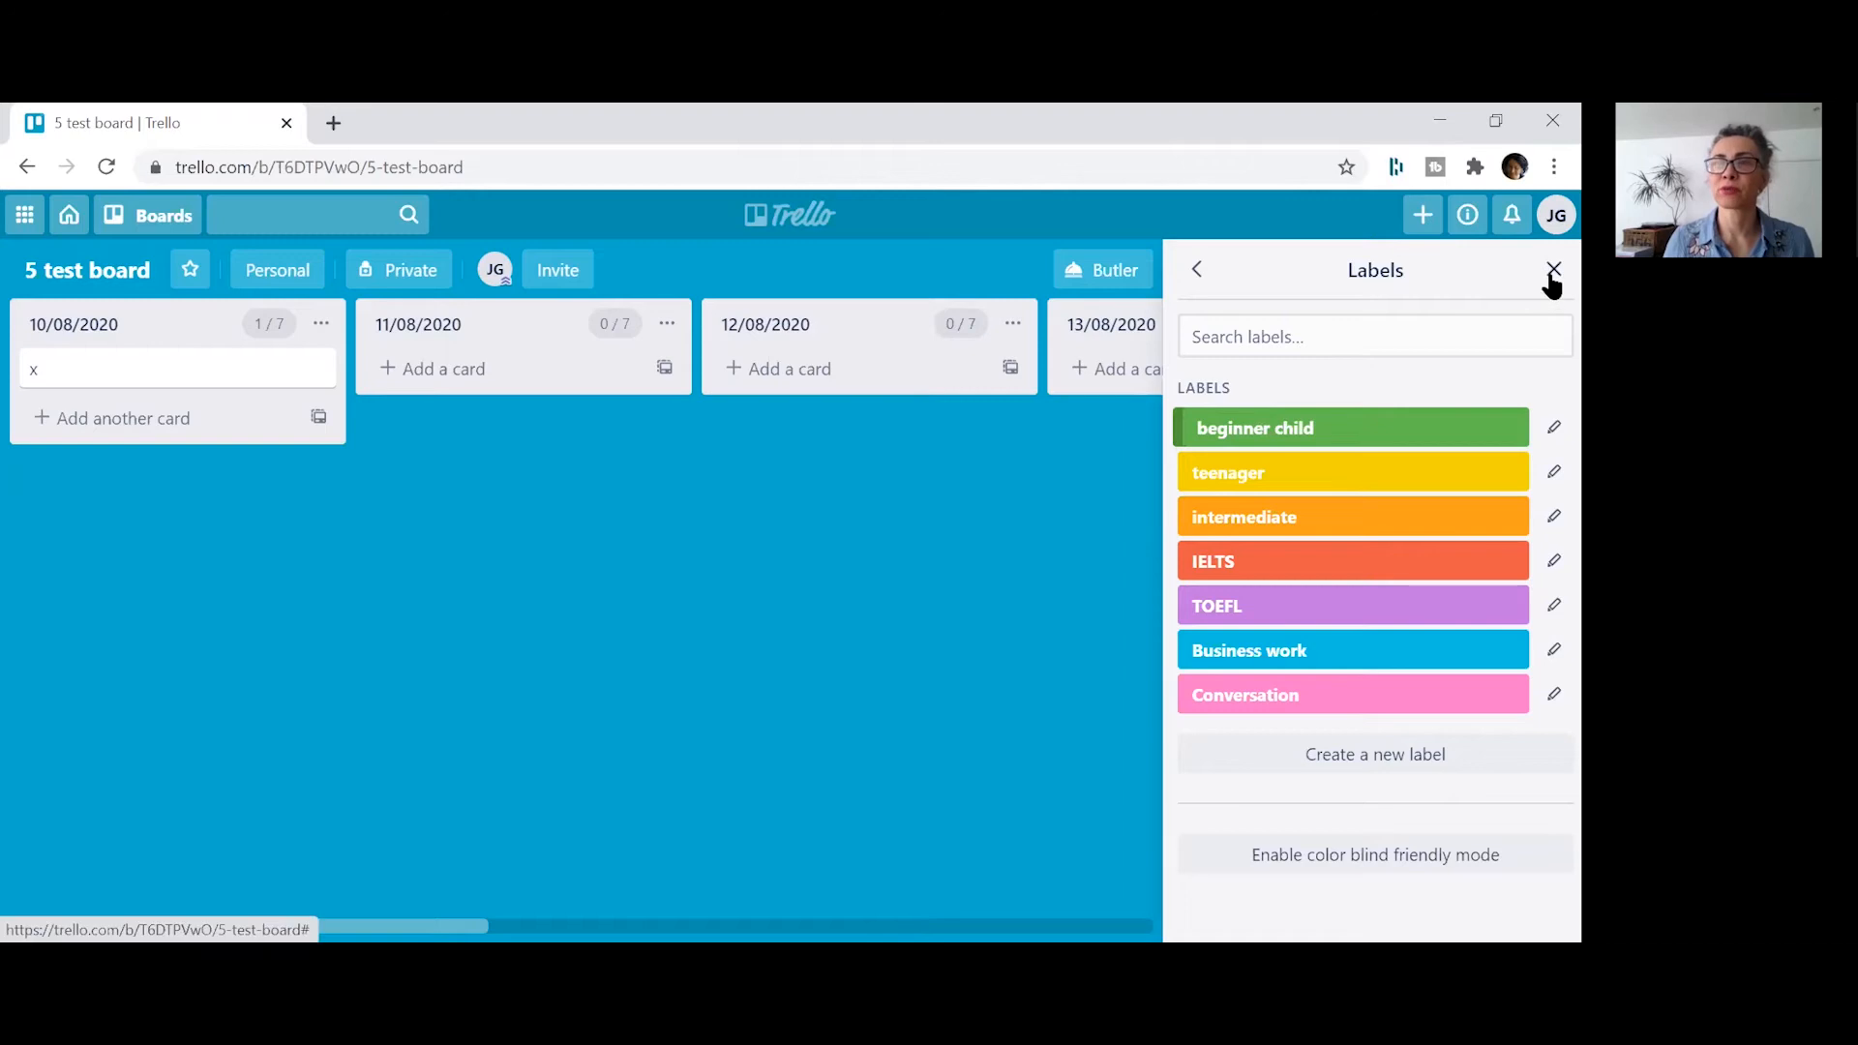
- Rename the first three lists of 5 test board as 17/08, 18/08/2020 and 19/08/2020
{"action": "left_click", "coordinate": [145, 325]}
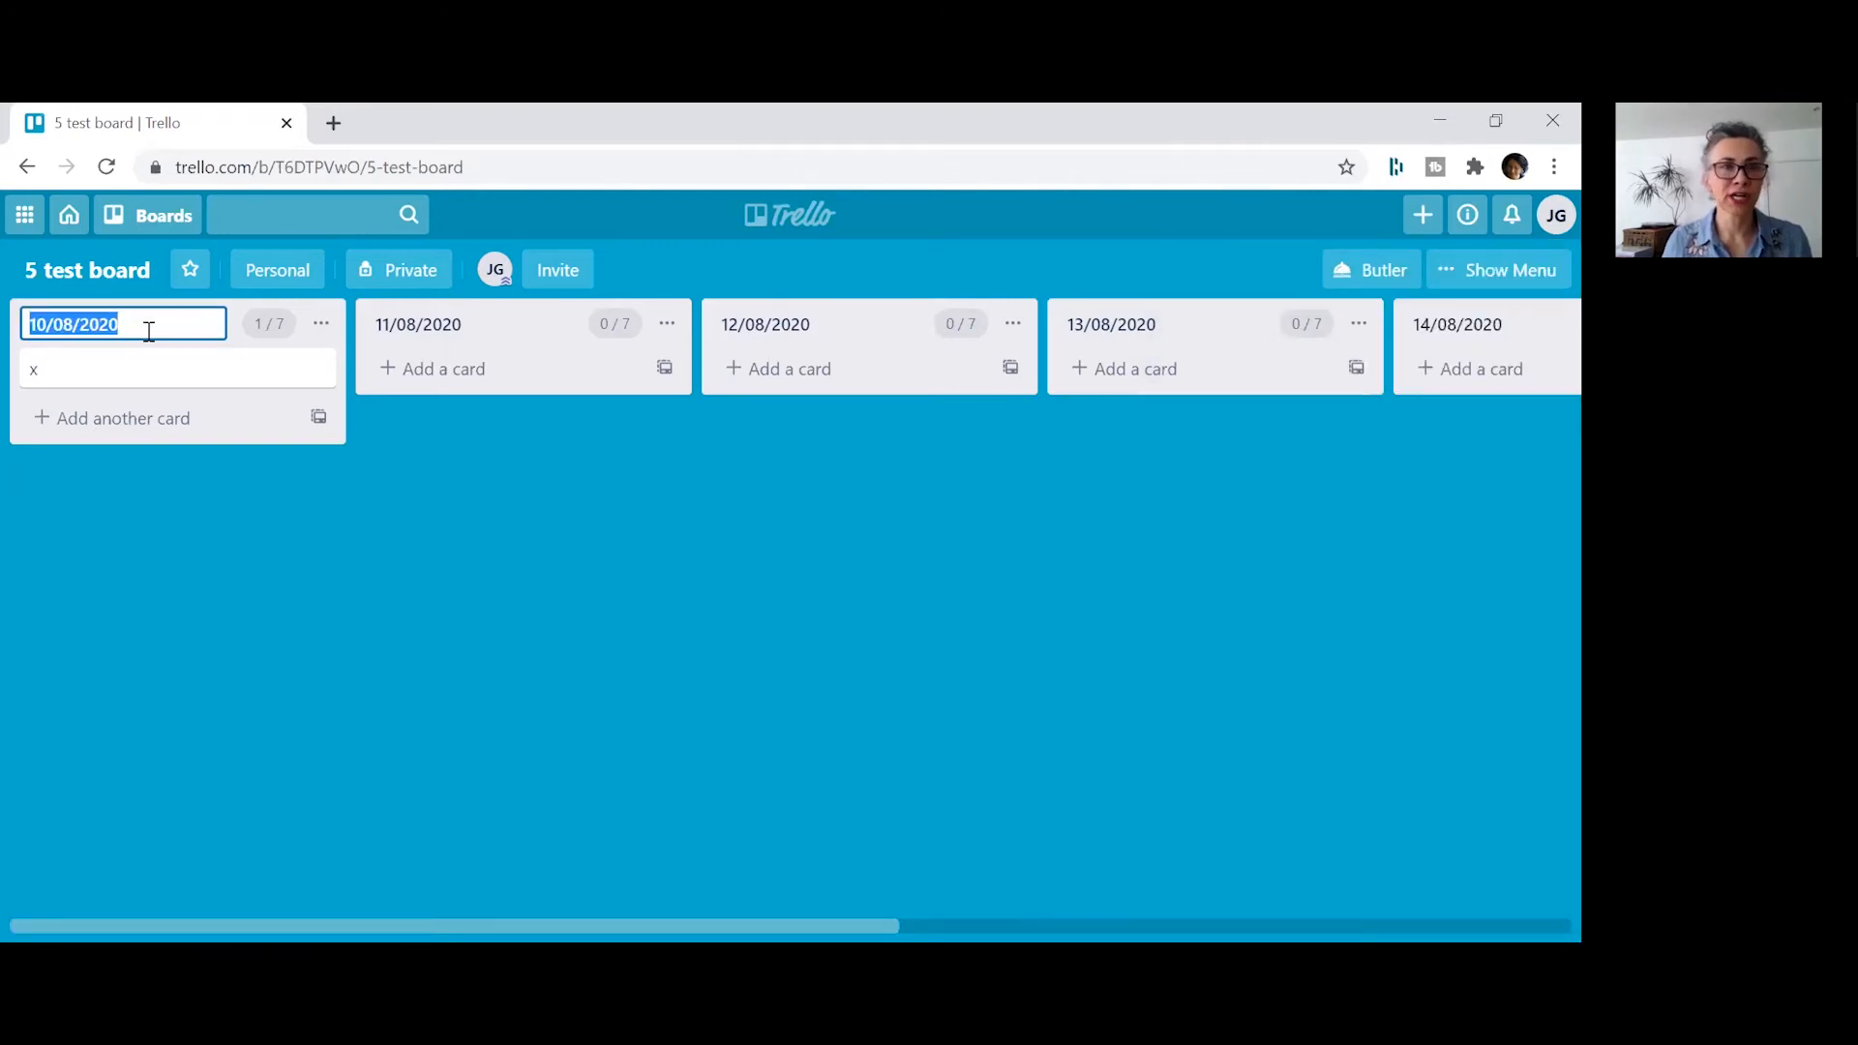
{"action": "type", "text": "17/08"}
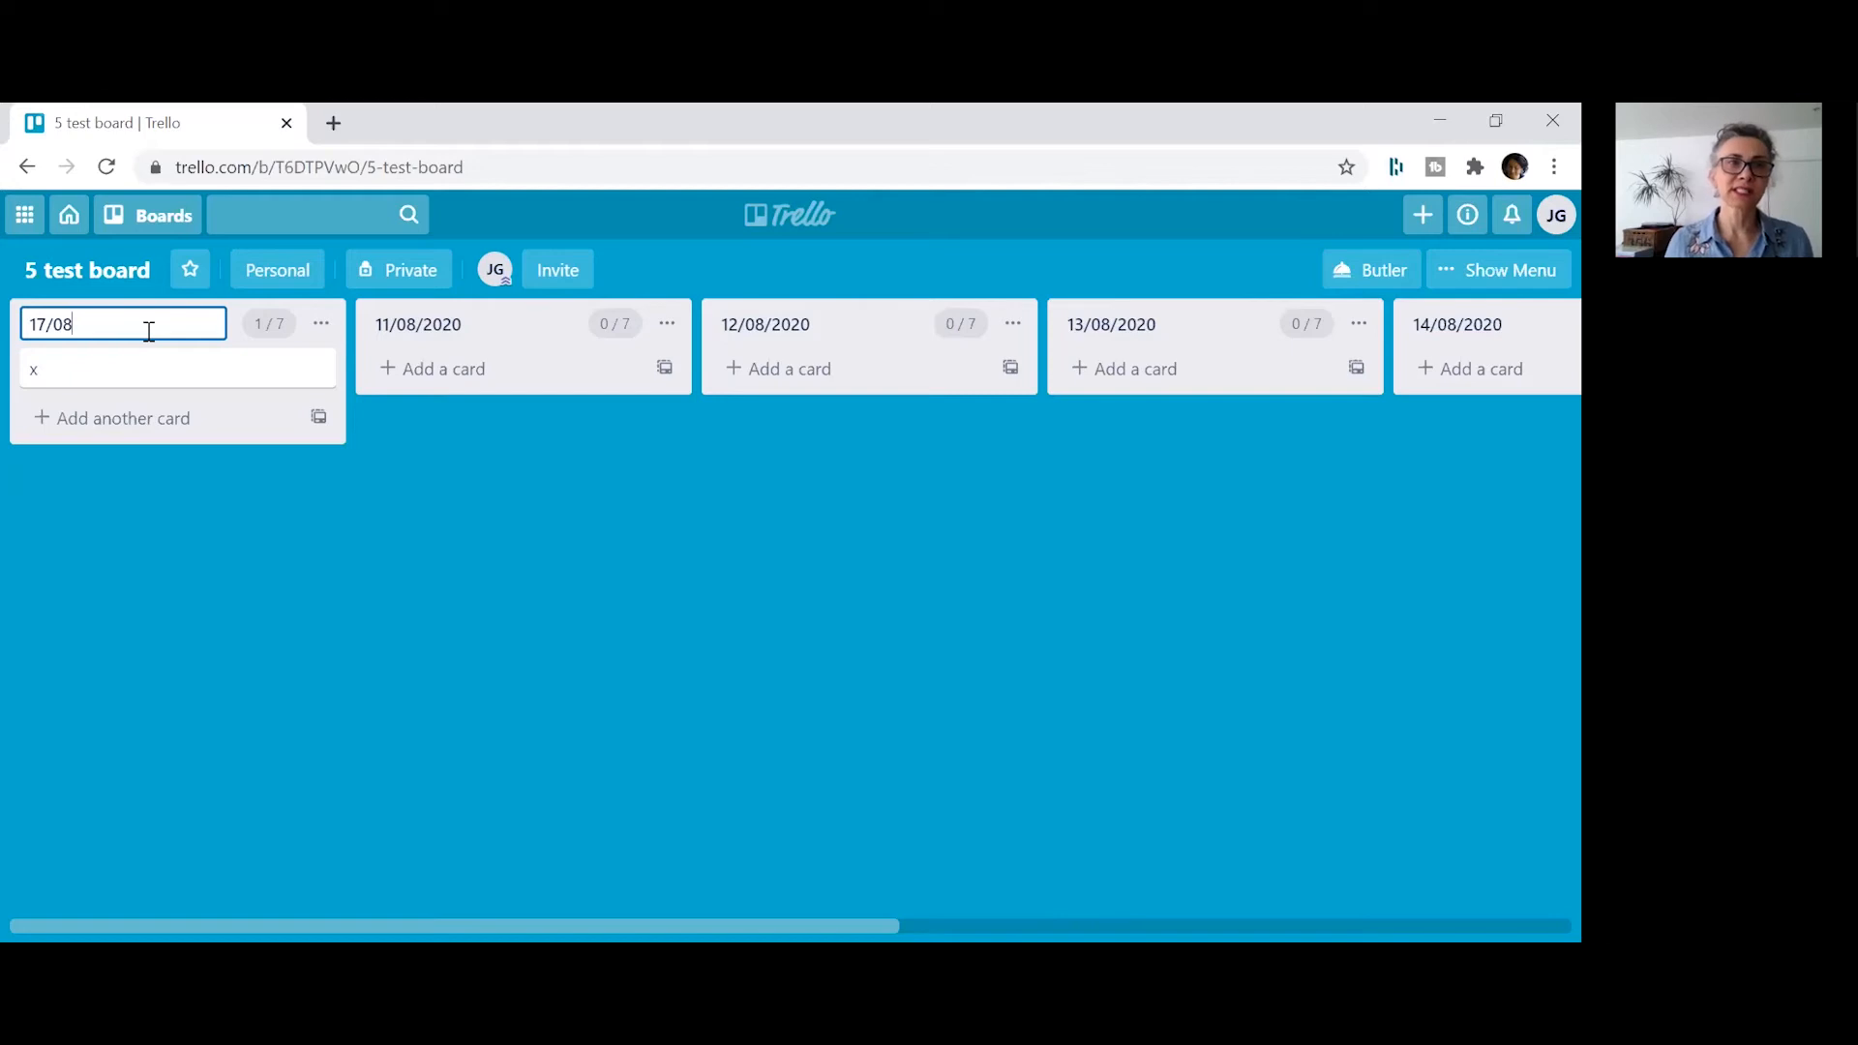
{"action": "left_click", "coordinate": [432, 323]}
{"action": "left_click", "coordinate": [390, 327]}
{"action": "key", "text": "BackSpace"}
{"action": "type", "text": "8"}
{"action": "left_click", "coordinate": [741, 325]}
{"action": "left_click", "coordinate": [733, 325]}
{"action": "key", "text": "BackSpace"}
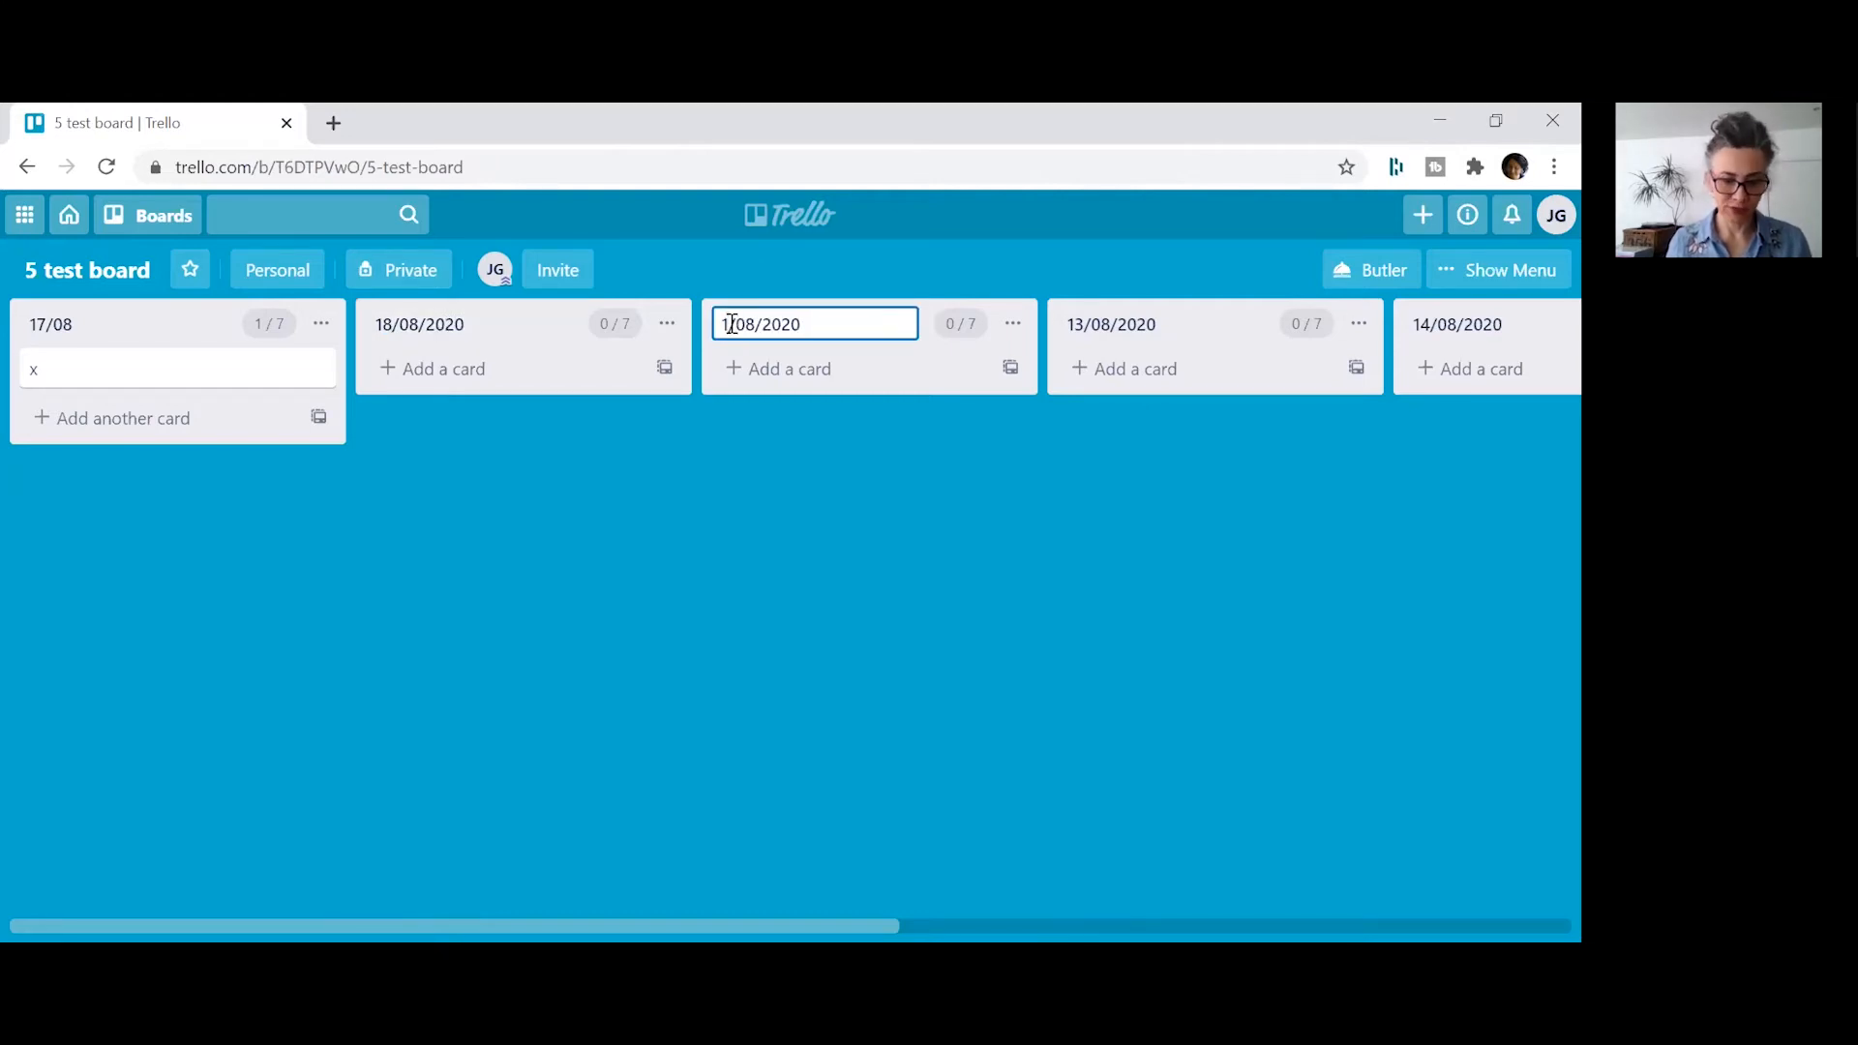
{"action": "type", "text": "9"}
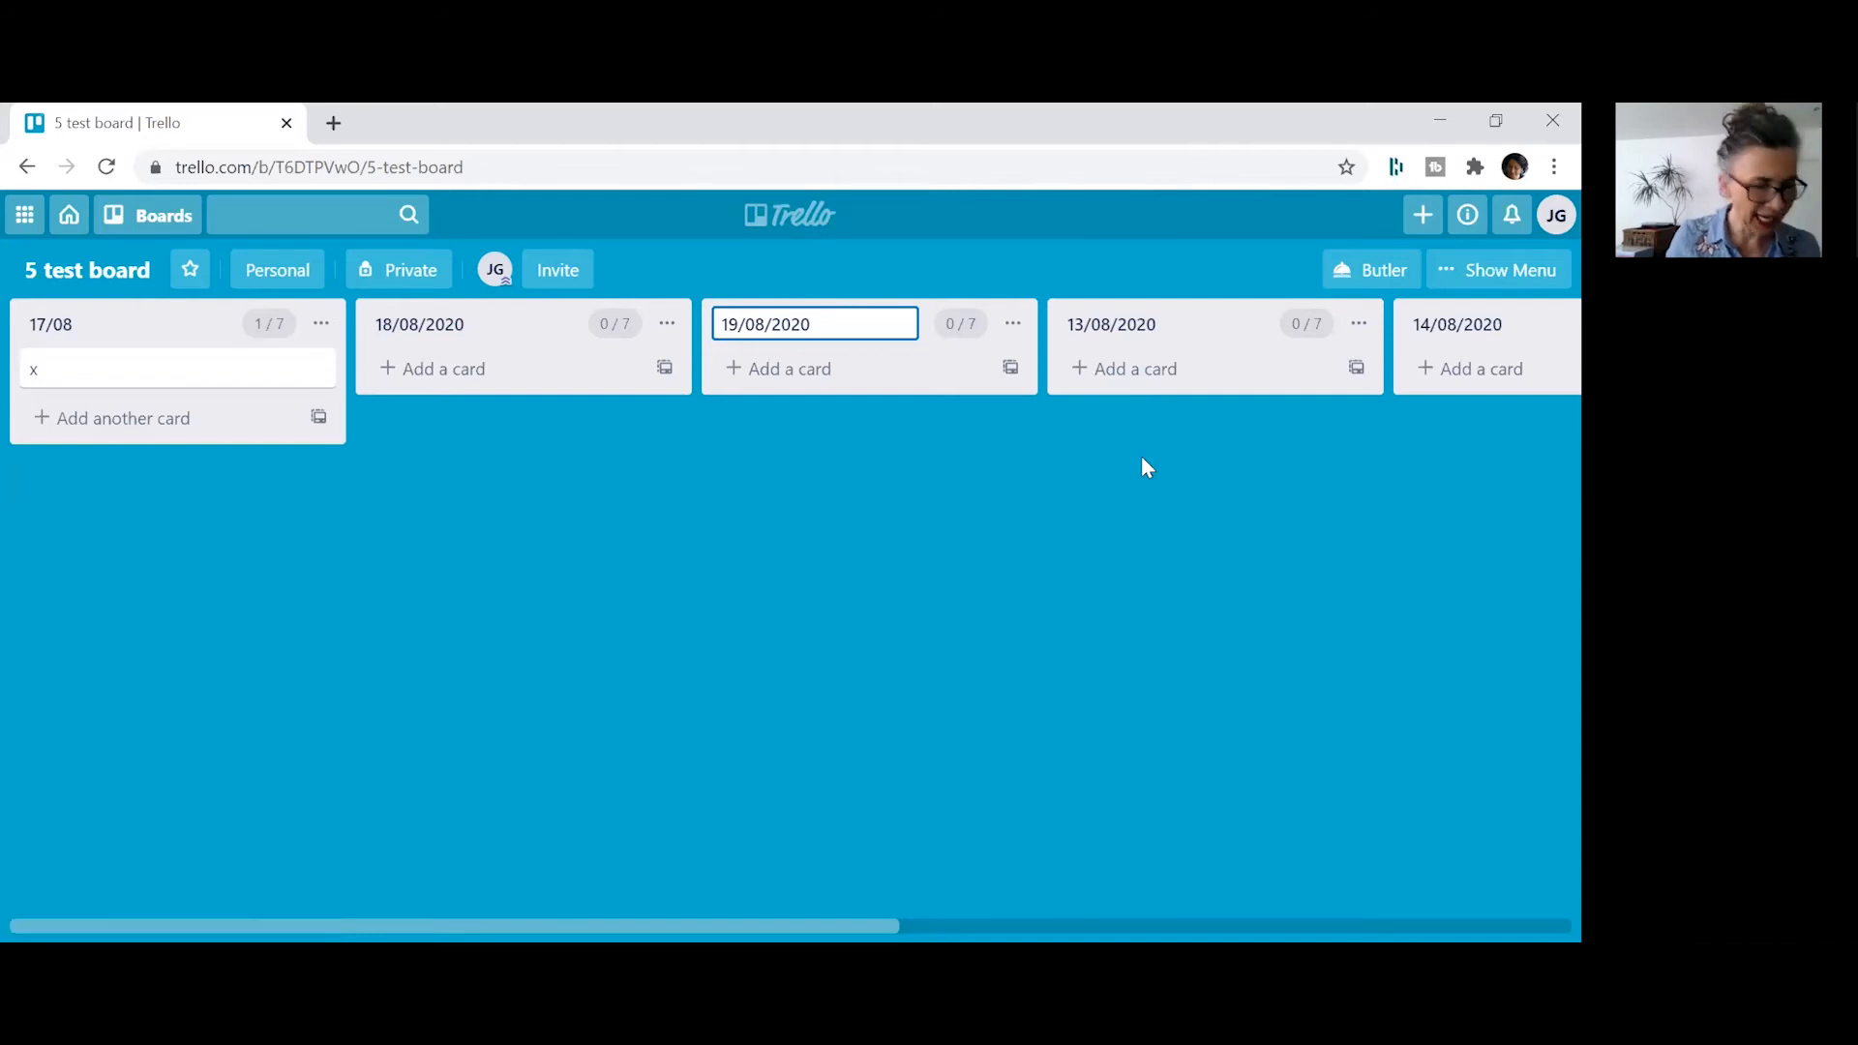
- Switch to the 2 Amazing 17/Aug board and look through its daily lists up to 22/08/2020 Saturday
{"action": "left_click", "coordinate": [143, 227]}
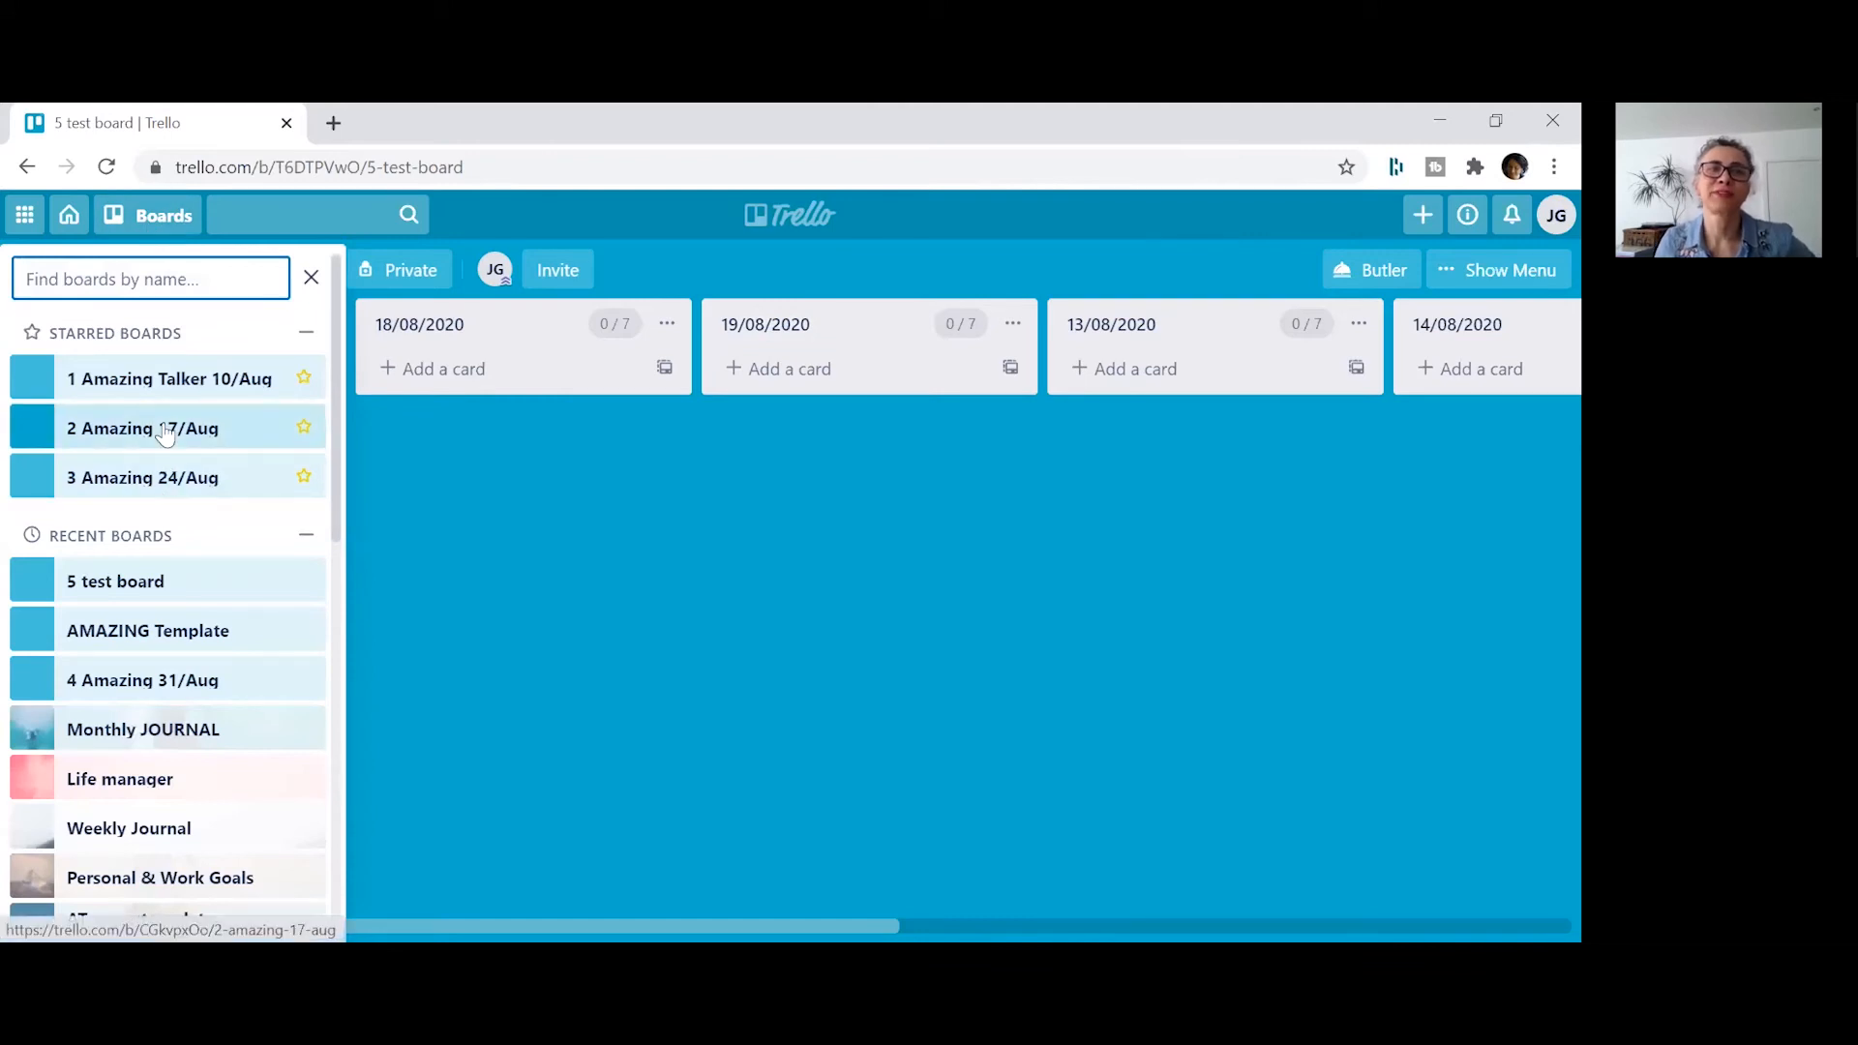
{"action": "left_click", "coordinate": [165, 437]}
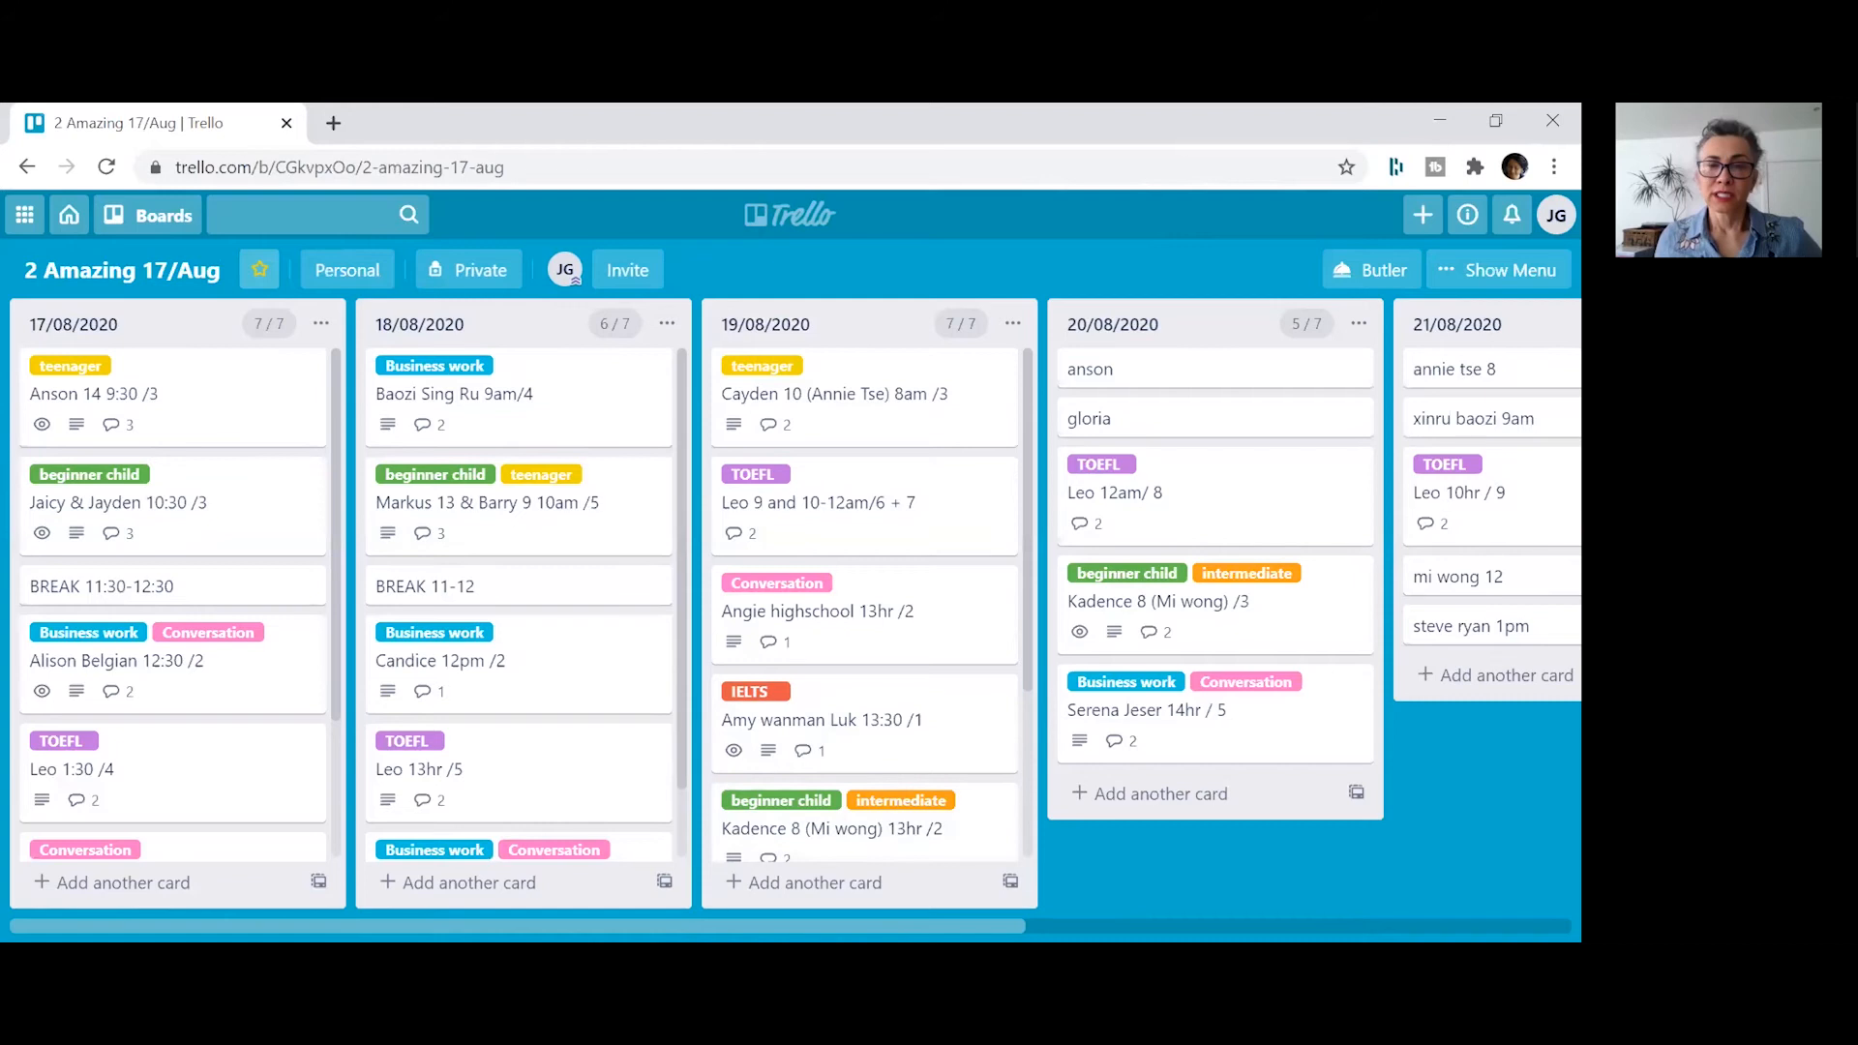
{"action": "scroll", "coordinate": [790, 619], "scroll_direction": "right", "scroll_amount": 8}
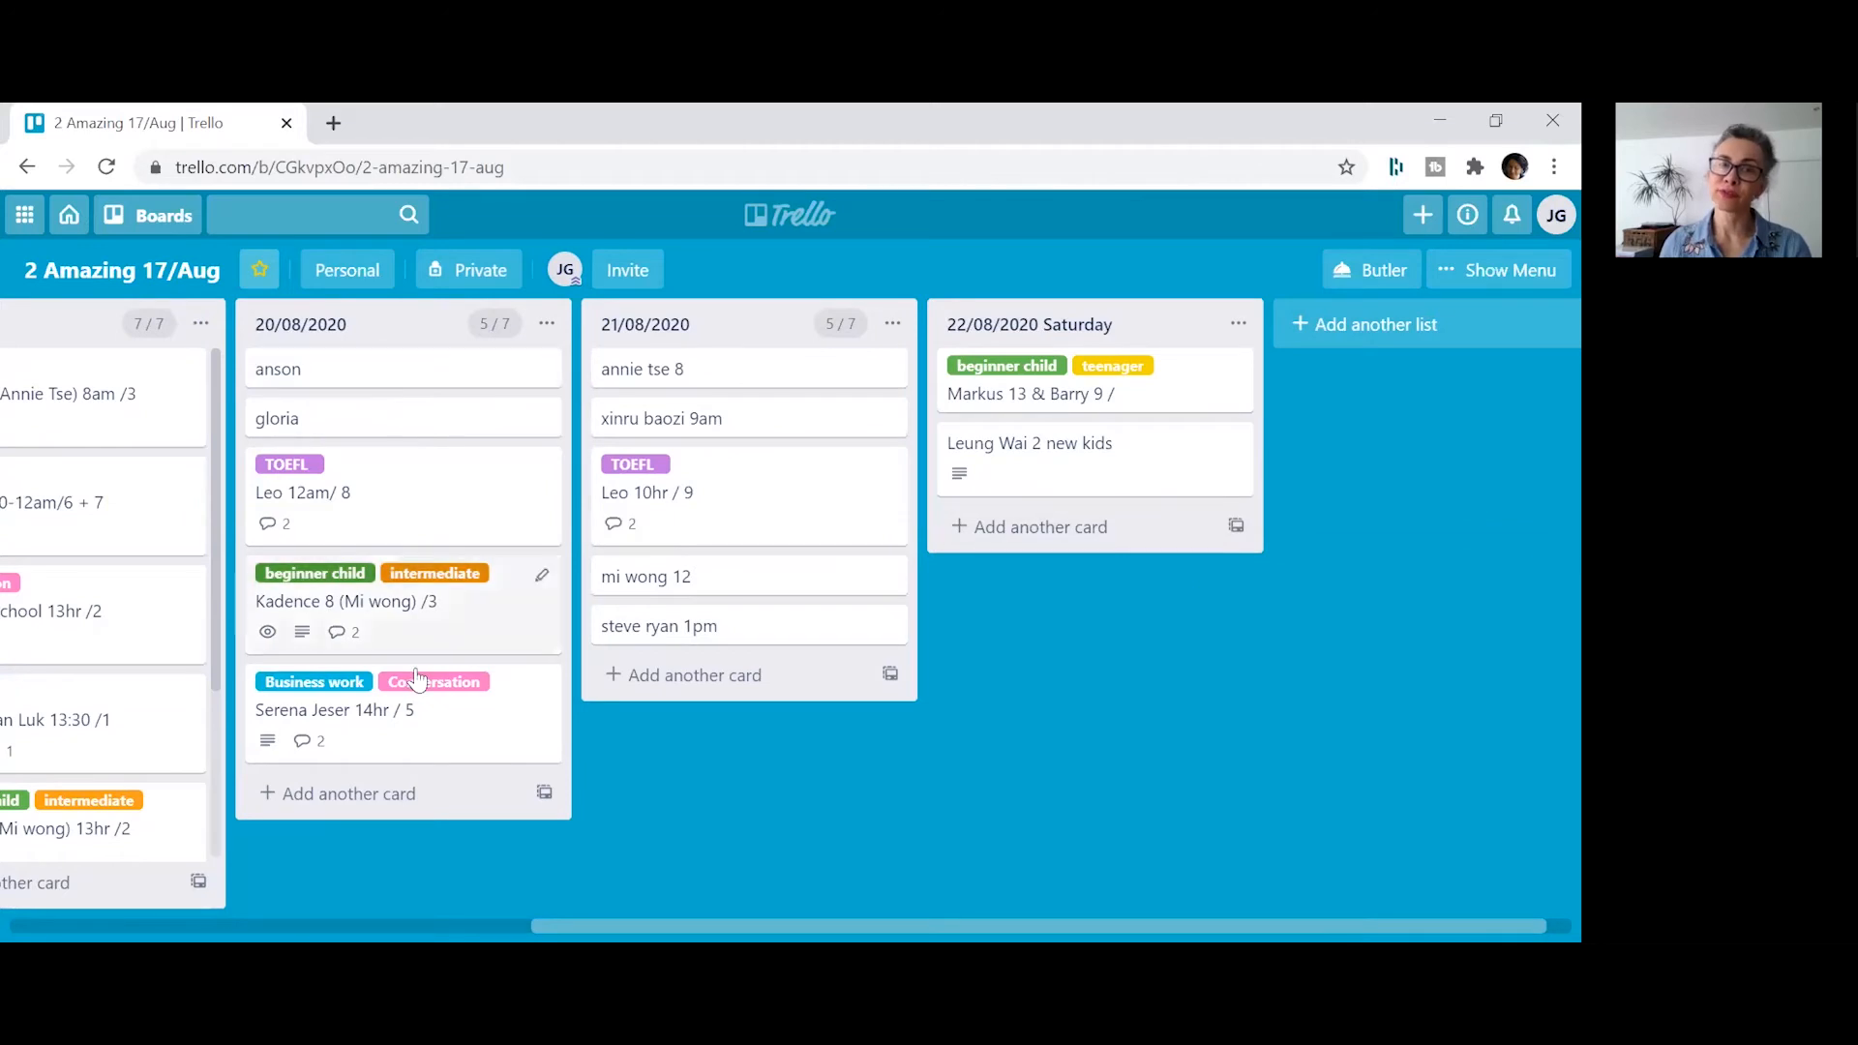
{"action": "scroll", "coordinate": [790, 619], "scroll_direction": "left", "scroll_amount": 6}
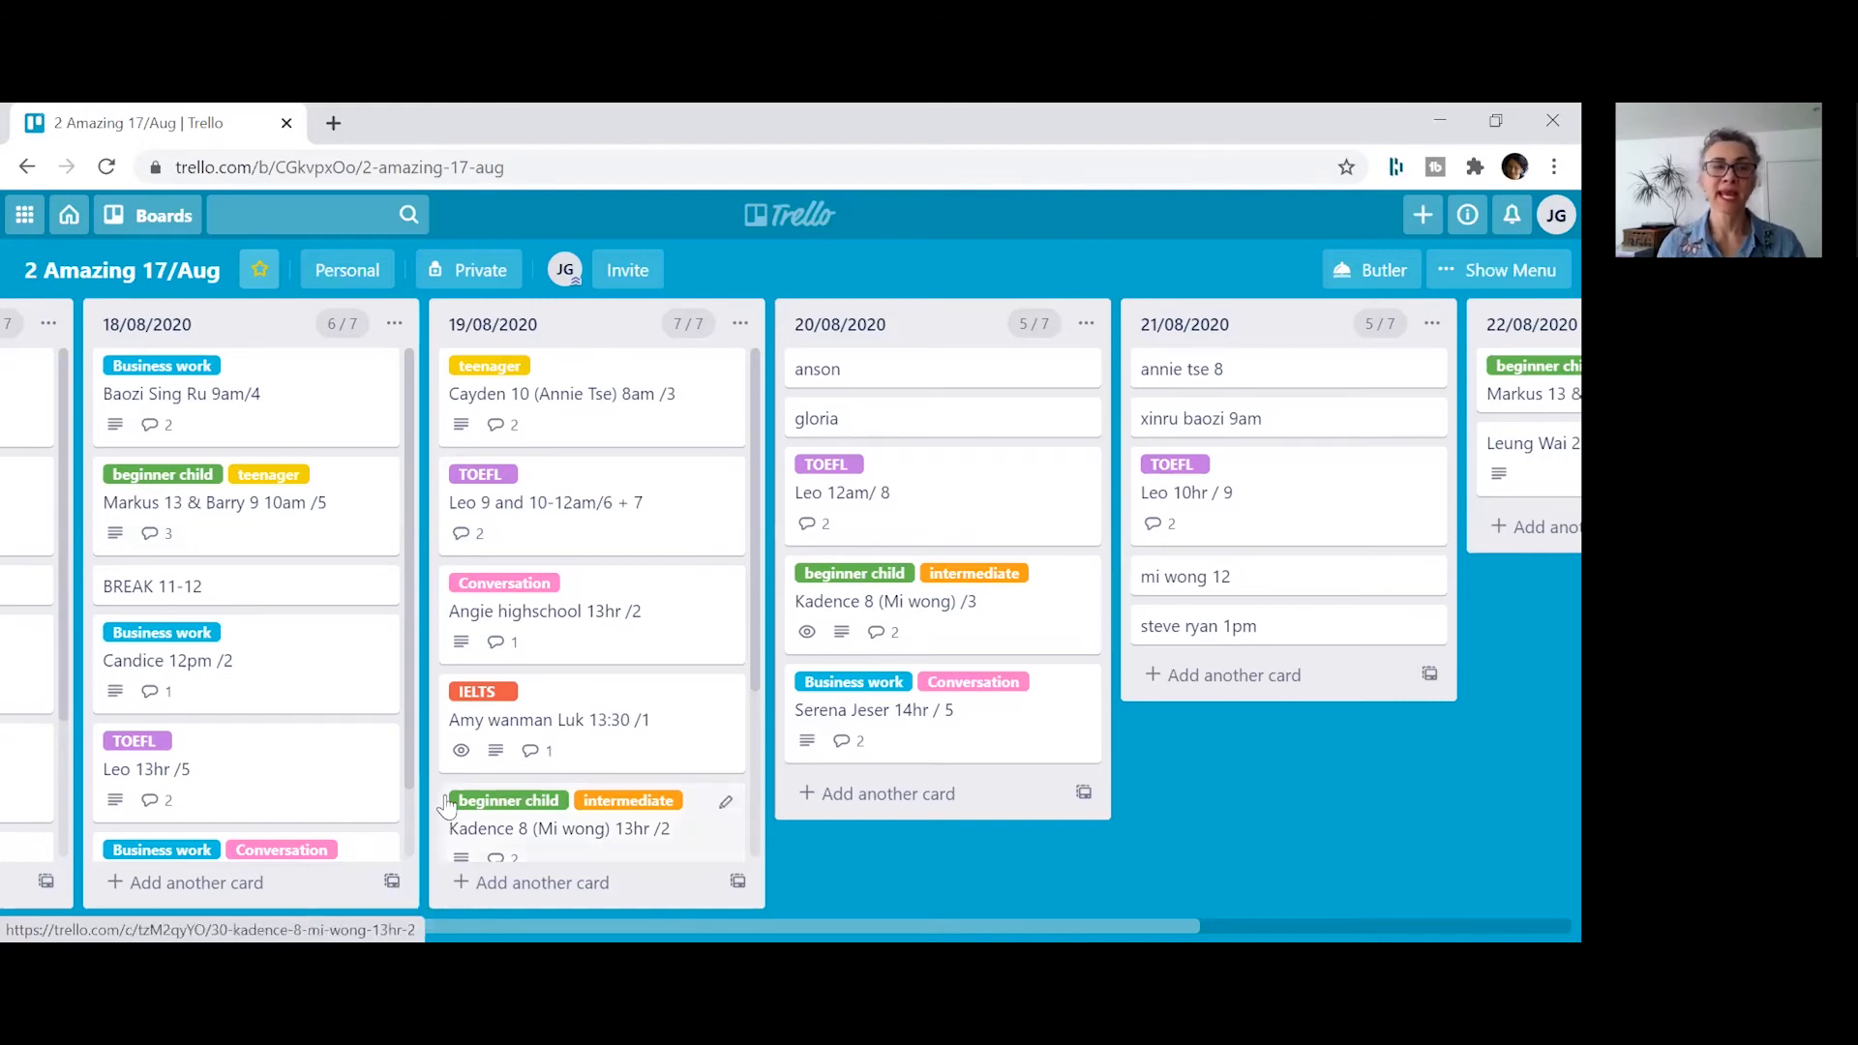
- Open the 9am/4 Business work card under 18/08/2020 and review its description and comments
{"action": "left_click", "coordinate": [193, 661]}
{"action": "left_click", "coordinate": [1224, 279]}
{"action": "left_click", "coordinate": [268, 381]}
{"action": "scroll", "coordinate": [627, 716], "scroll_direction": "down", "scroll_amount": 3}
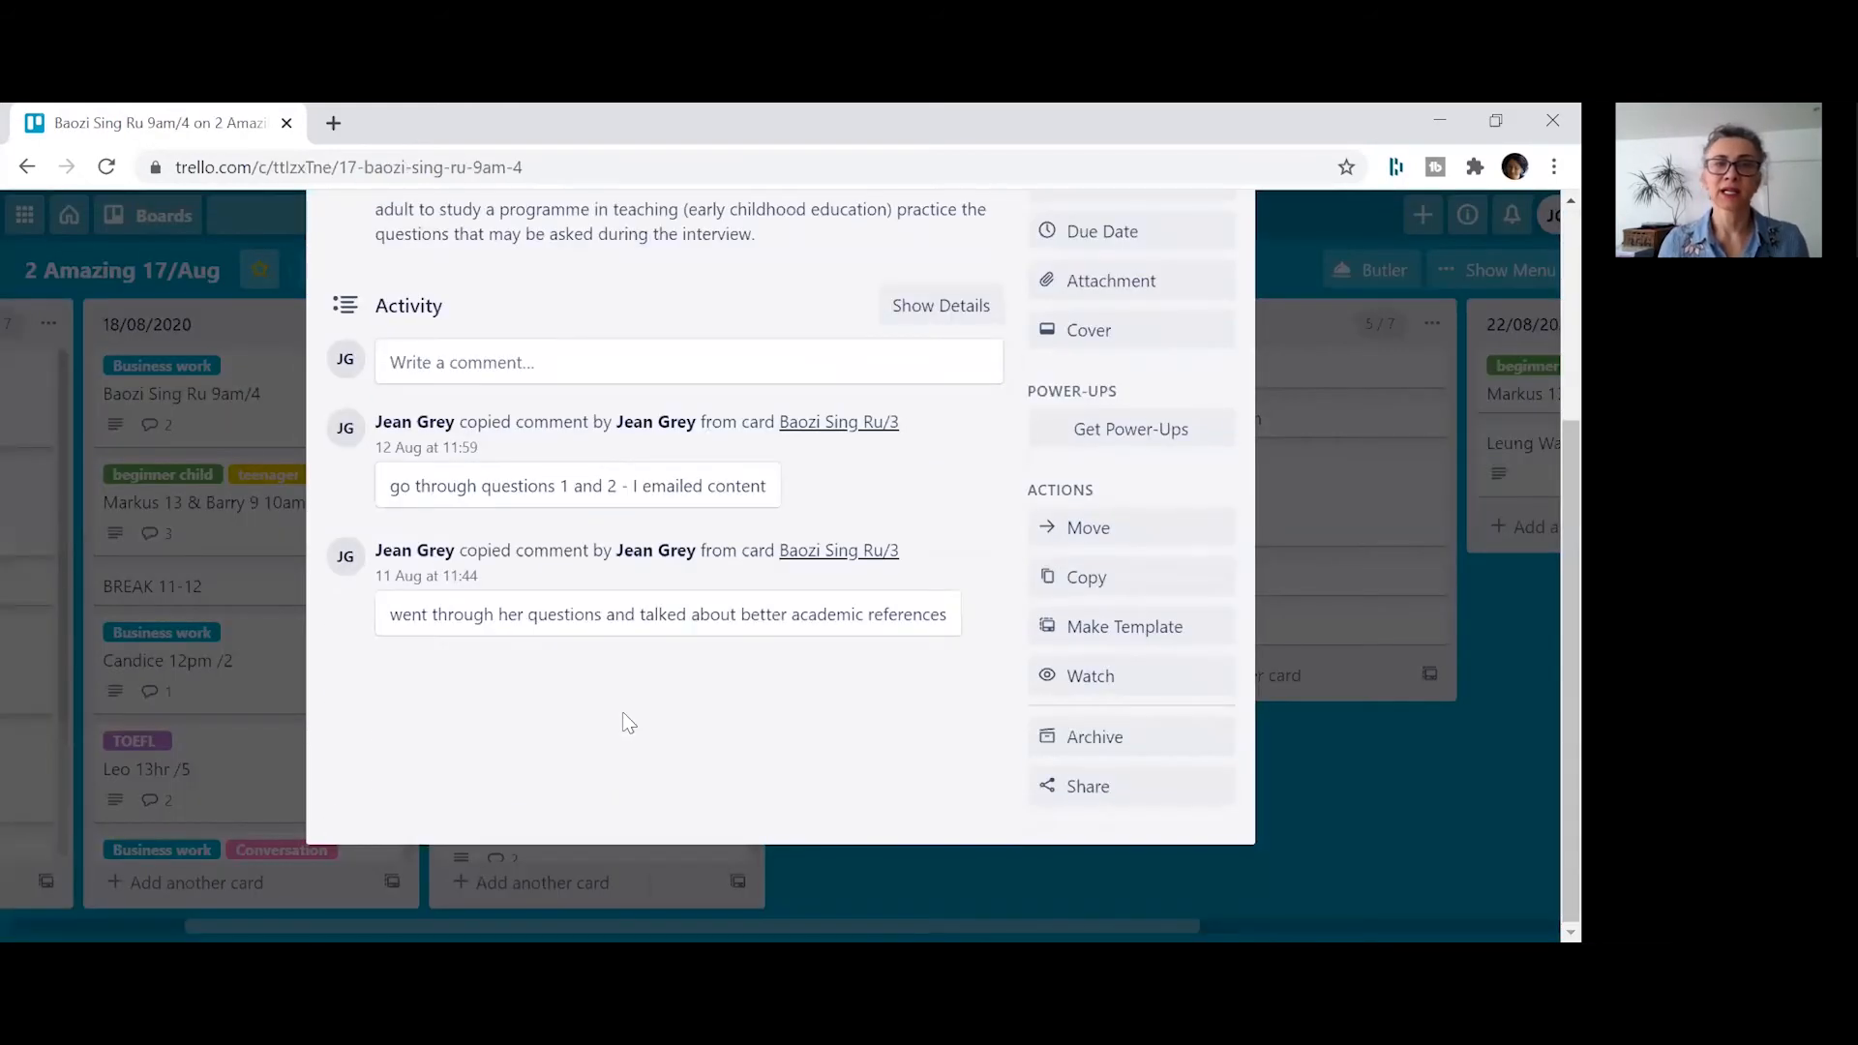
{"action": "scroll", "coordinate": [627, 716], "scroll_direction": "up", "scroll_amount": 1}
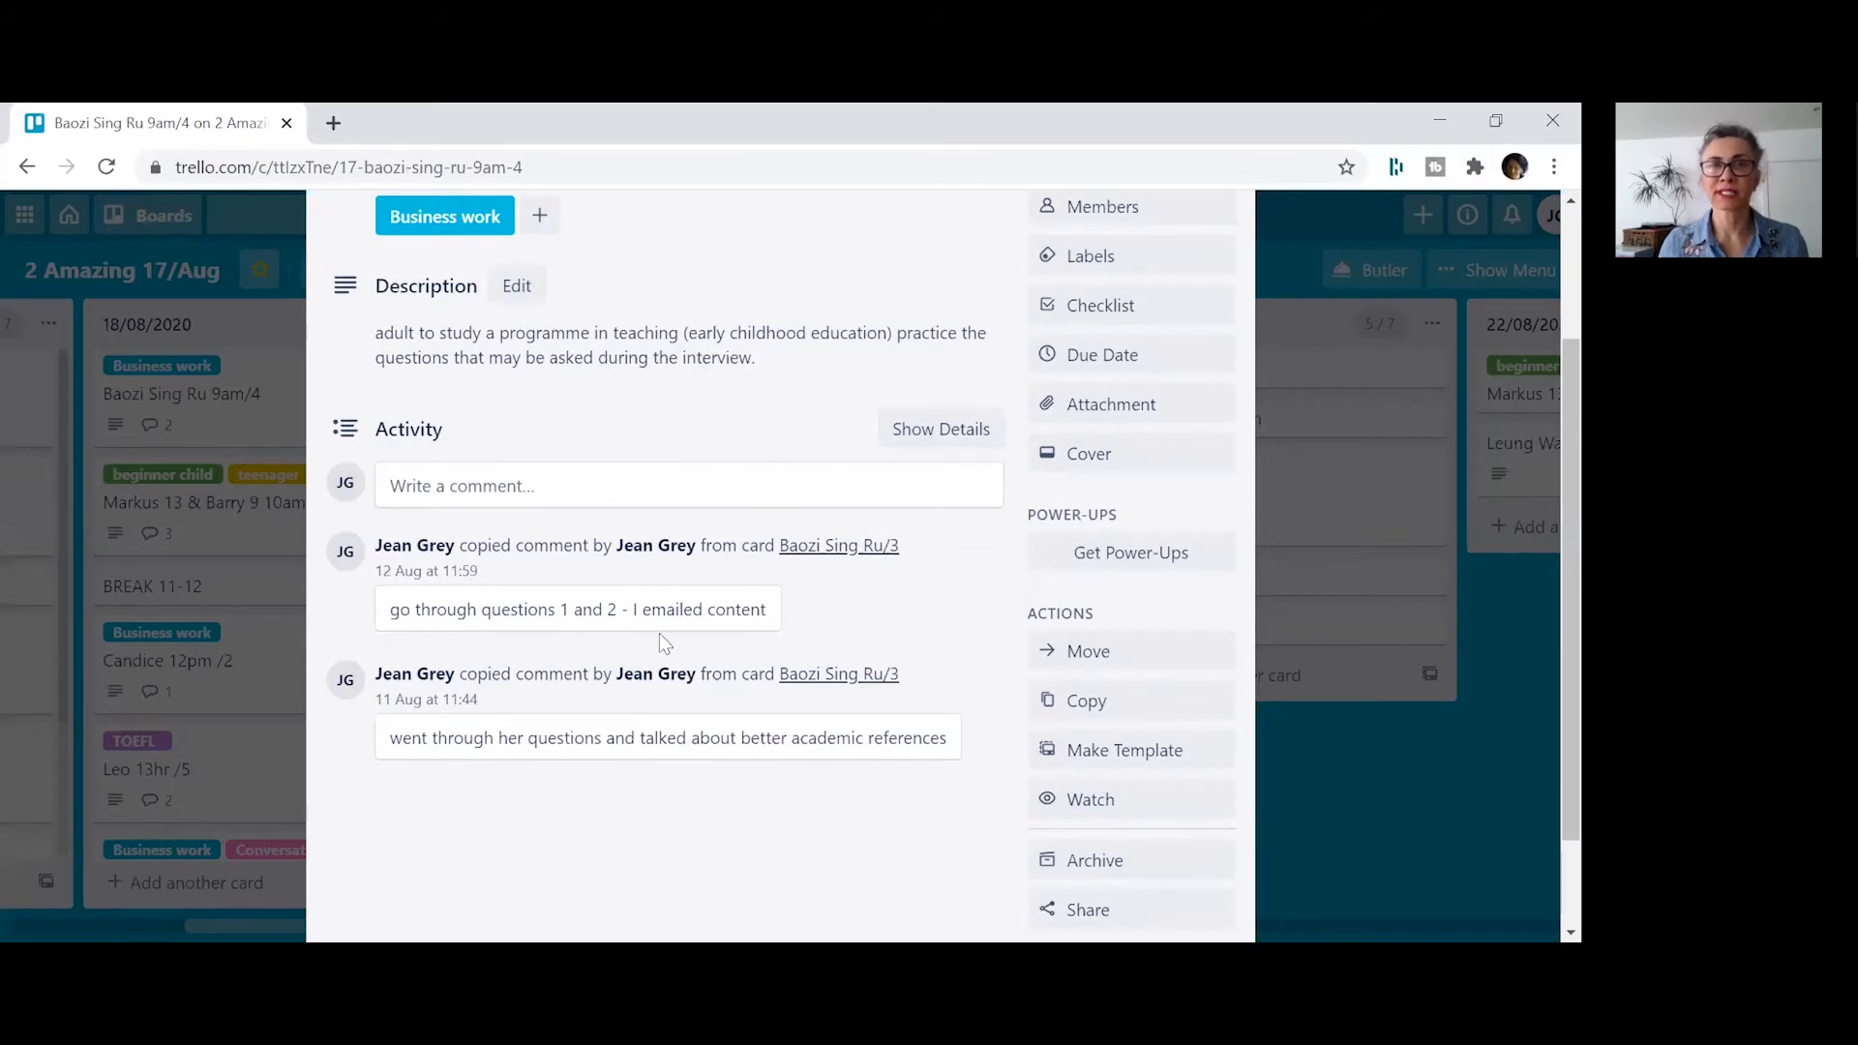
{"action": "scroll", "coordinate": [659, 632], "scroll_direction": "up", "scroll_amount": 2}
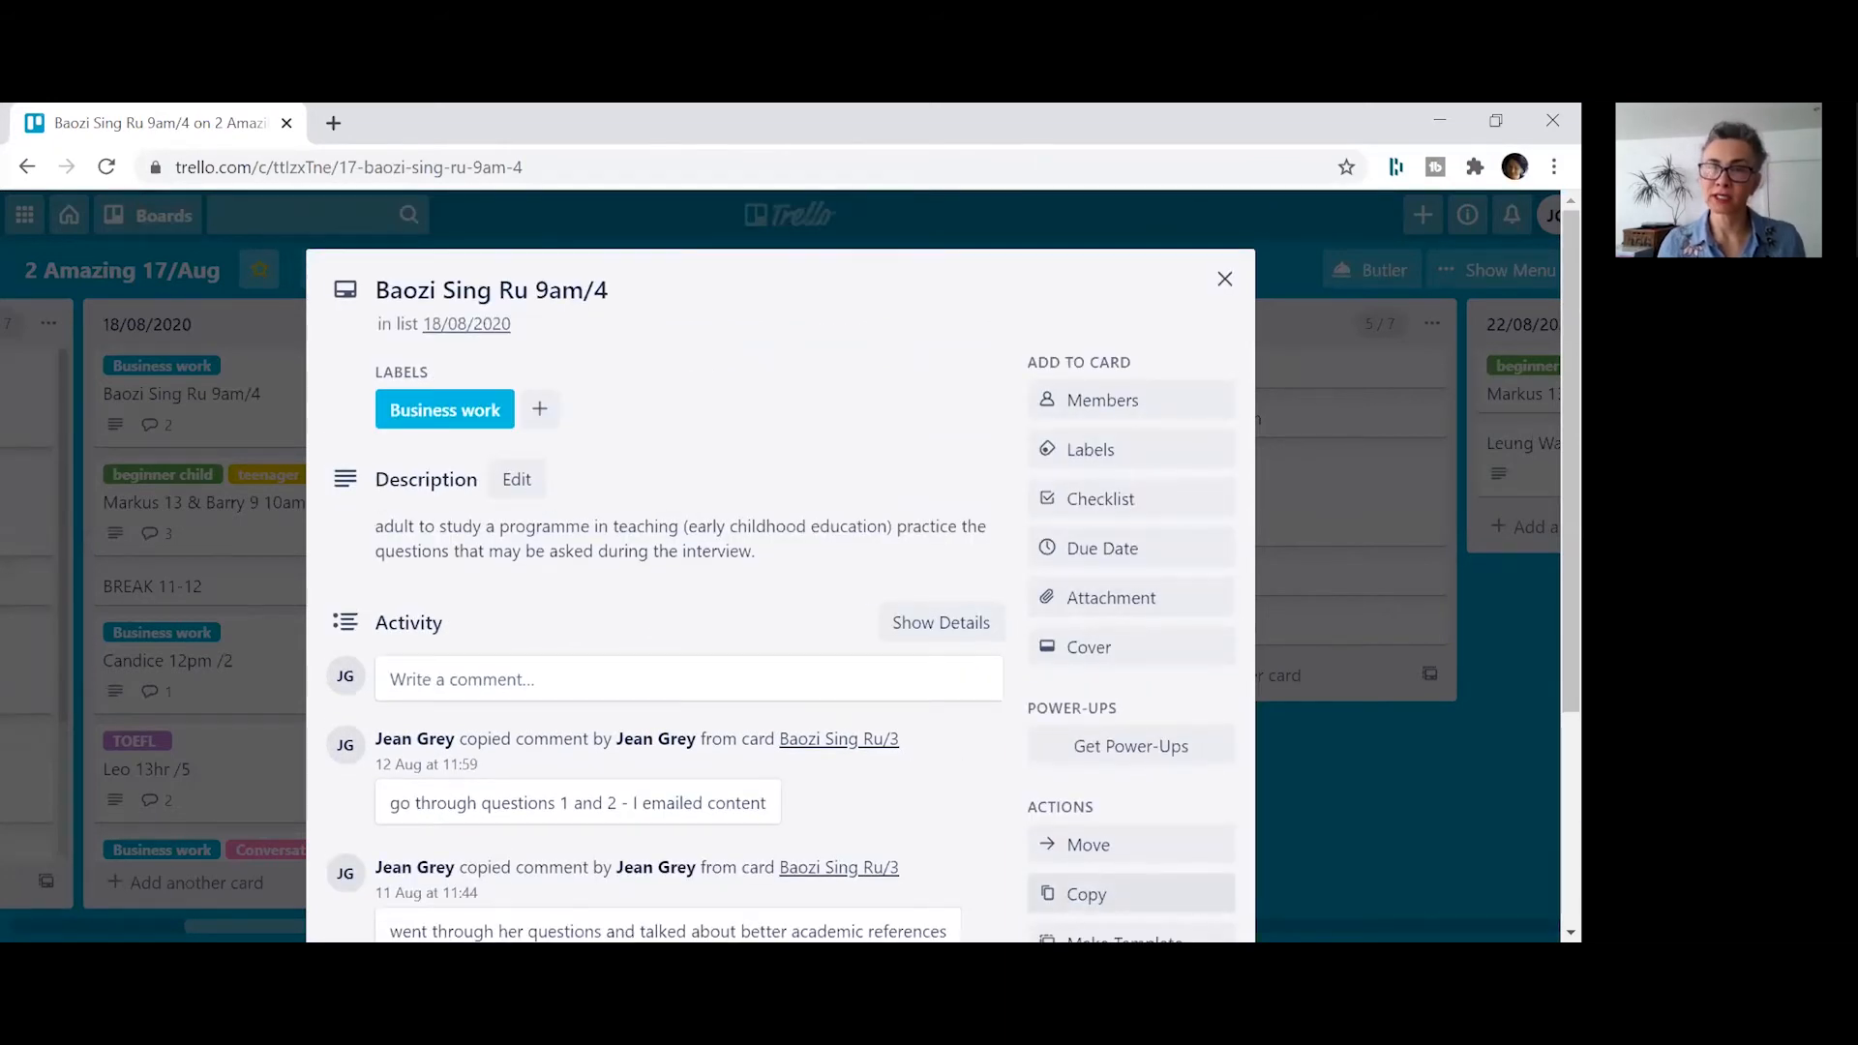
- Start a copy of the card, adding TEST in front of its title and changing the lesson number to 5
{"action": "left_click", "coordinate": [1083, 894]}
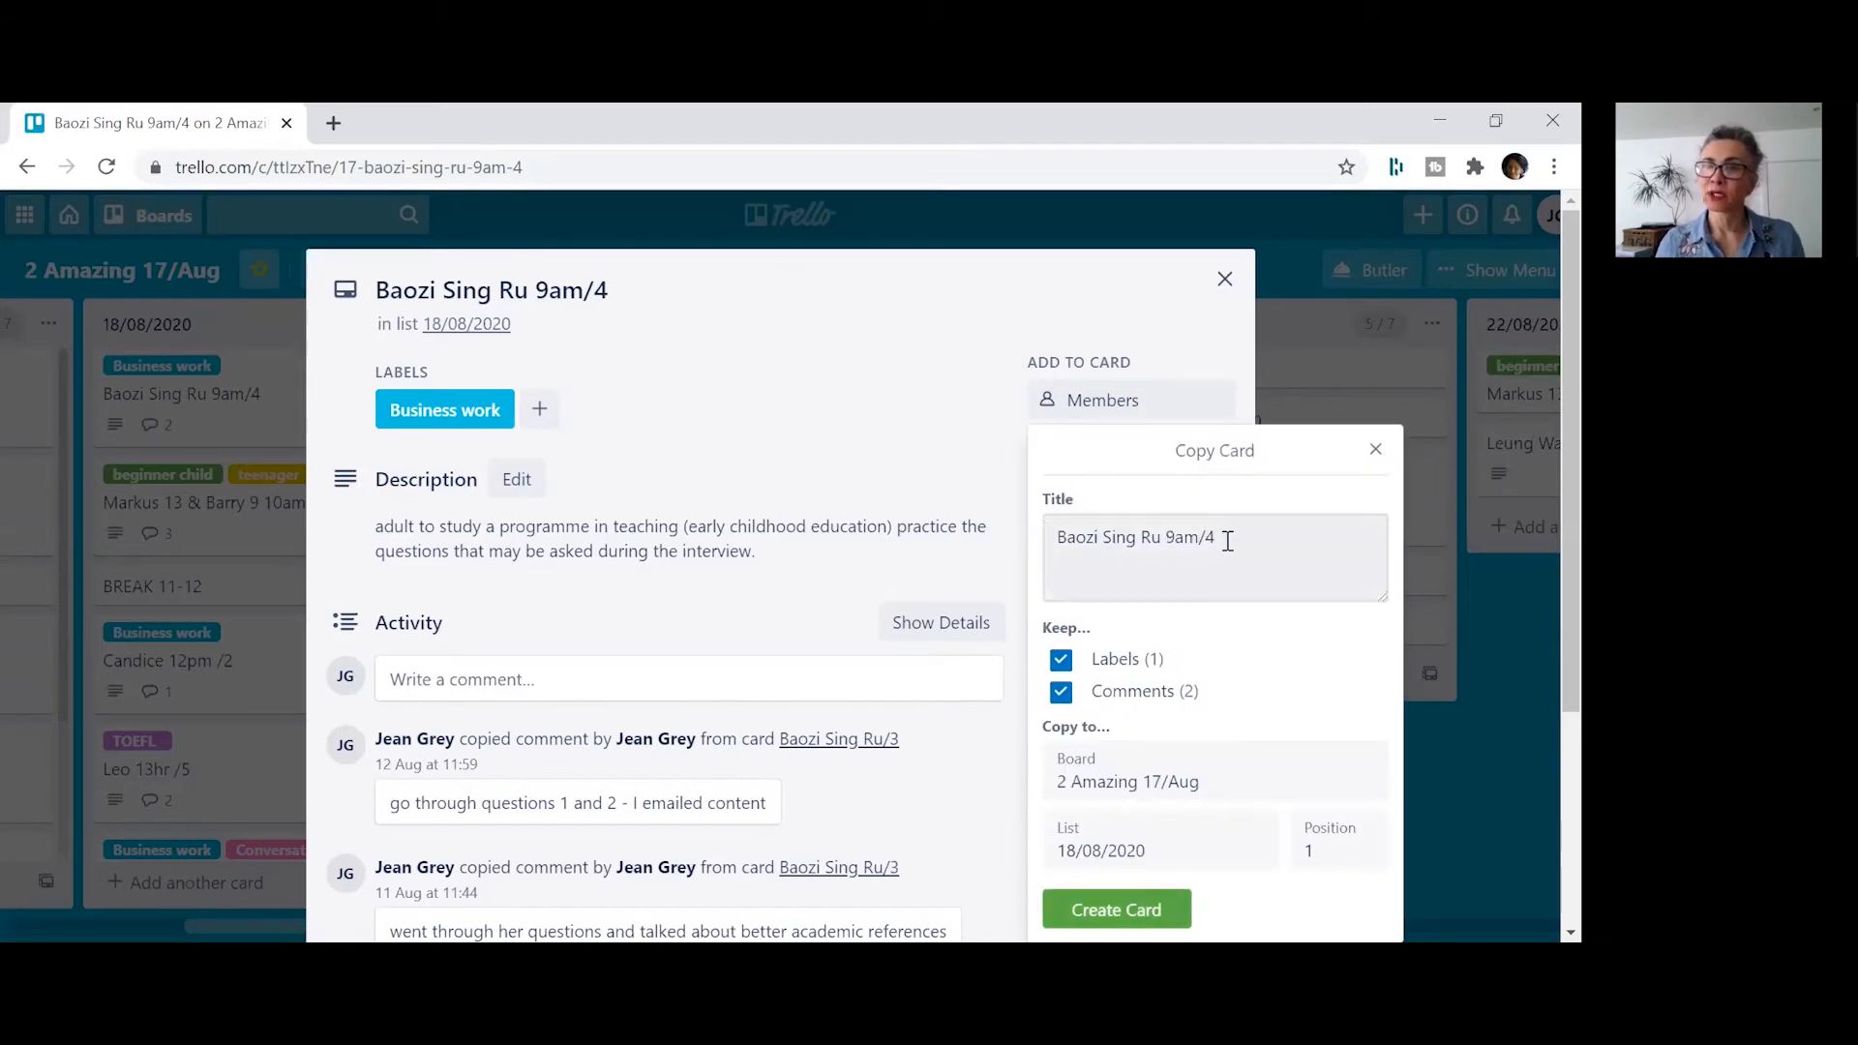
{"action": "left_click", "coordinate": [1227, 540]}
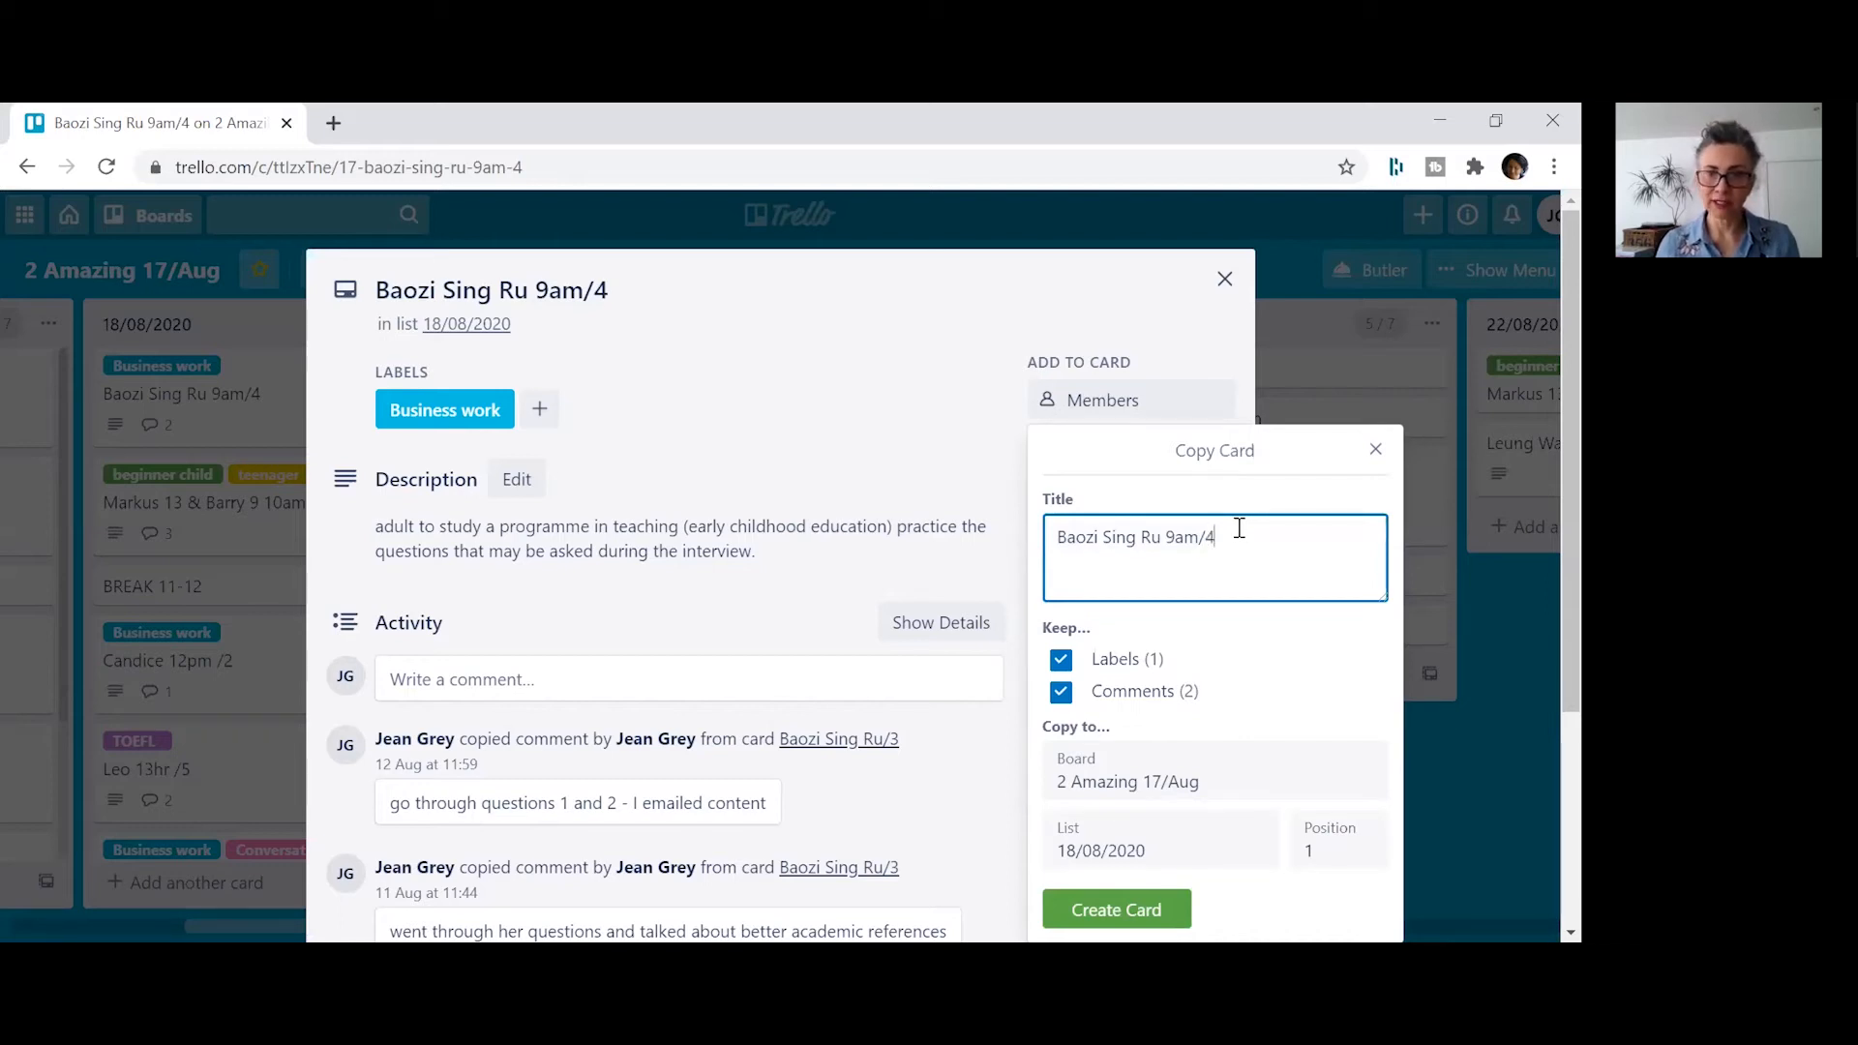
{"action": "left_click", "coordinate": [1057, 545]}
{"action": "type", "text": "TEST"}
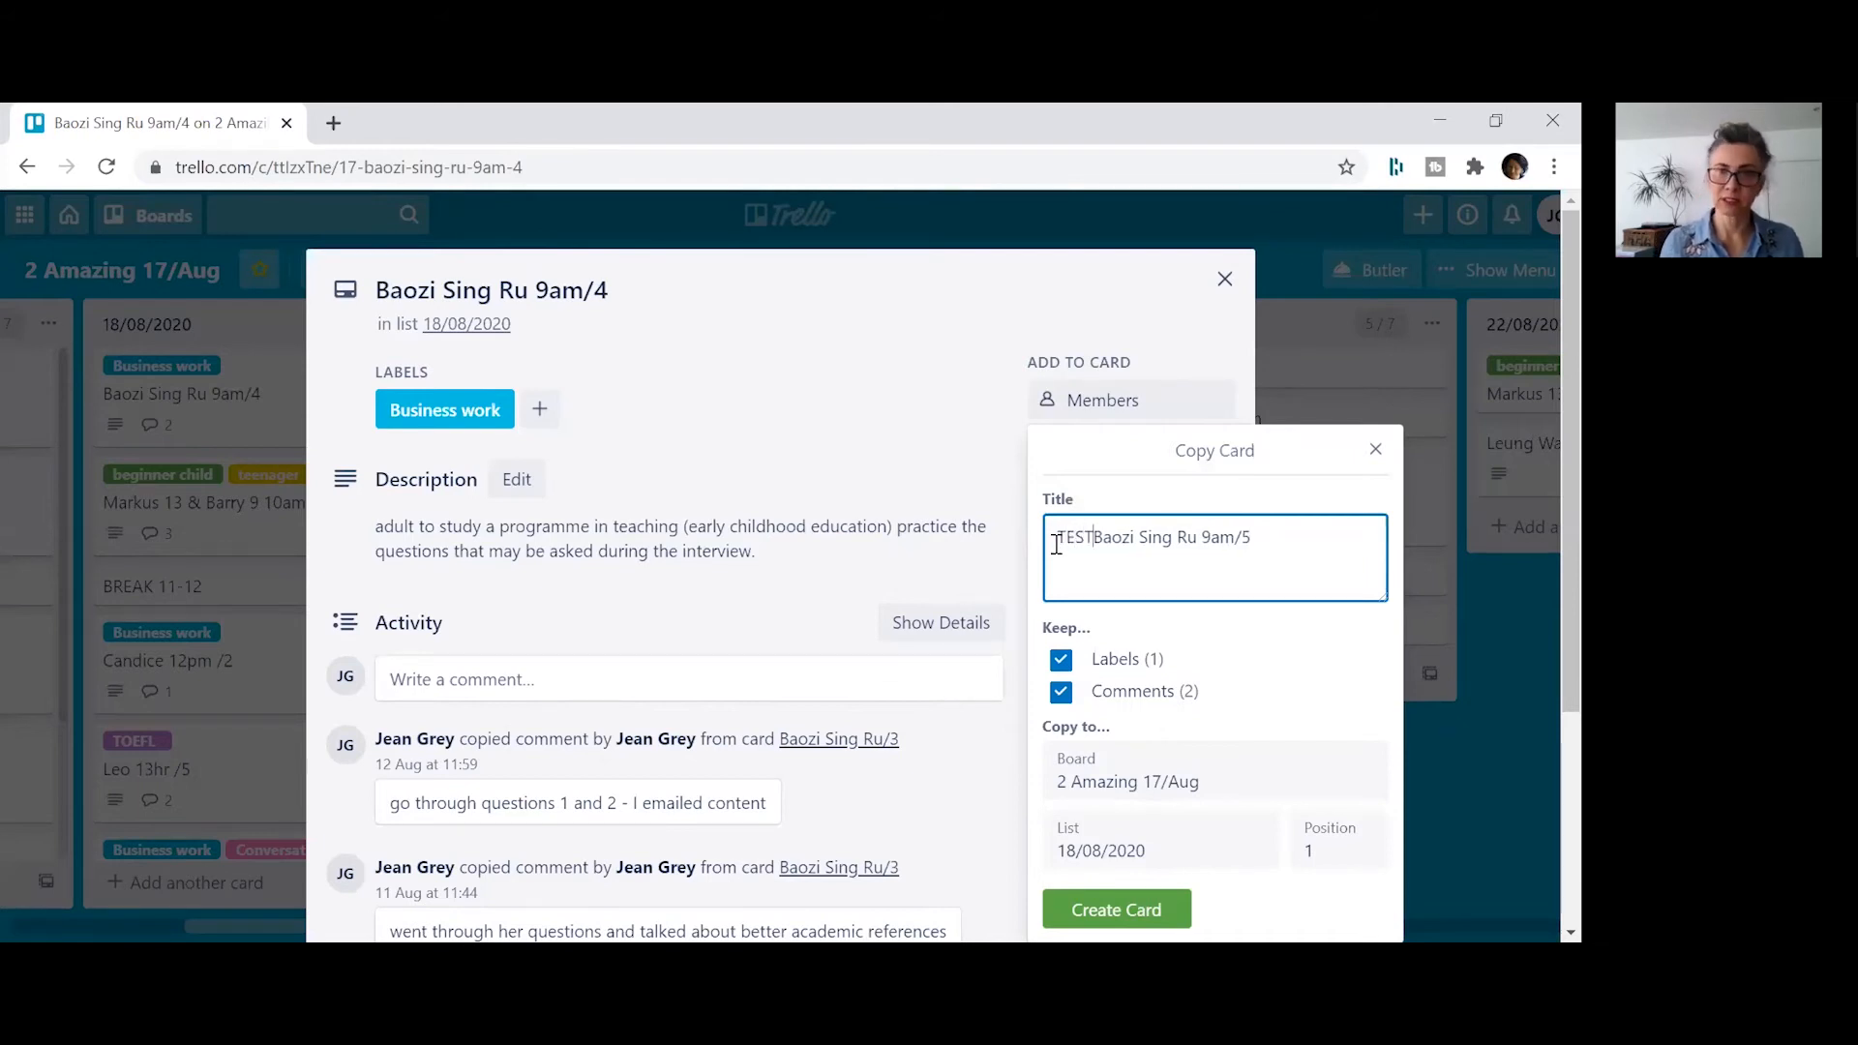
- Set the copied card's destination to the 19/08/2020 list of 5 test board, at position 1
{"action": "left_click", "coordinate": [1132, 783]}
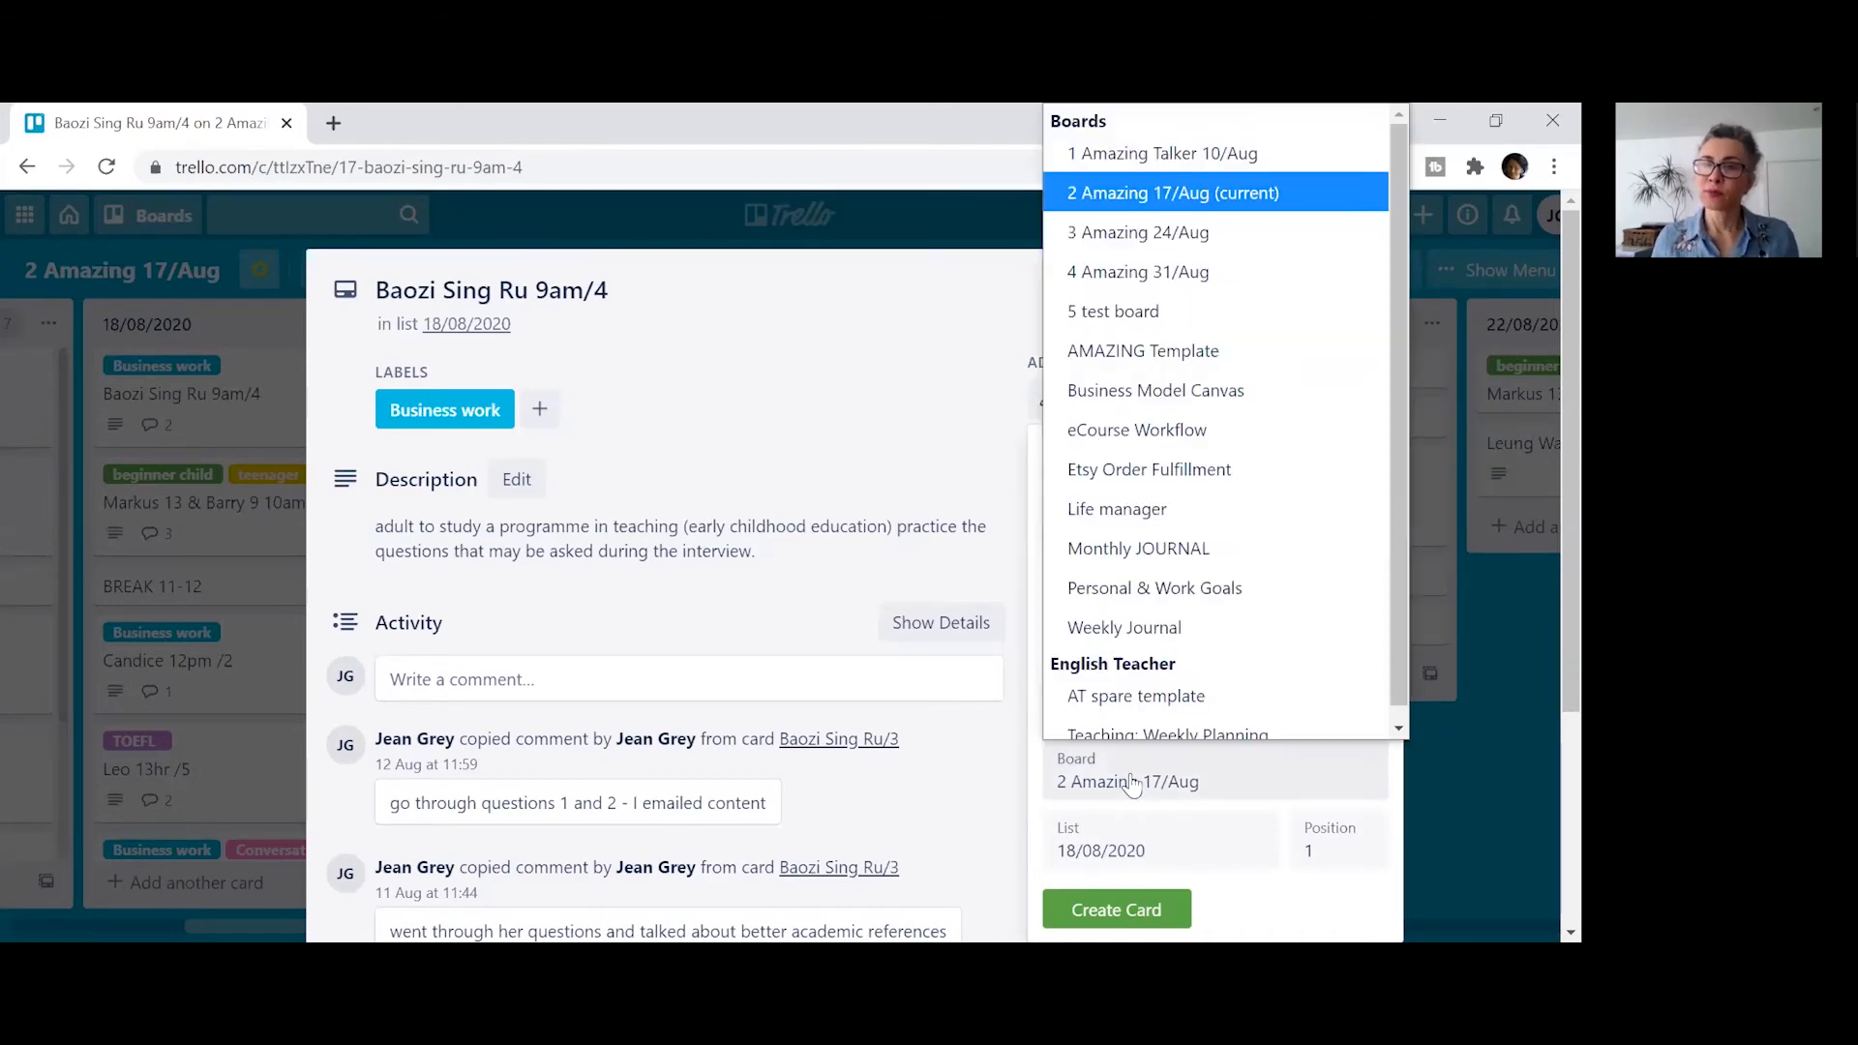
{"action": "left_click", "coordinate": [1151, 311]}
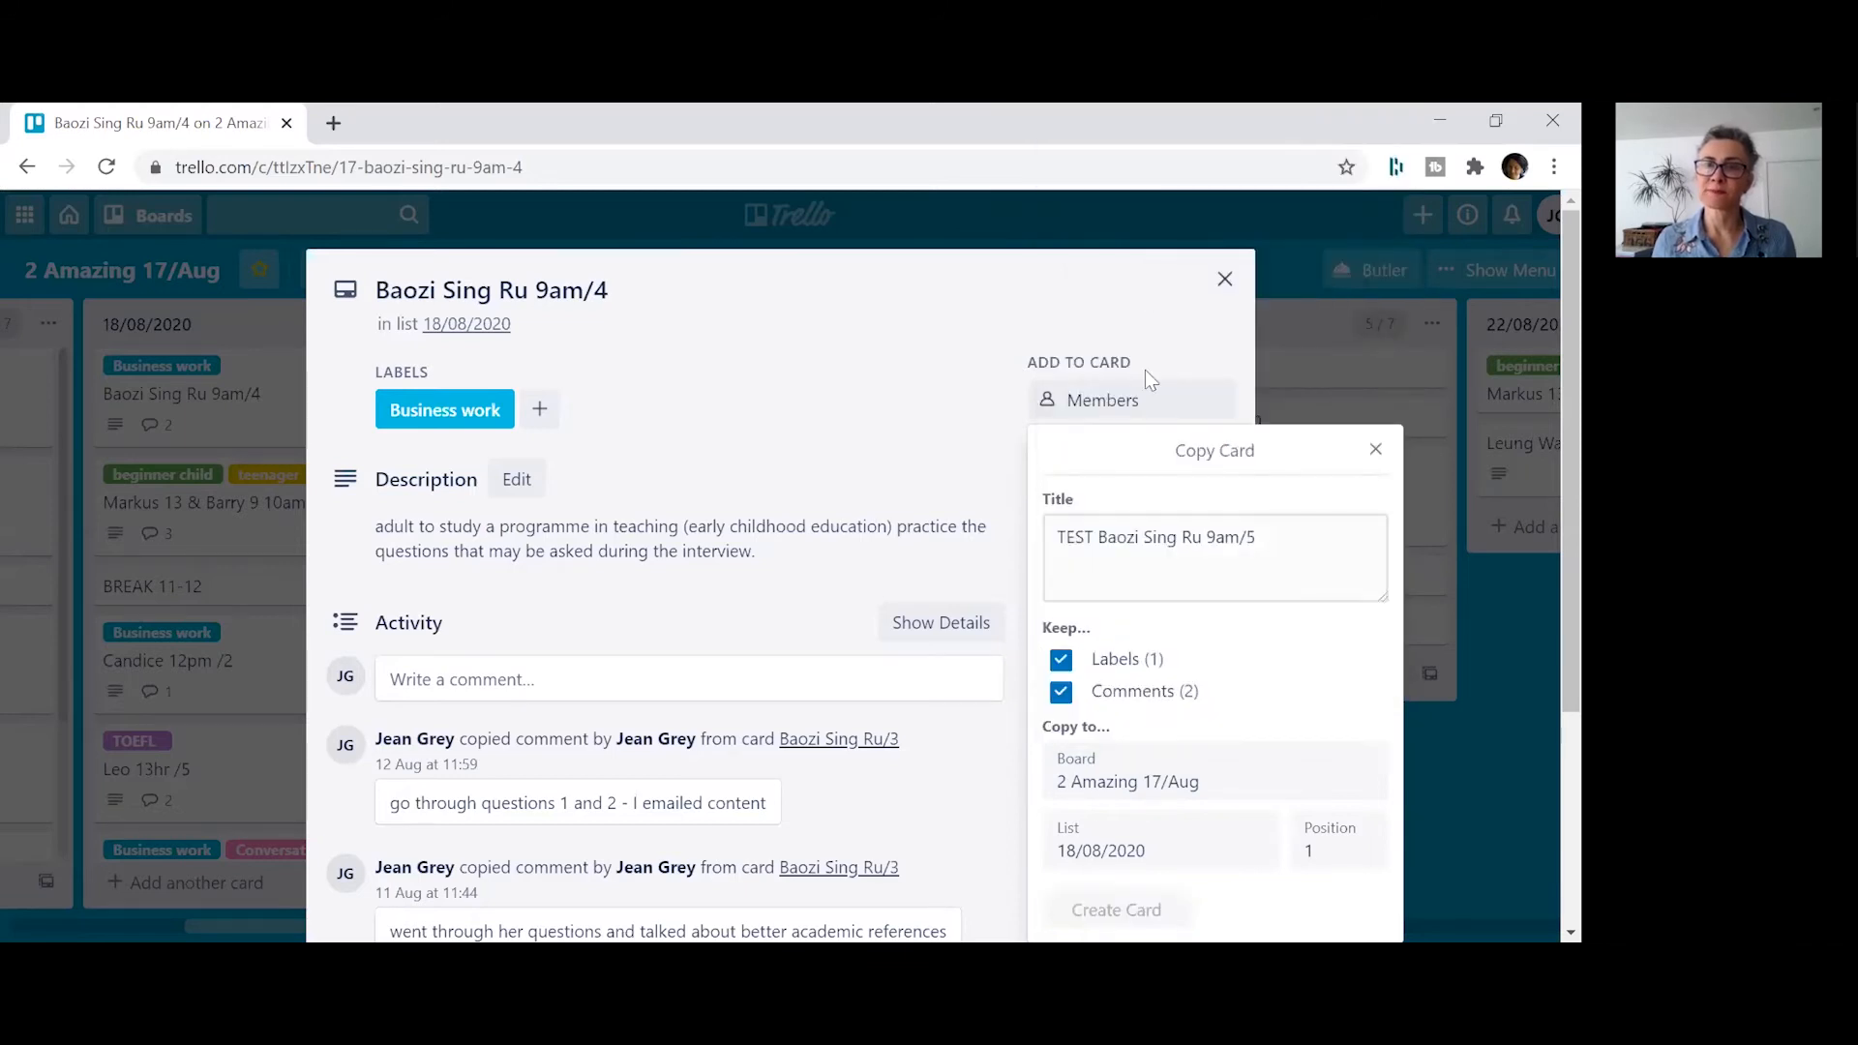
{"action": "left_click", "coordinate": [1125, 861]}
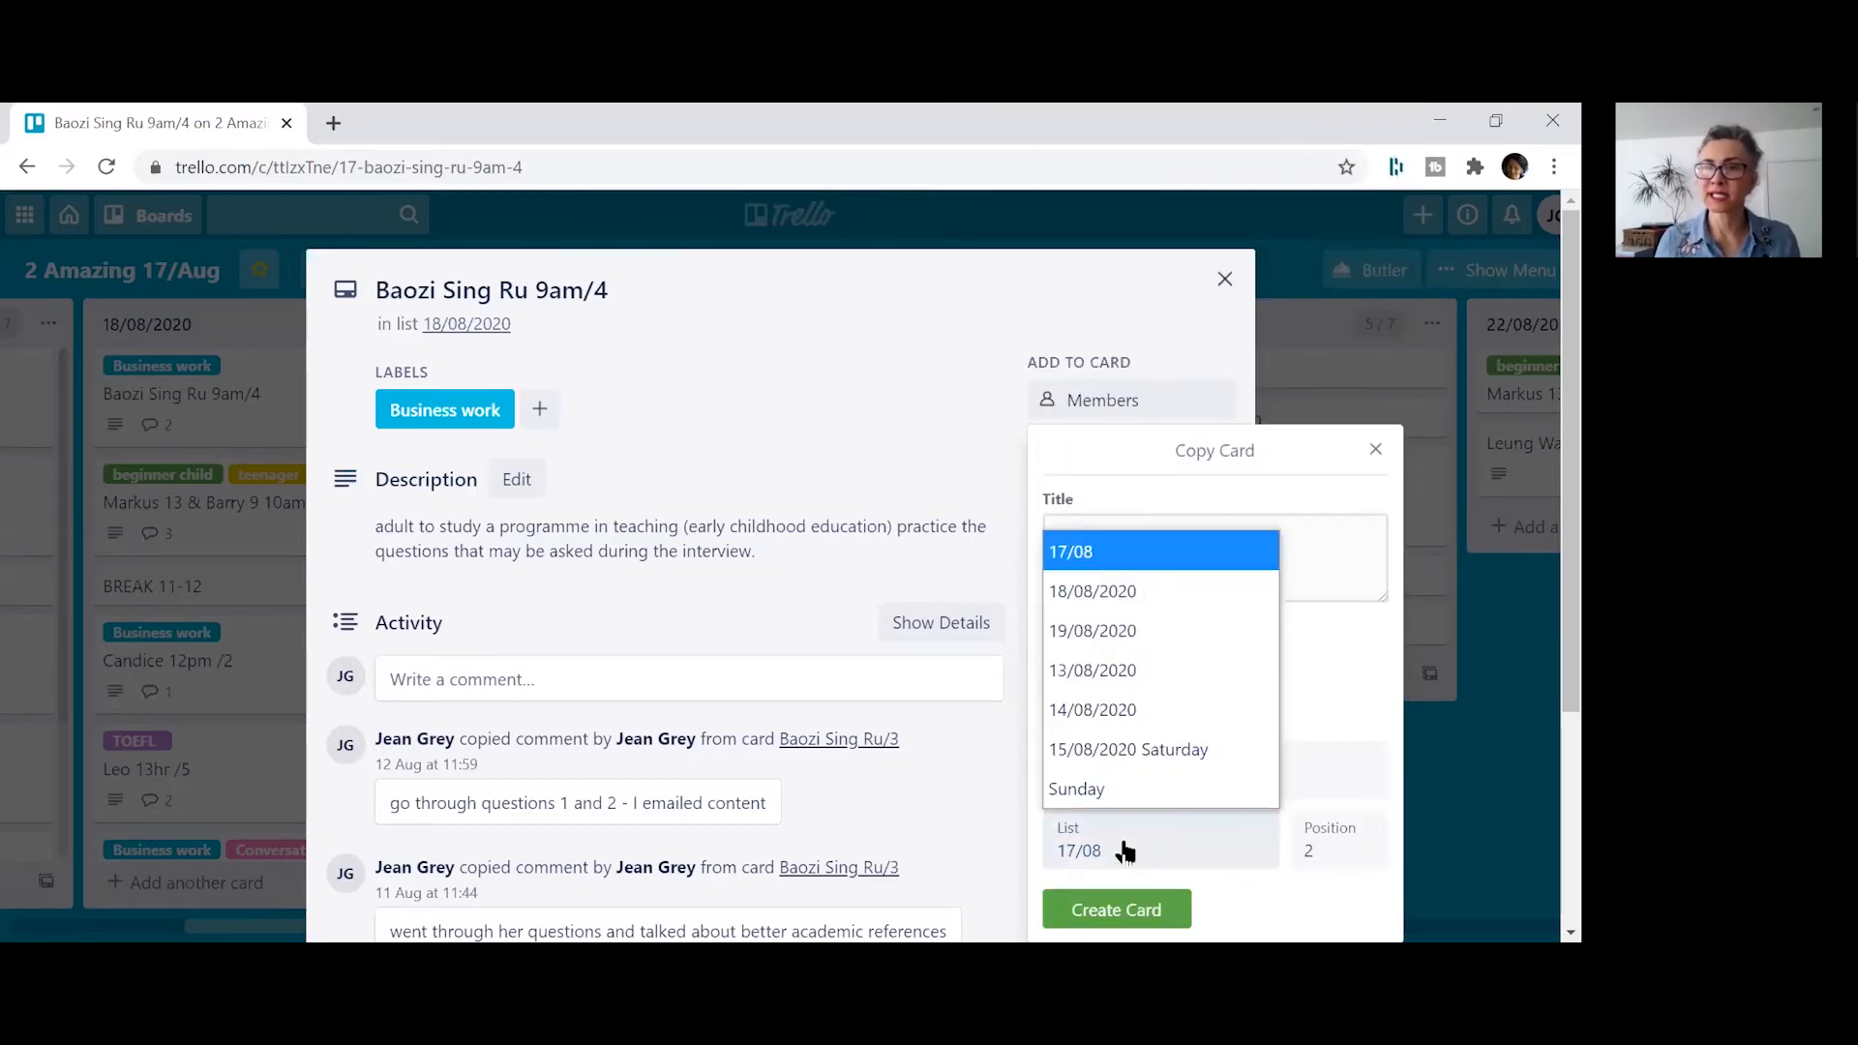
{"action": "left_click", "coordinate": [1103, 634]}
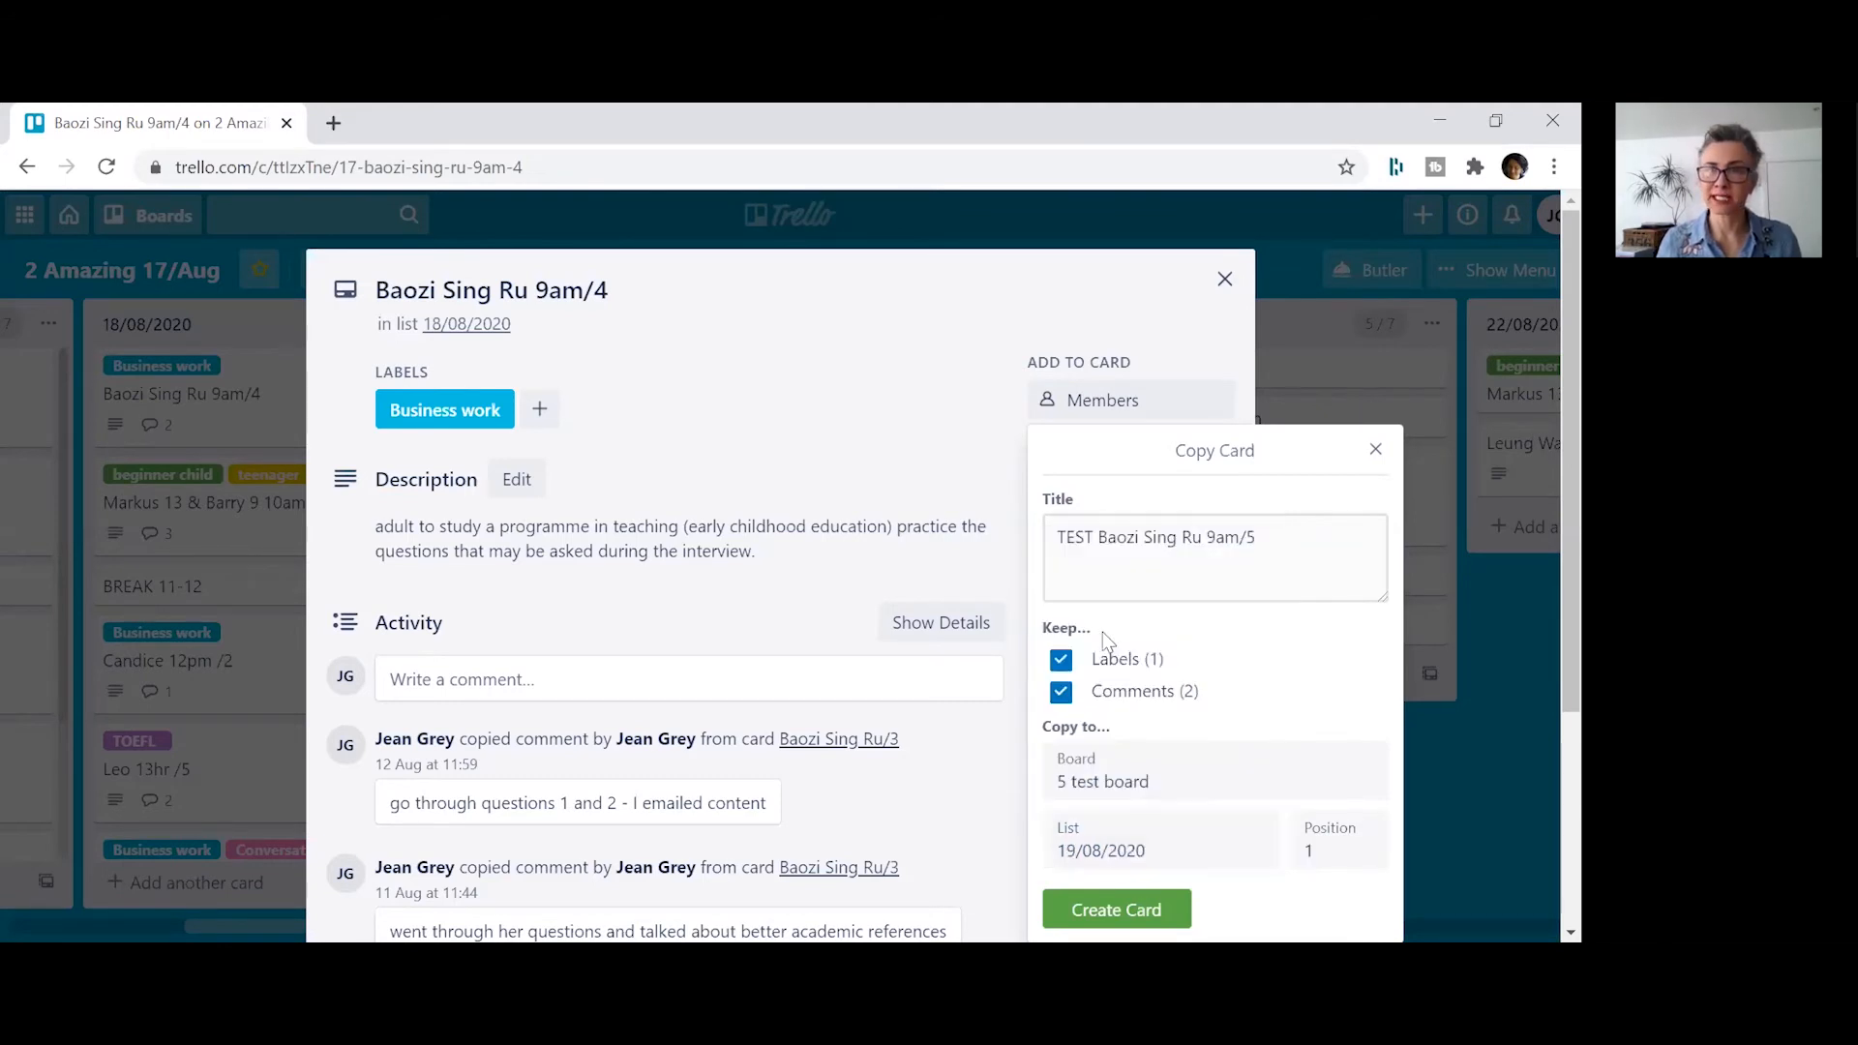
{"action": "left_click", "coordinate": [1333, 848]}
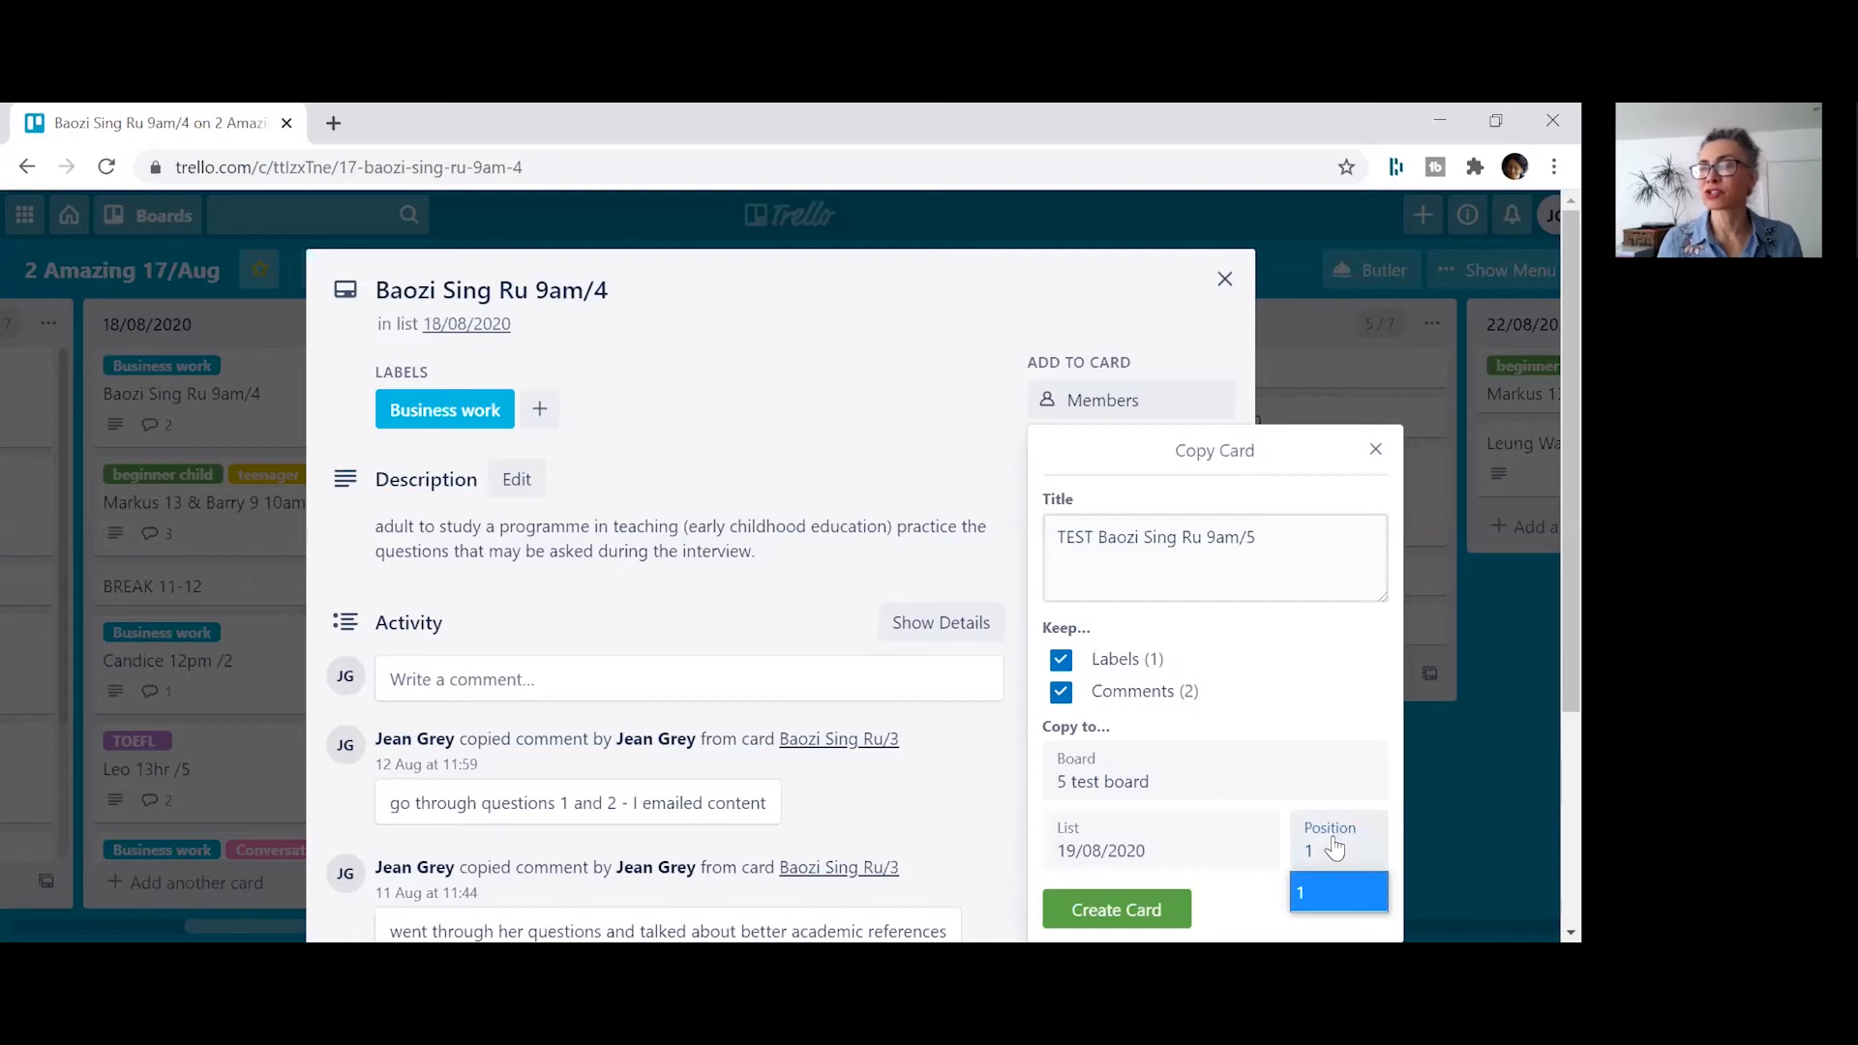
{"action": "left_click", "coordinate": [1334, 847]}
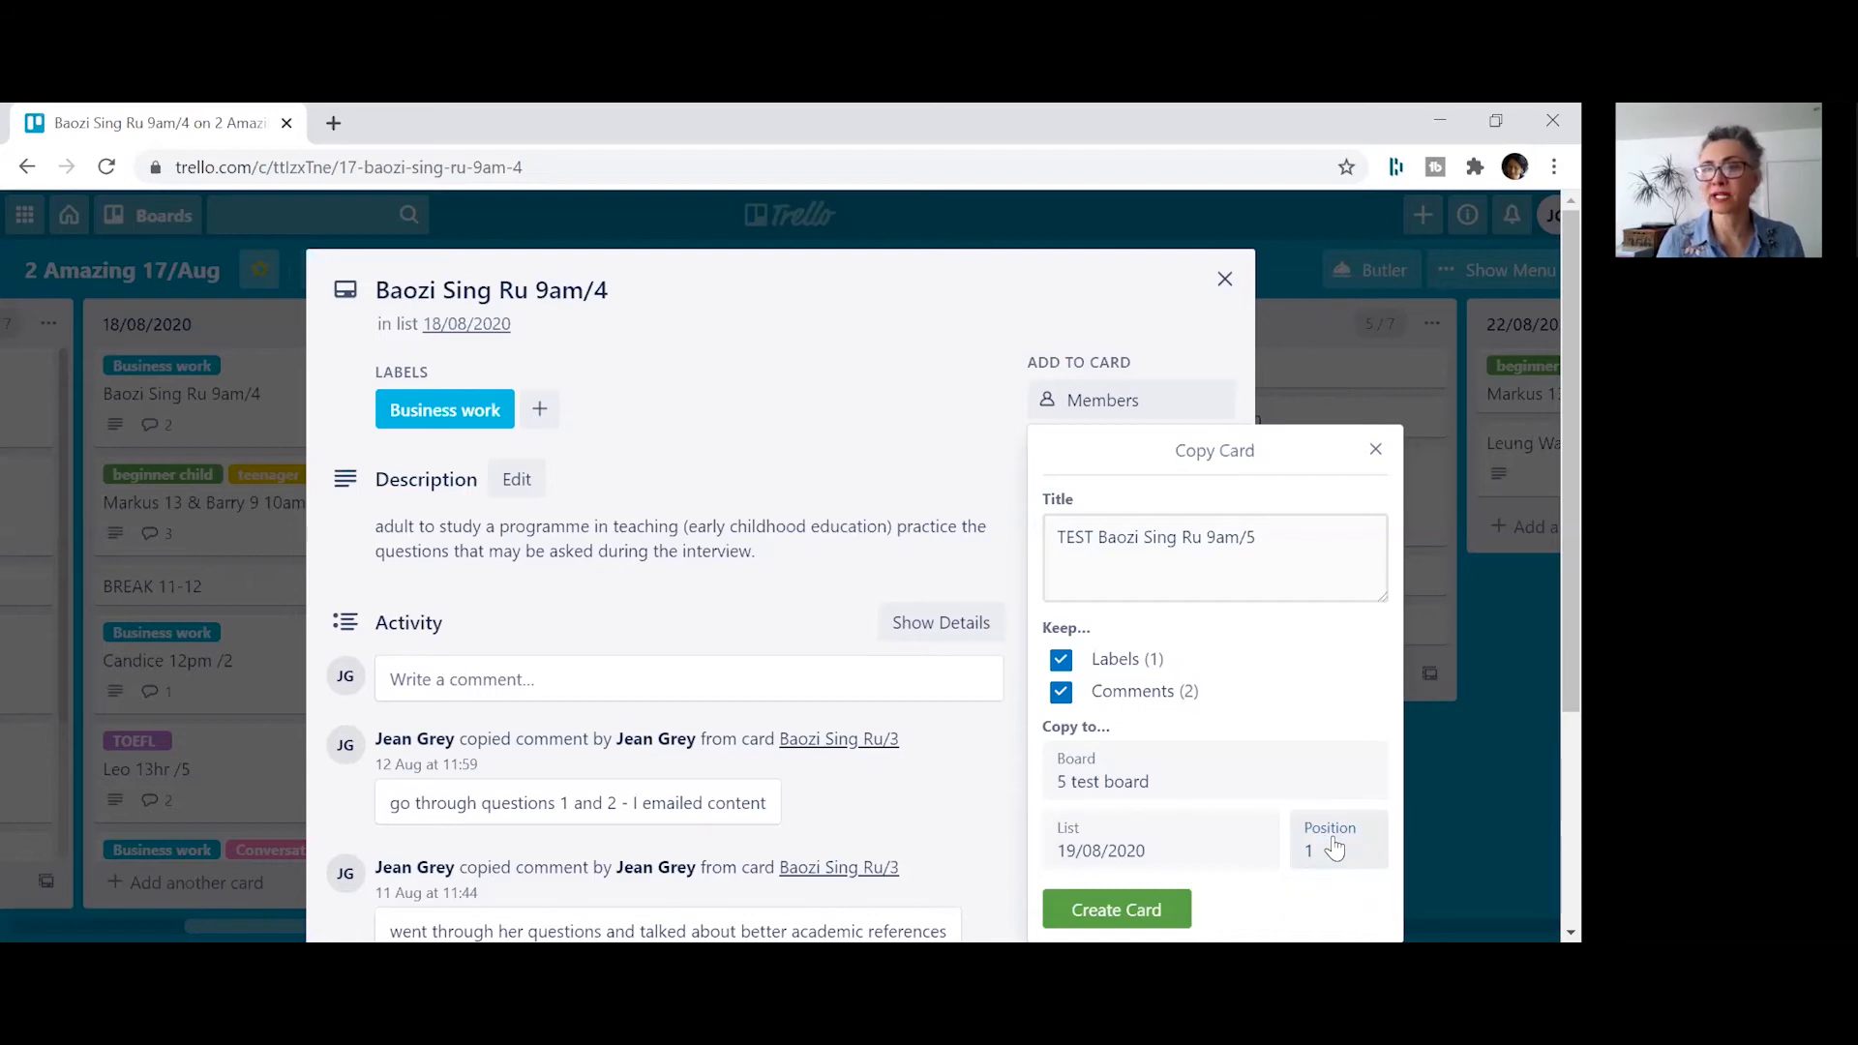
- Change the lesson time in the copy's title to 10am, create the card and close the original
{"action": "left_click", "coordinate": [1221, 535]}
{"action": "type", "text": "10"}
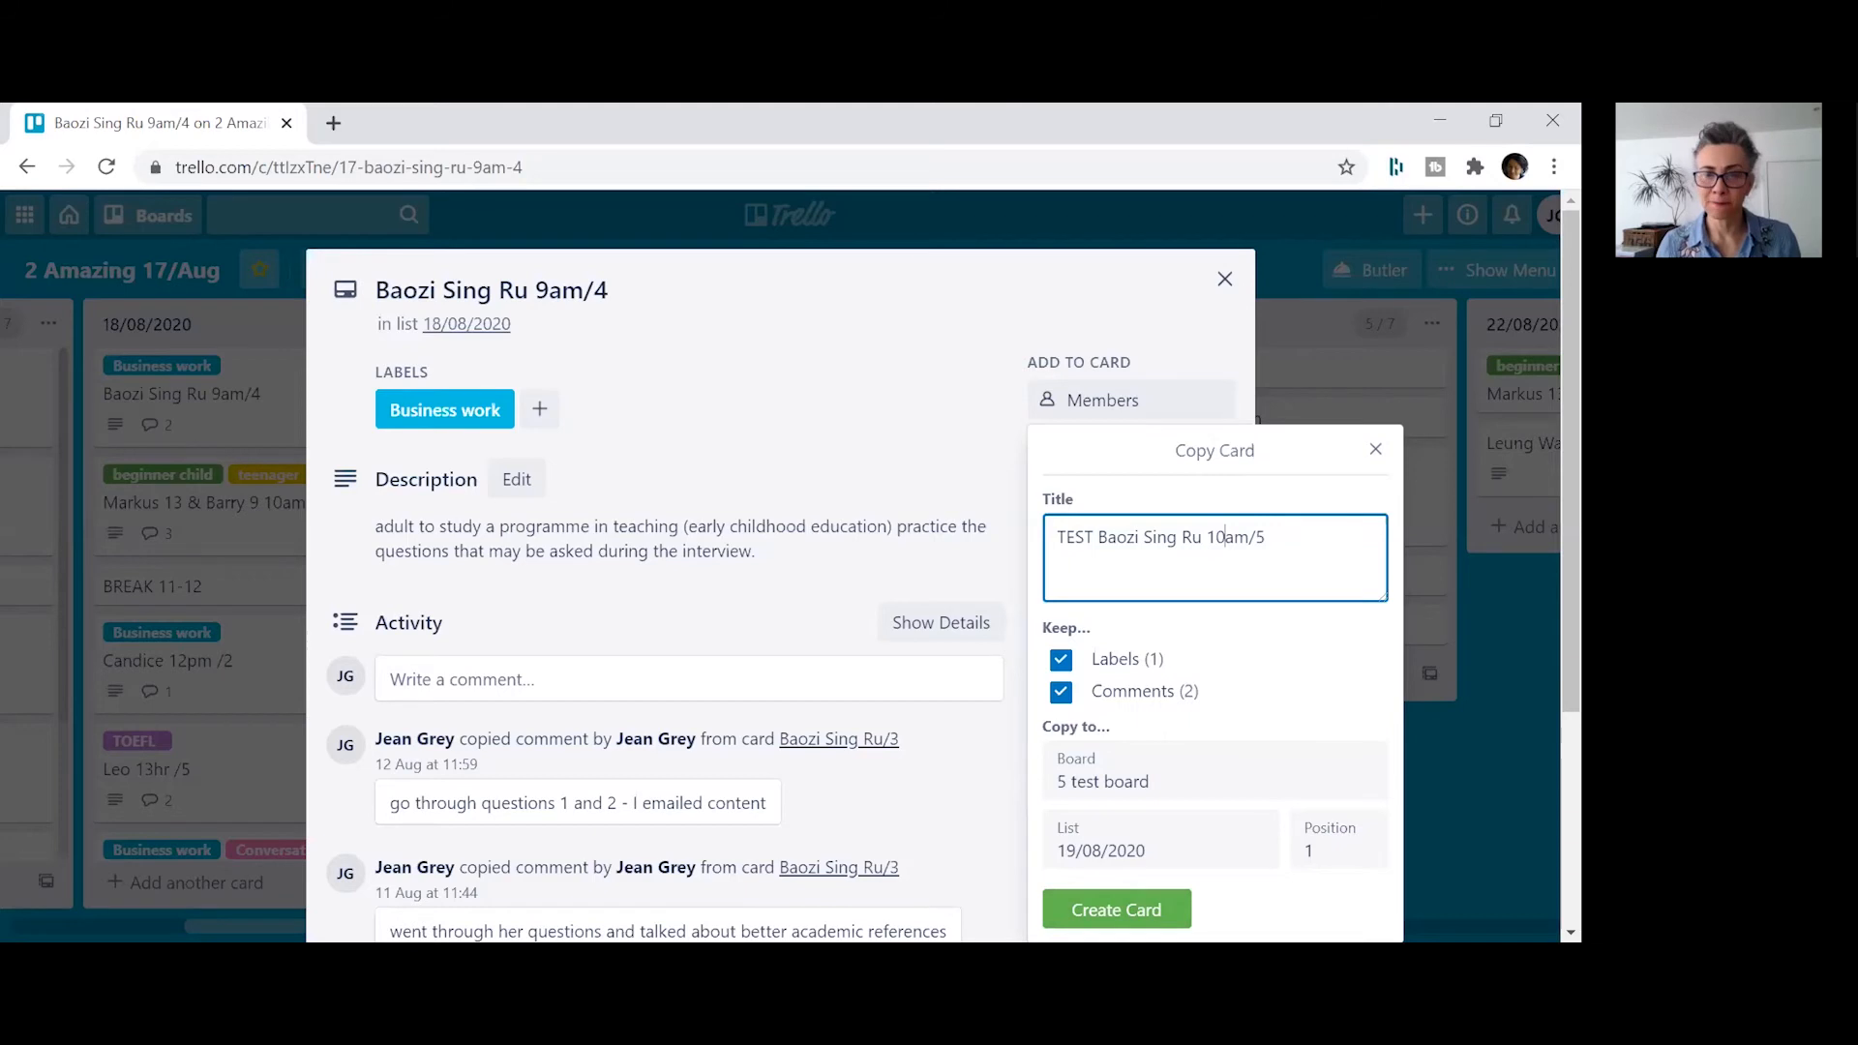
{"action": "left_click", "coordinate": [1116, 909]}
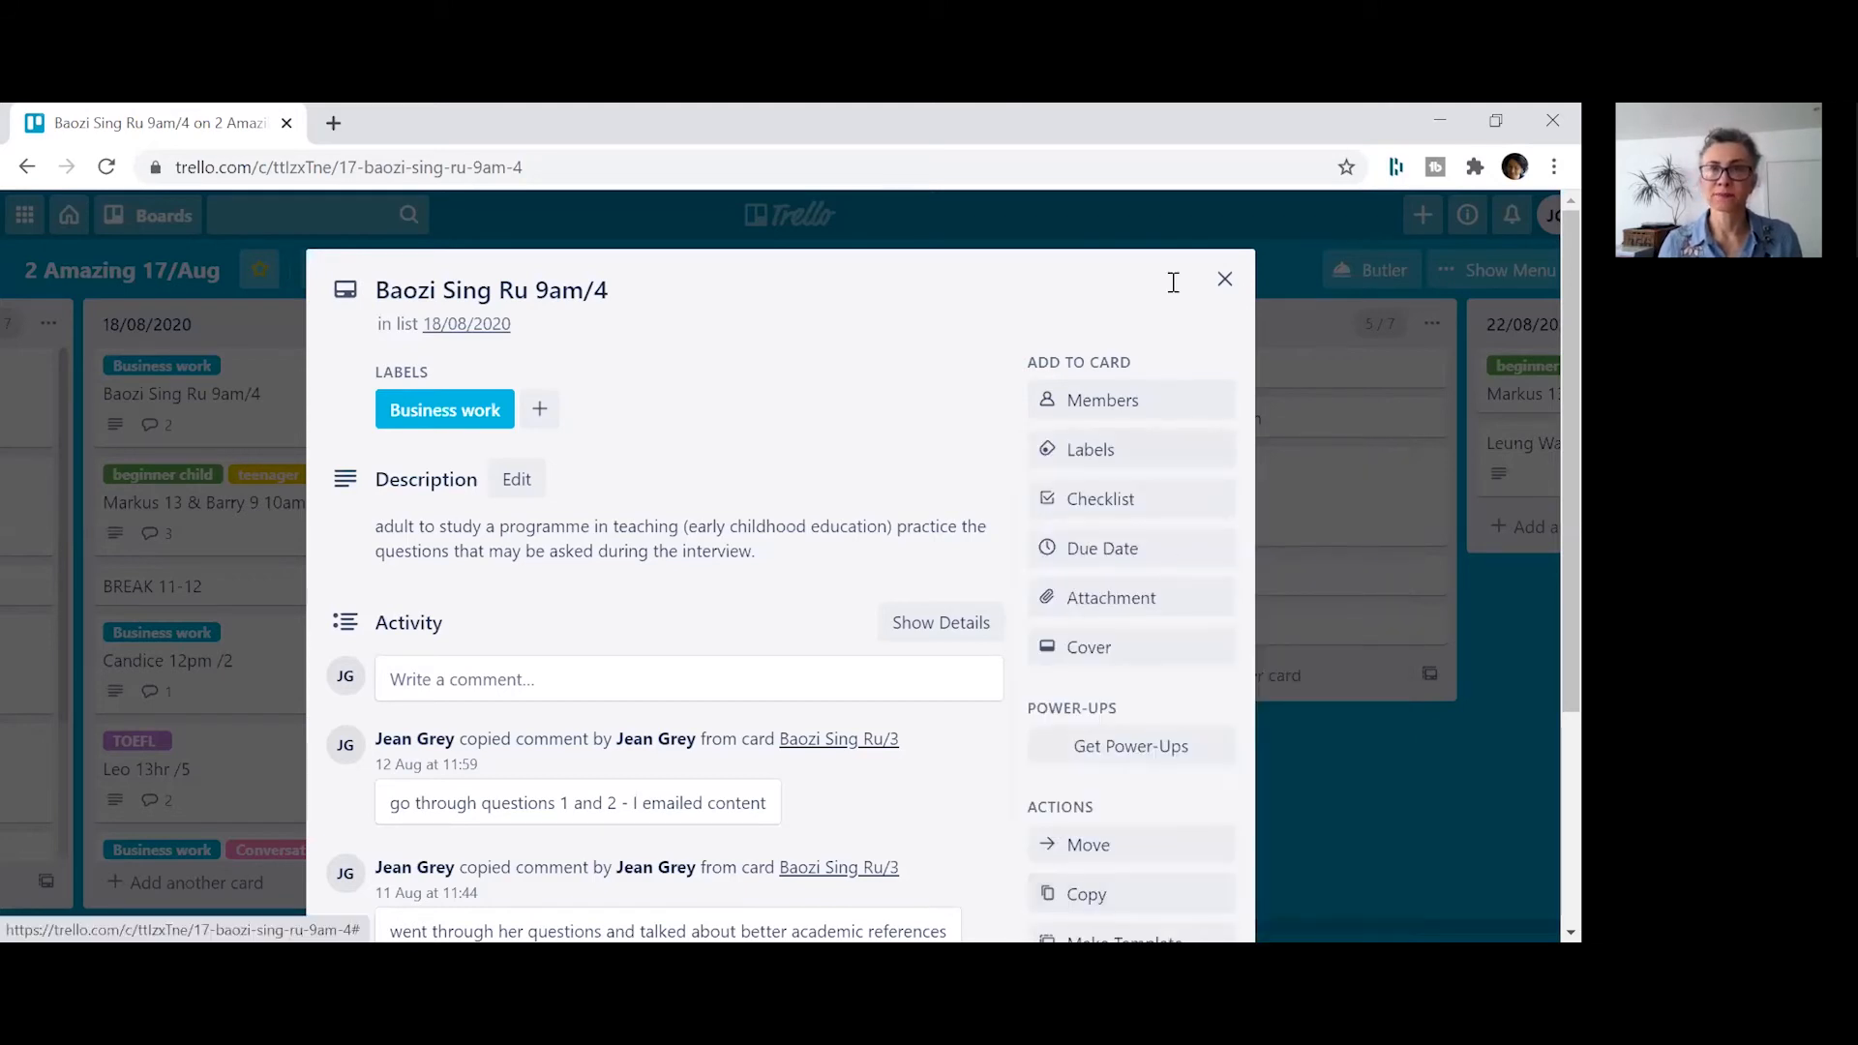
{"action": "left_click", "coordinate": [1224, 280]}
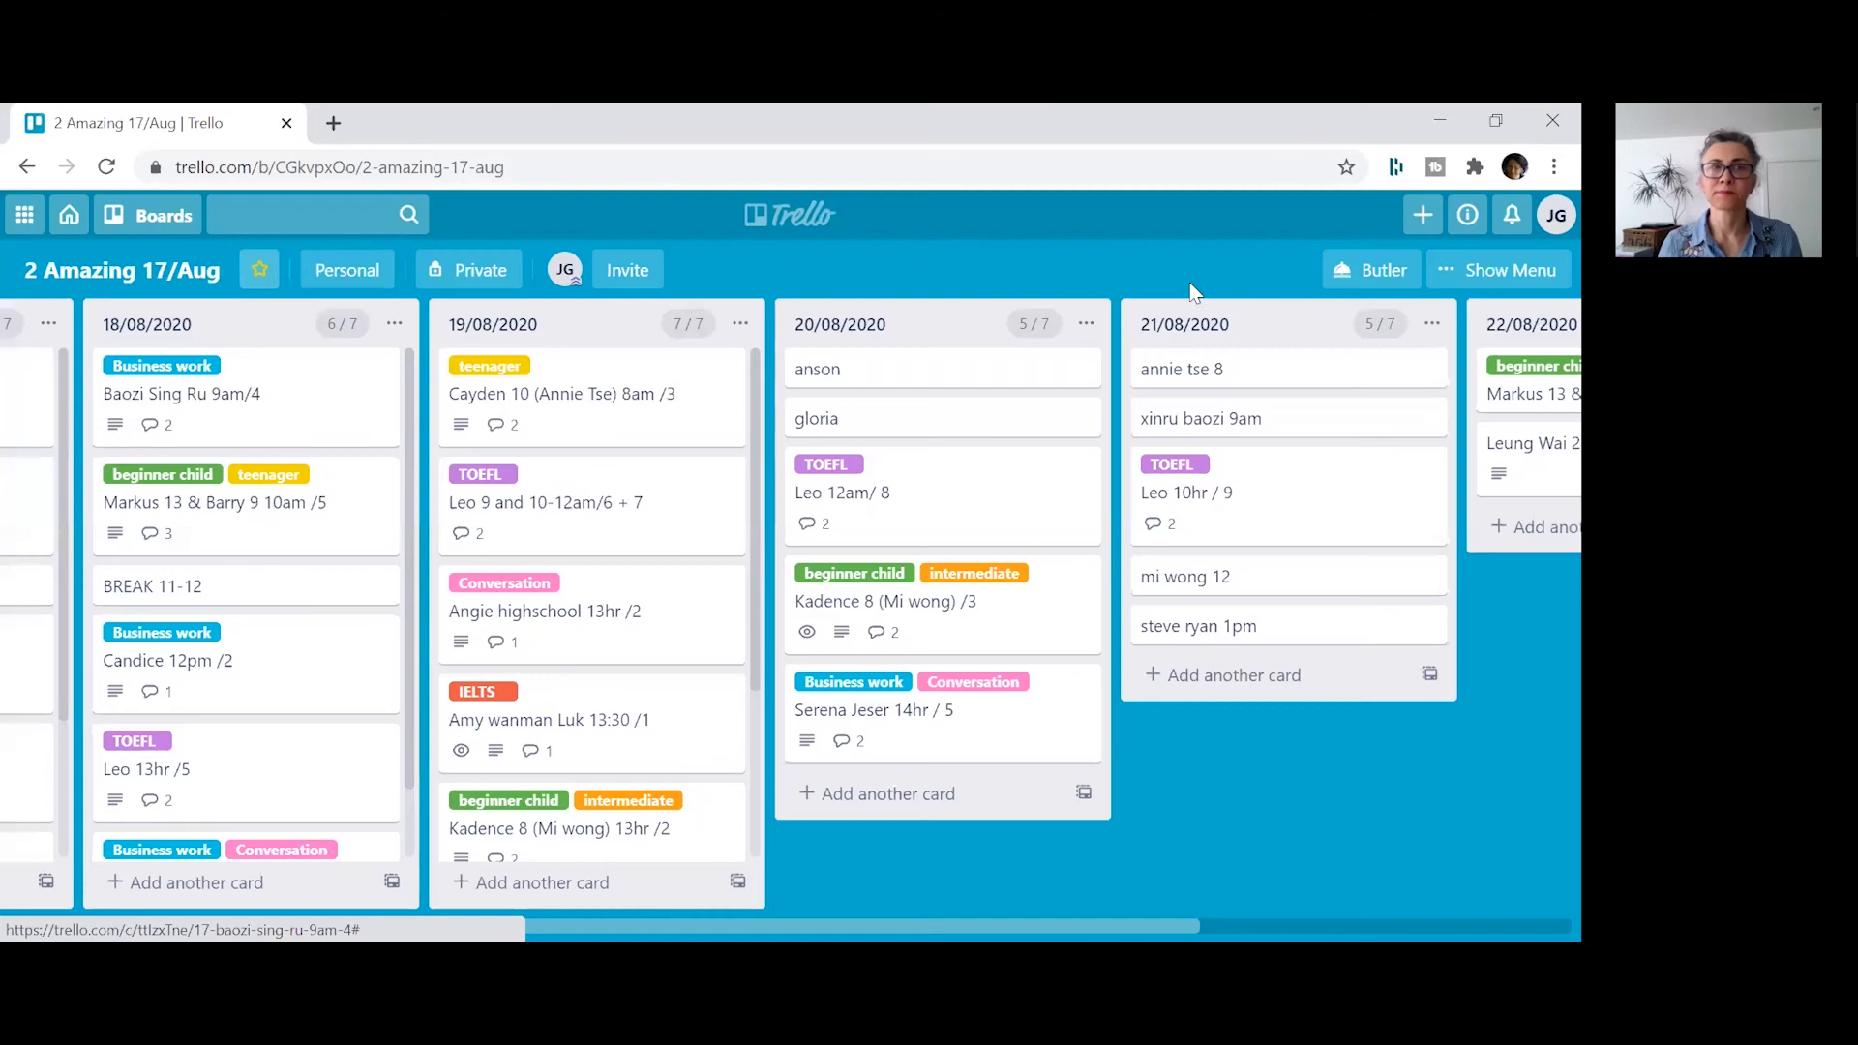
- Switch to 5 test board and review the description and comments of the copied Business work card under 19/08/2020
{"action": "left_click", "coordinate": [155, 215]}
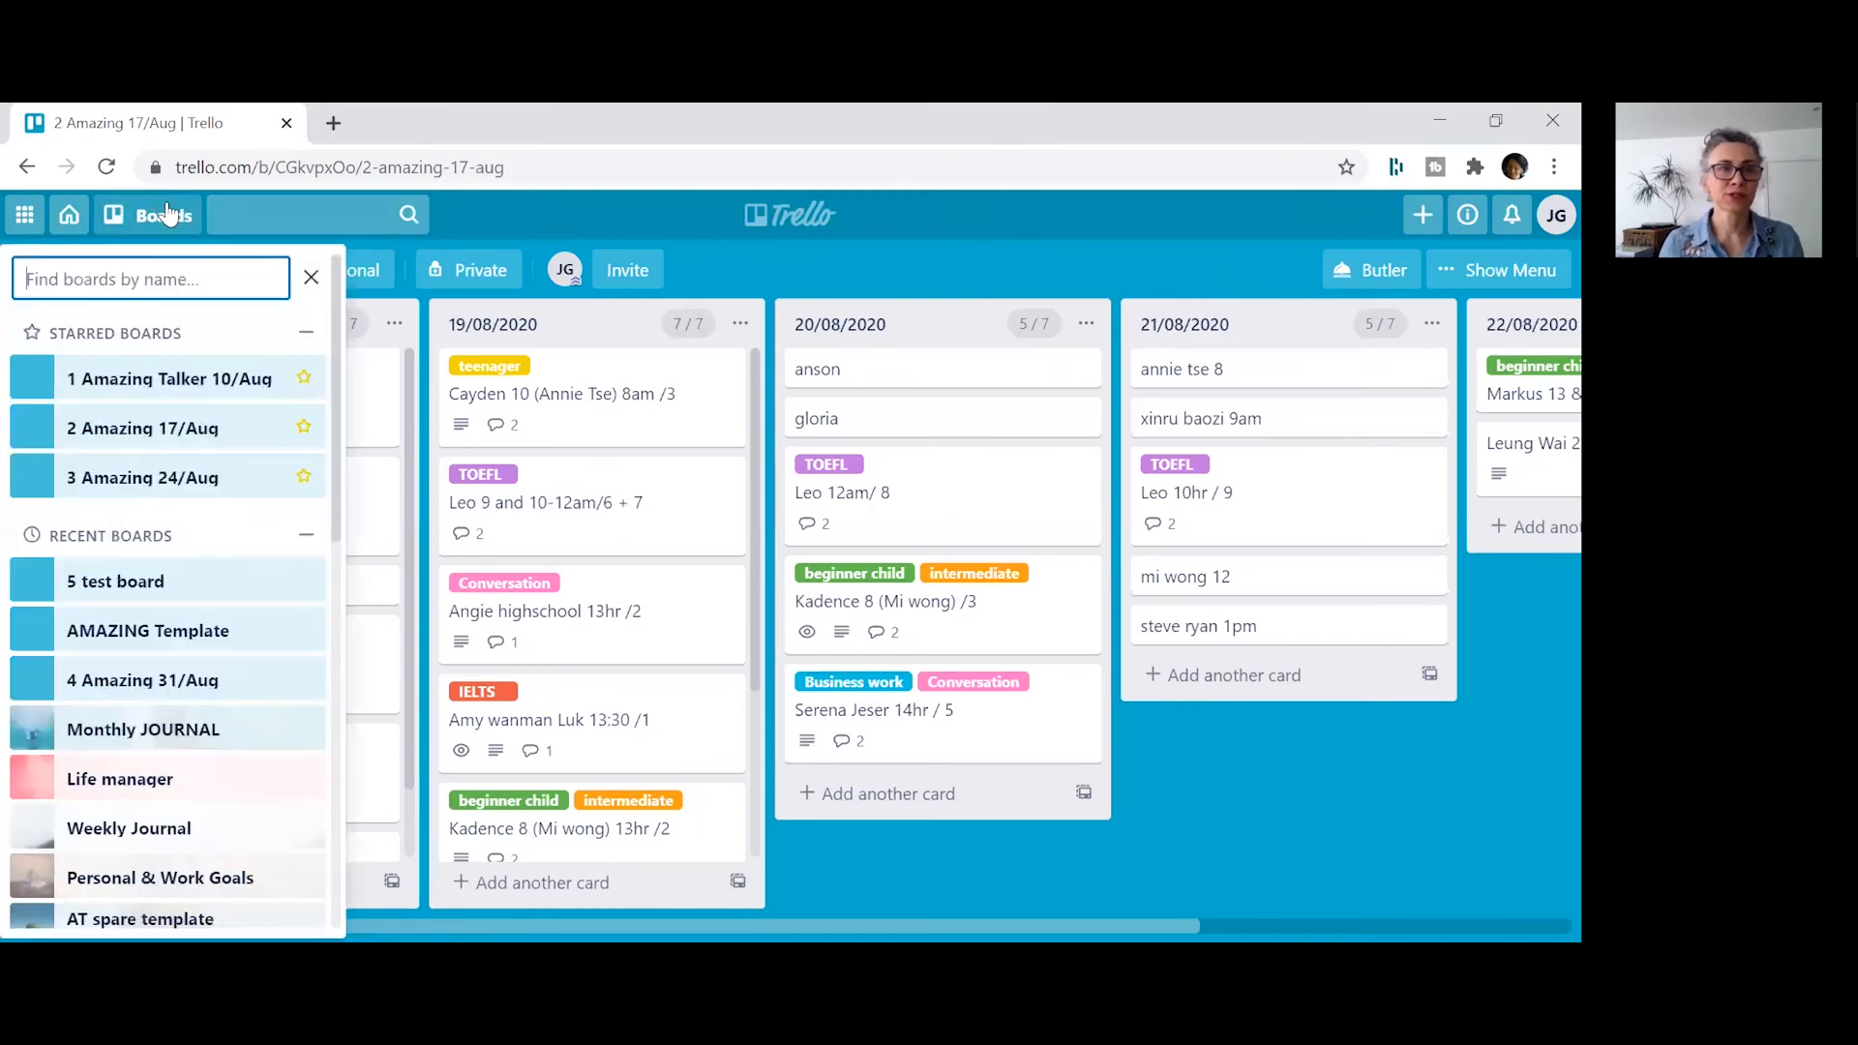
{"action": "left_click", "coordinate": [114, 582]}
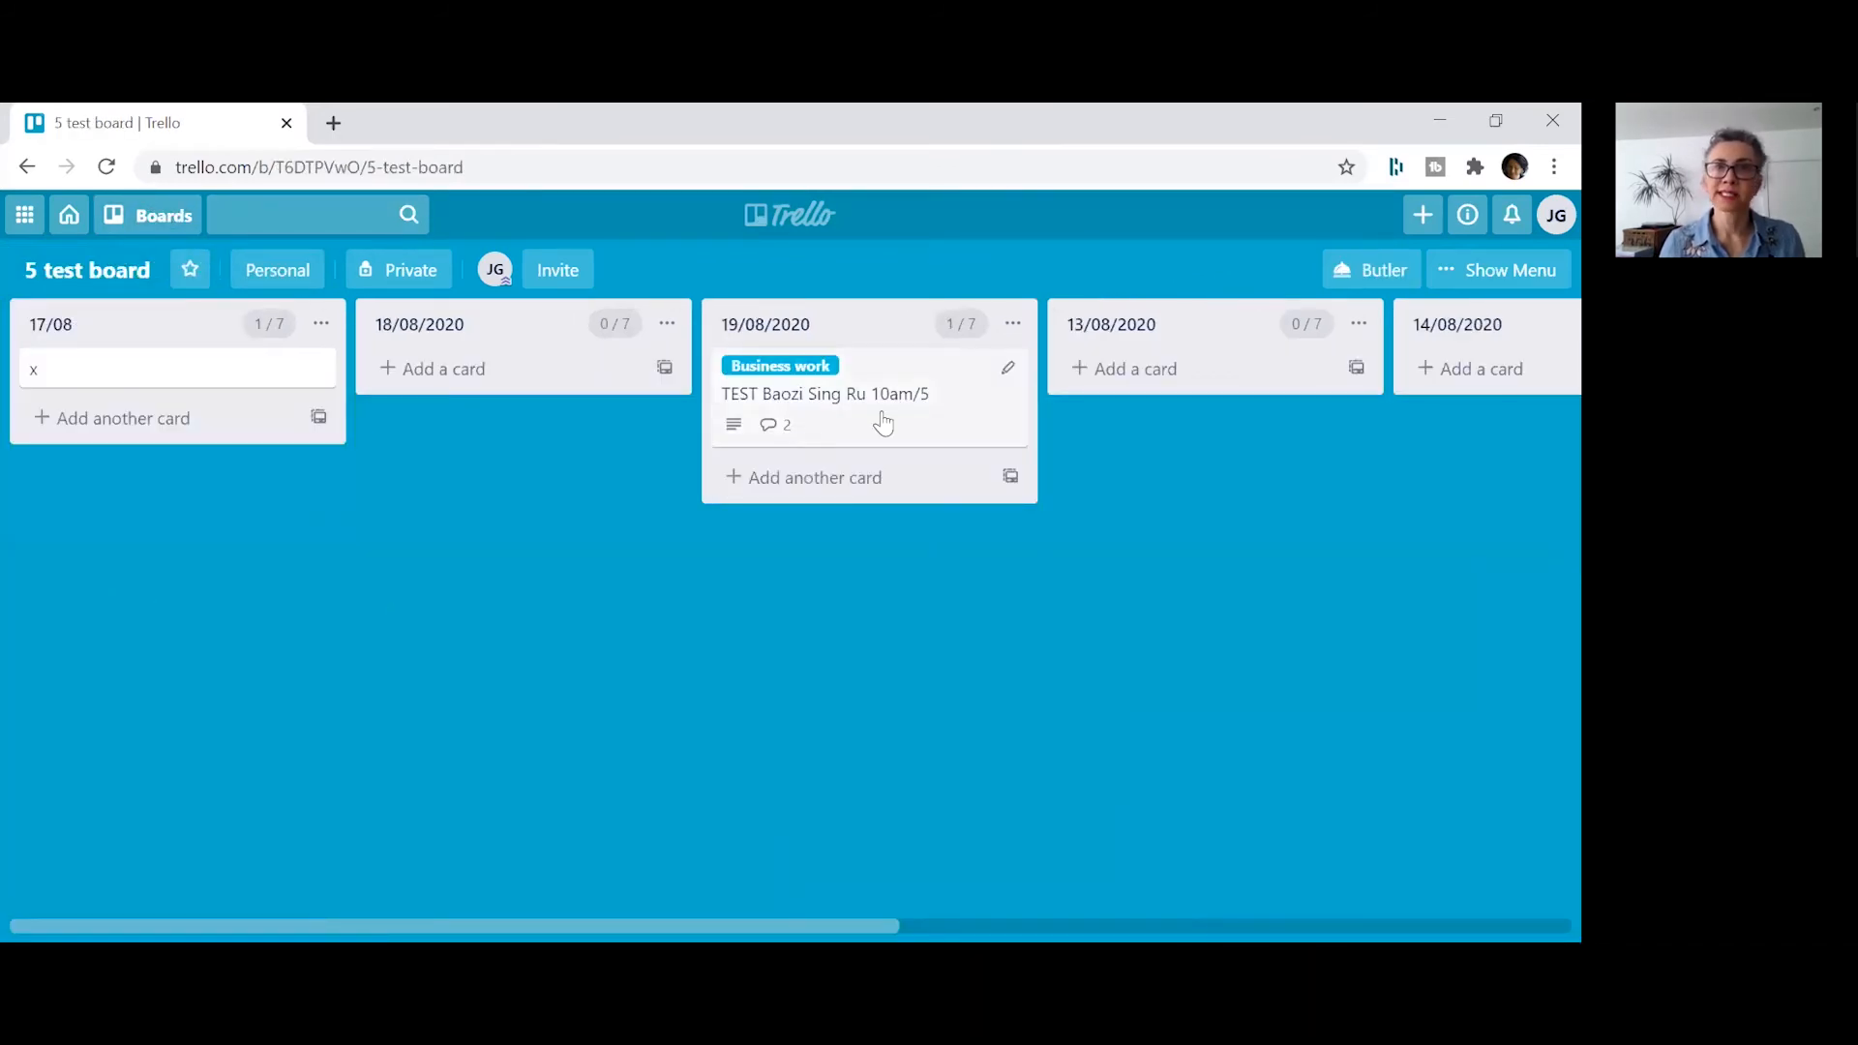
{"action": "left_click", "coordinate": [857, 401]}
{"action": "scroll", "coordinate": [711, 652], "scroll_direction": "down", "scroll_amount": 2}
{"action": "scroll", "coordinate": [711, 652], "scroll_direction": "down", "scroll_amount": 2}
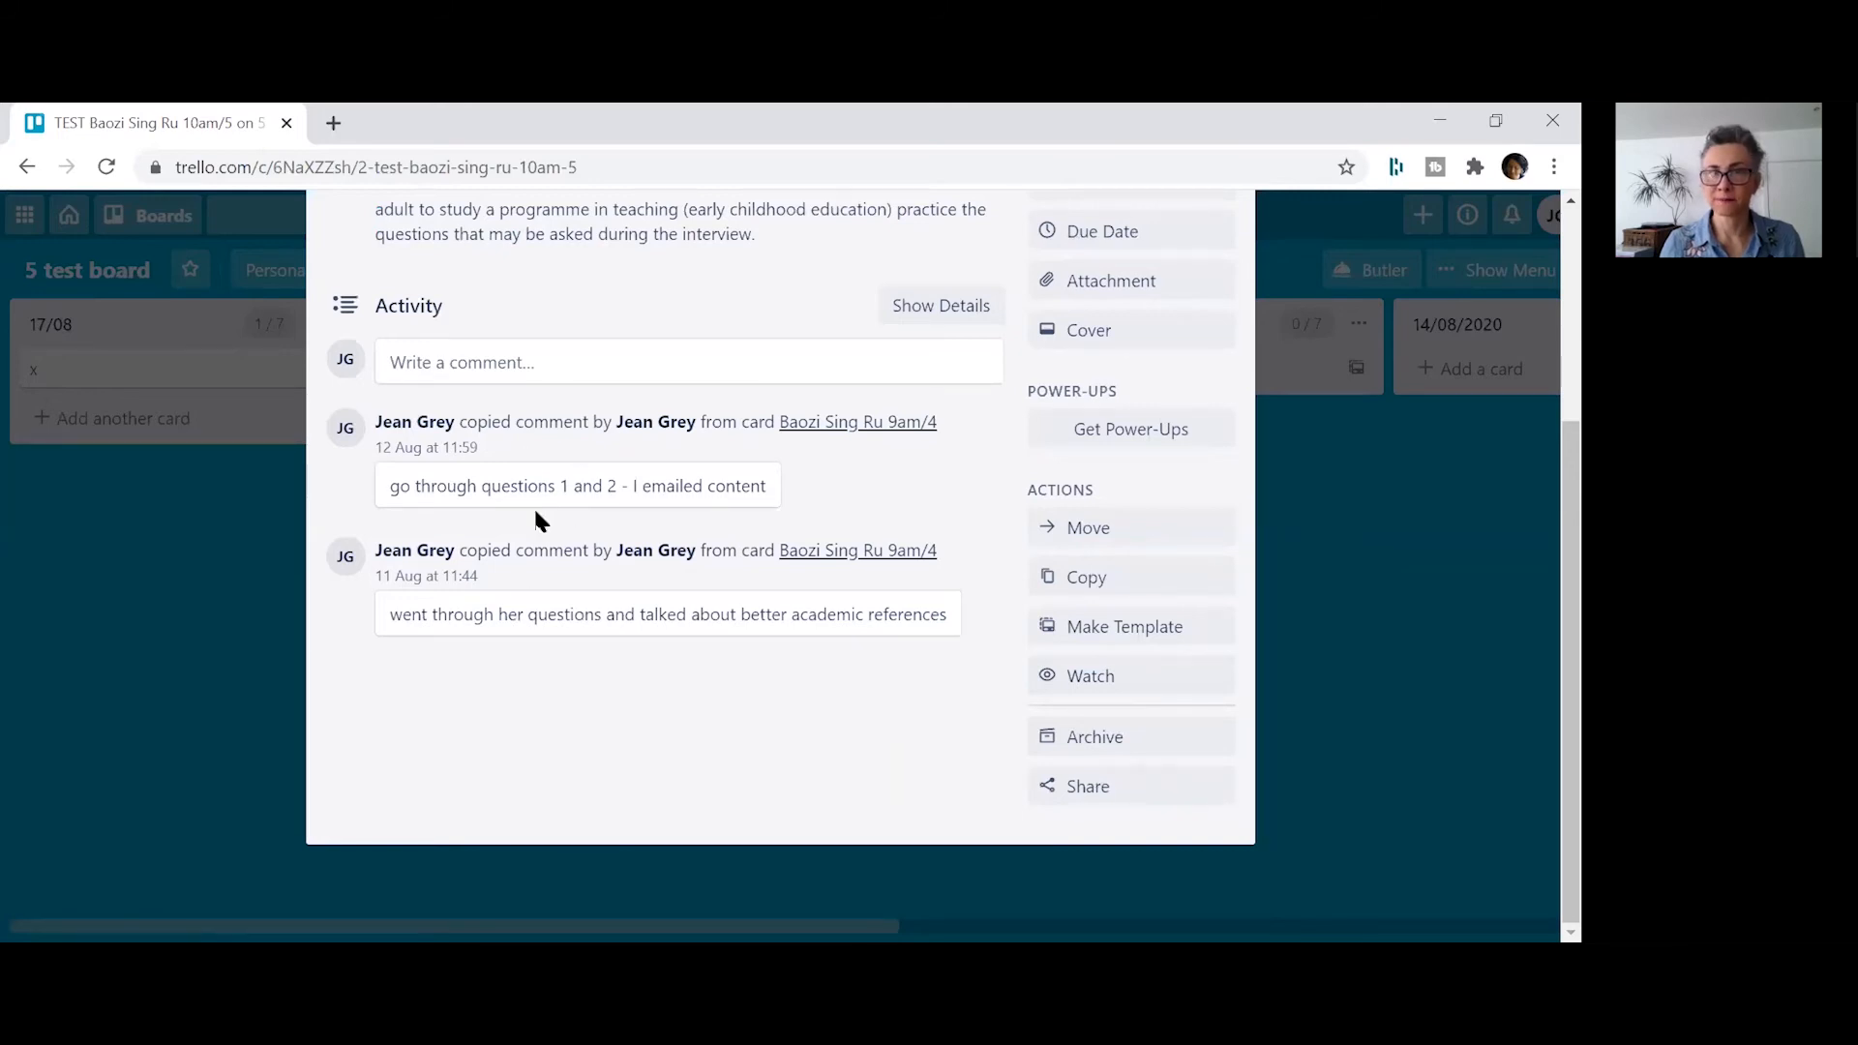
{"action": "key", "text": "Escape"}
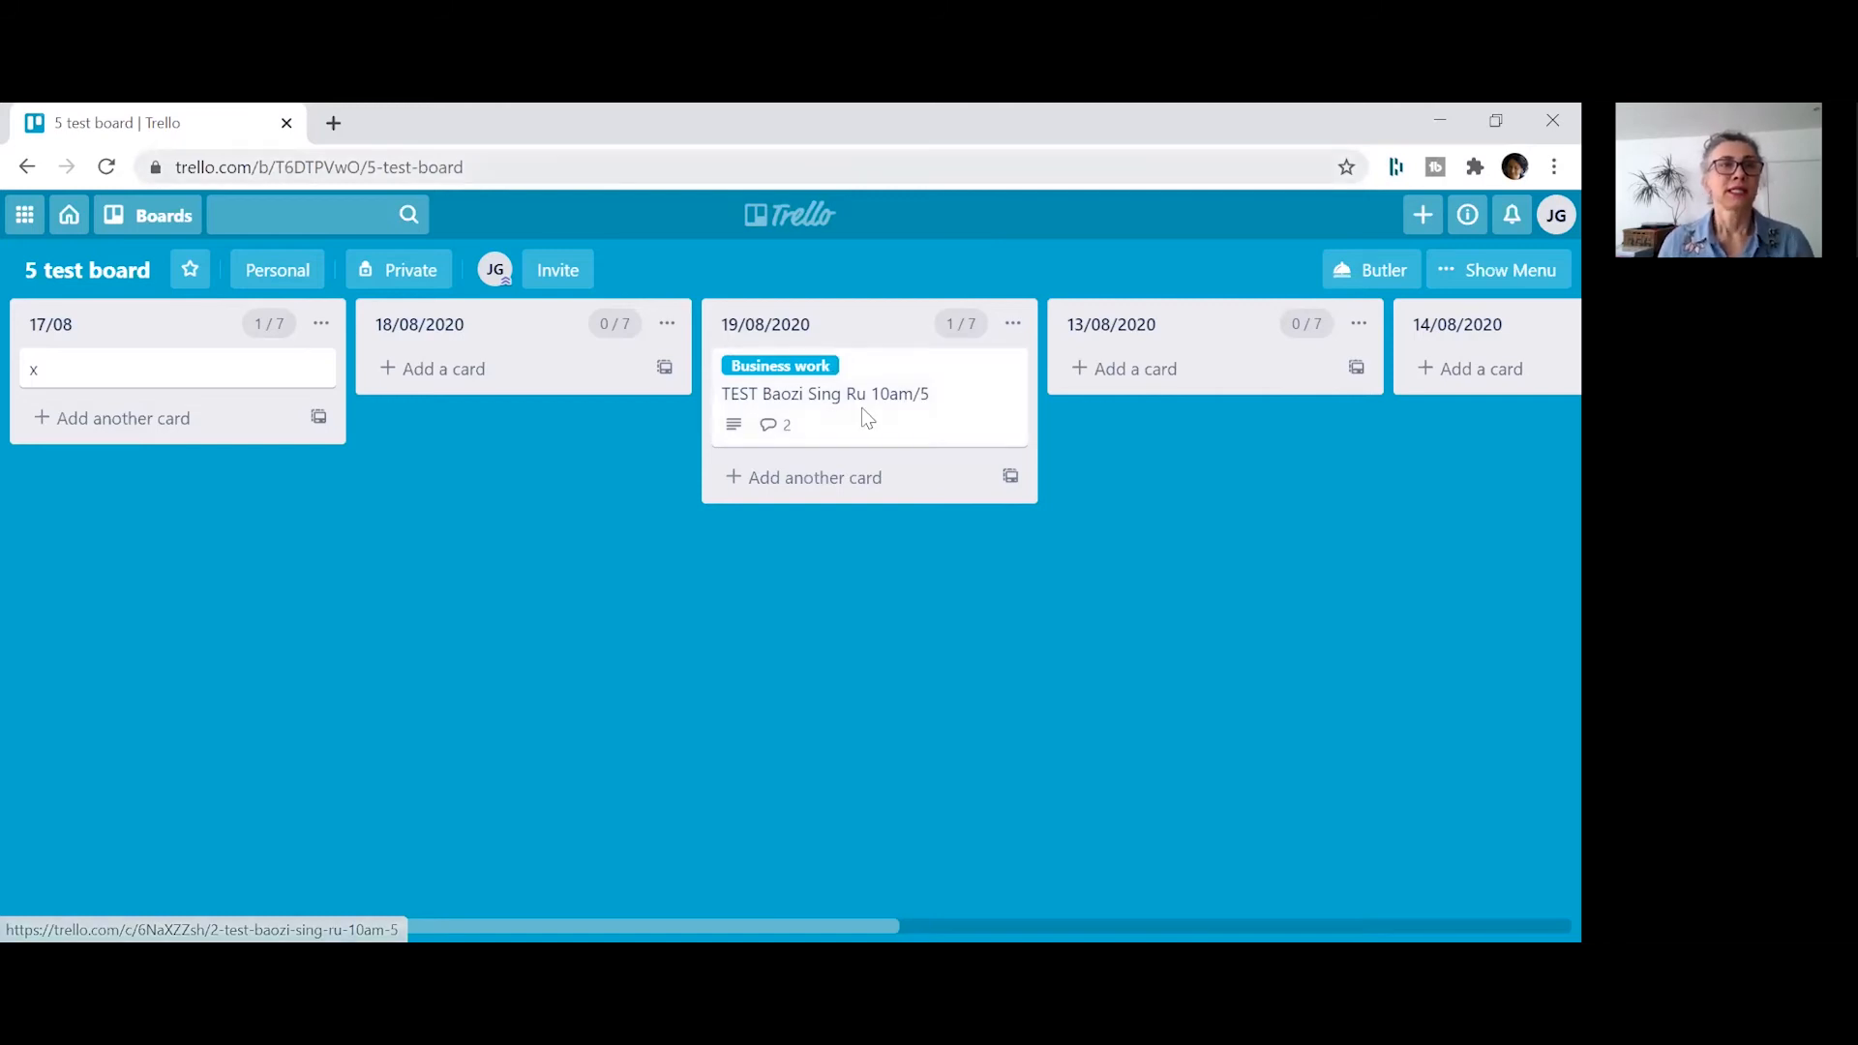
- Switch to the 2 Amazing 17/Aug board and look through the TOEFL 12am/ 8 card under 20/08/2020
{"action": "left_click", "coordinate": [198, 211]}
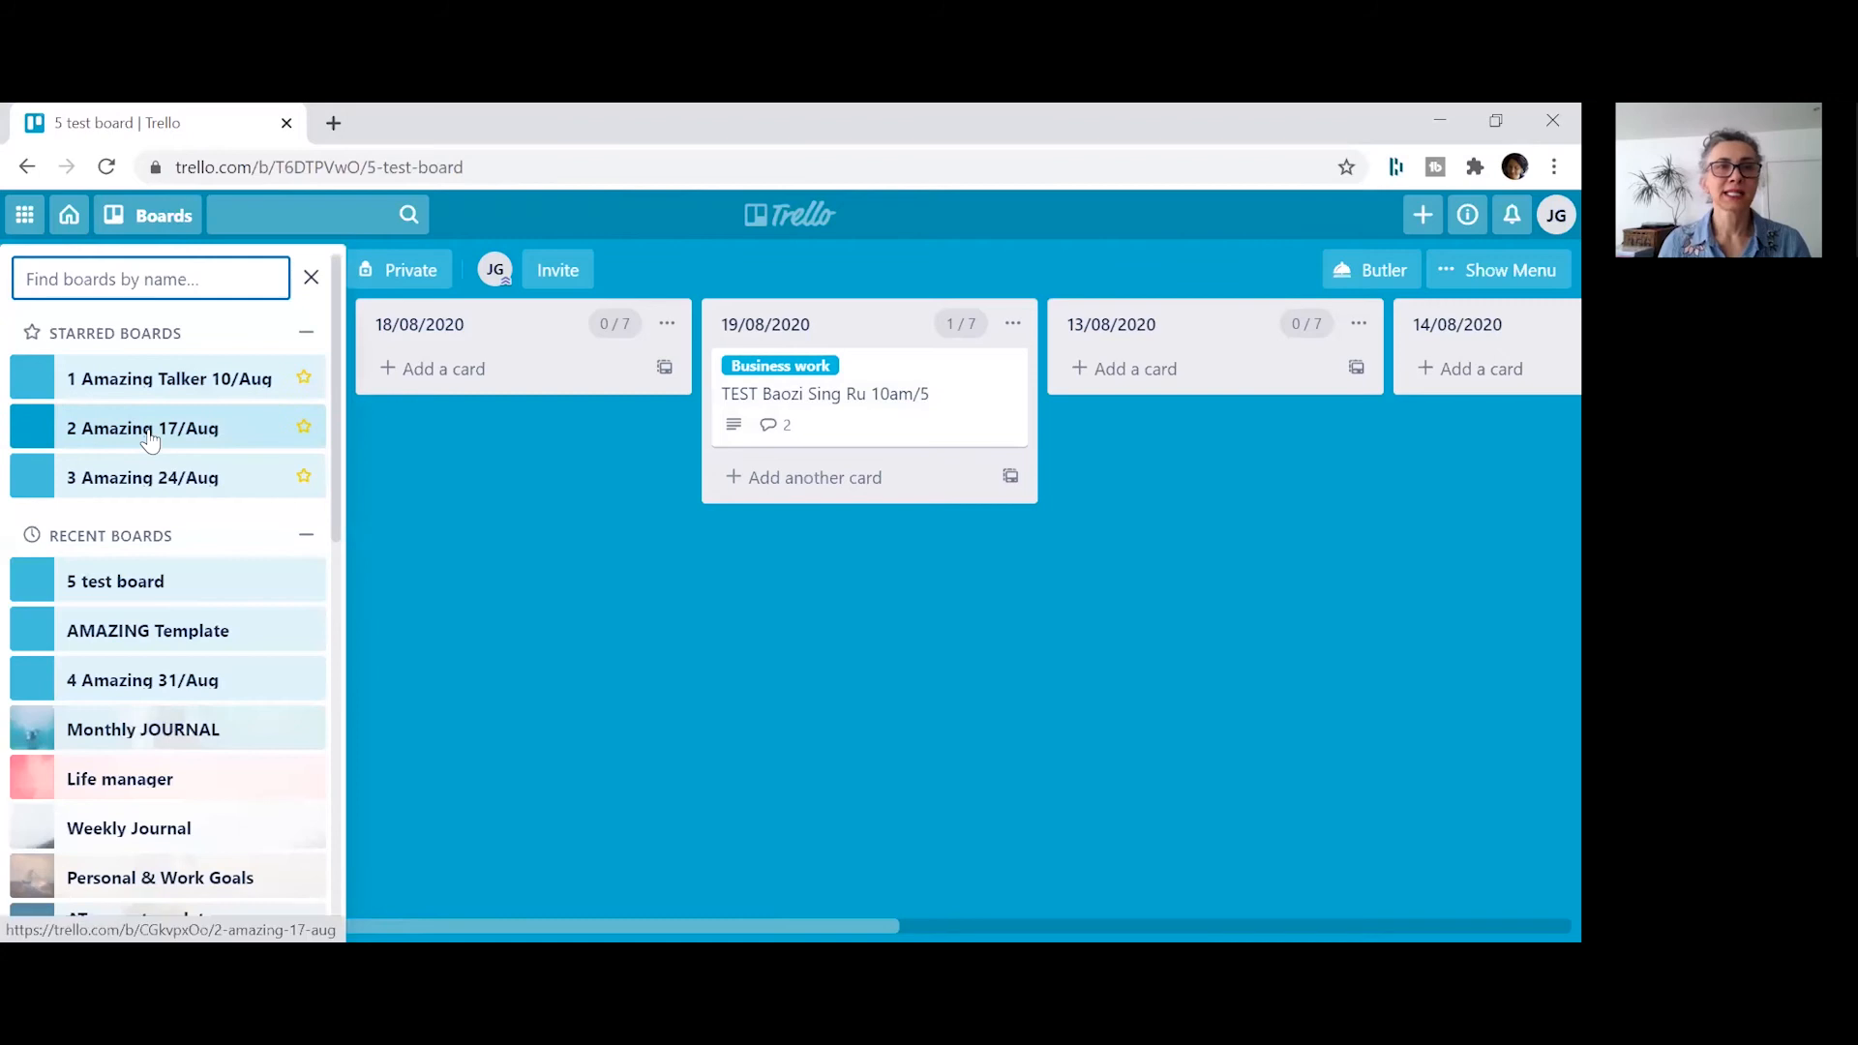
{"action": "left_click", "coordinate": [152, 435]}
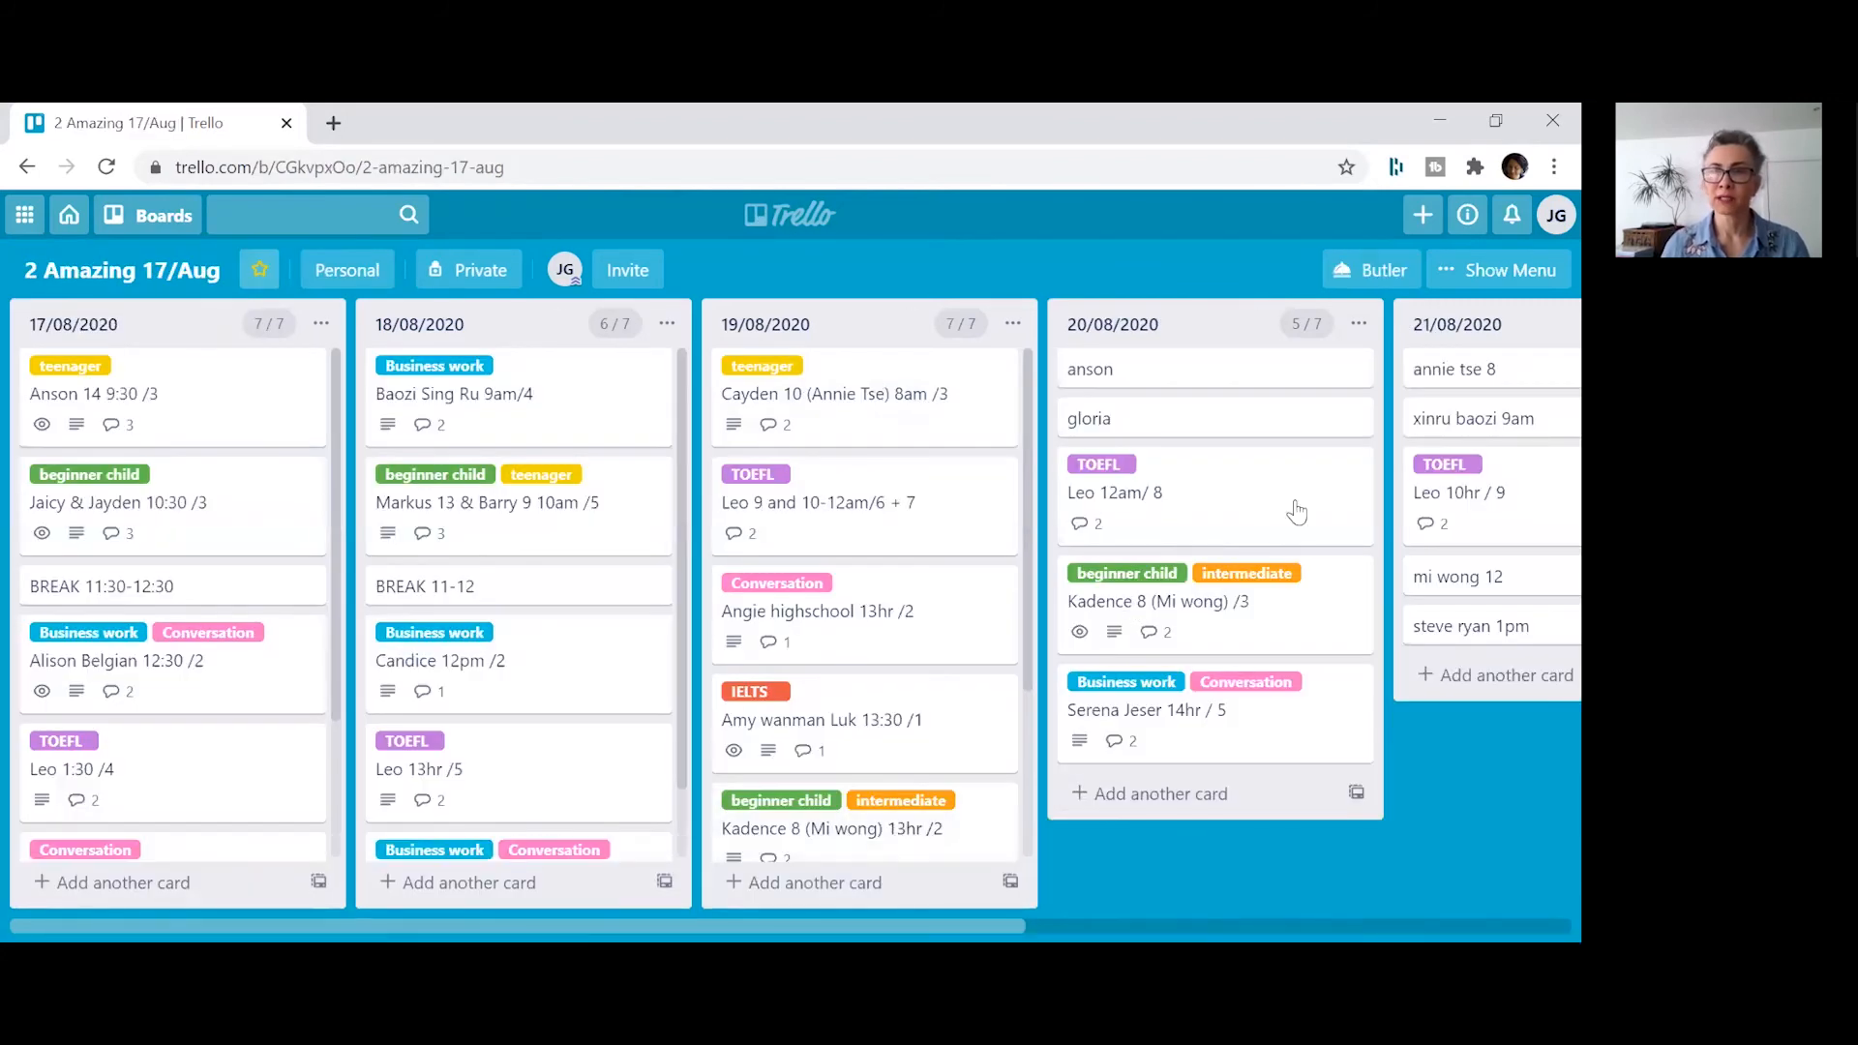
{"action": "left_click", "coordinate": [1297, 510]}
{"action": "scroll", "coordinate": [871, 726], "scroll_direction": "down", "scroll_amount": 3}
{"action": "scroll", "coordinate": [867, 730], "scroll_direction": "up", "scroll_amount": 3}
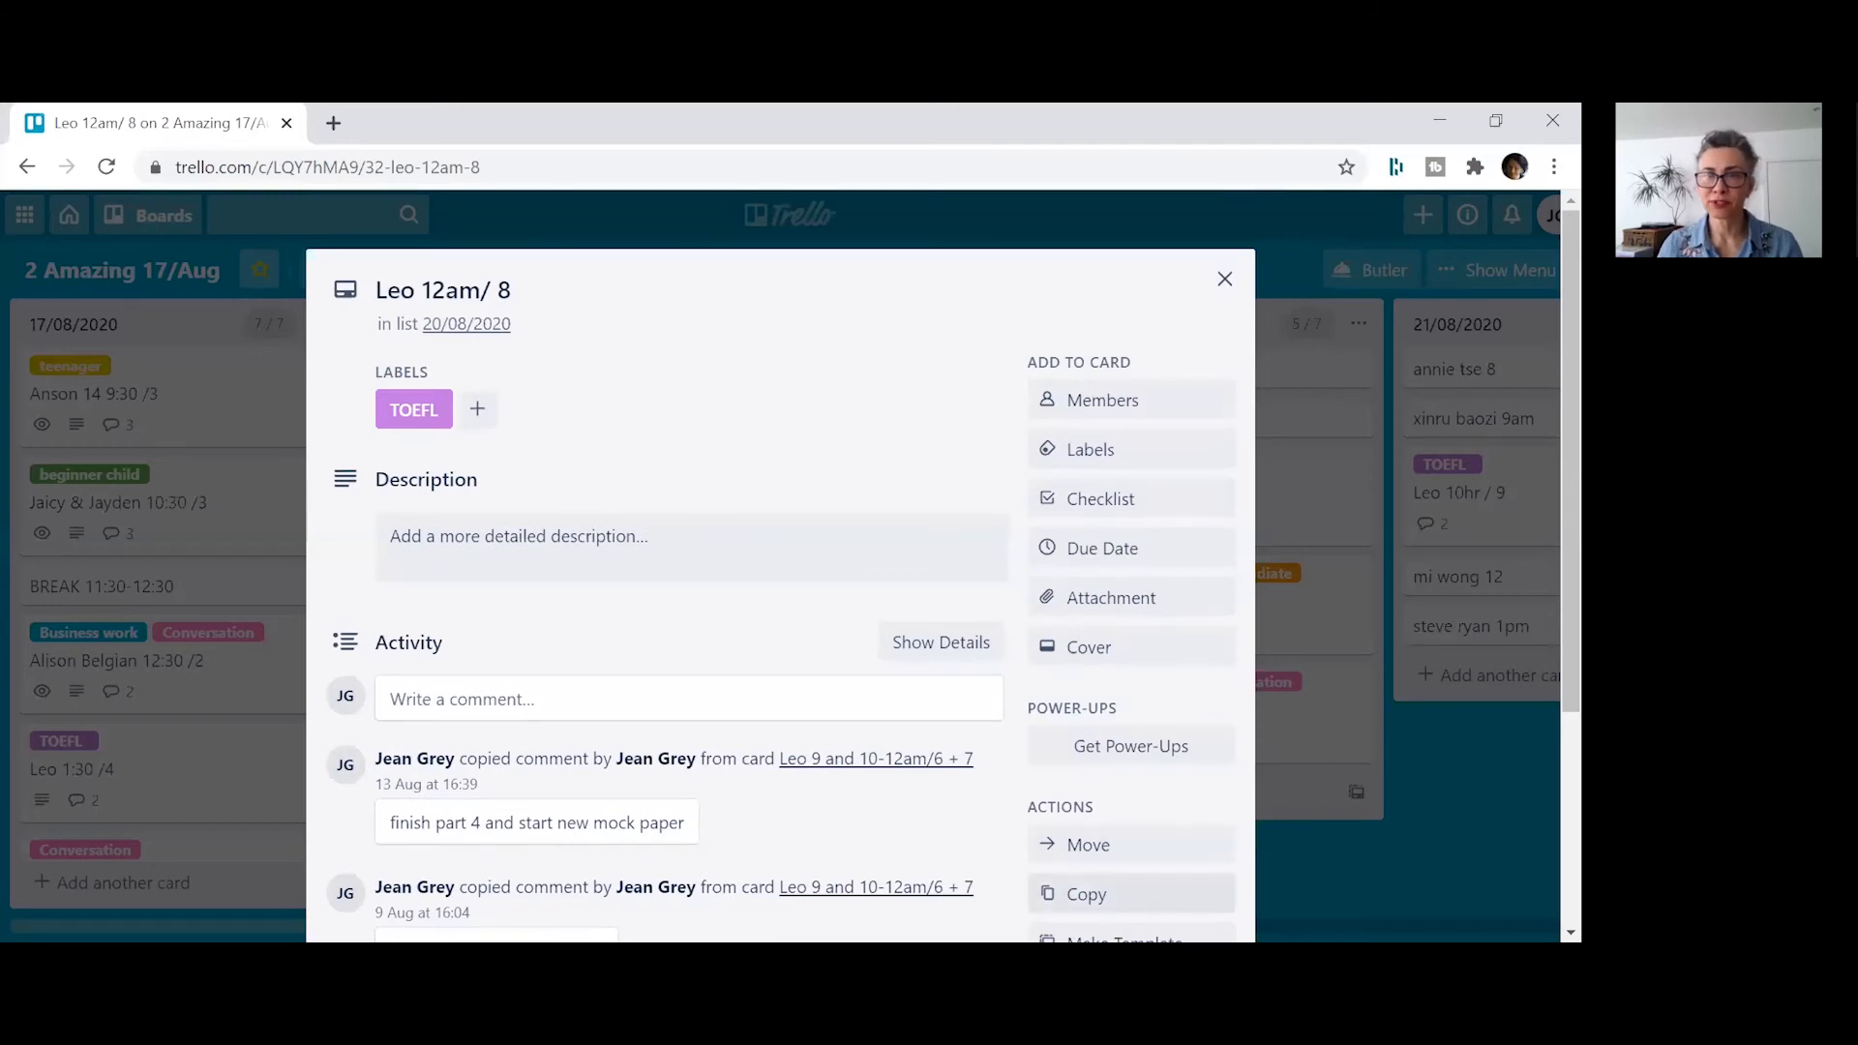
- Start a copy of the TOEFL card, adding TEST in front of its title and changing the time to 10am and the lesson number to 9
{"action": "left_click", "coordinate": [1132, 892]}
{"action": "left_click", "coordinate": [1170, 547]}
{"action": "key", "text": "BackSpace"}
{"action": "type", "text": "9"}
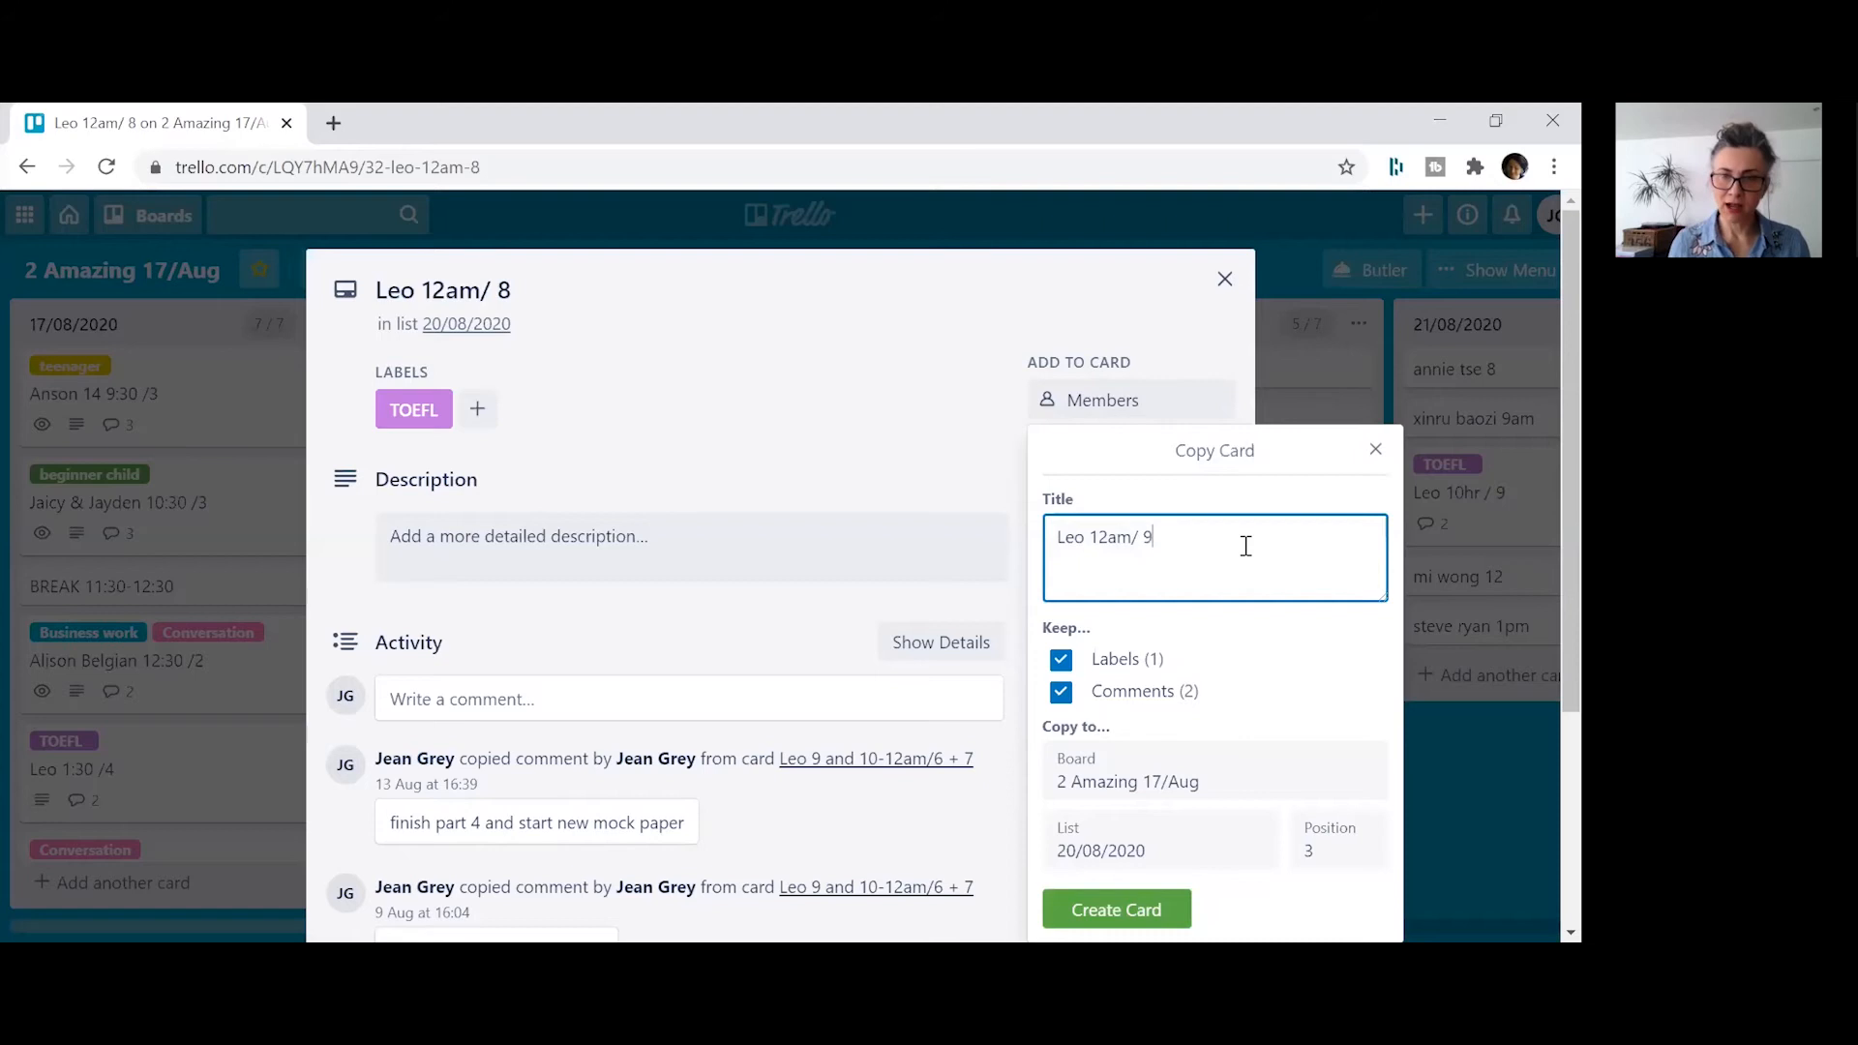
{"action": "left_click", "coordinate": [1059, 536]}
{"action": "type", "text": "TEST"}
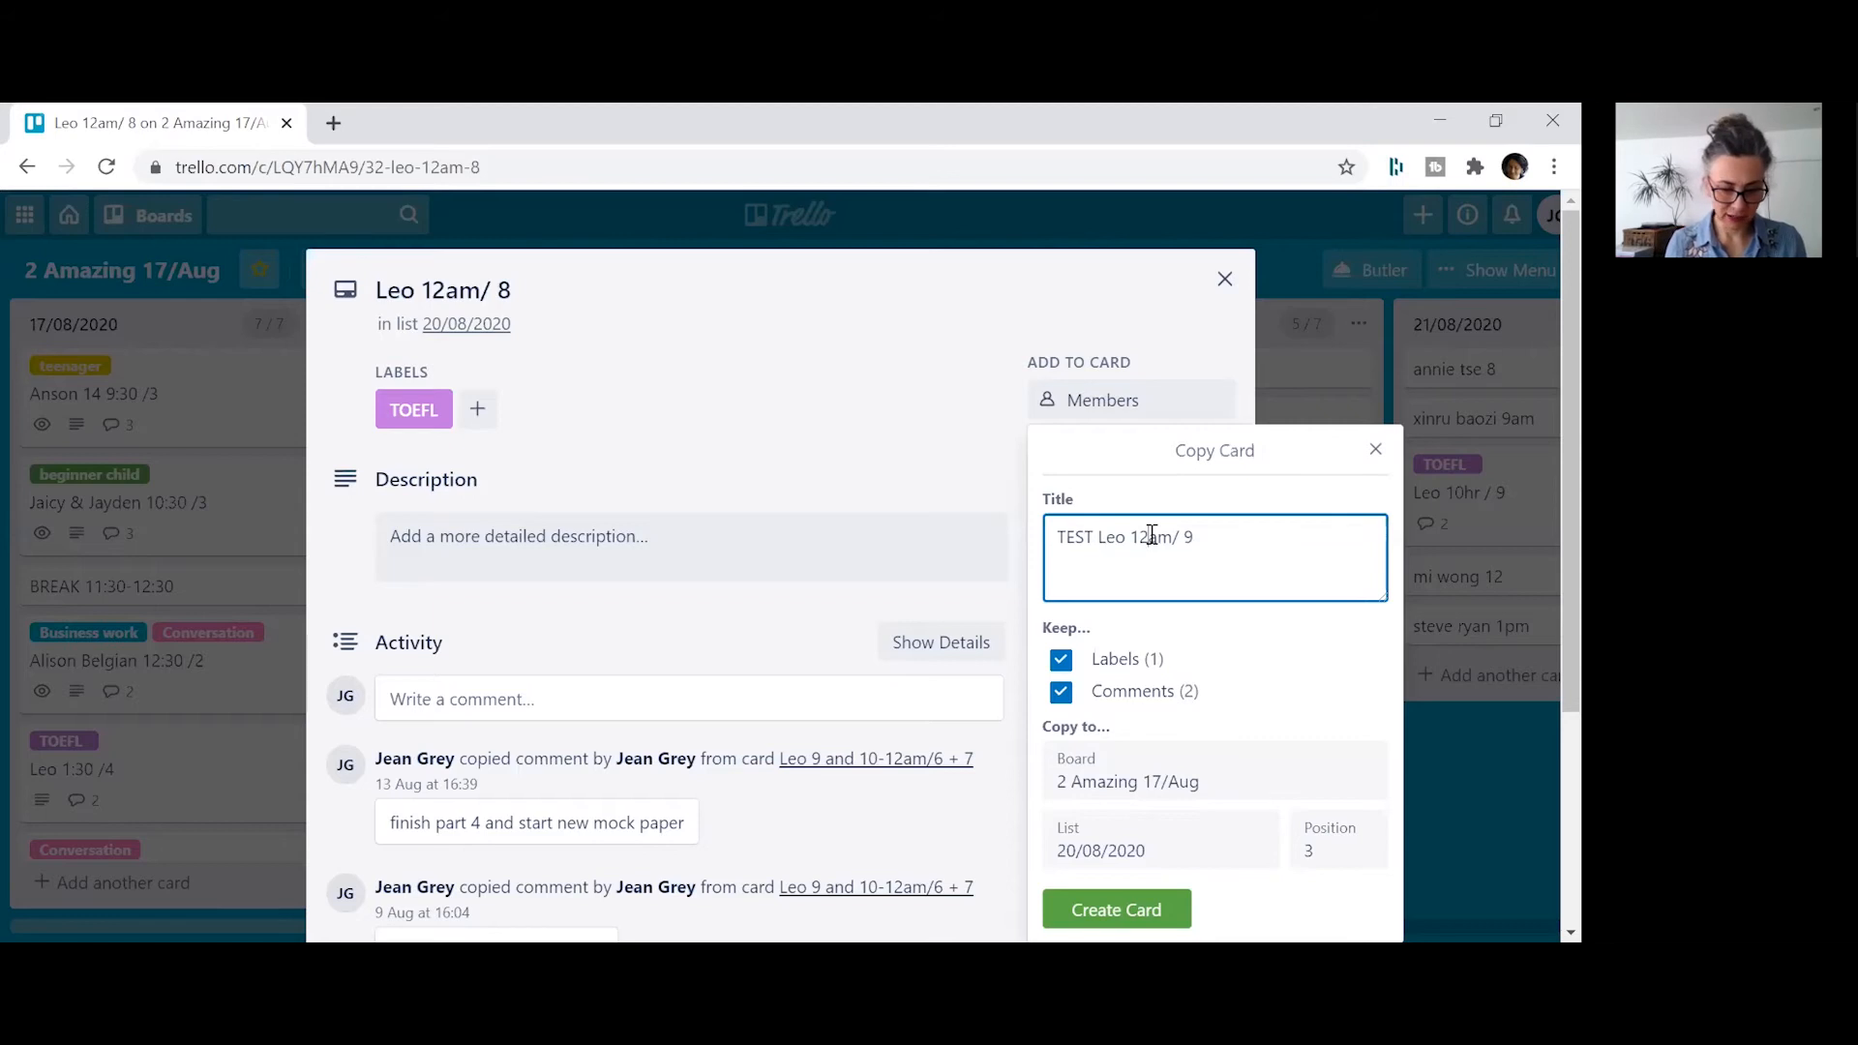
{"action": "left_click", "coordinate": [1151, 535]}
{"action": "key", "text": "BackSpace"}
{"action": "type", "text": "0"}
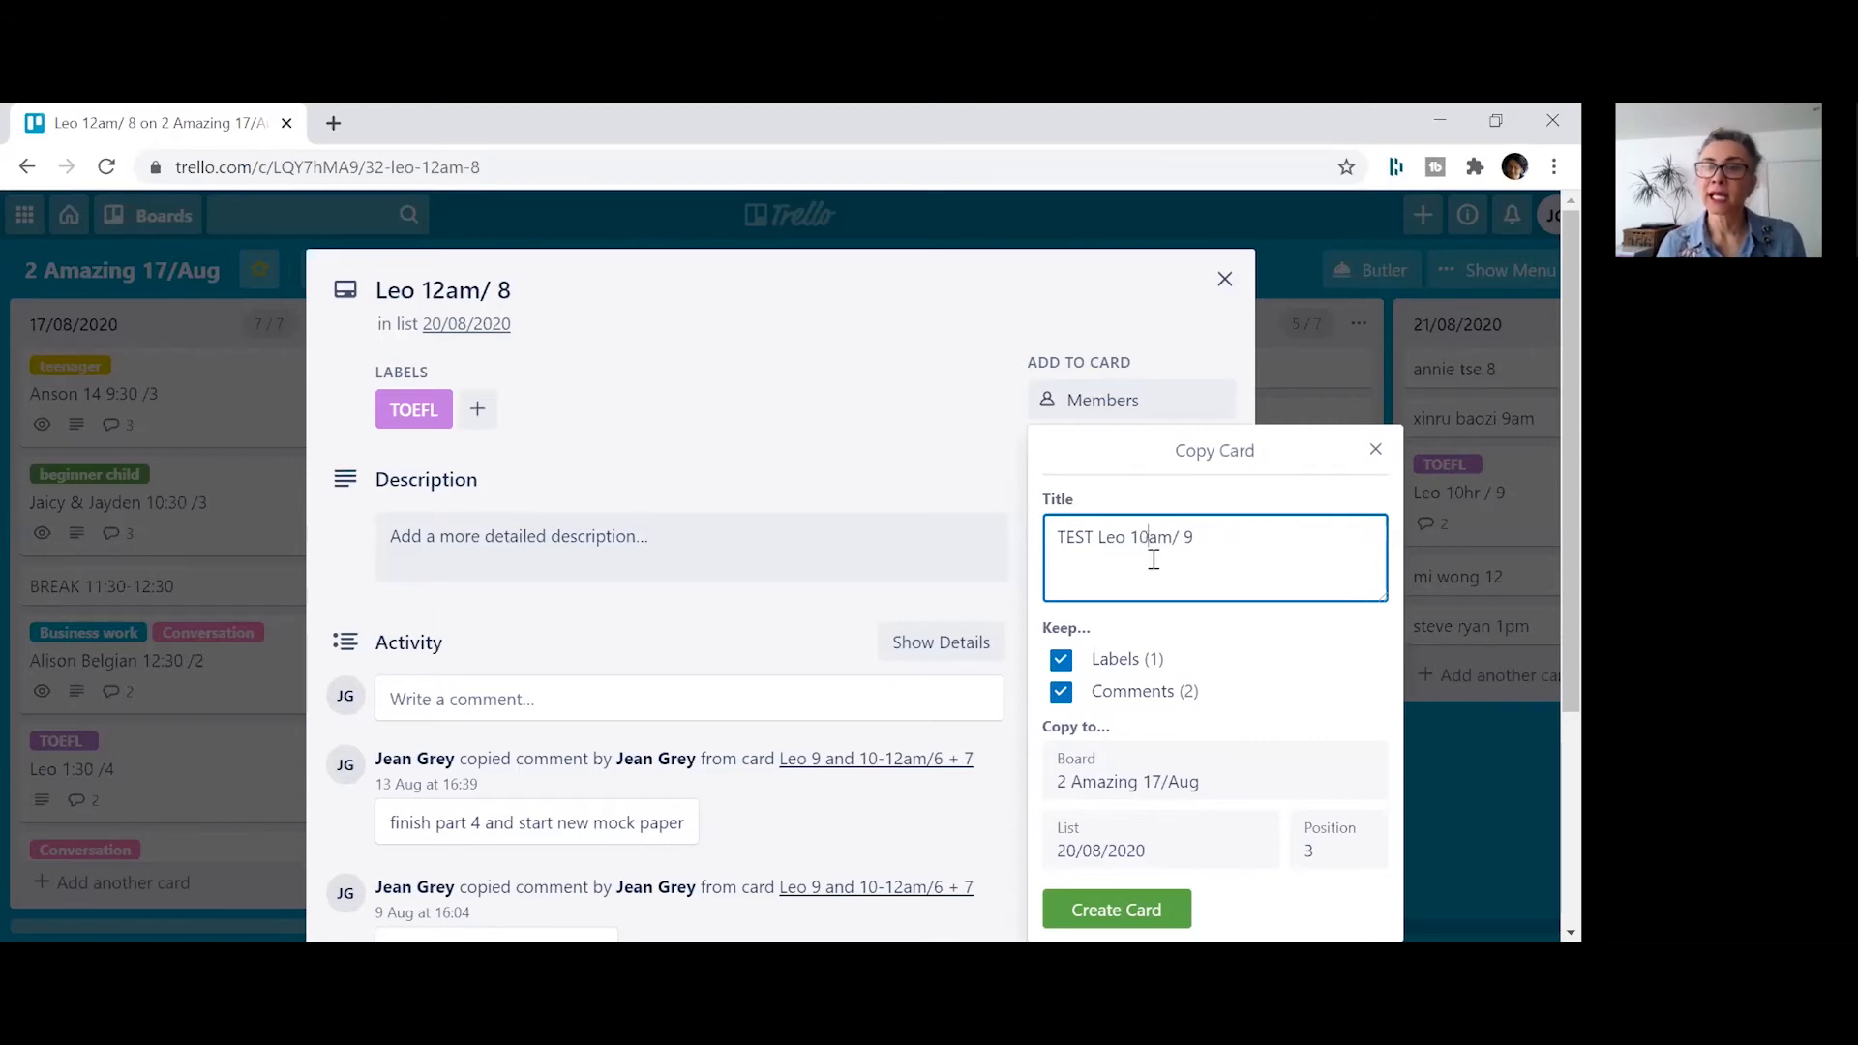
- Create the copy at position 1 of the 19/08/2020 list on 5 test board and close the original card
{"action": "left_click", "coordinate": [1179, 762]}
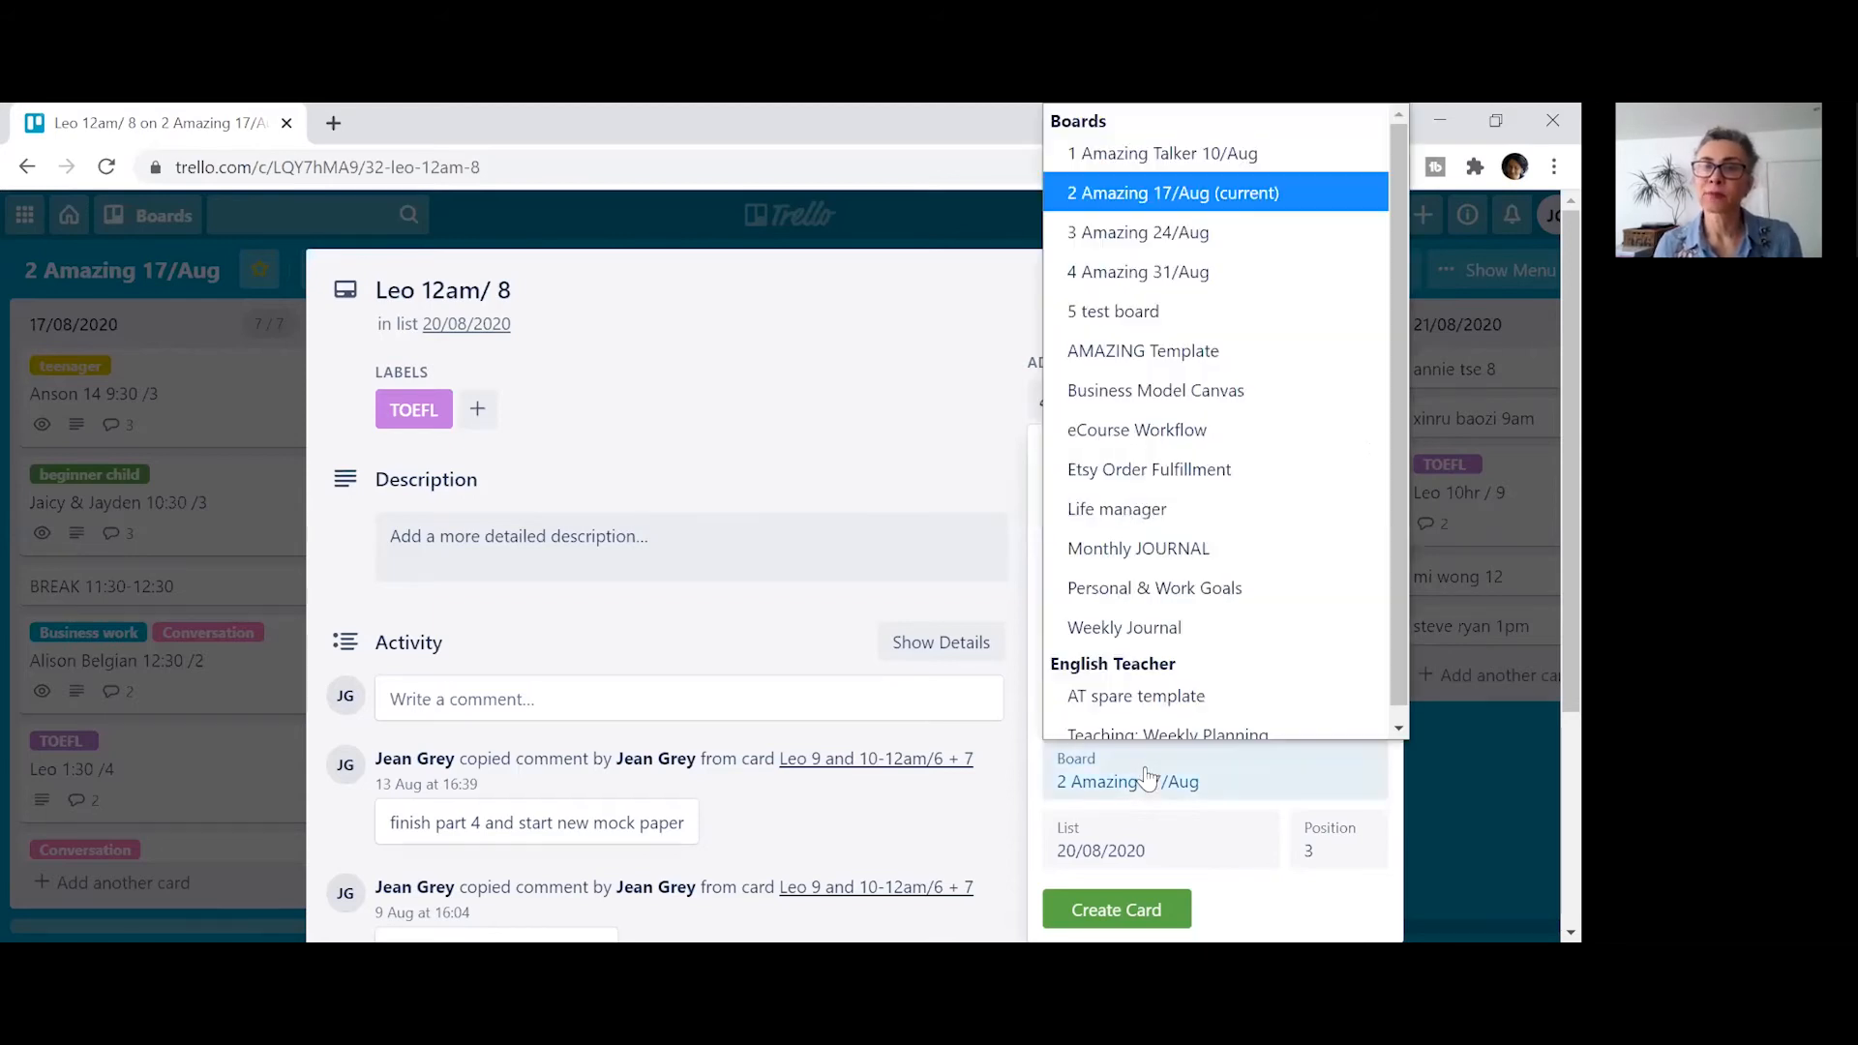
{"action": "left_click", "coordinate": [1138, 296]}
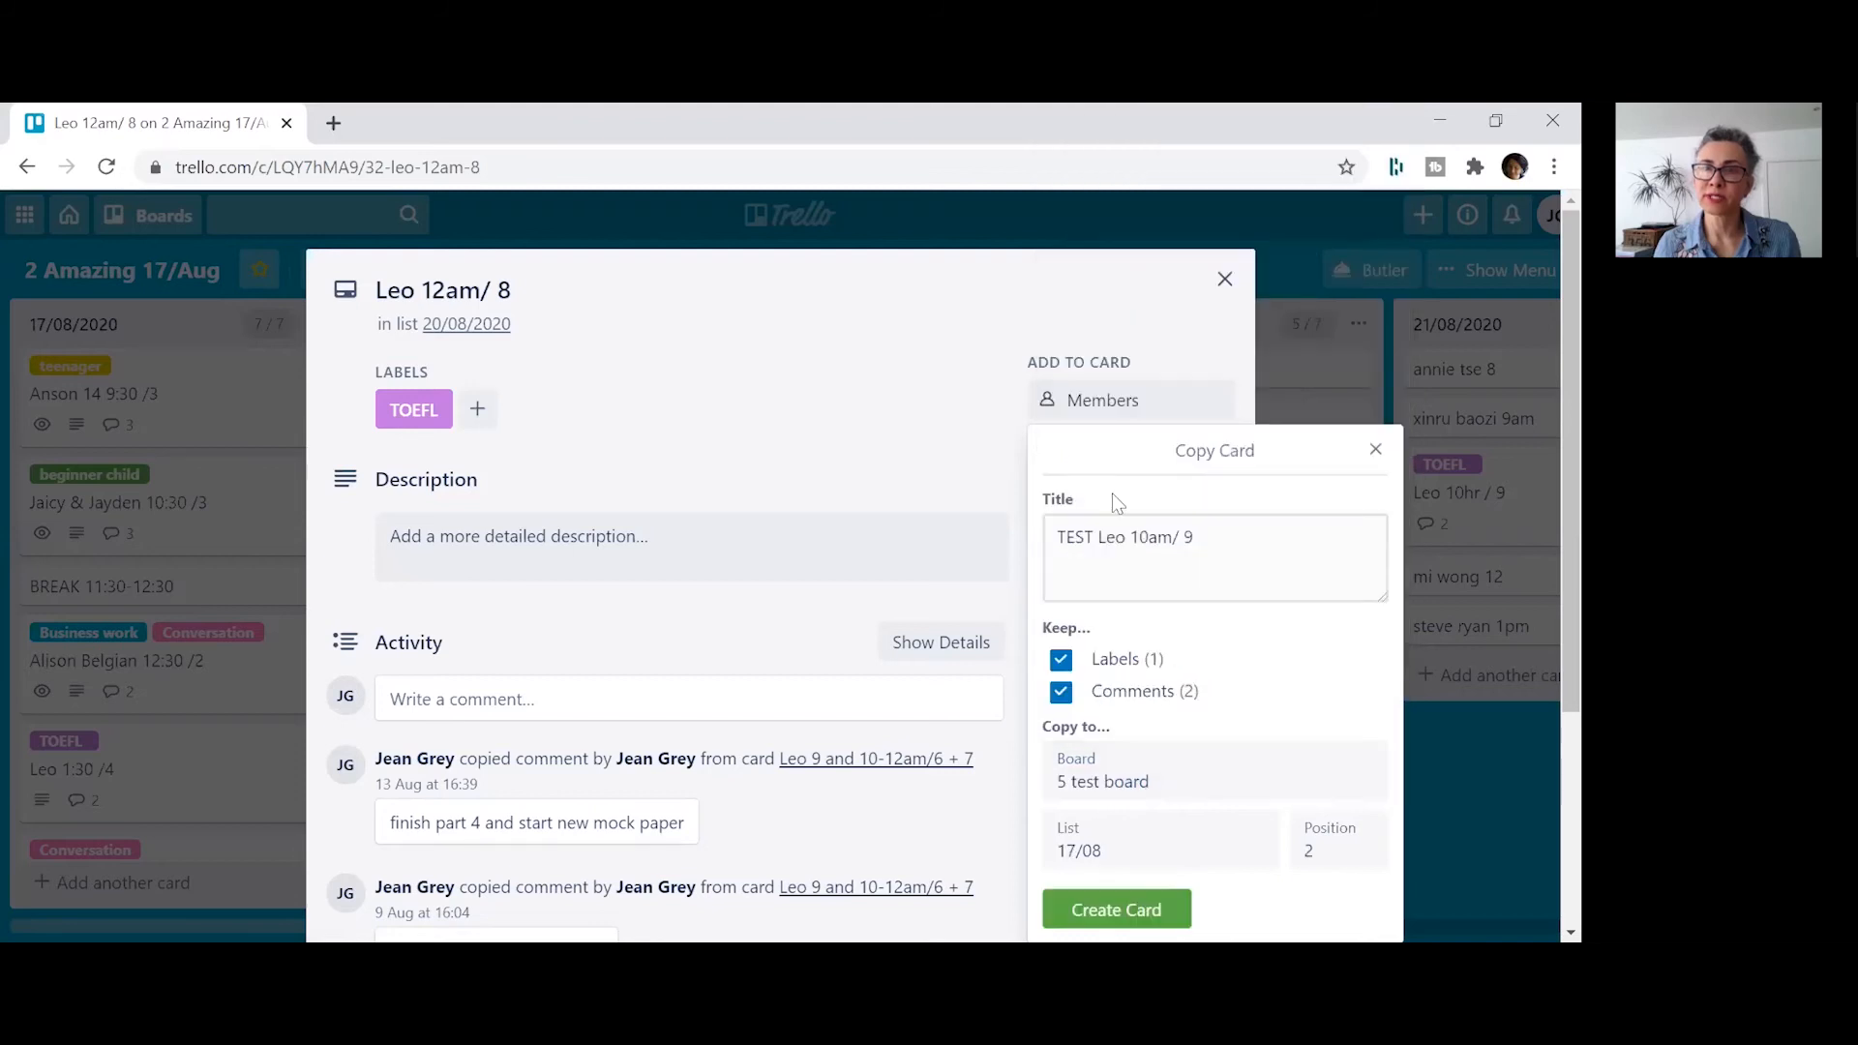
{"action": "left_click", "coordinate": [1167, 856]}
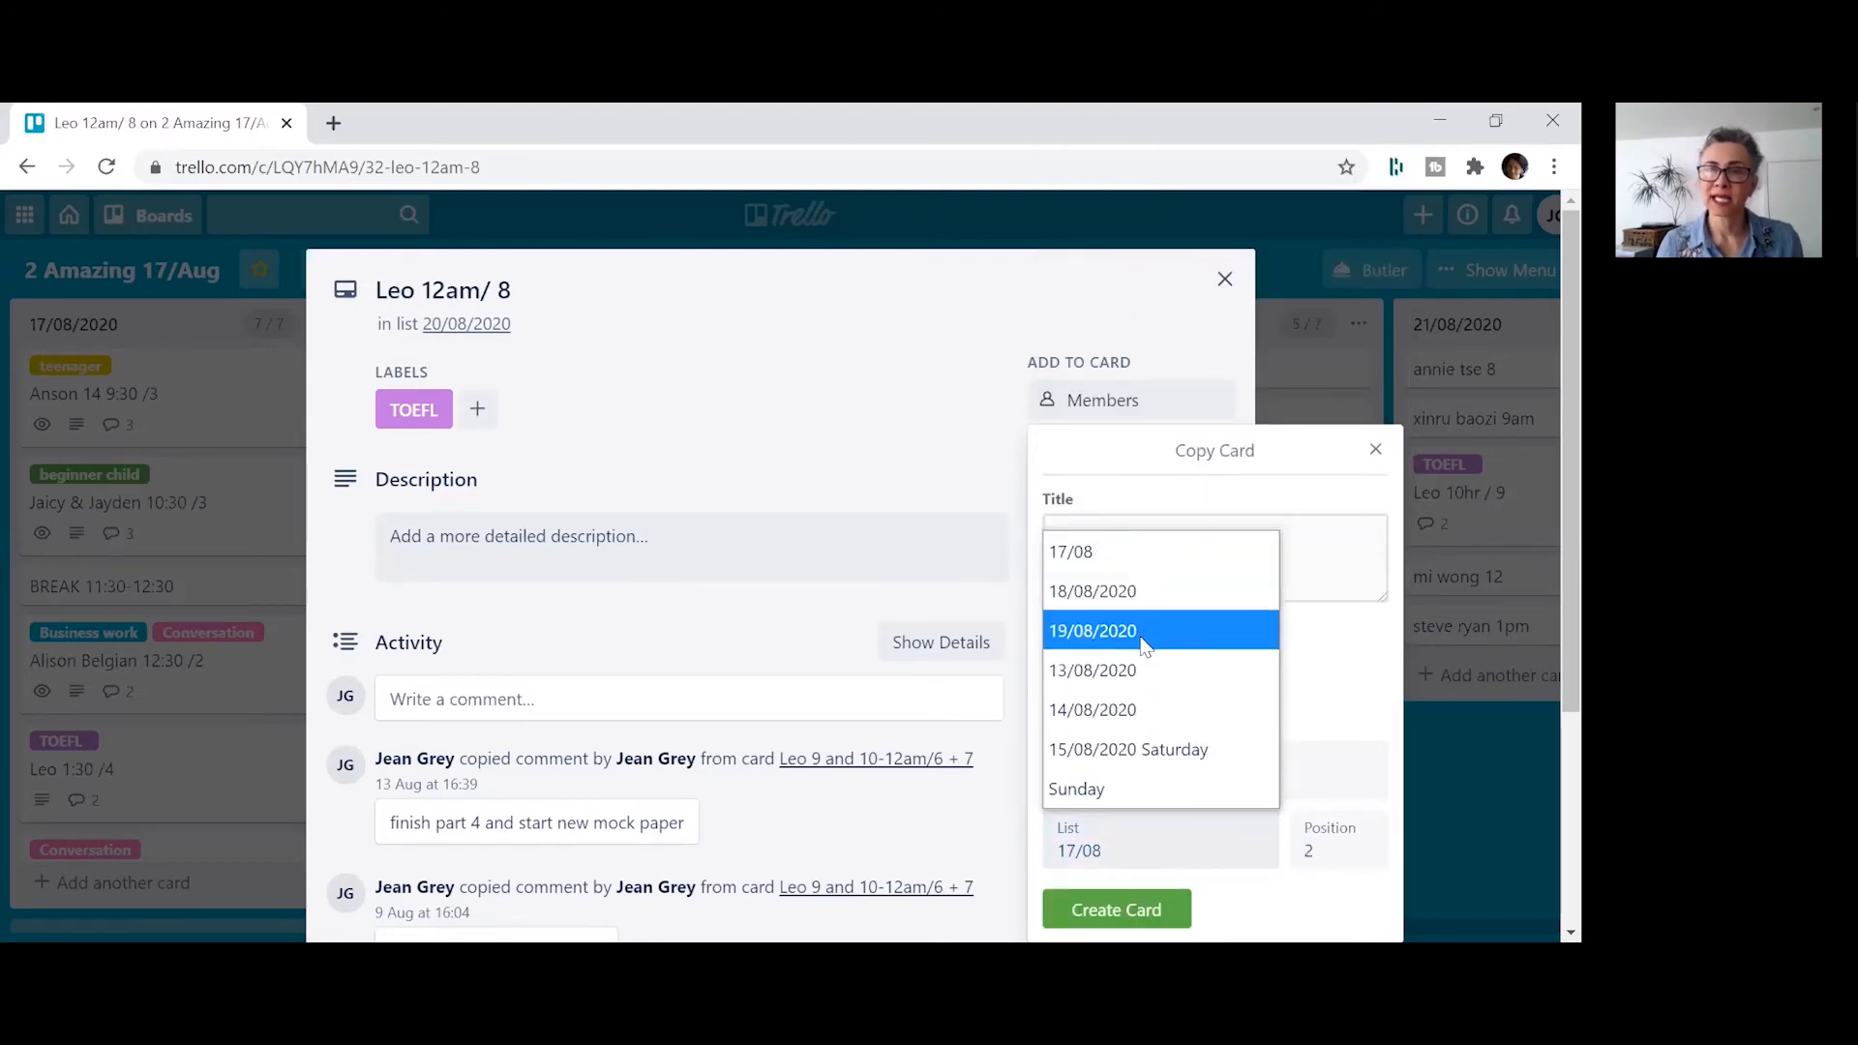
{"action": "left_click", "coordinate": [1152, 630]}
{"action": "left_click", "coordinate": [1331, 852]}
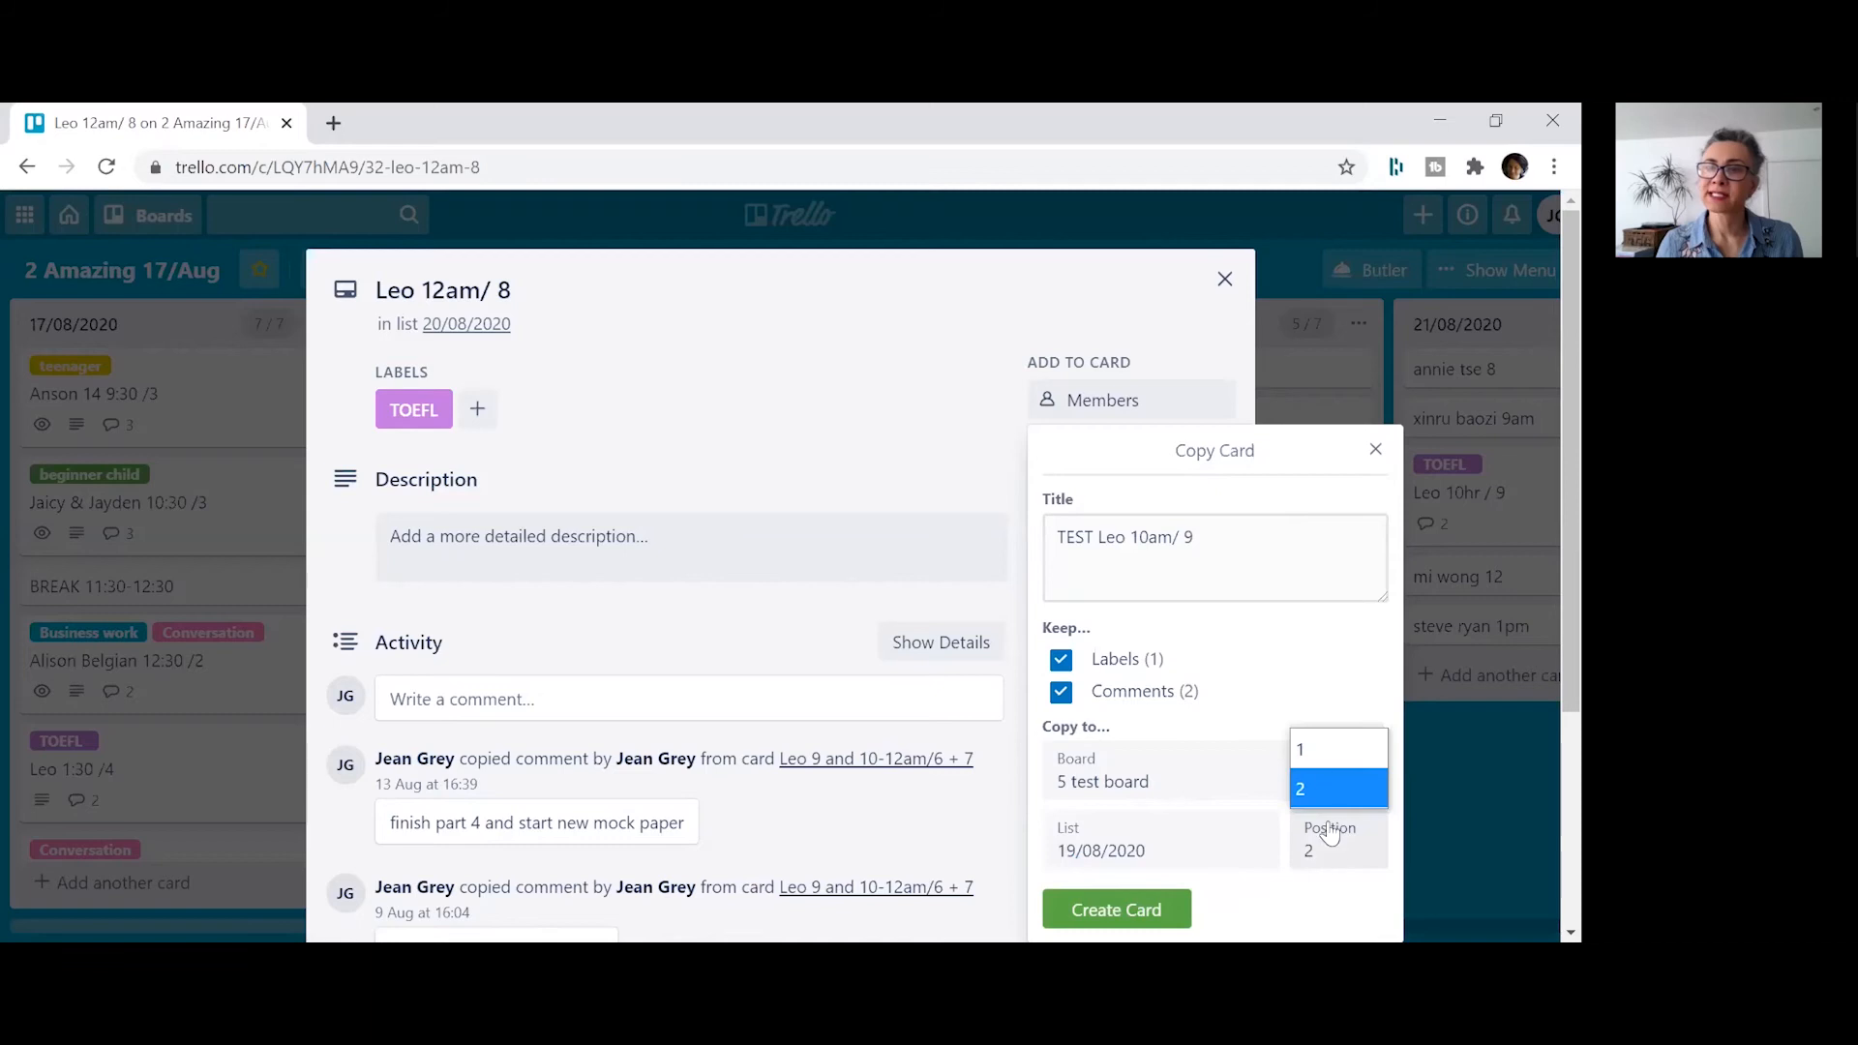
{"action": "left_click", "coordinate": [1323, 753]}
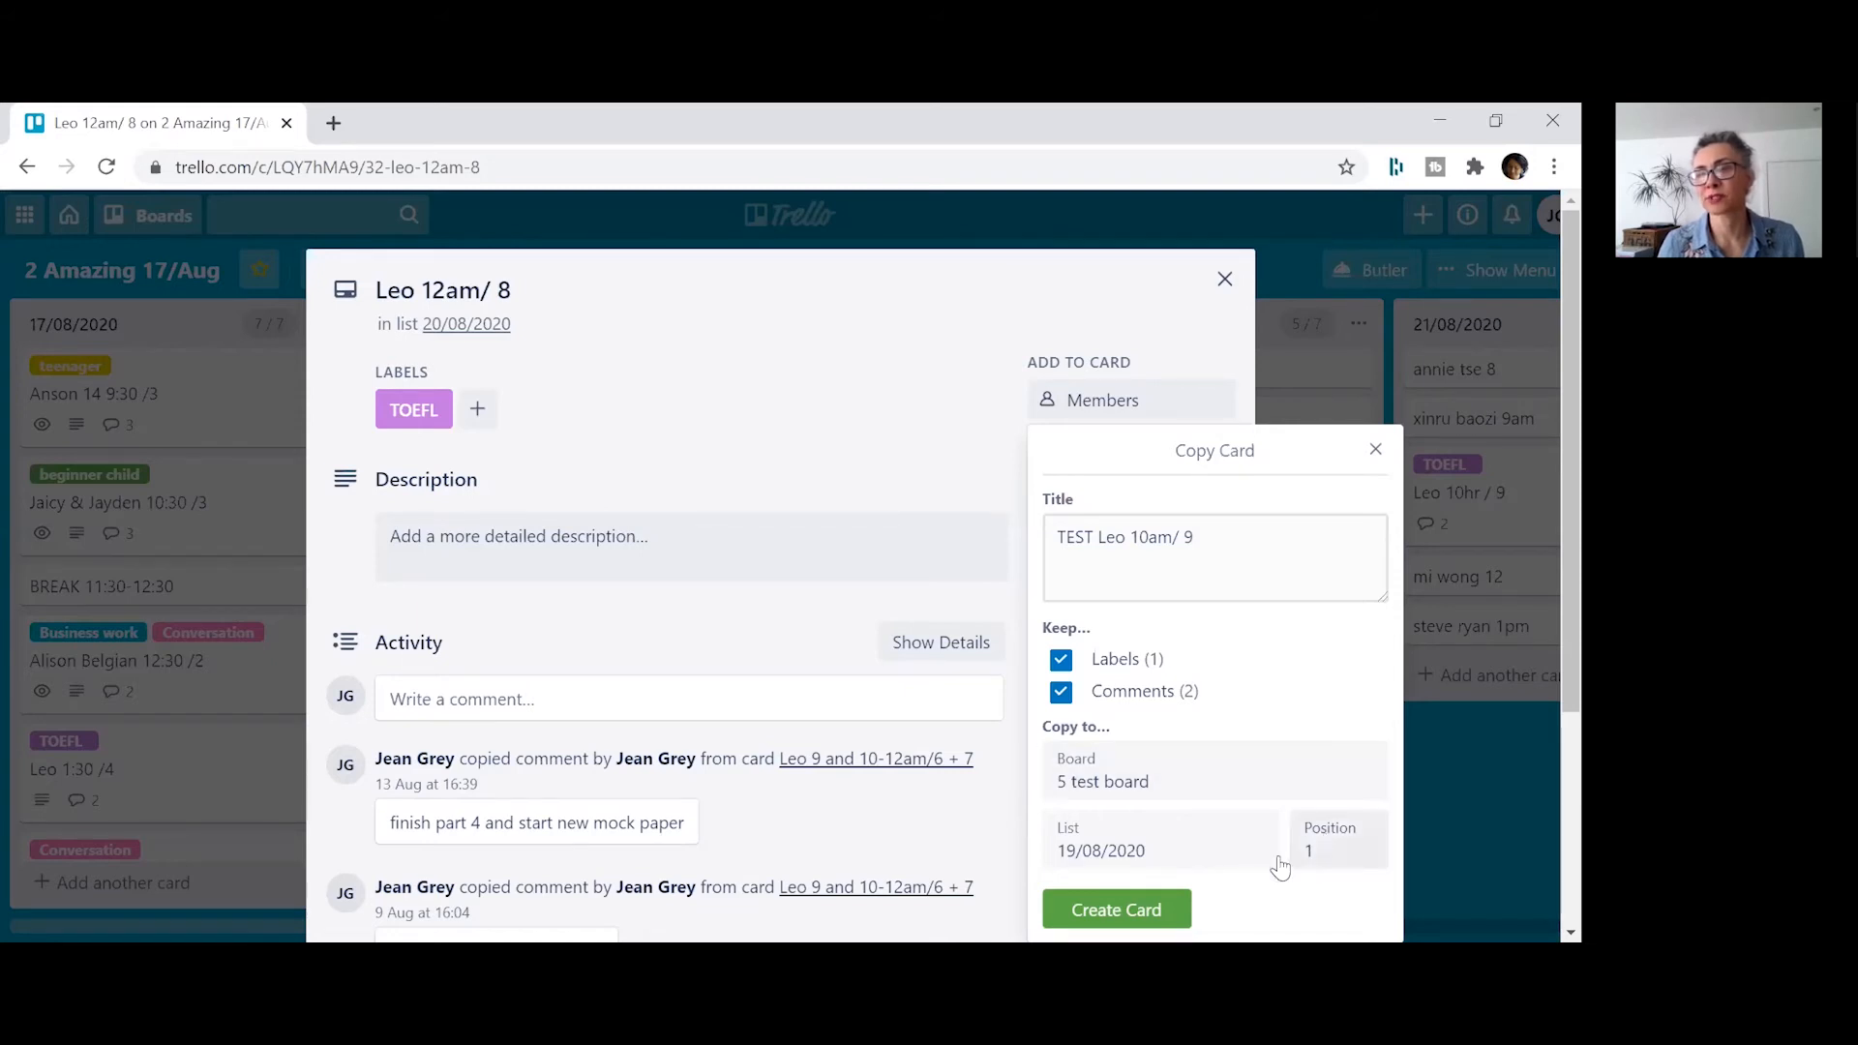
{"action": "left_click", "coordinate": [1122, 905]}
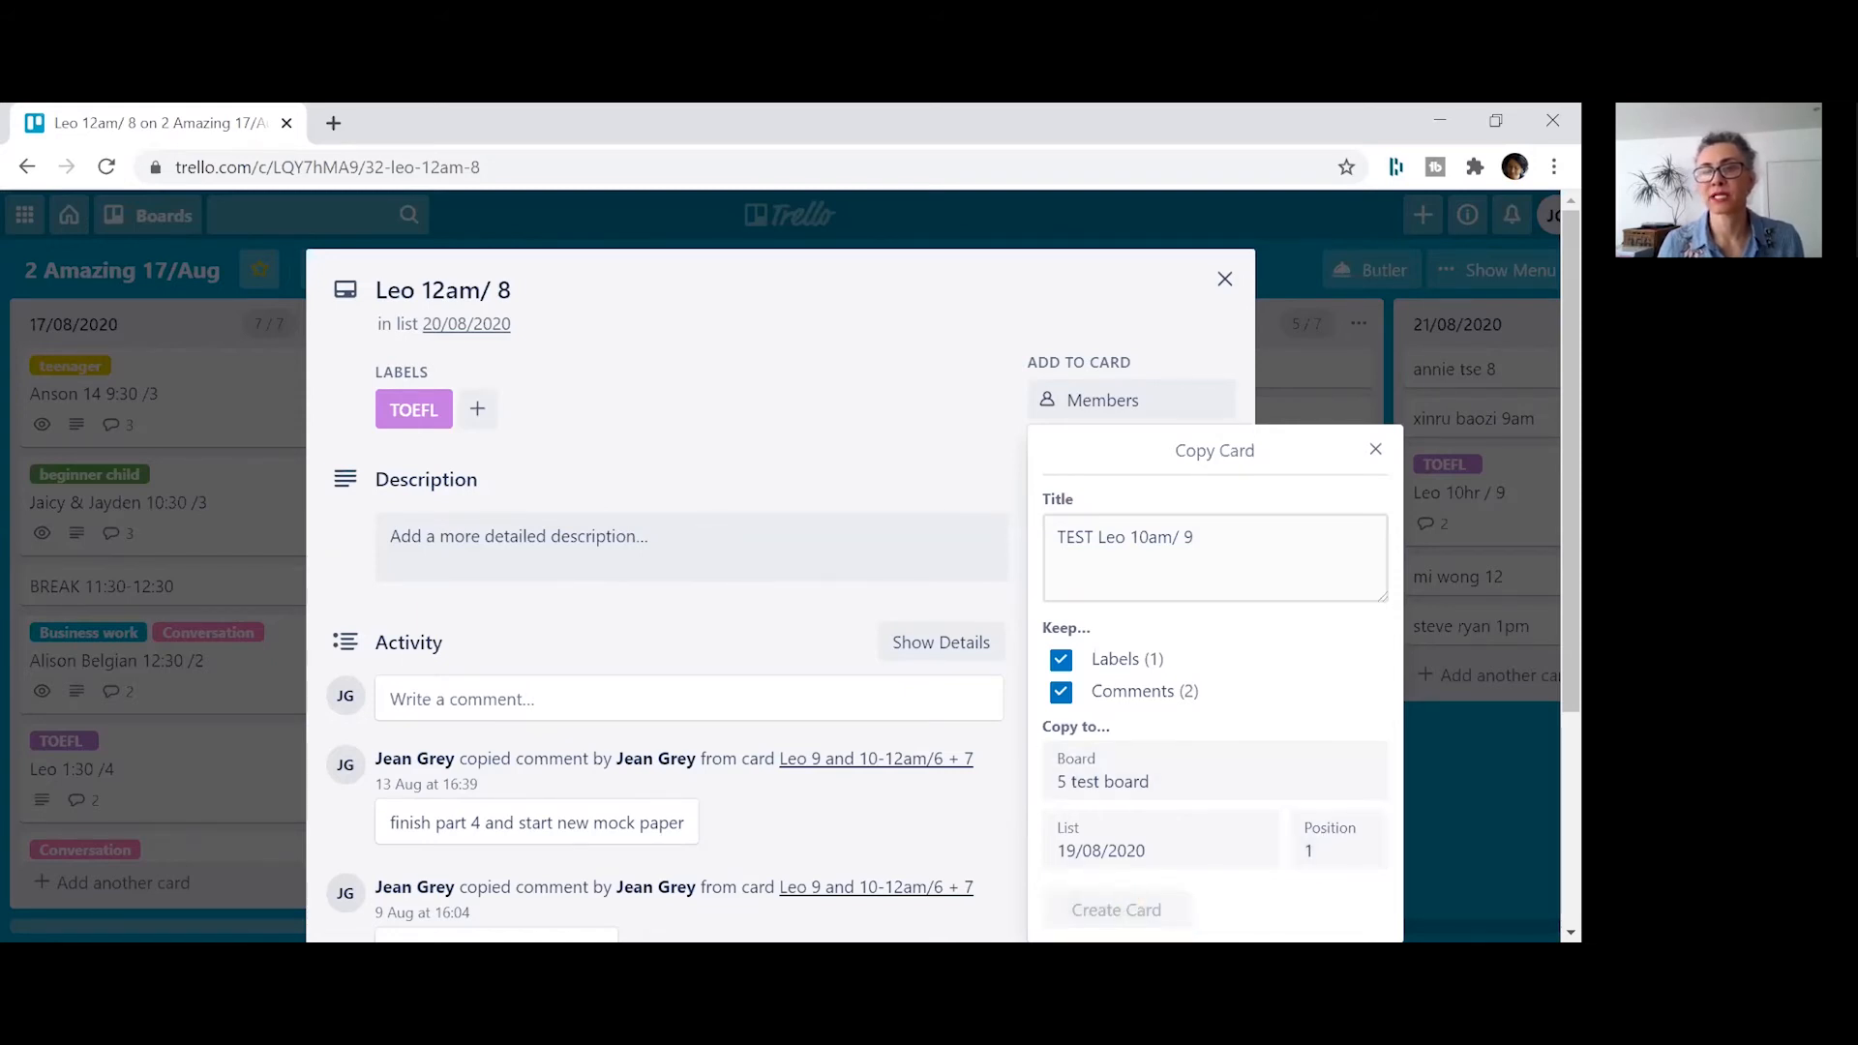
{"action": "left_click", "coordinate": [1224, 279]}
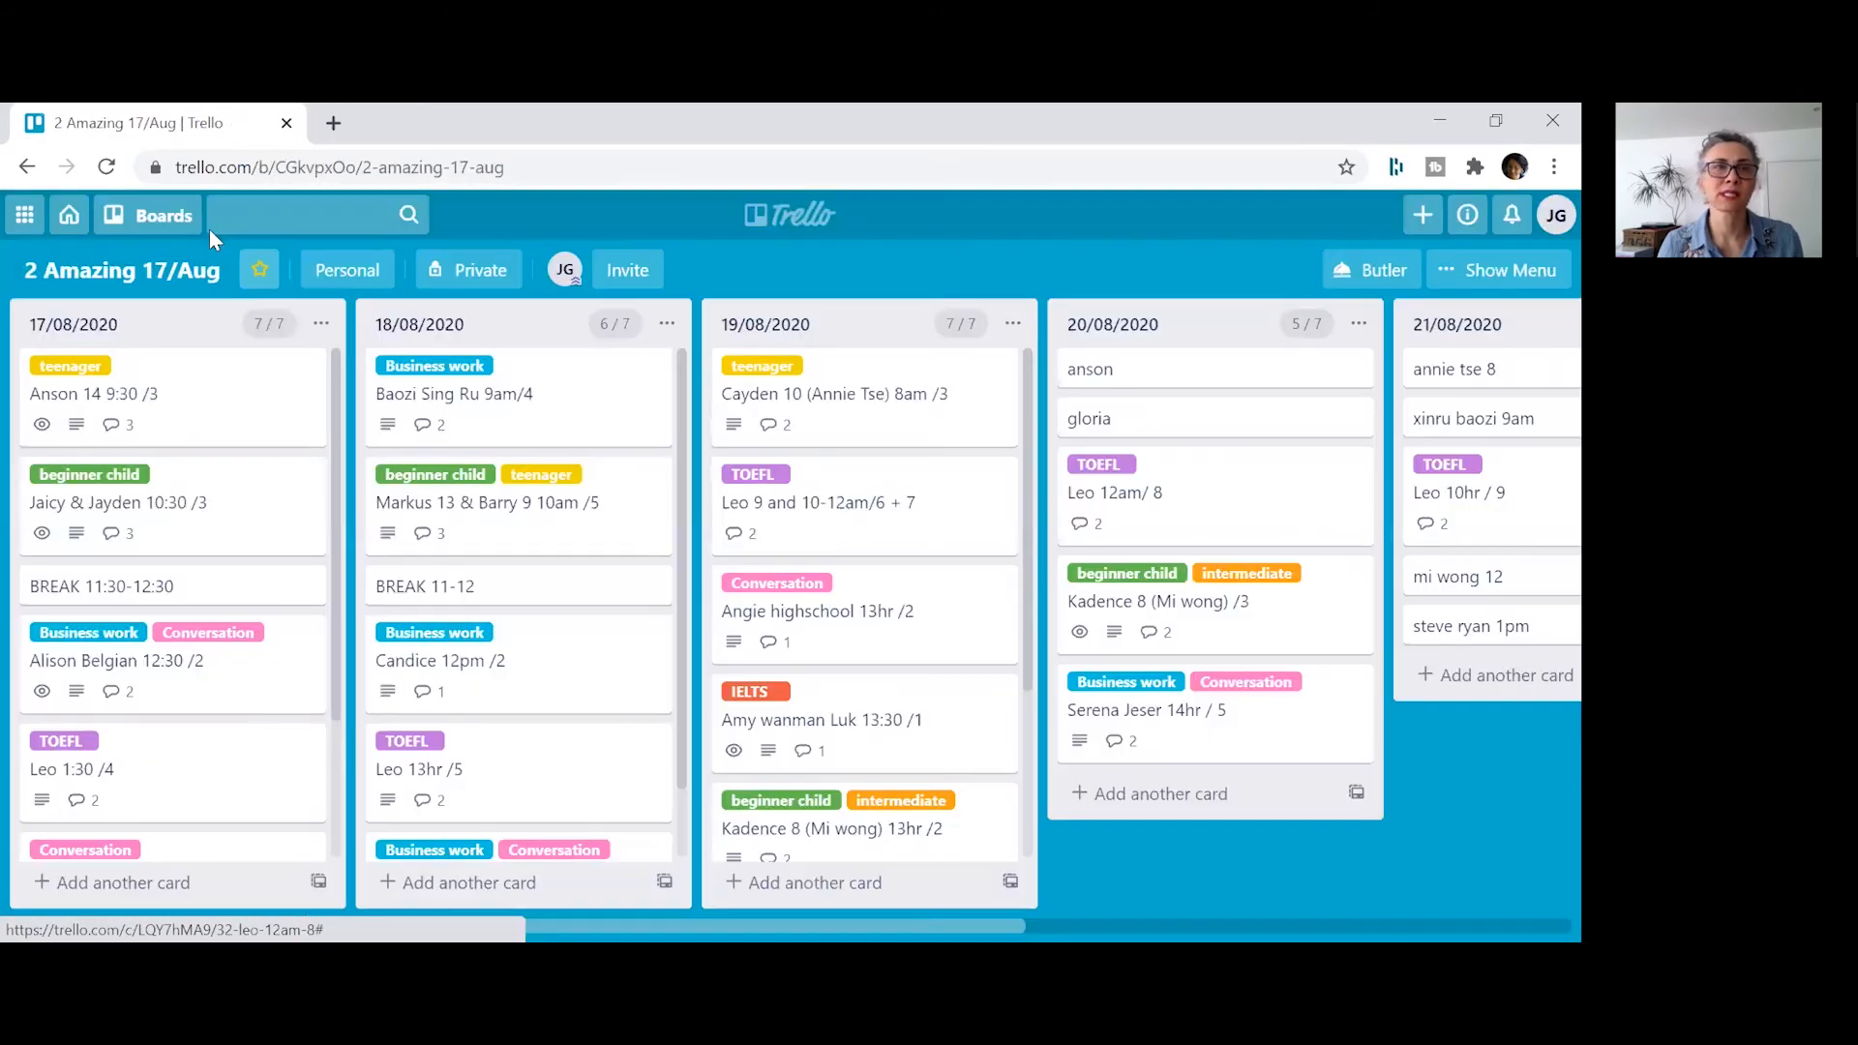
- Switch to 5 test board and move the TOEFL 10am/ 9 card below the Business work card under 19/08/2020
{"action": "left_click", "coordinate": [136, 219]}
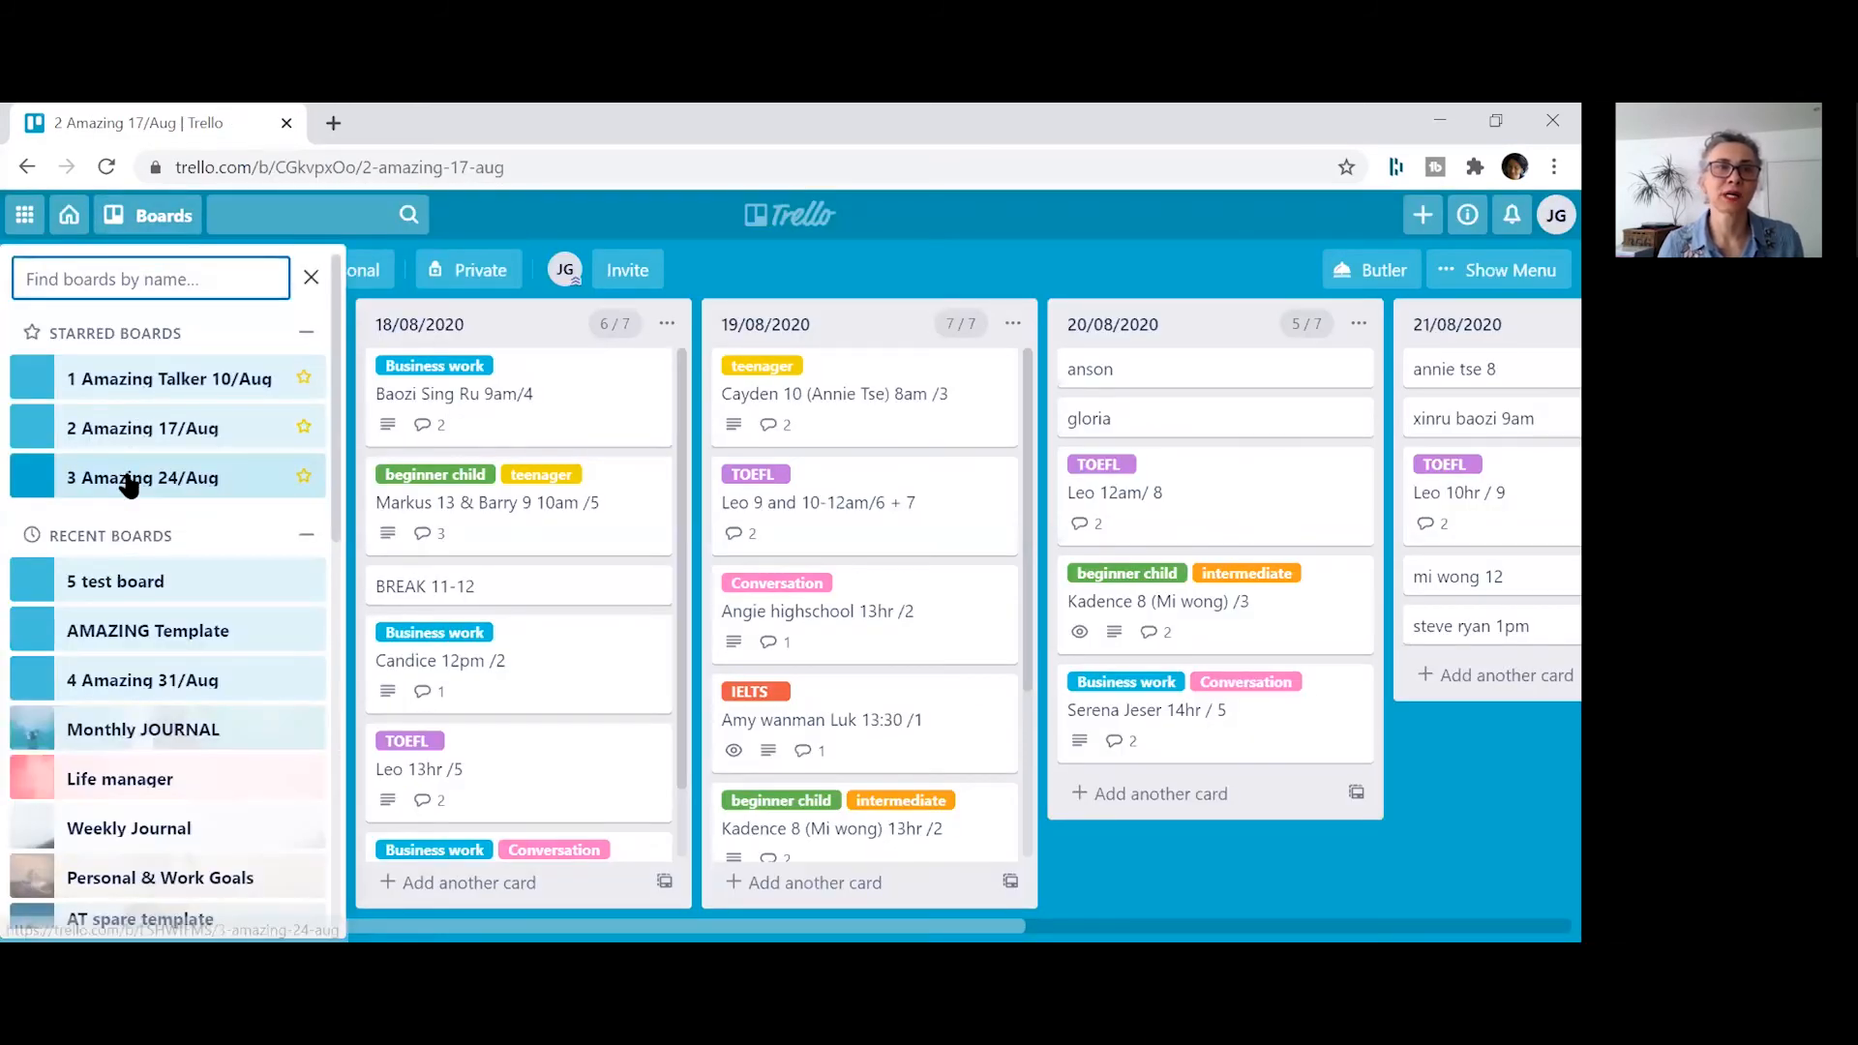
{"action": "left_click", "coordinate": [126, 580]}
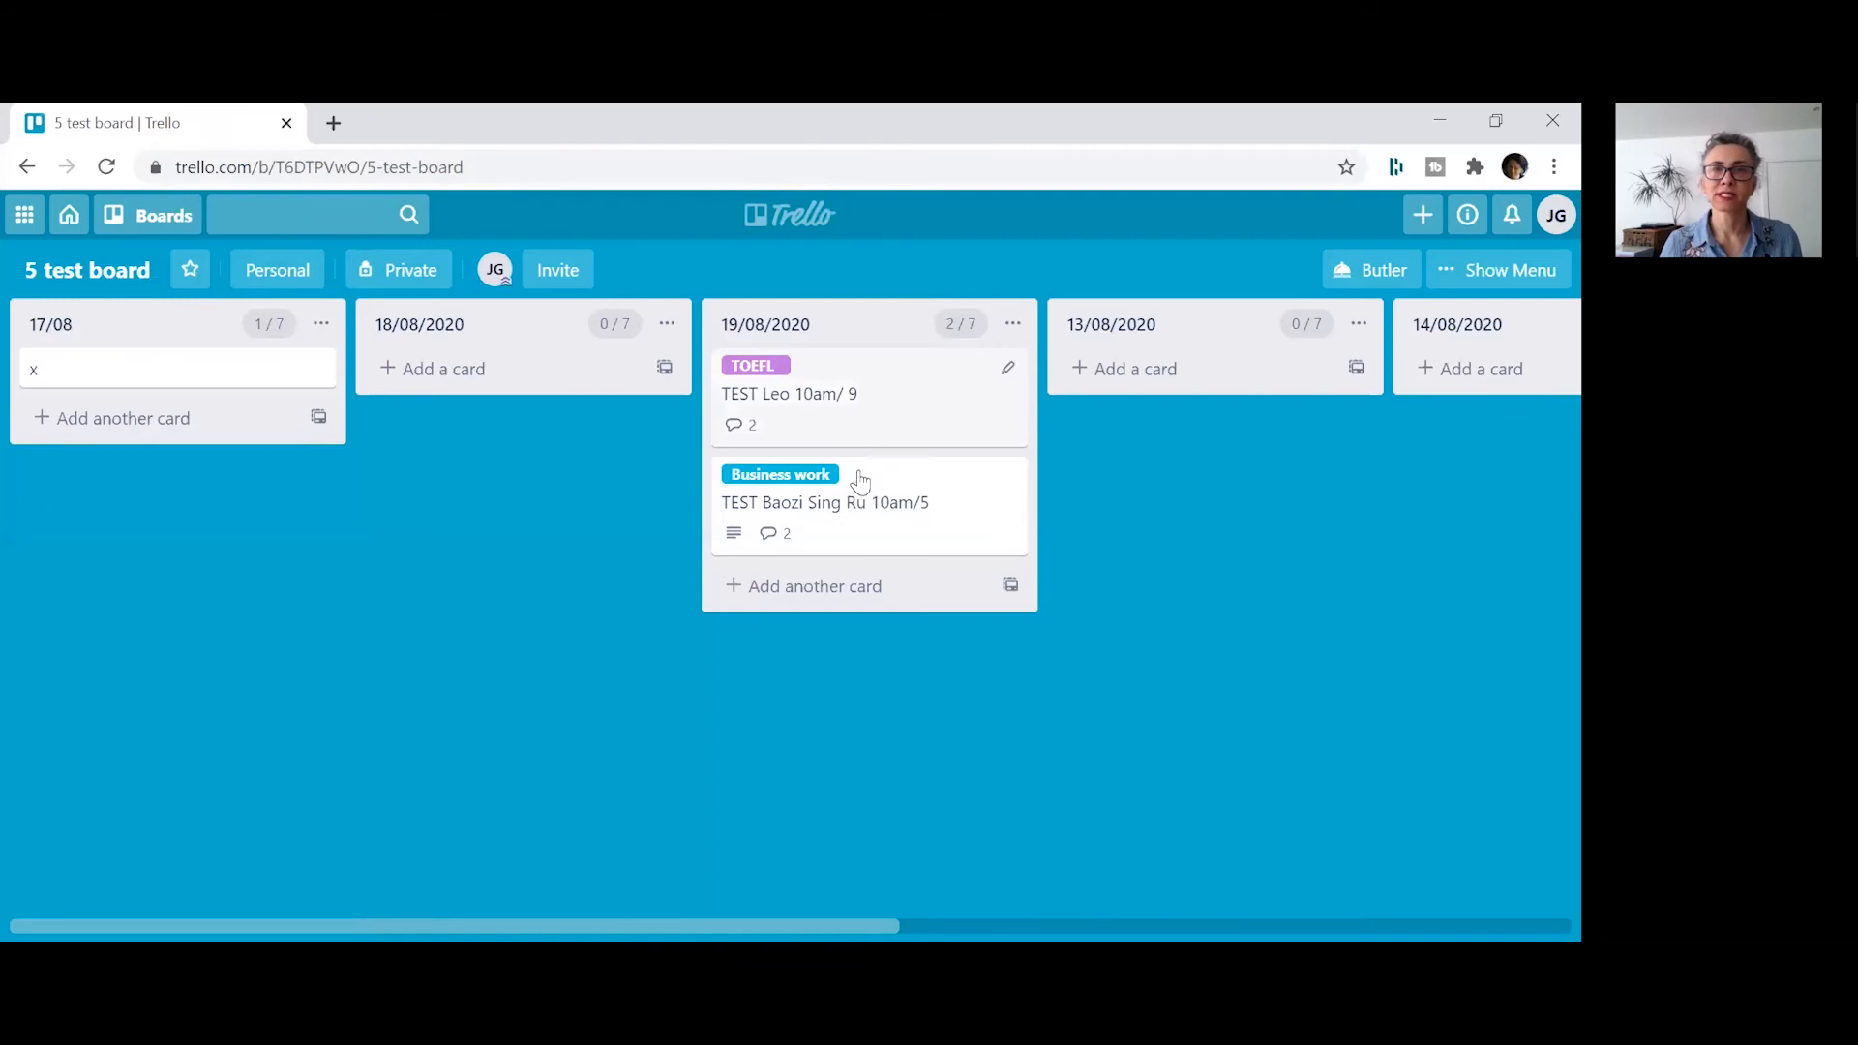
{"action": "left_click_drag", "start_coordinate": [804, 407], "coordinate": [800, 524]}
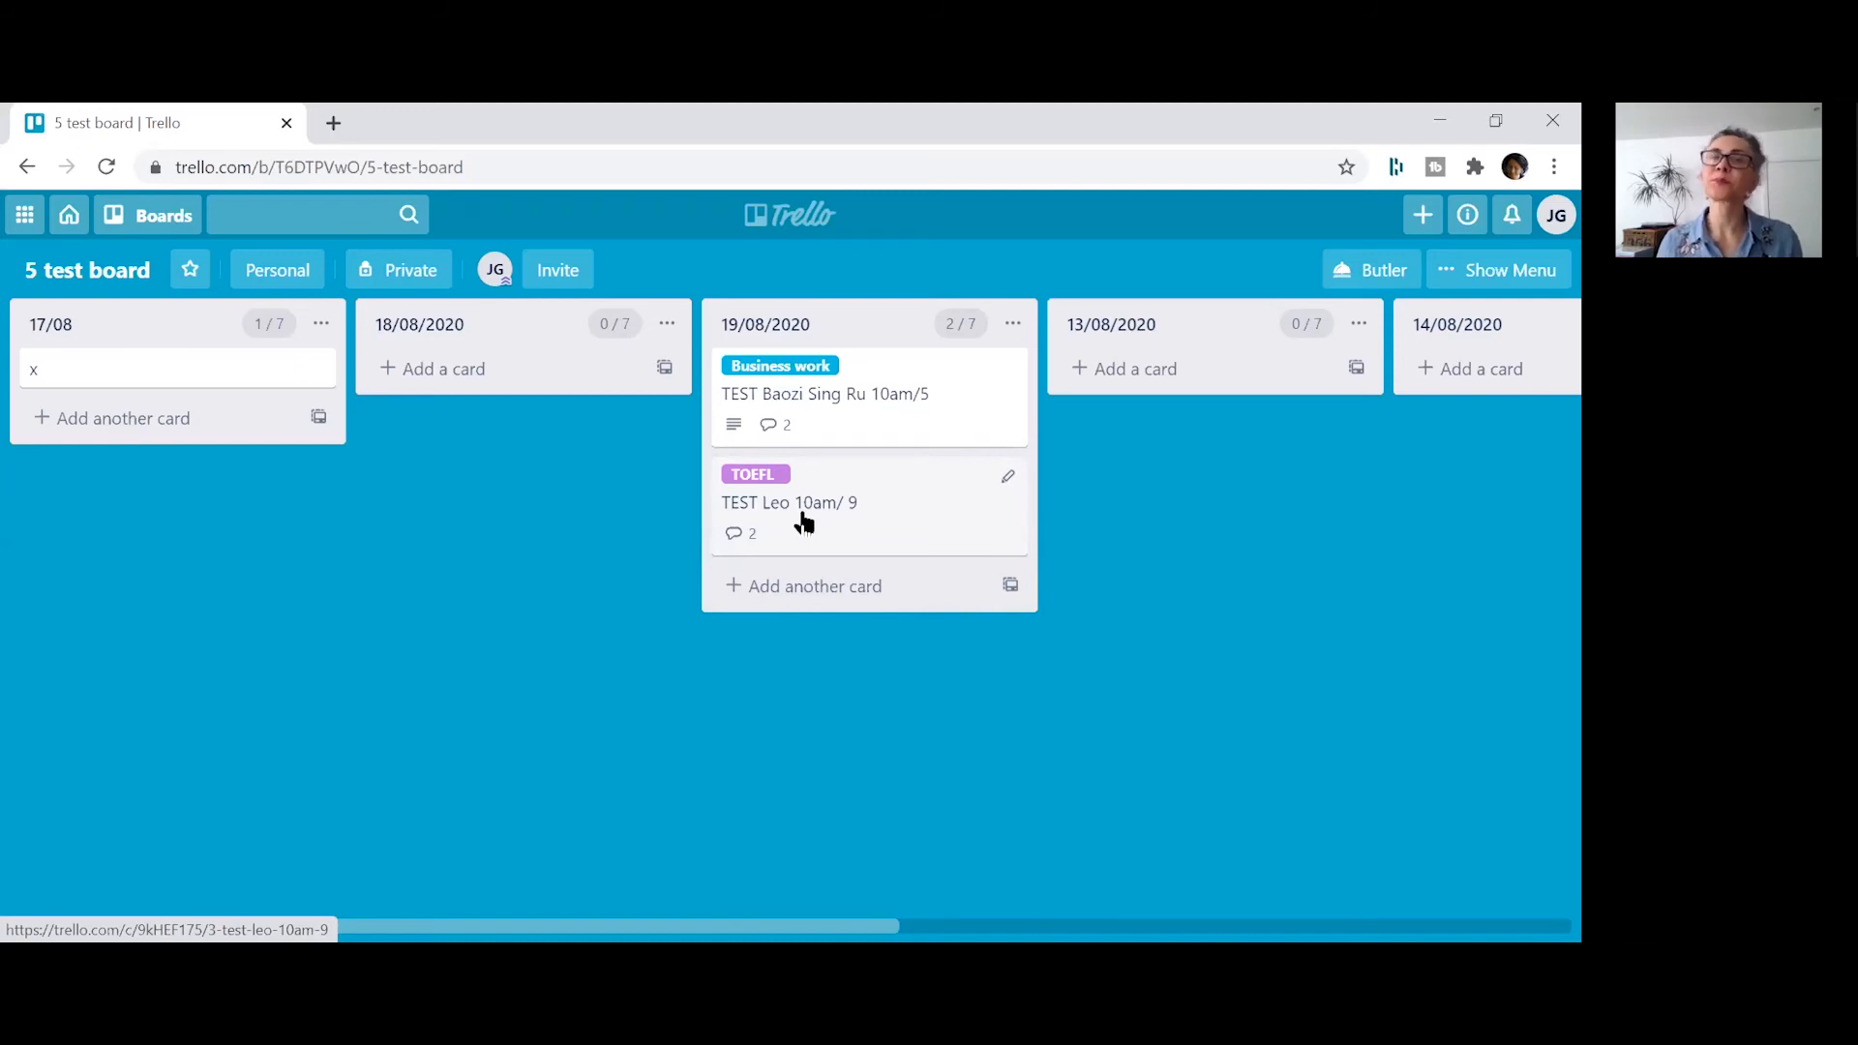
{"action": "left_click_drag", "start_coordinate": [804, 523], "coordinate": [843, 513]}
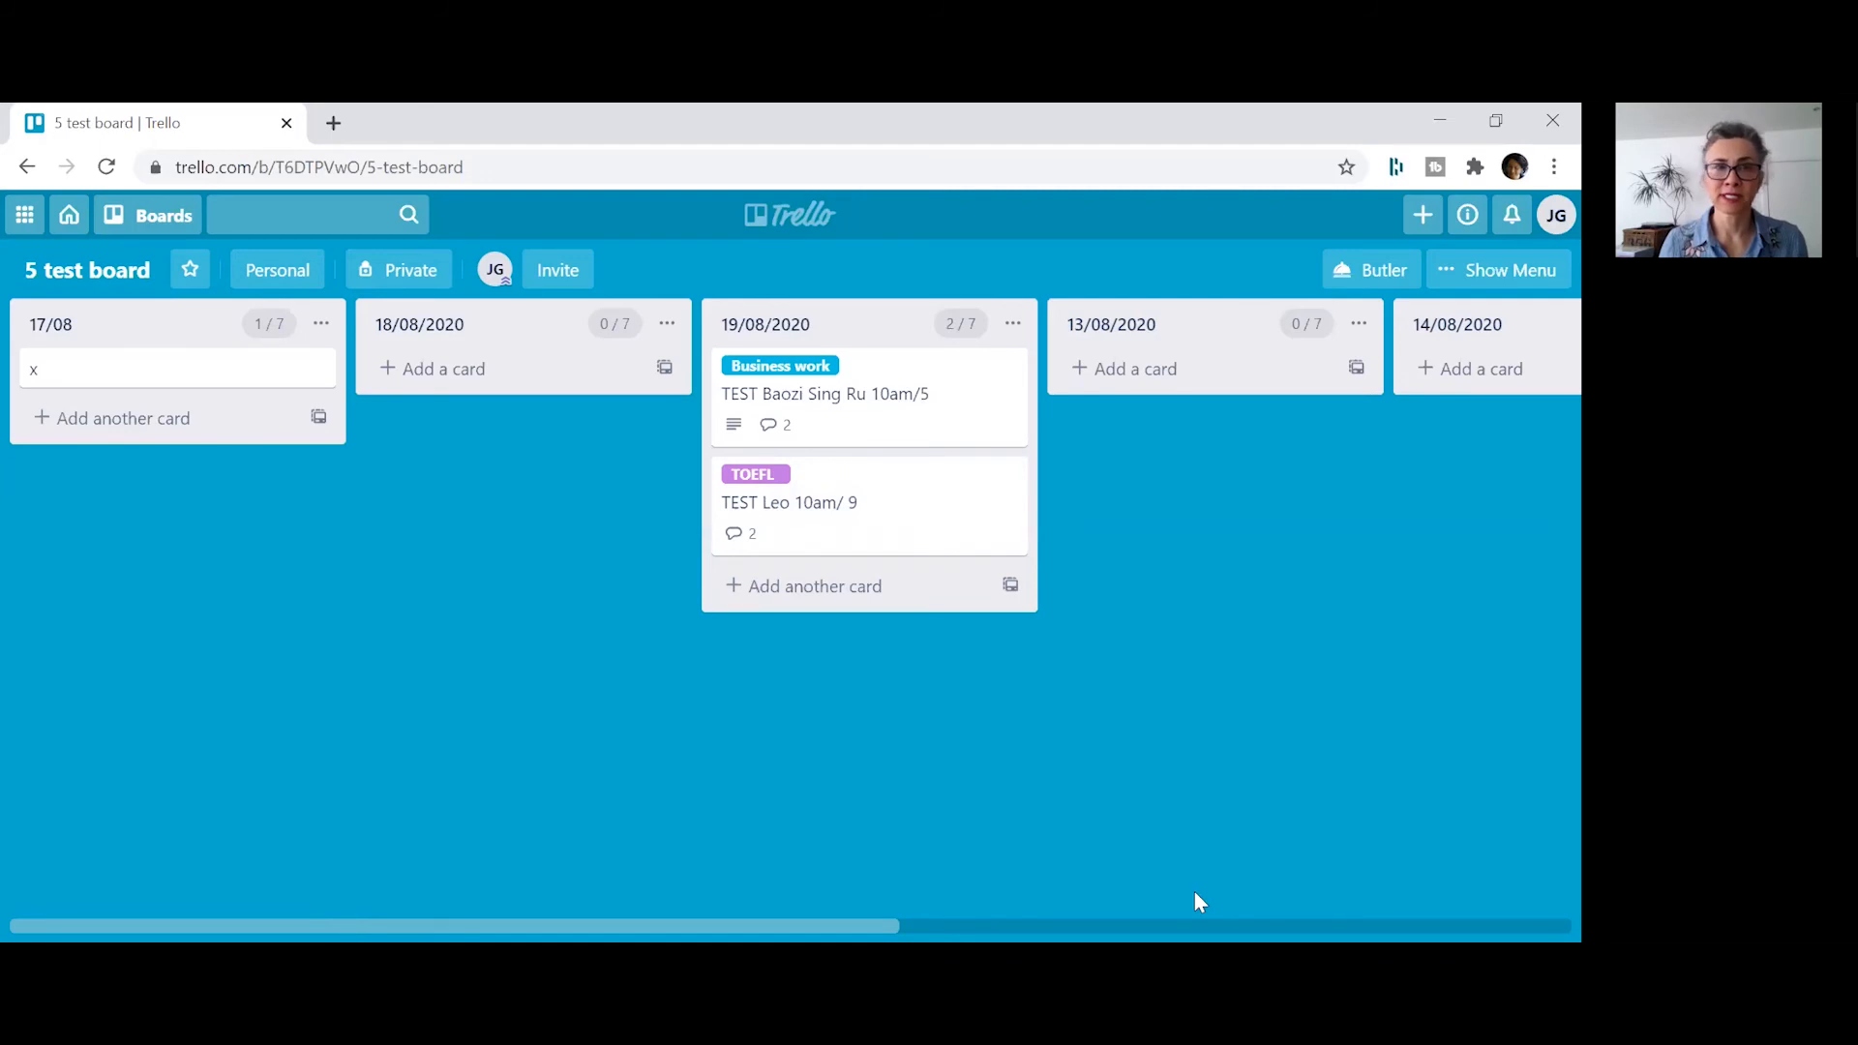
- Switch to the 2 Amazing 17/Aug board and add a card titled TEST student2 10am /2 to the 21/08/2020 list
{"action": "left_click", "coordinate": [155, 214]}
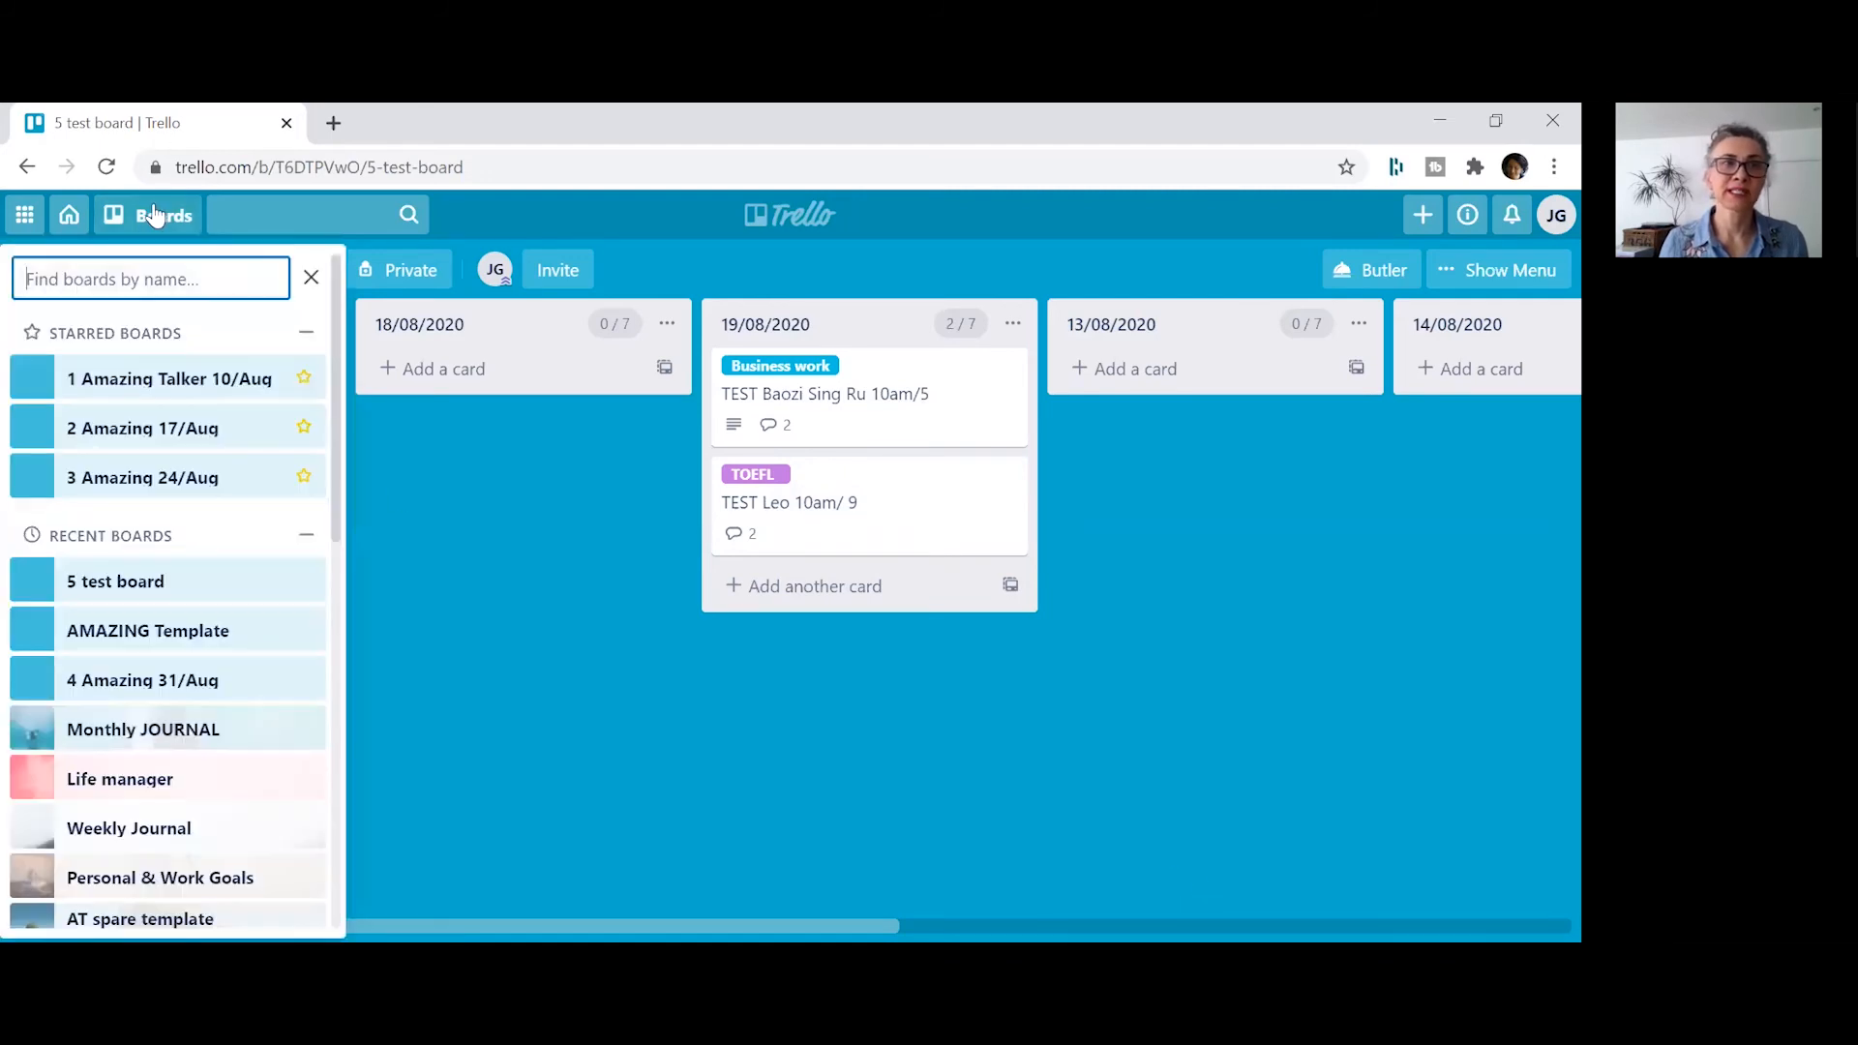
{"action": "left_click", "coordinate": [122, 428]}
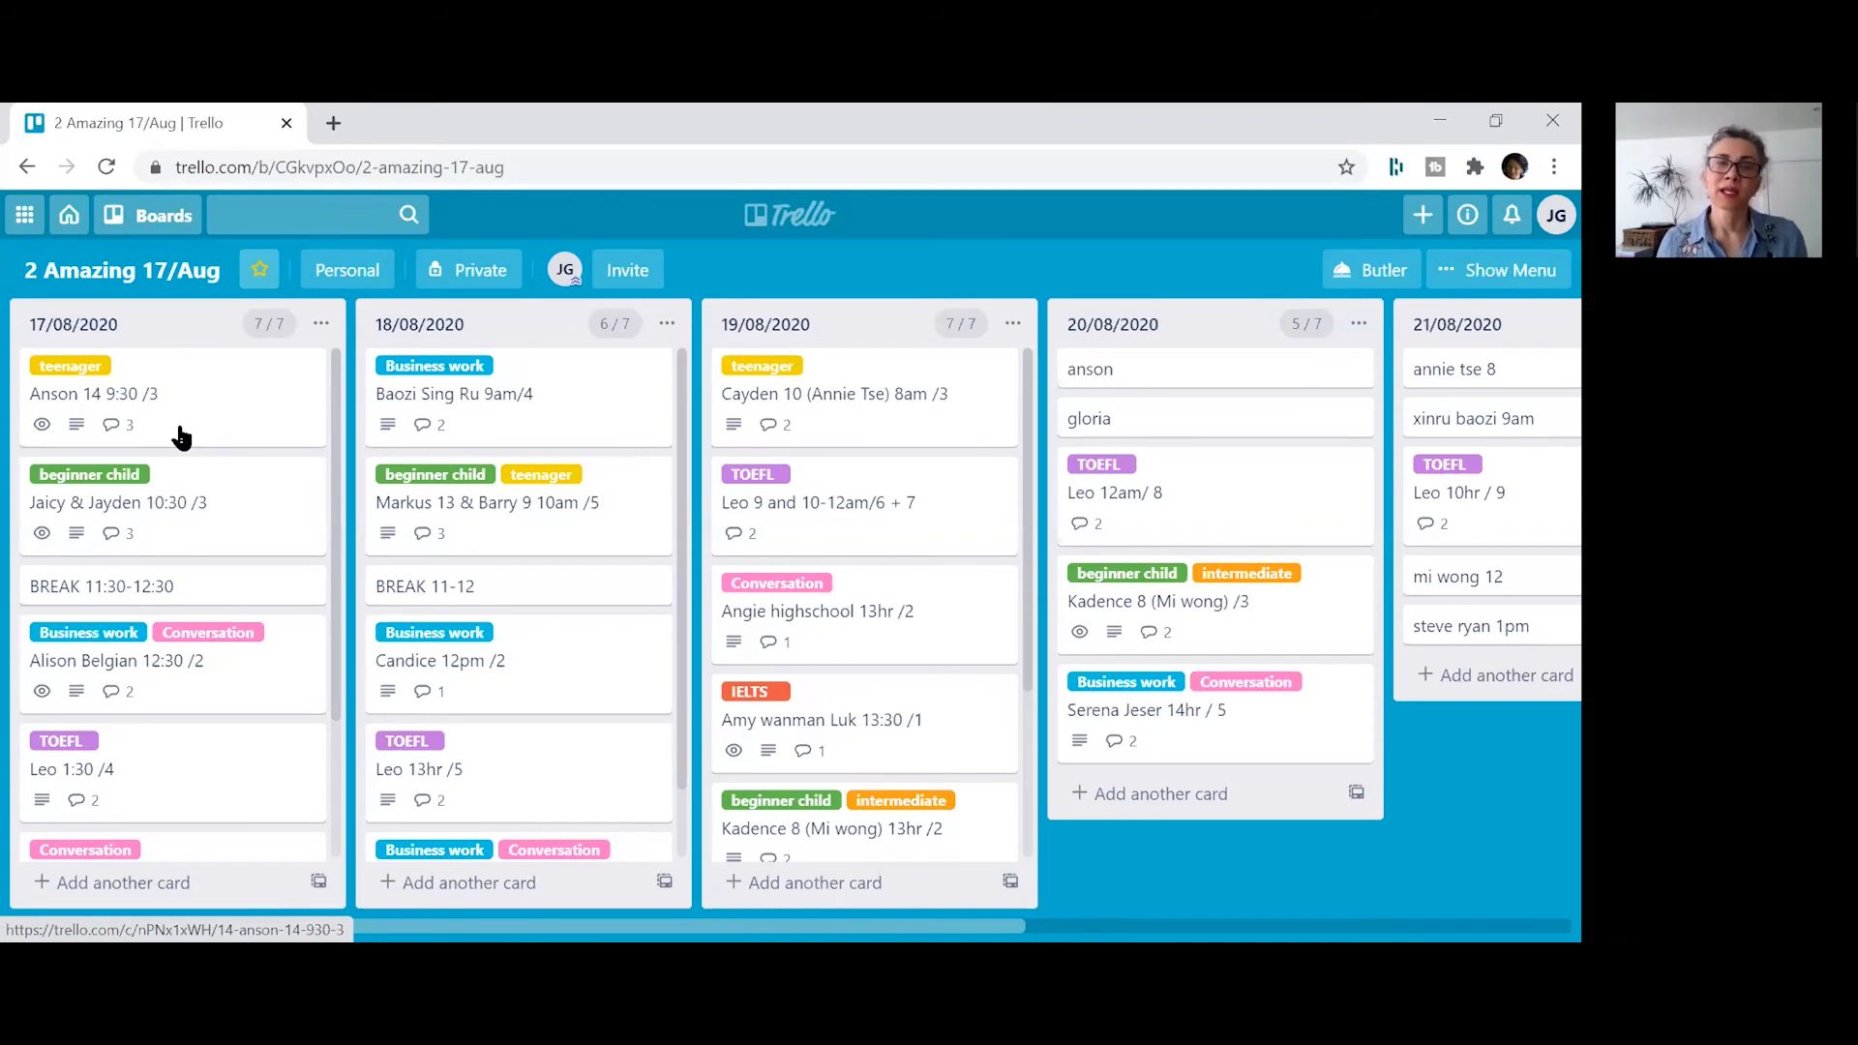
{"action": "scroll", "coordinate": [789, 616], "scroll_direction": "right", "scroll_amount": 3}
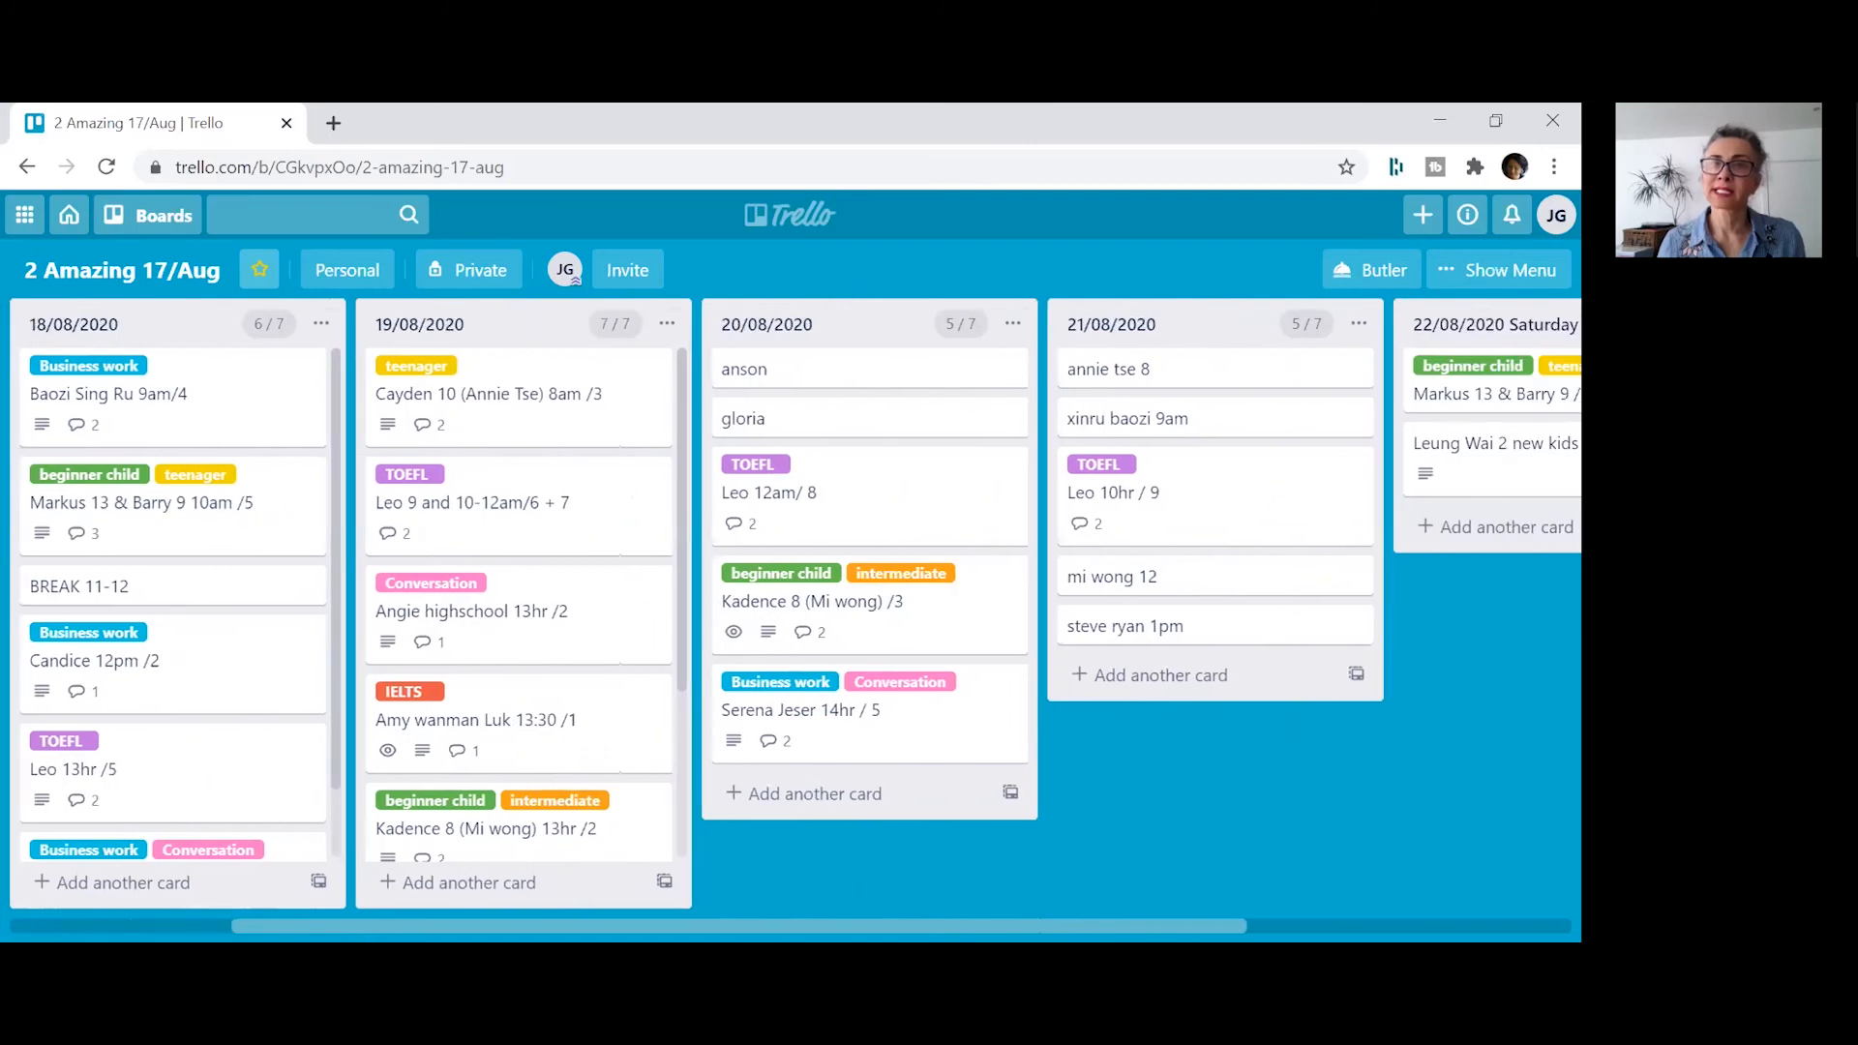
{"action": "scroll", "coordinate": [1332, 494], "scroll_direction": "right", "scroll_amount": 4}
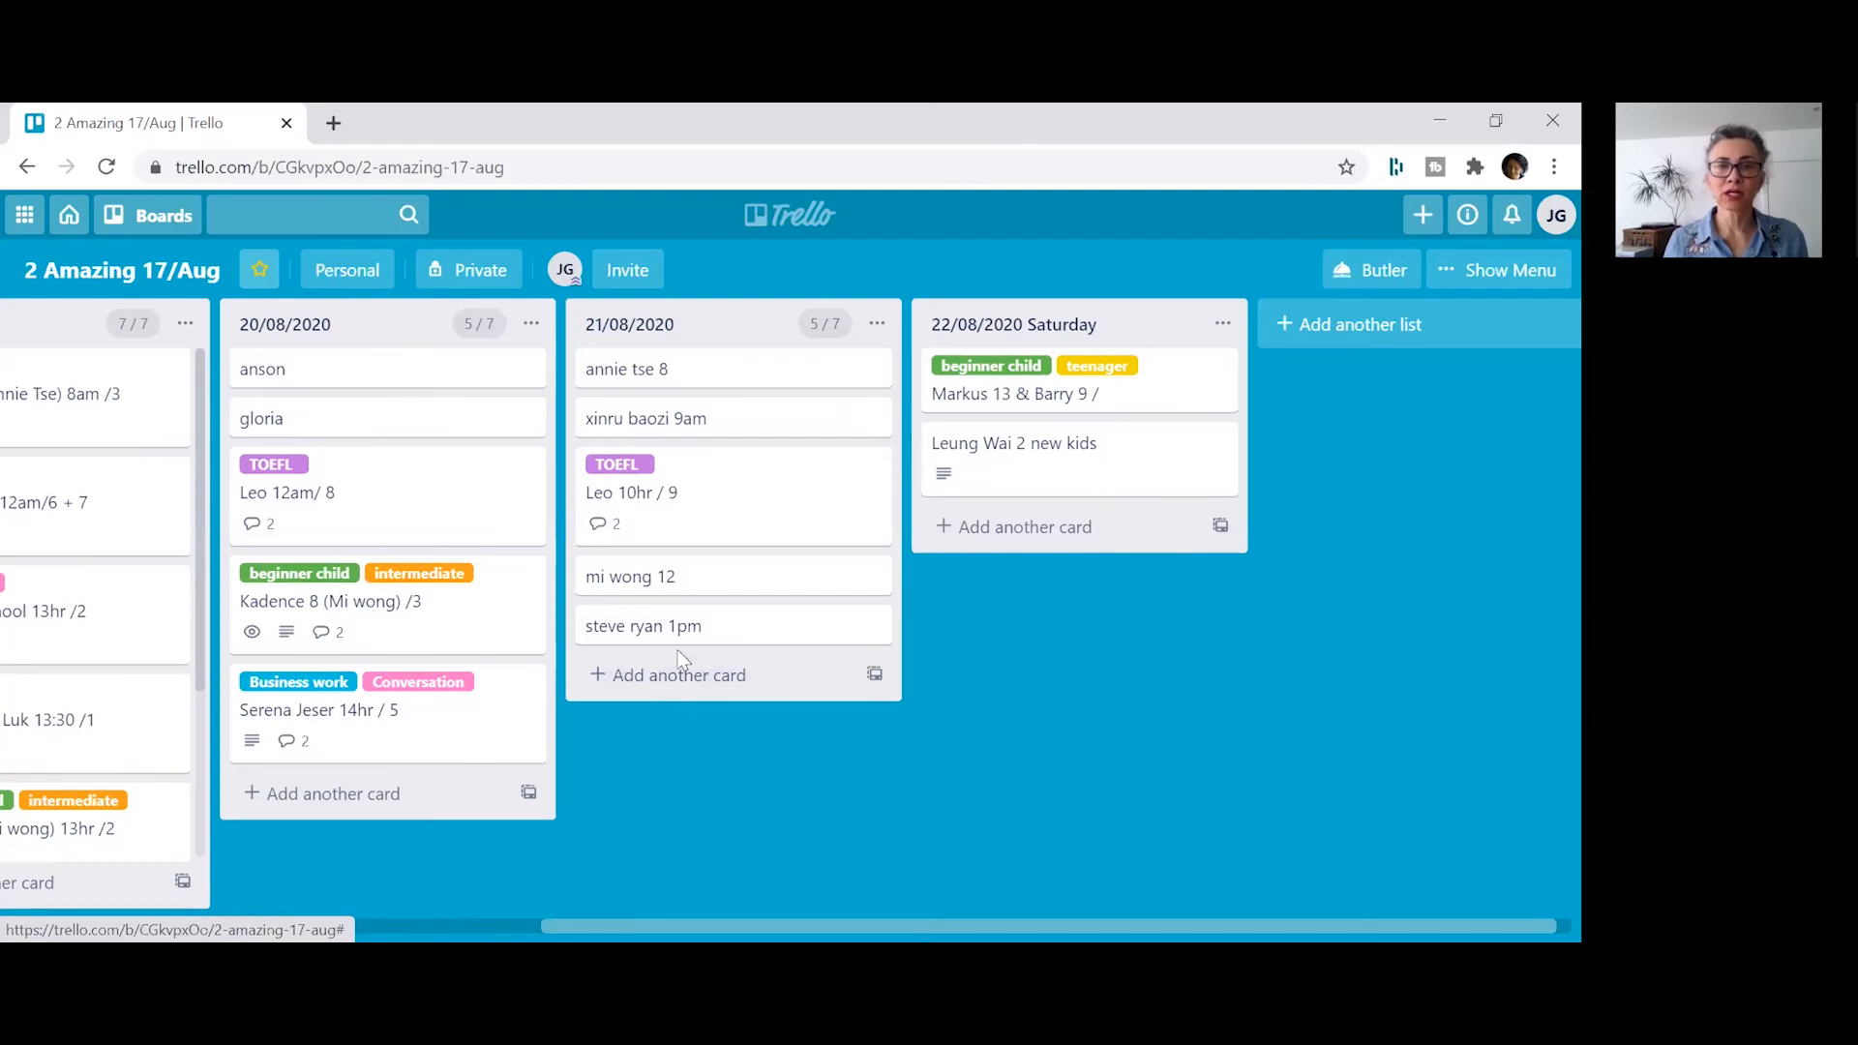
{"action": "left_click", "coordinate": [655, 672]}
{"action": "type", "text": "TEST student2 /2"}
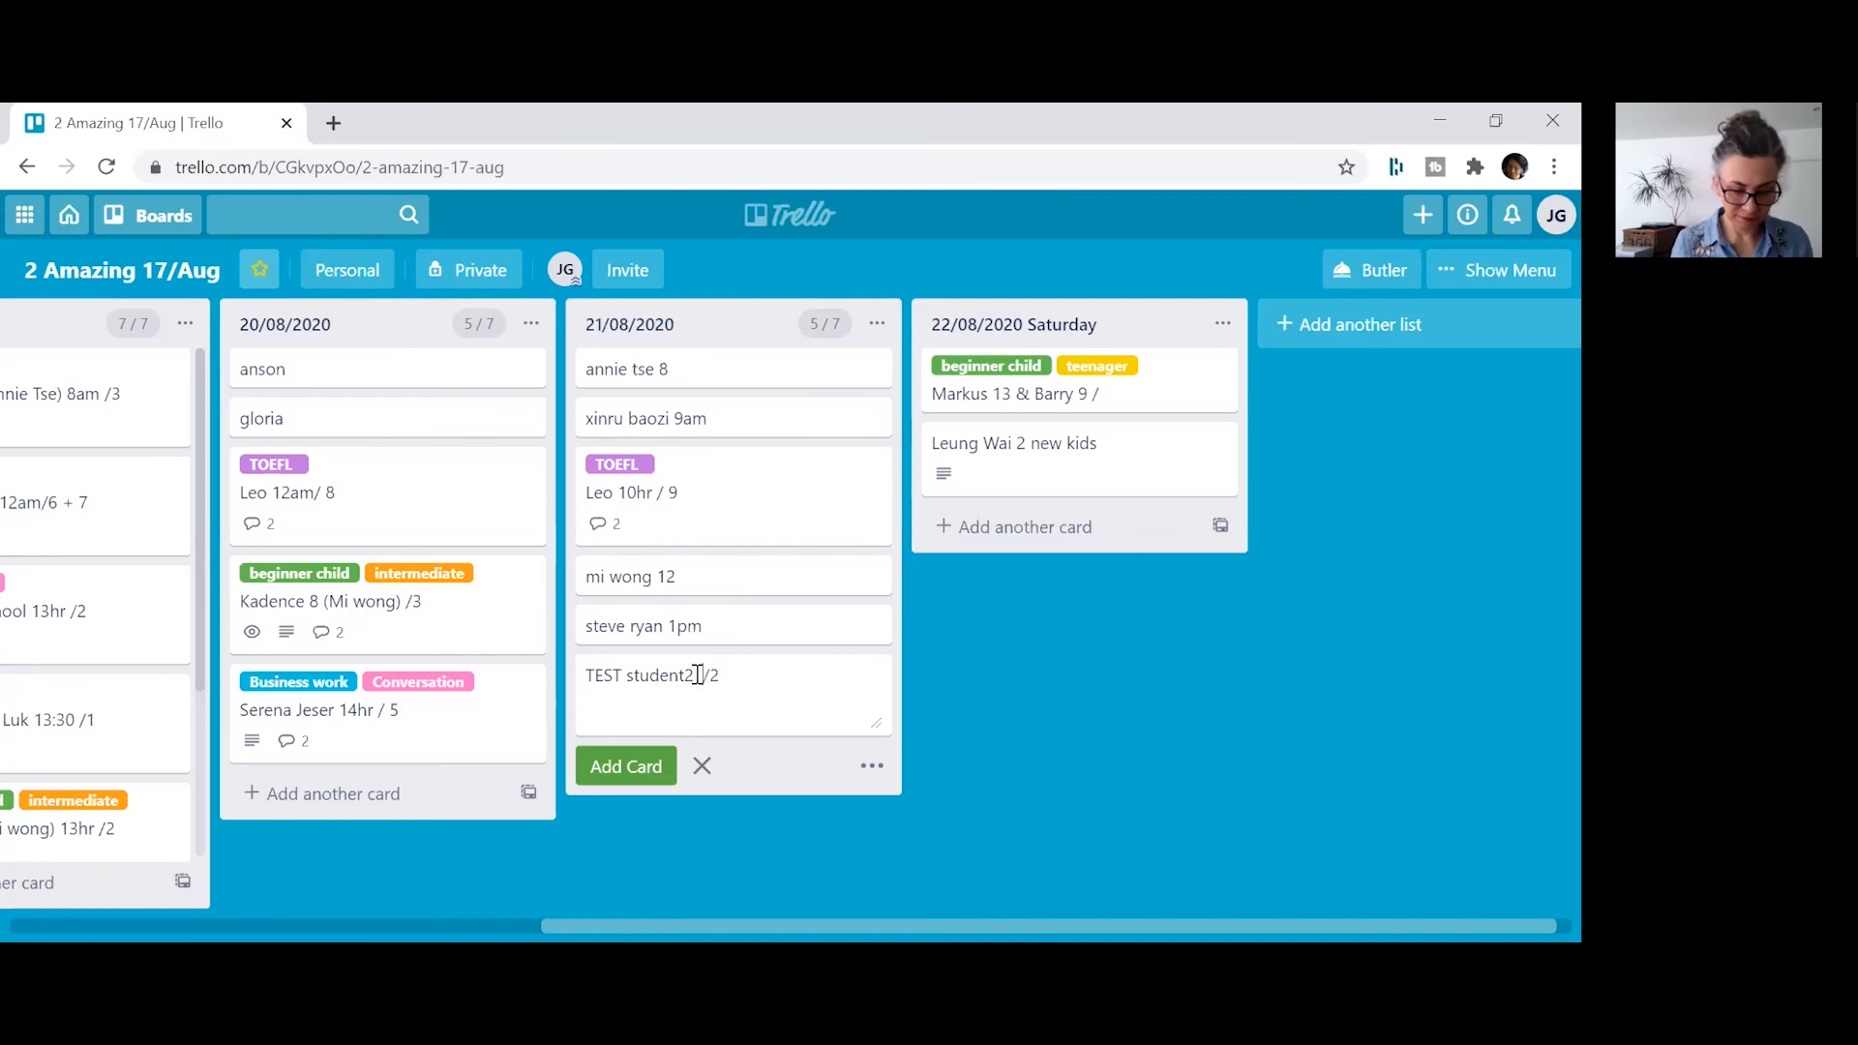
{"action": "left_click", "coordinate": [698, 675]}
{"action": "type", "text": "10am"}
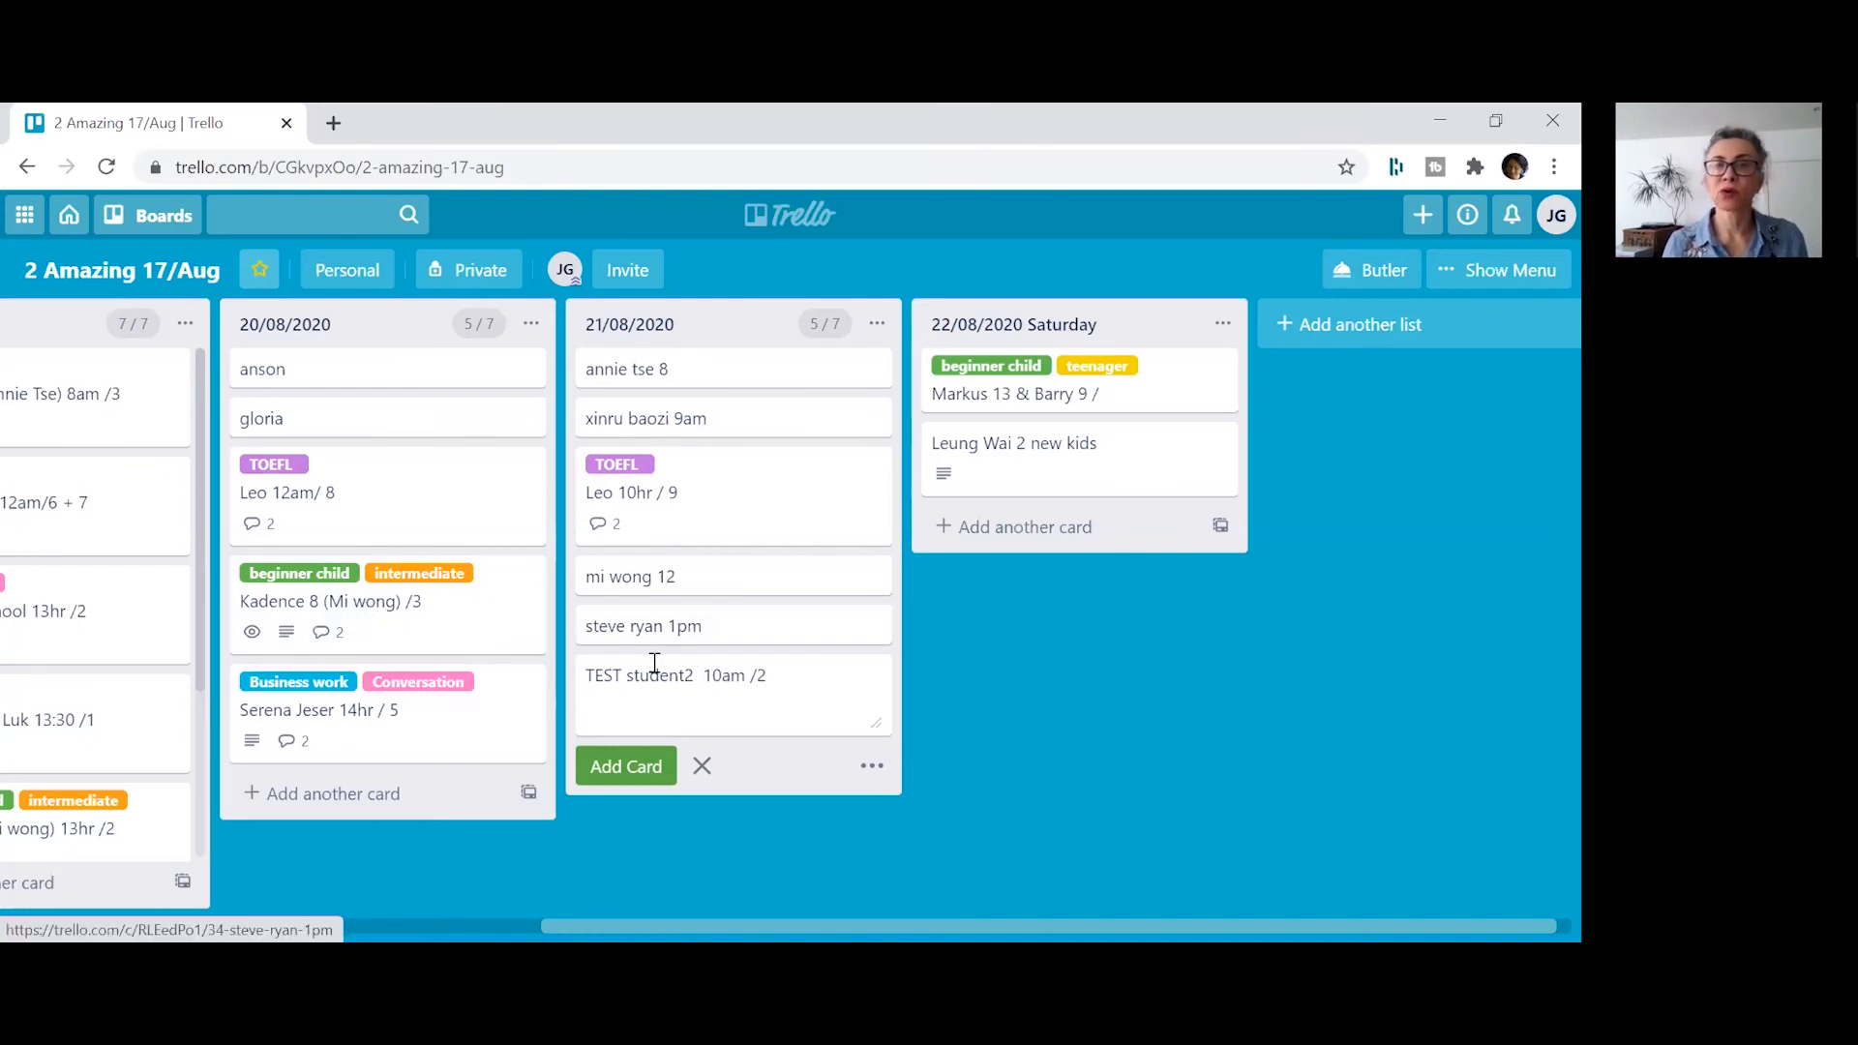
{"action": "left_click", "coordinate": [631, 765]}
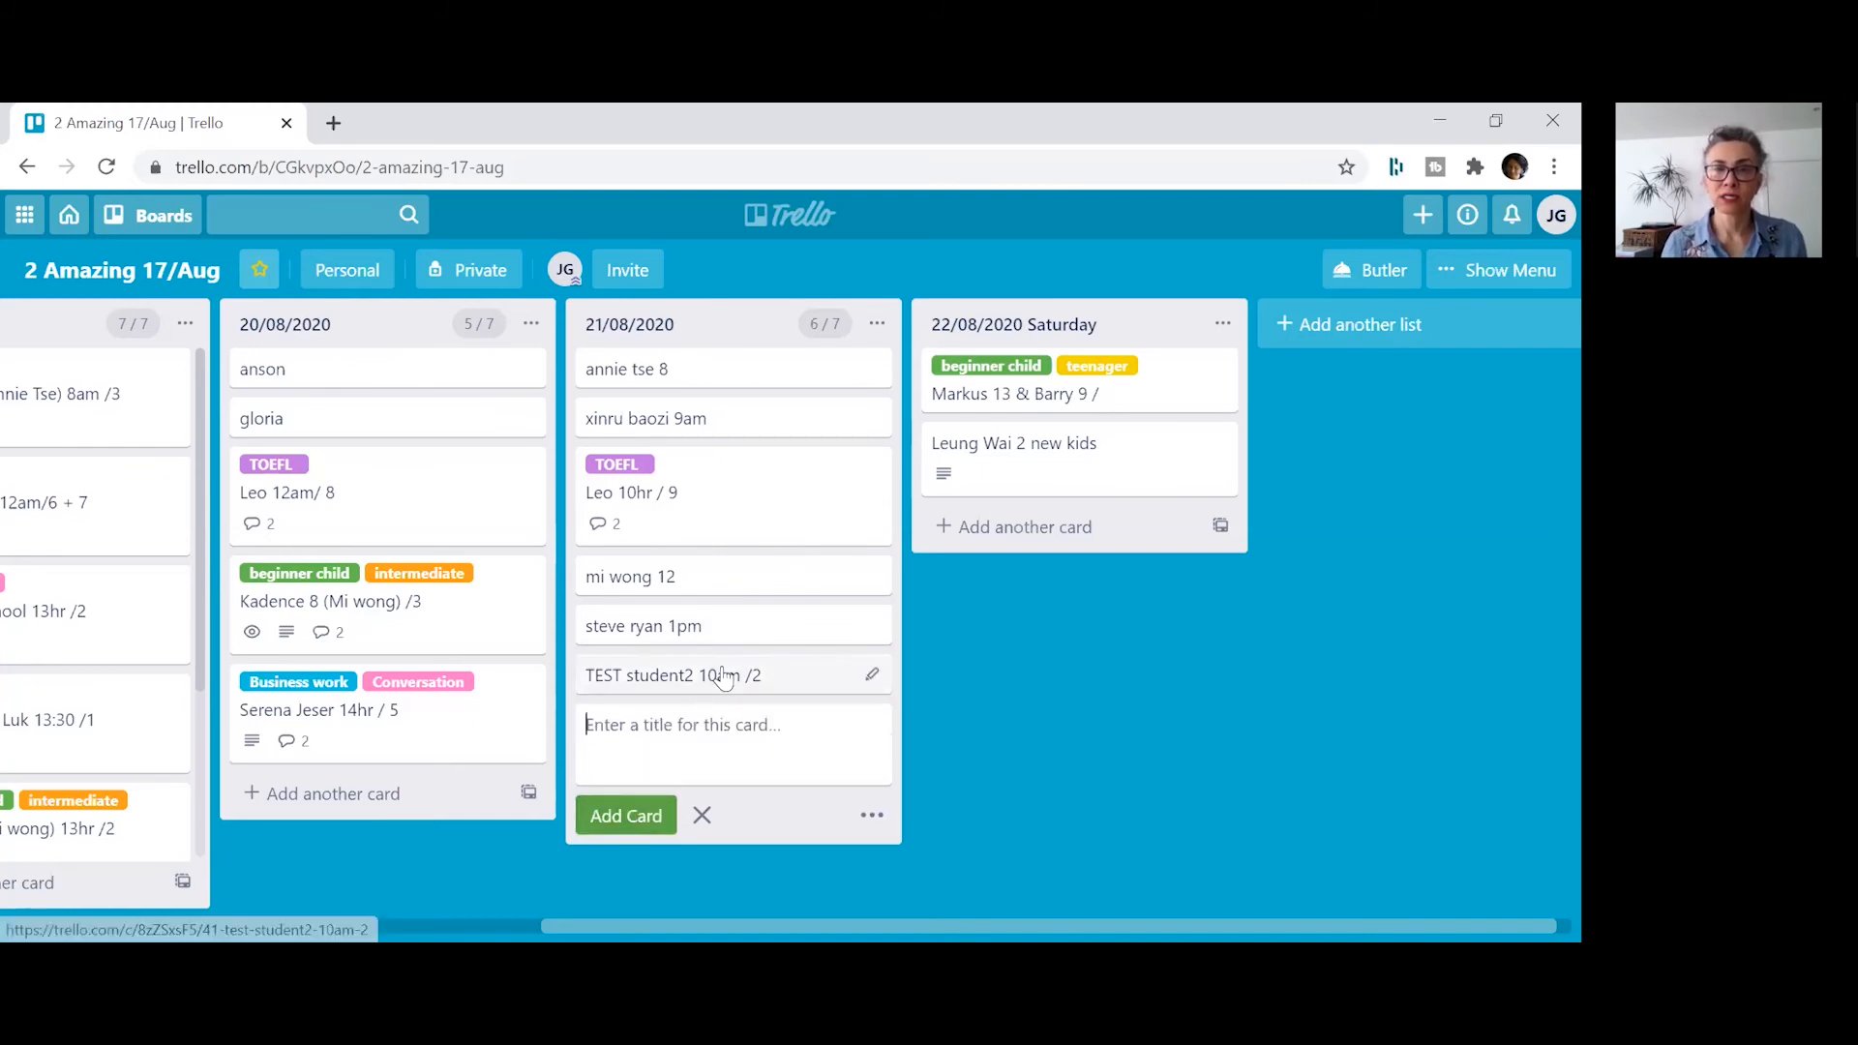
- Add the TOEFL, writing and Conversation labels to the TEST student2 10am /2 card
{"action": "left_click", "coordinate": [721, 681]}
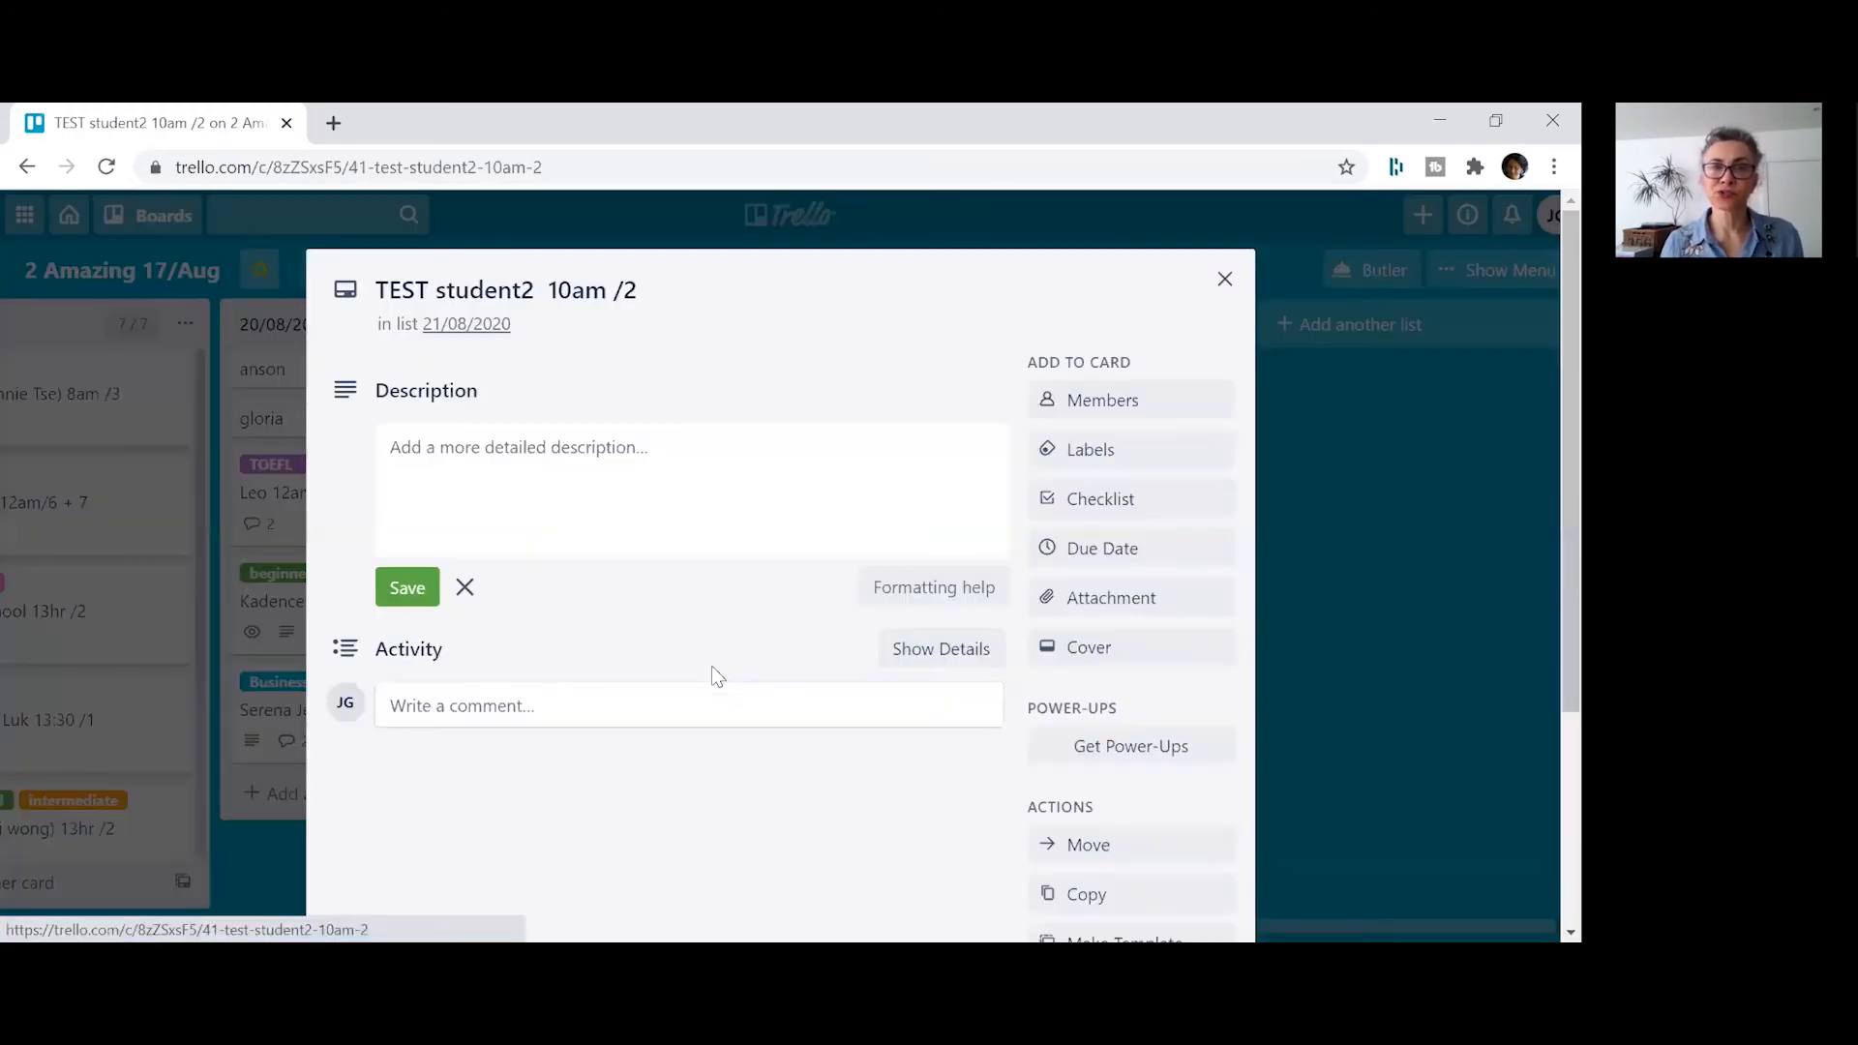
{"action": "left_click", "coordinate": [1143, 451]}
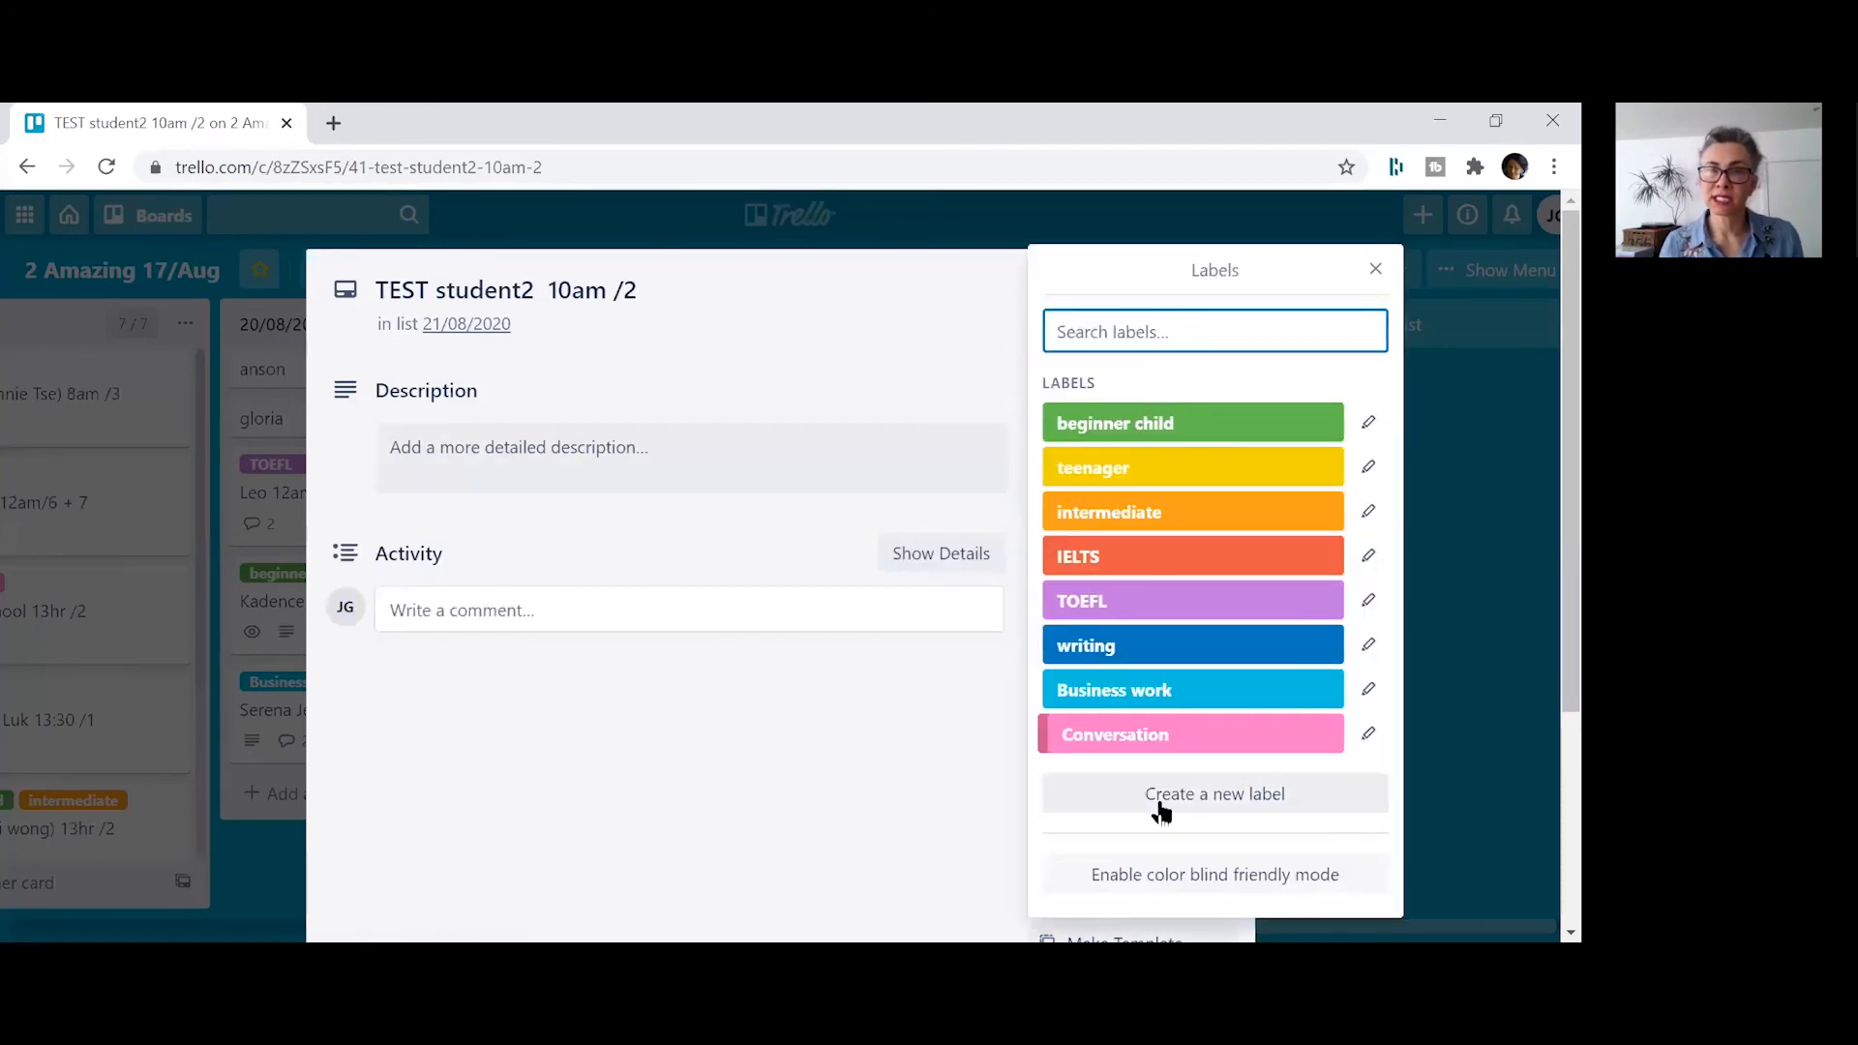
{"action": "left_click", "coordinate": [1134, 604]}
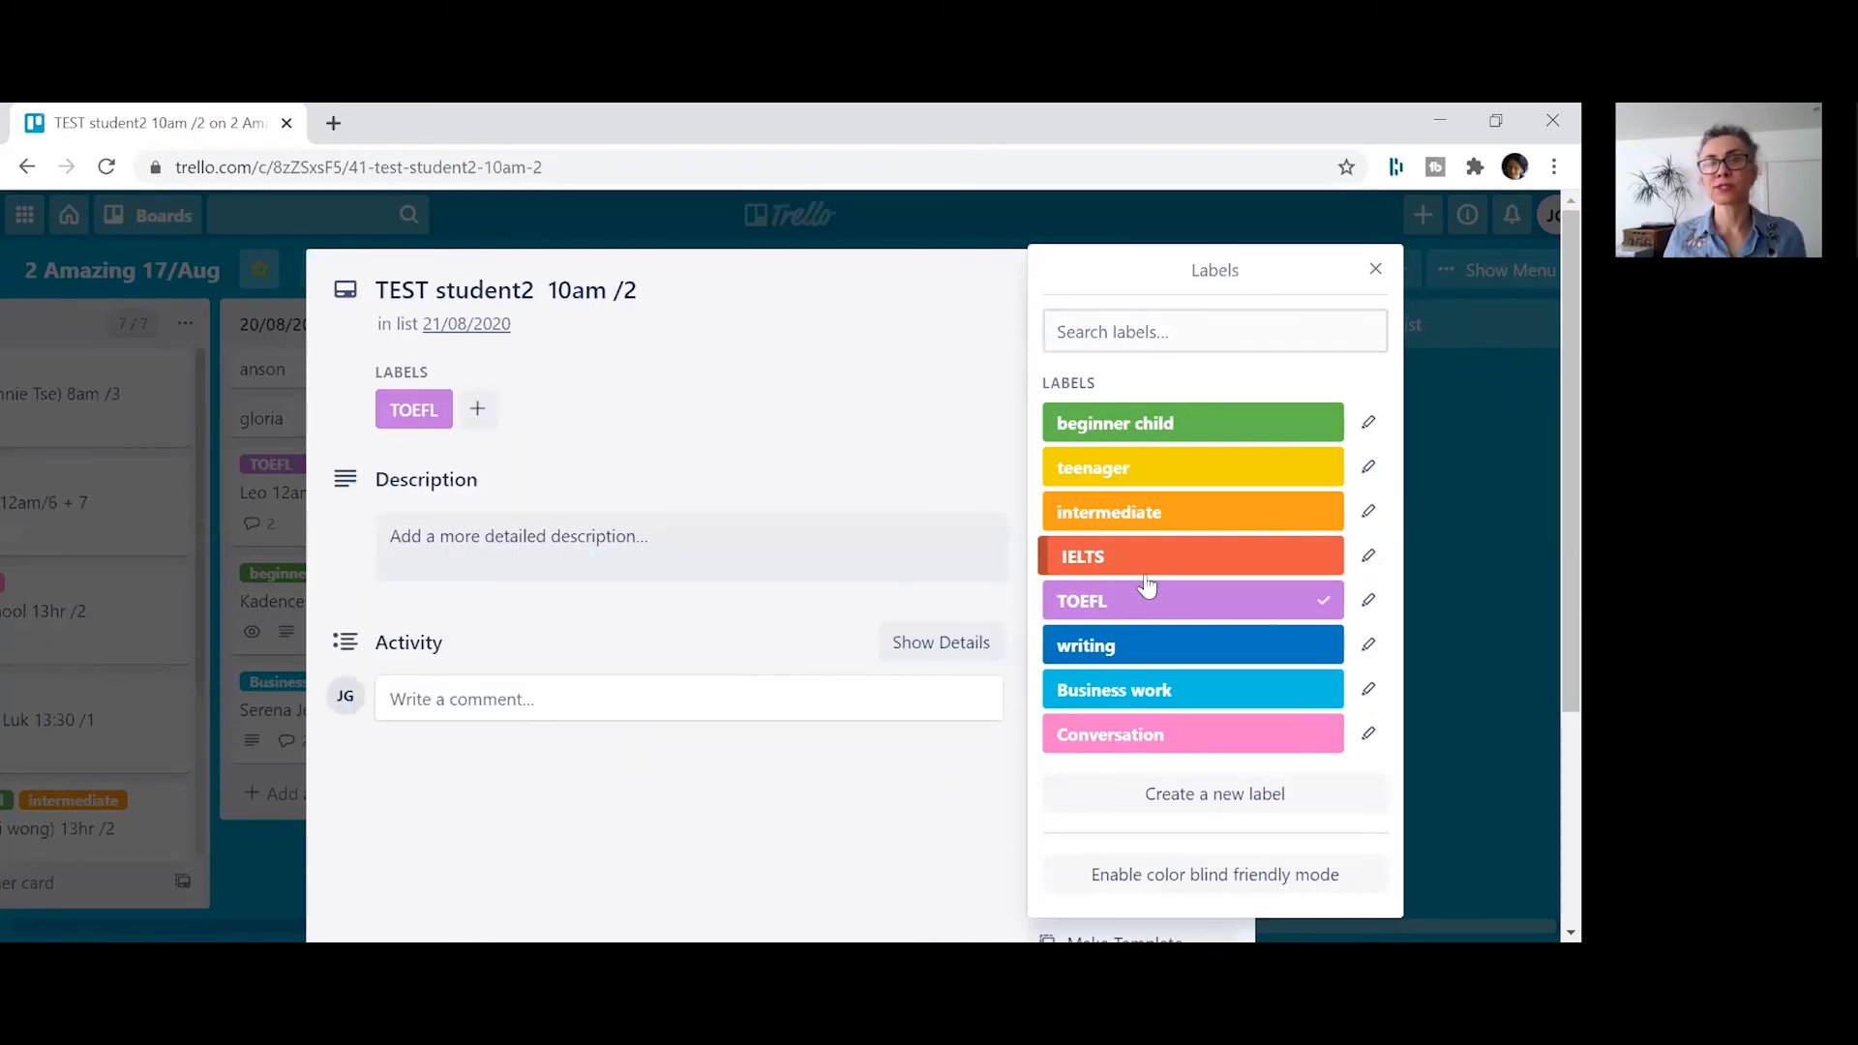
{"action": "left_click", "coordinate": [1112, 653]}
{"action": "left_click", "coordinate": [1134, 745]}
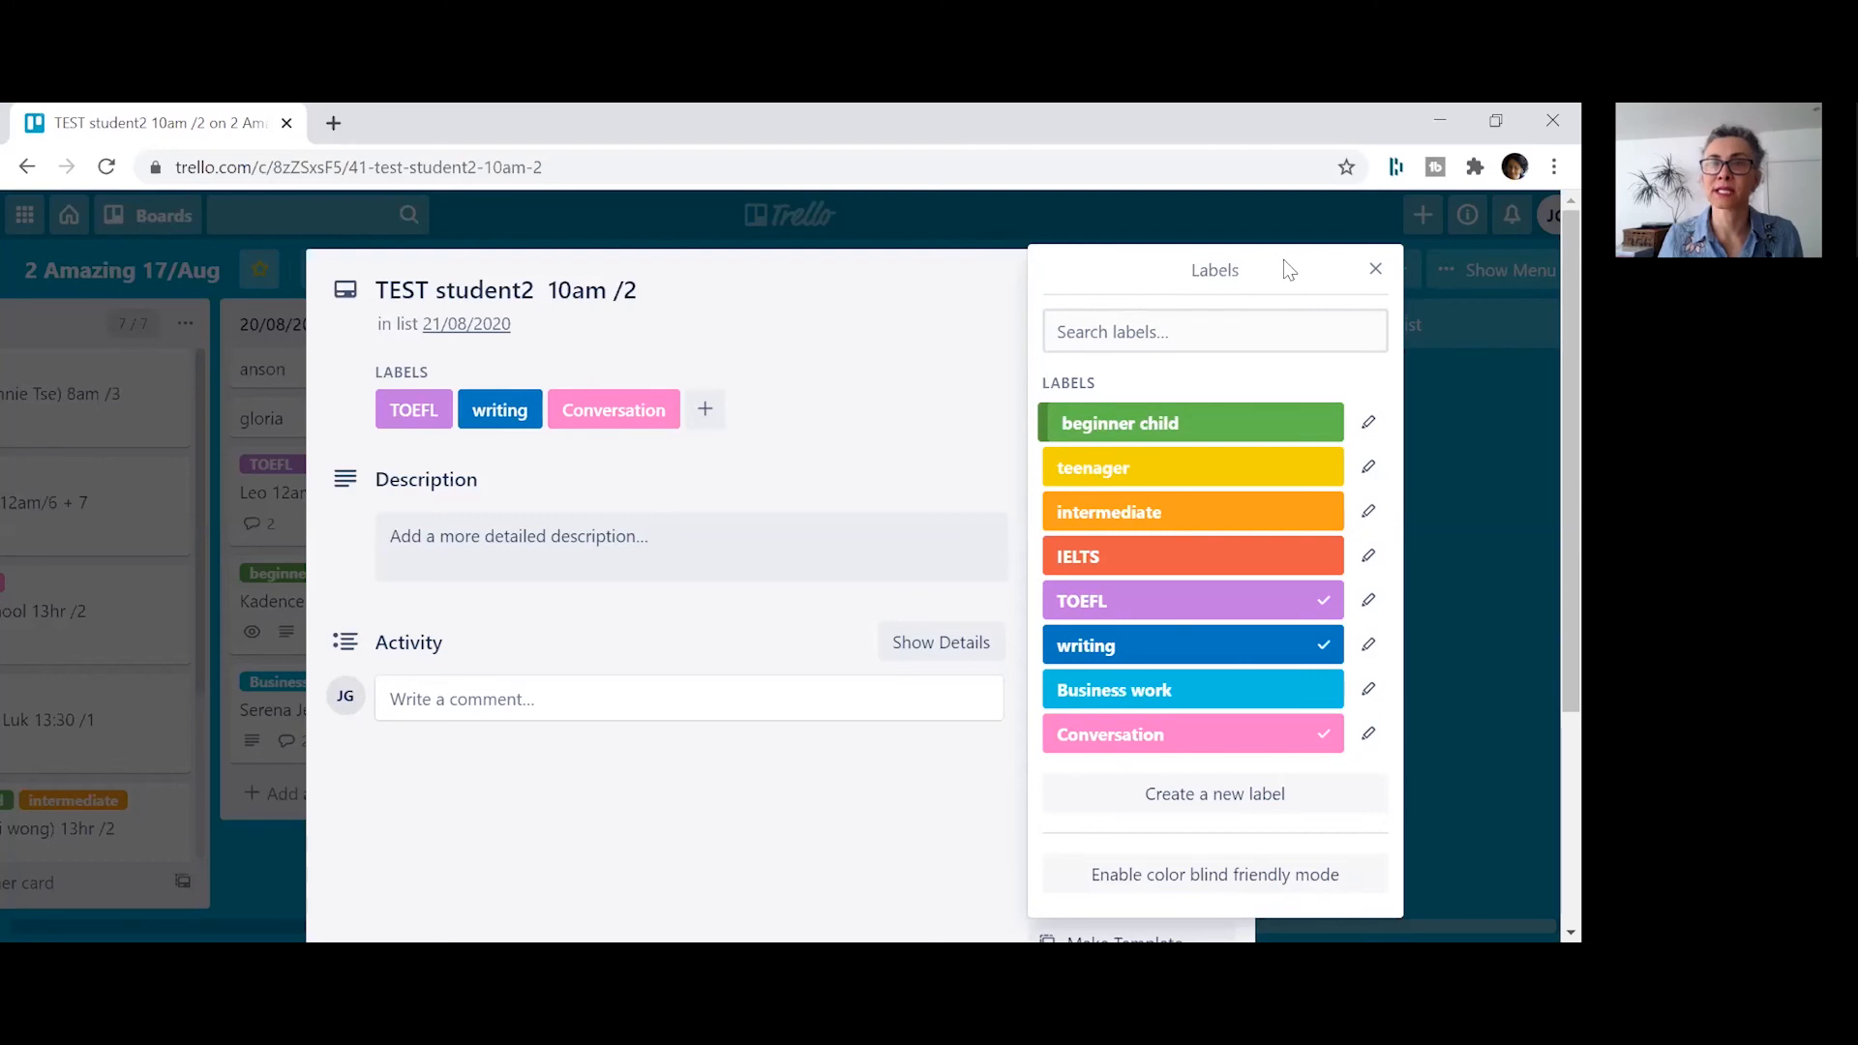
{"action": "left_click", "coordinate": [1375, 272]}
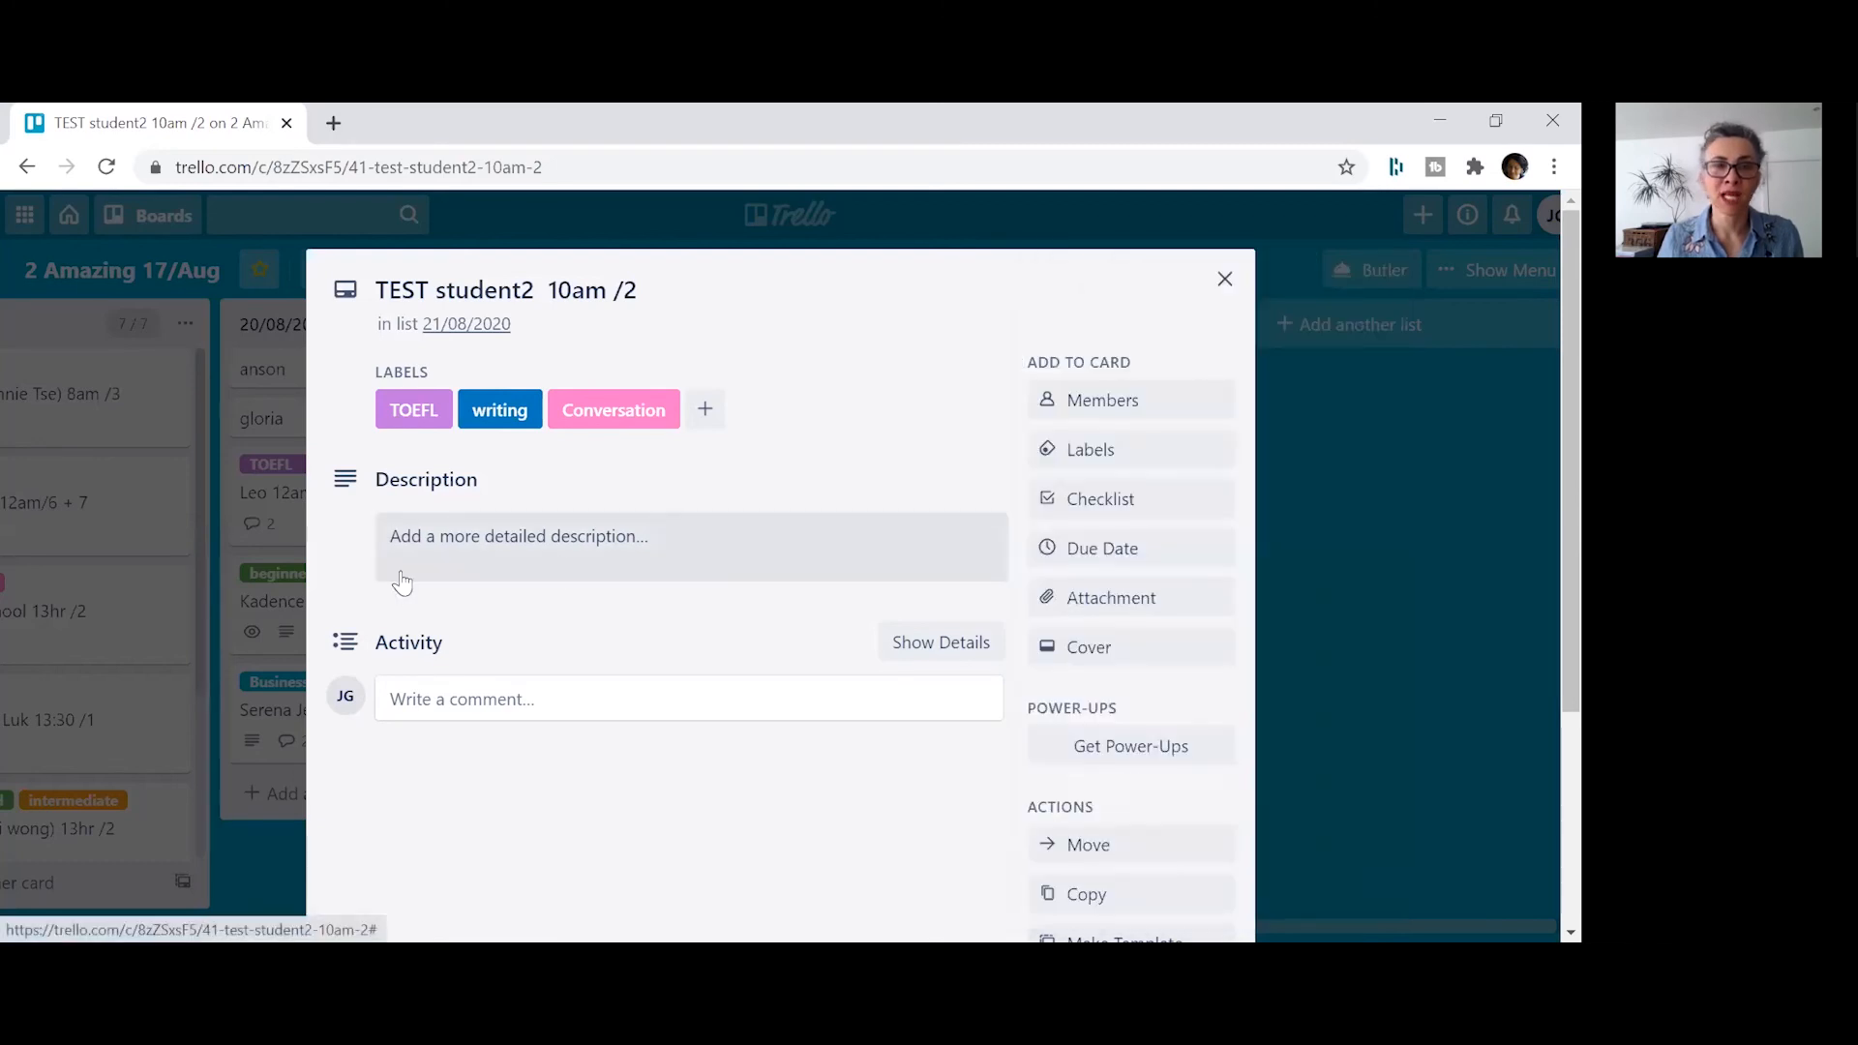
- Enter "exam date is on 1 October" and "not confident in writing" as separate lines in the card's description
{"action": "left_click", "coordinate": [437, 525]}
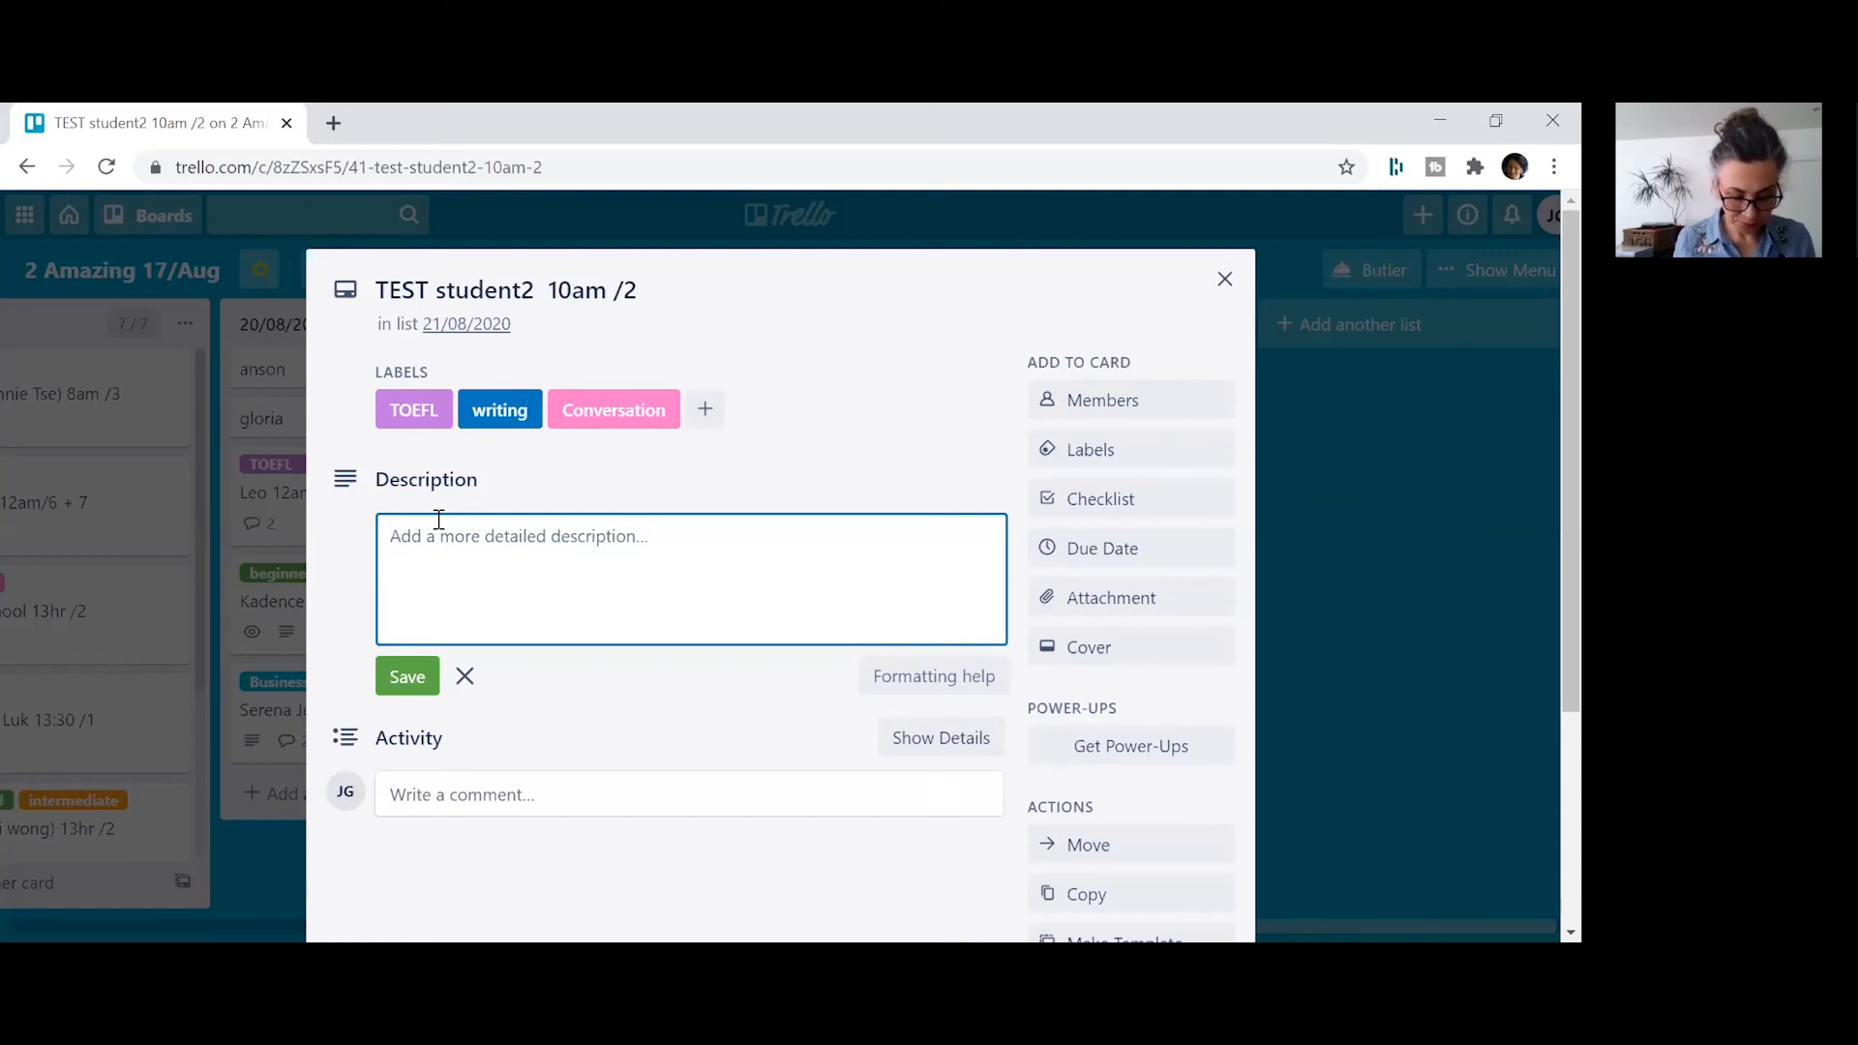
{"action": "type", "text": "exam "}
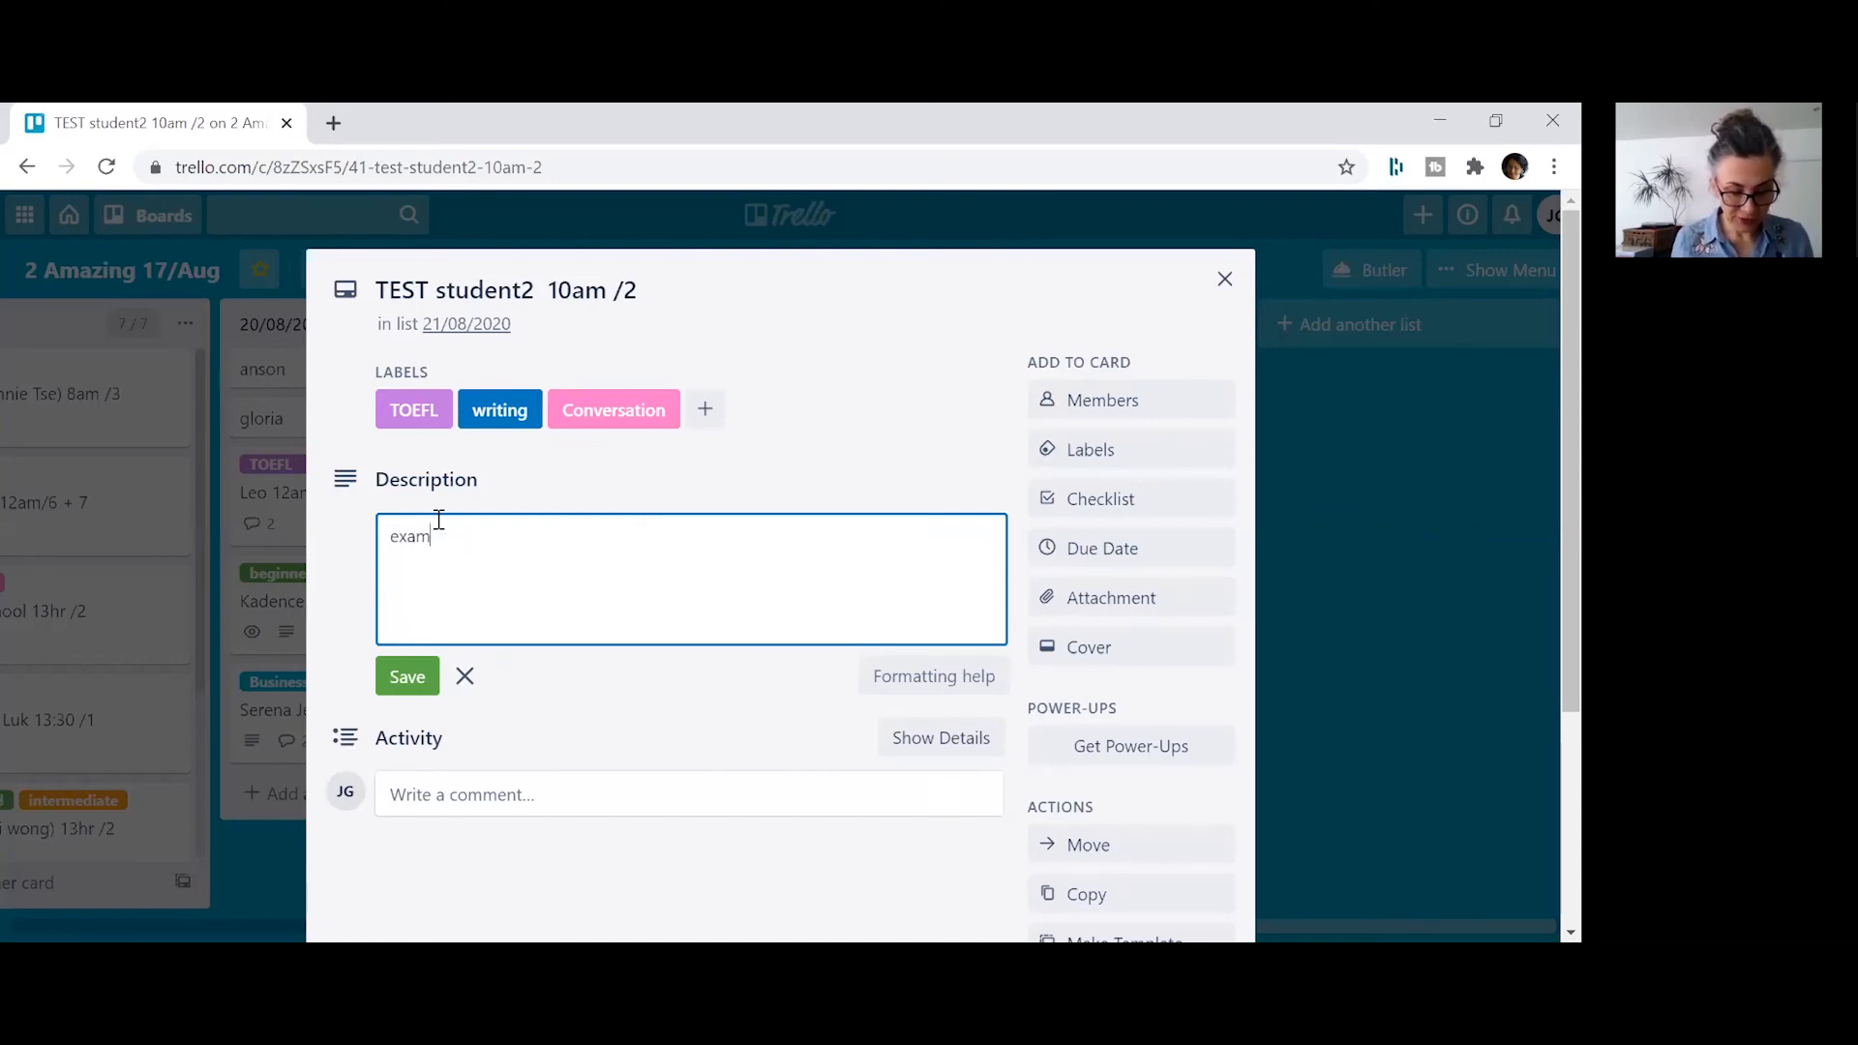
{"action": "type", "text": "date is on"}
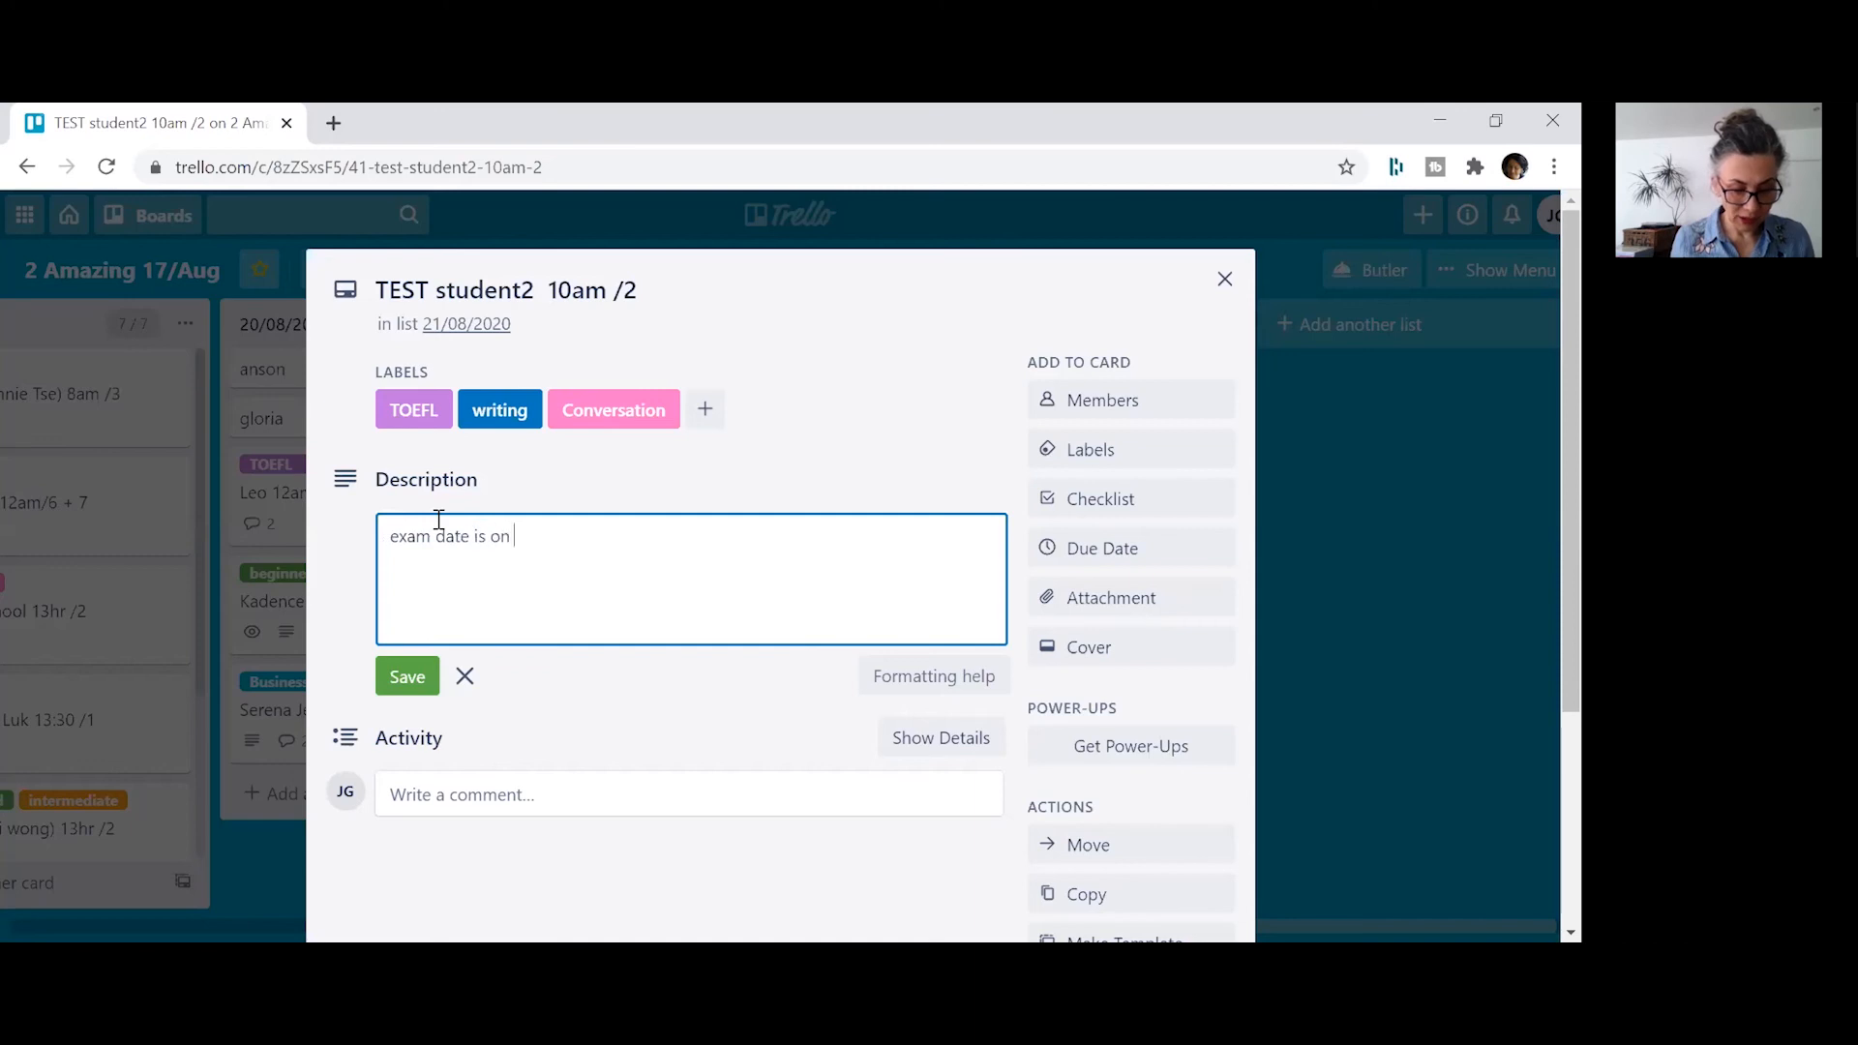
{"action": "type", "text": " 1 October"}
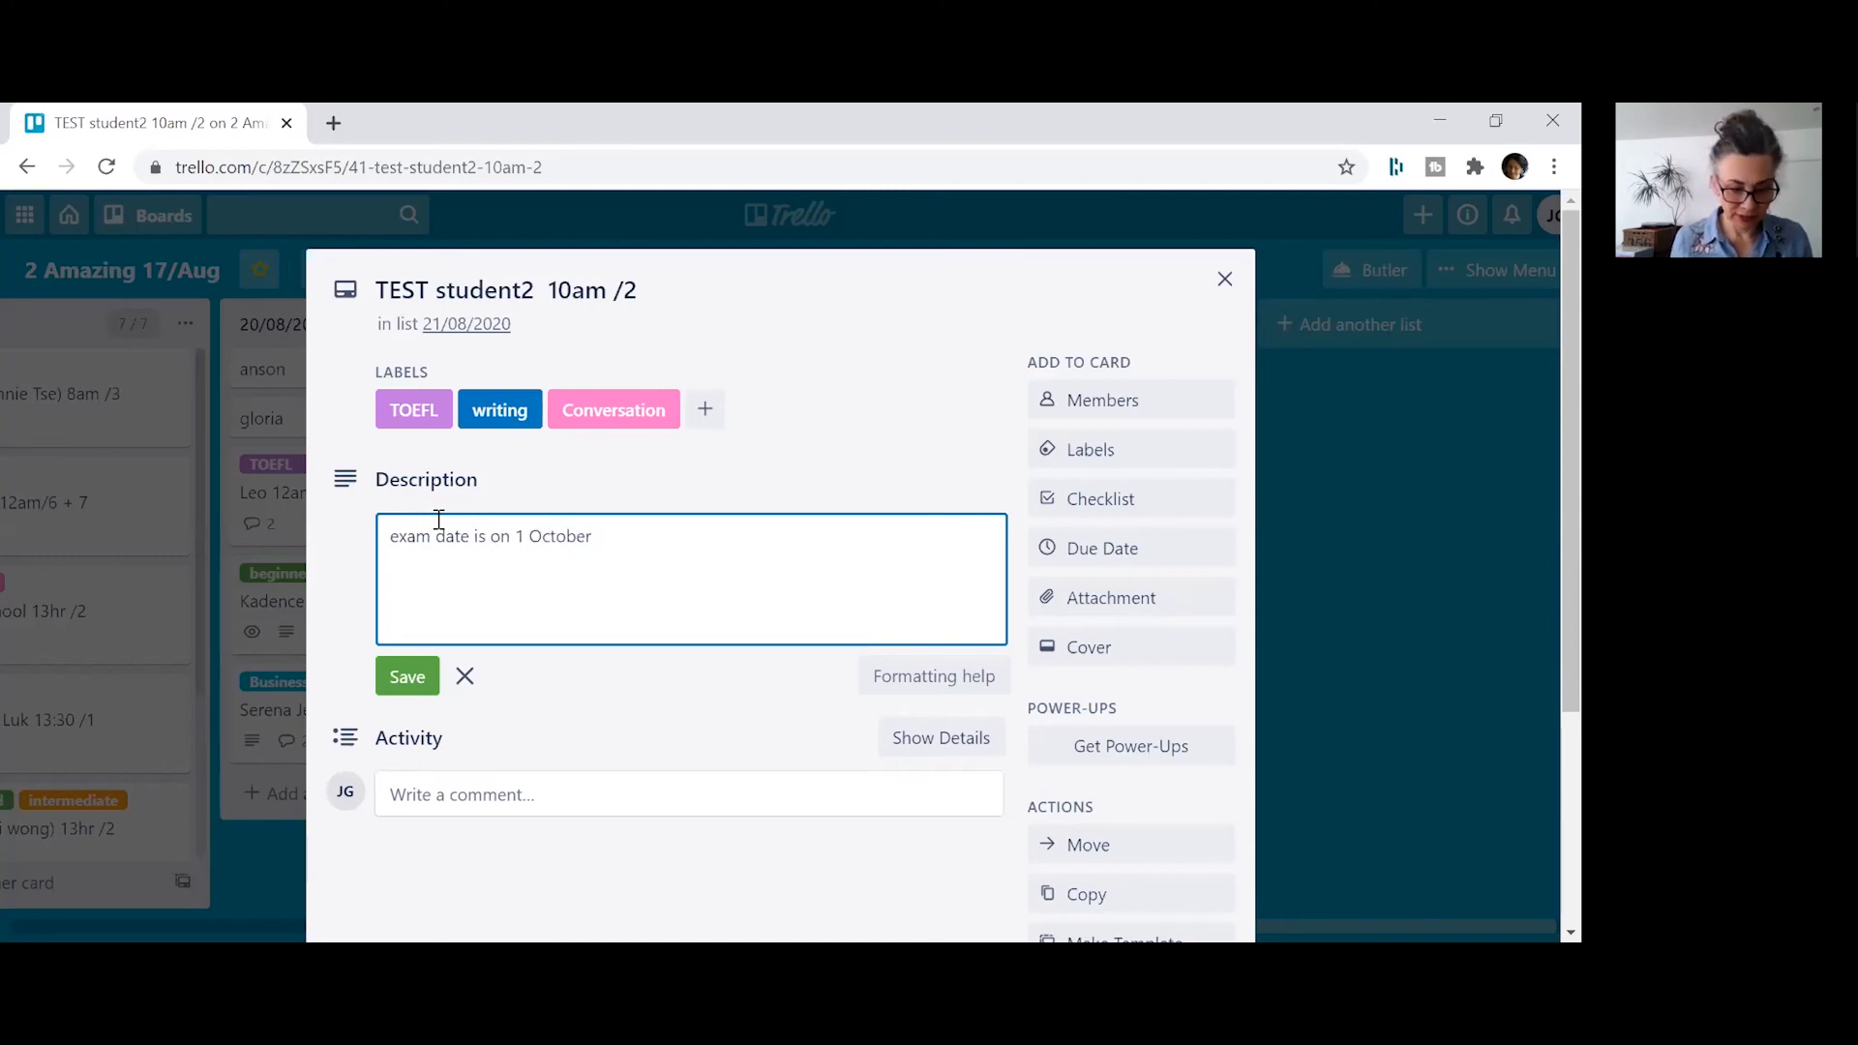
{"action": "key", "text": "Return"}
{"action": "type", "text": "not co nfi"}
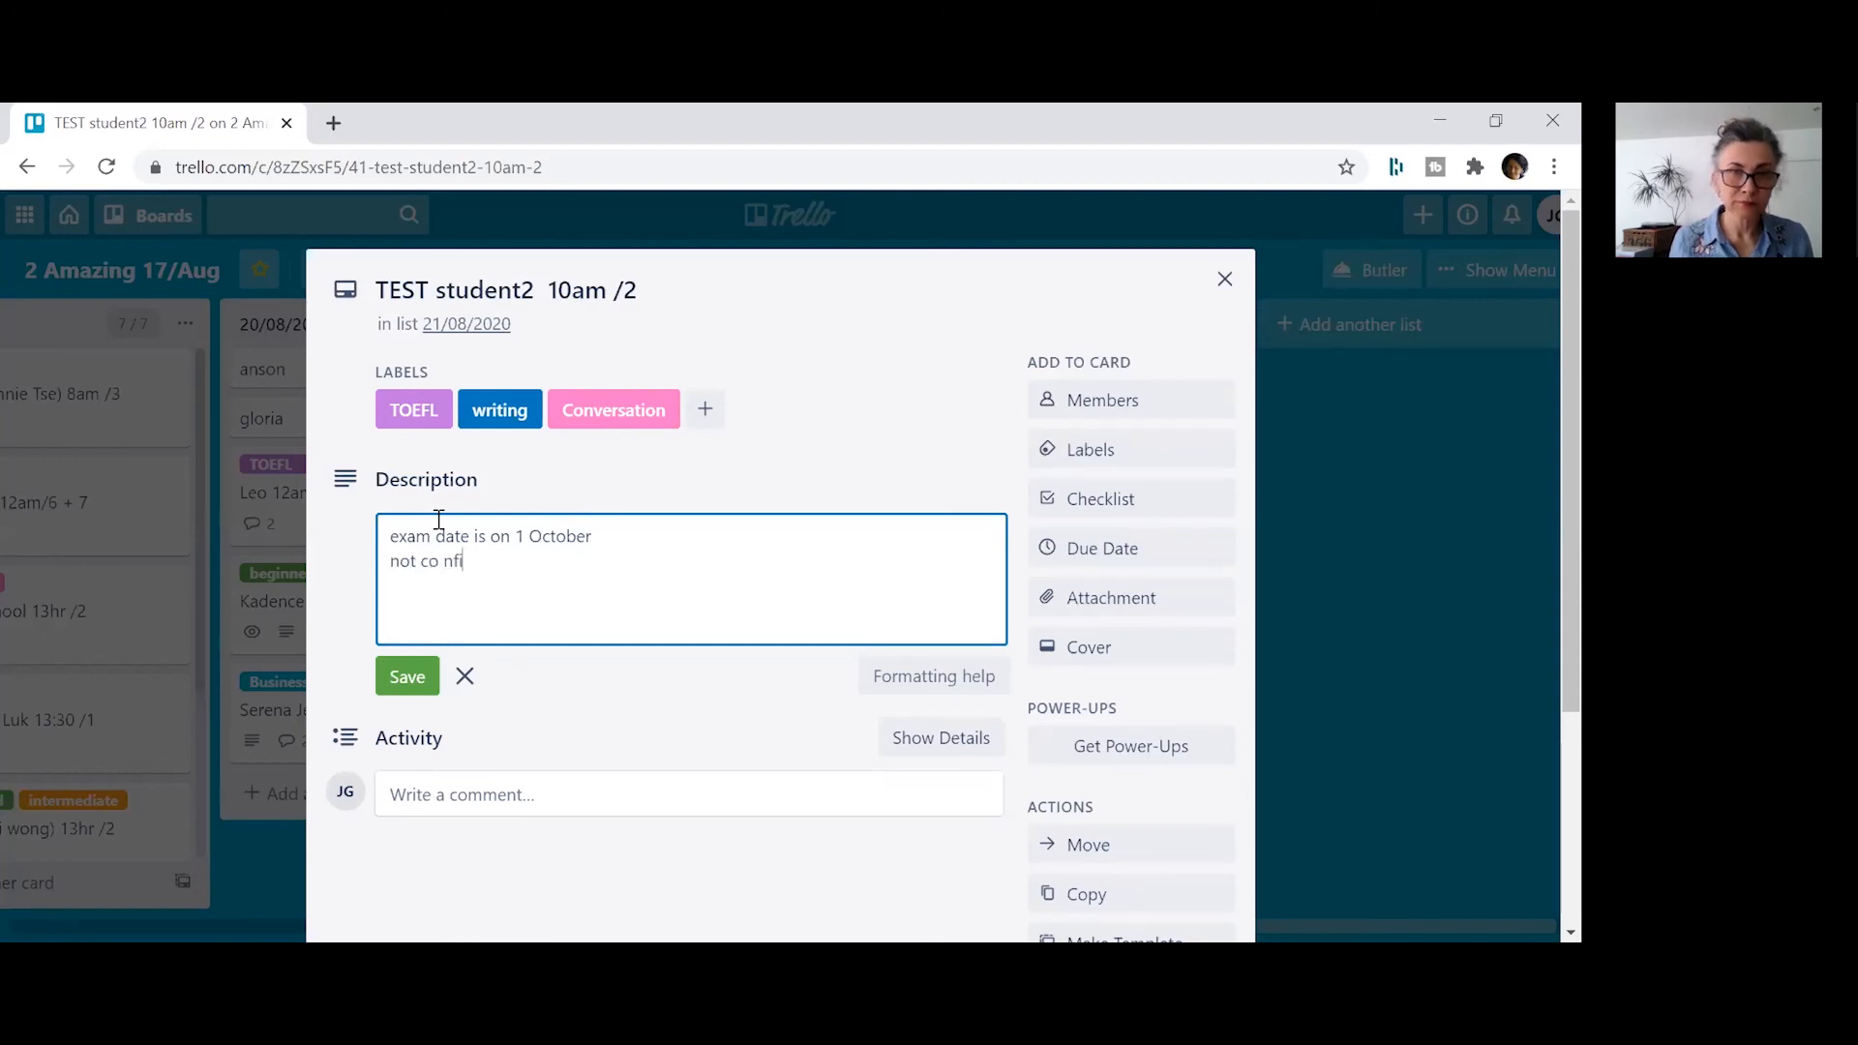
{"action": "key", "text": "BackSpace"}
{"action": "key", "text": "BackSpace"}
{"action": "key", "text": "BackSpace"}
{"action": "type", "text": "nfident in writing"}
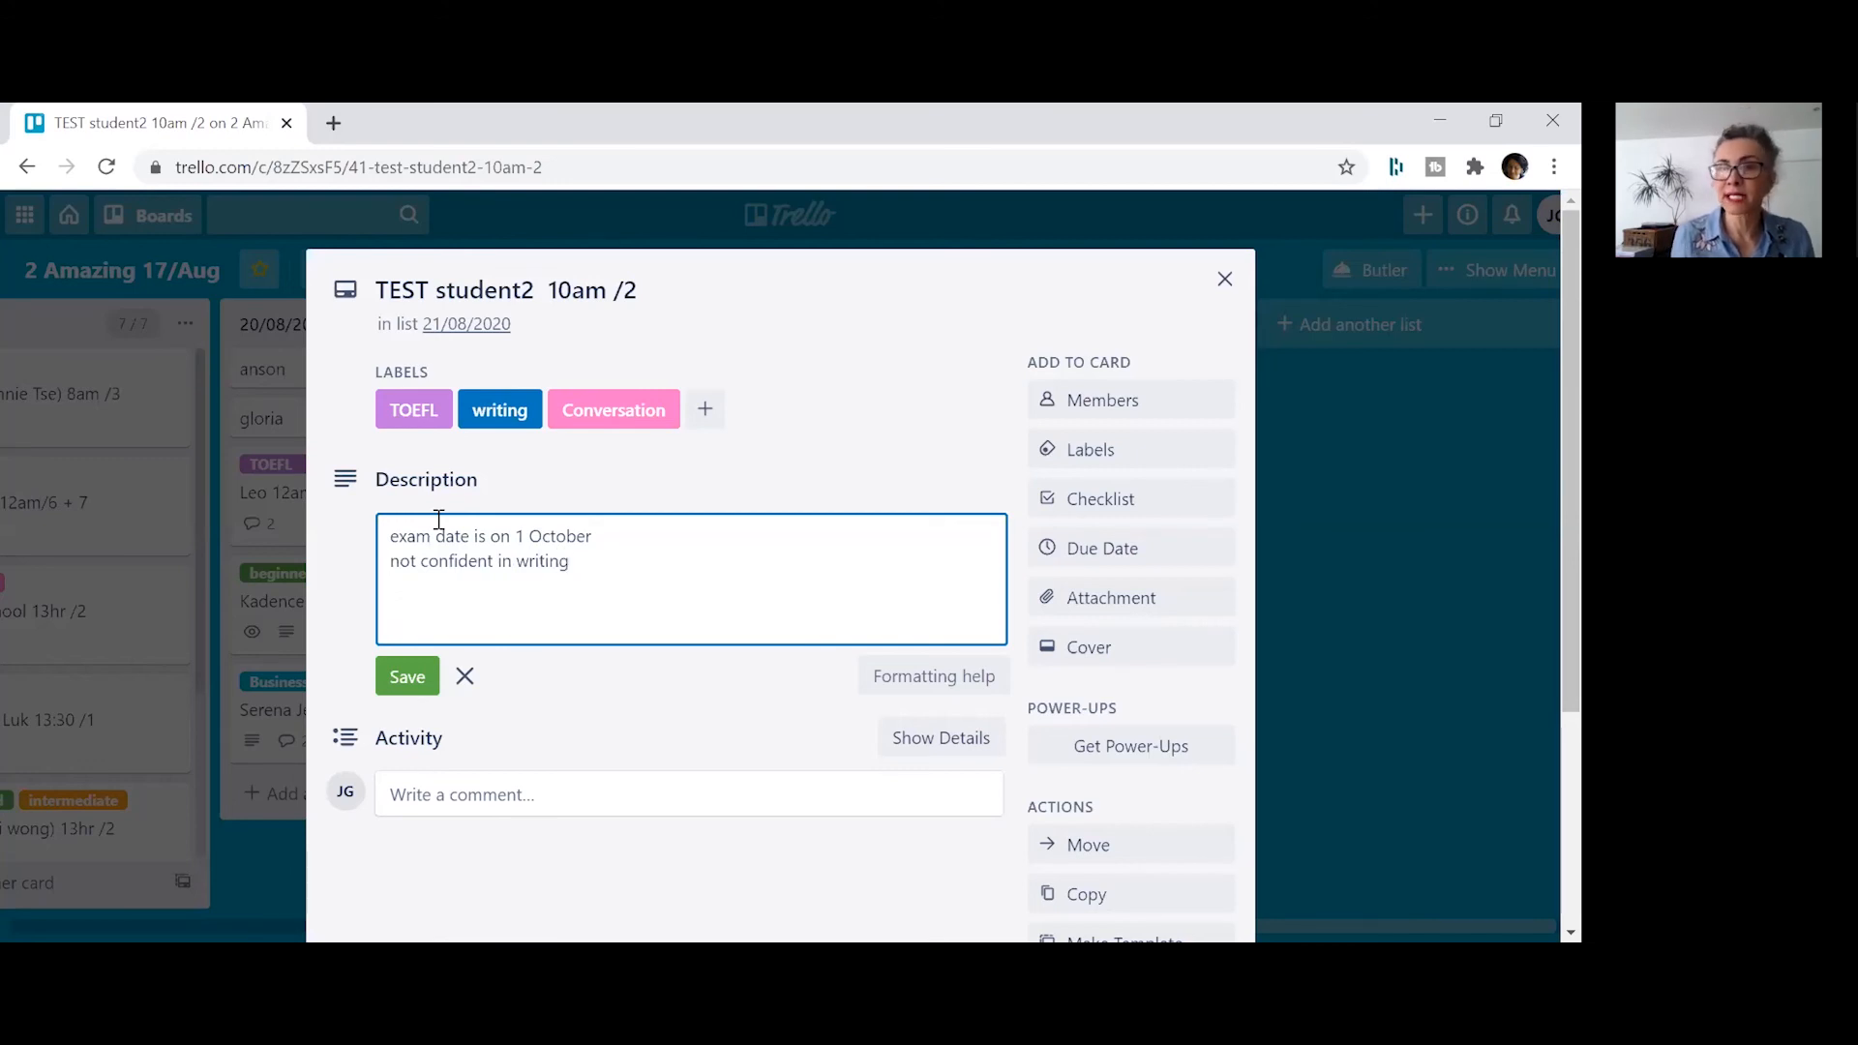
- Add a third line "level 7 or above in speaking" to the description and save it
{"action": "type", "text": "lavel7 or above in speaking"}
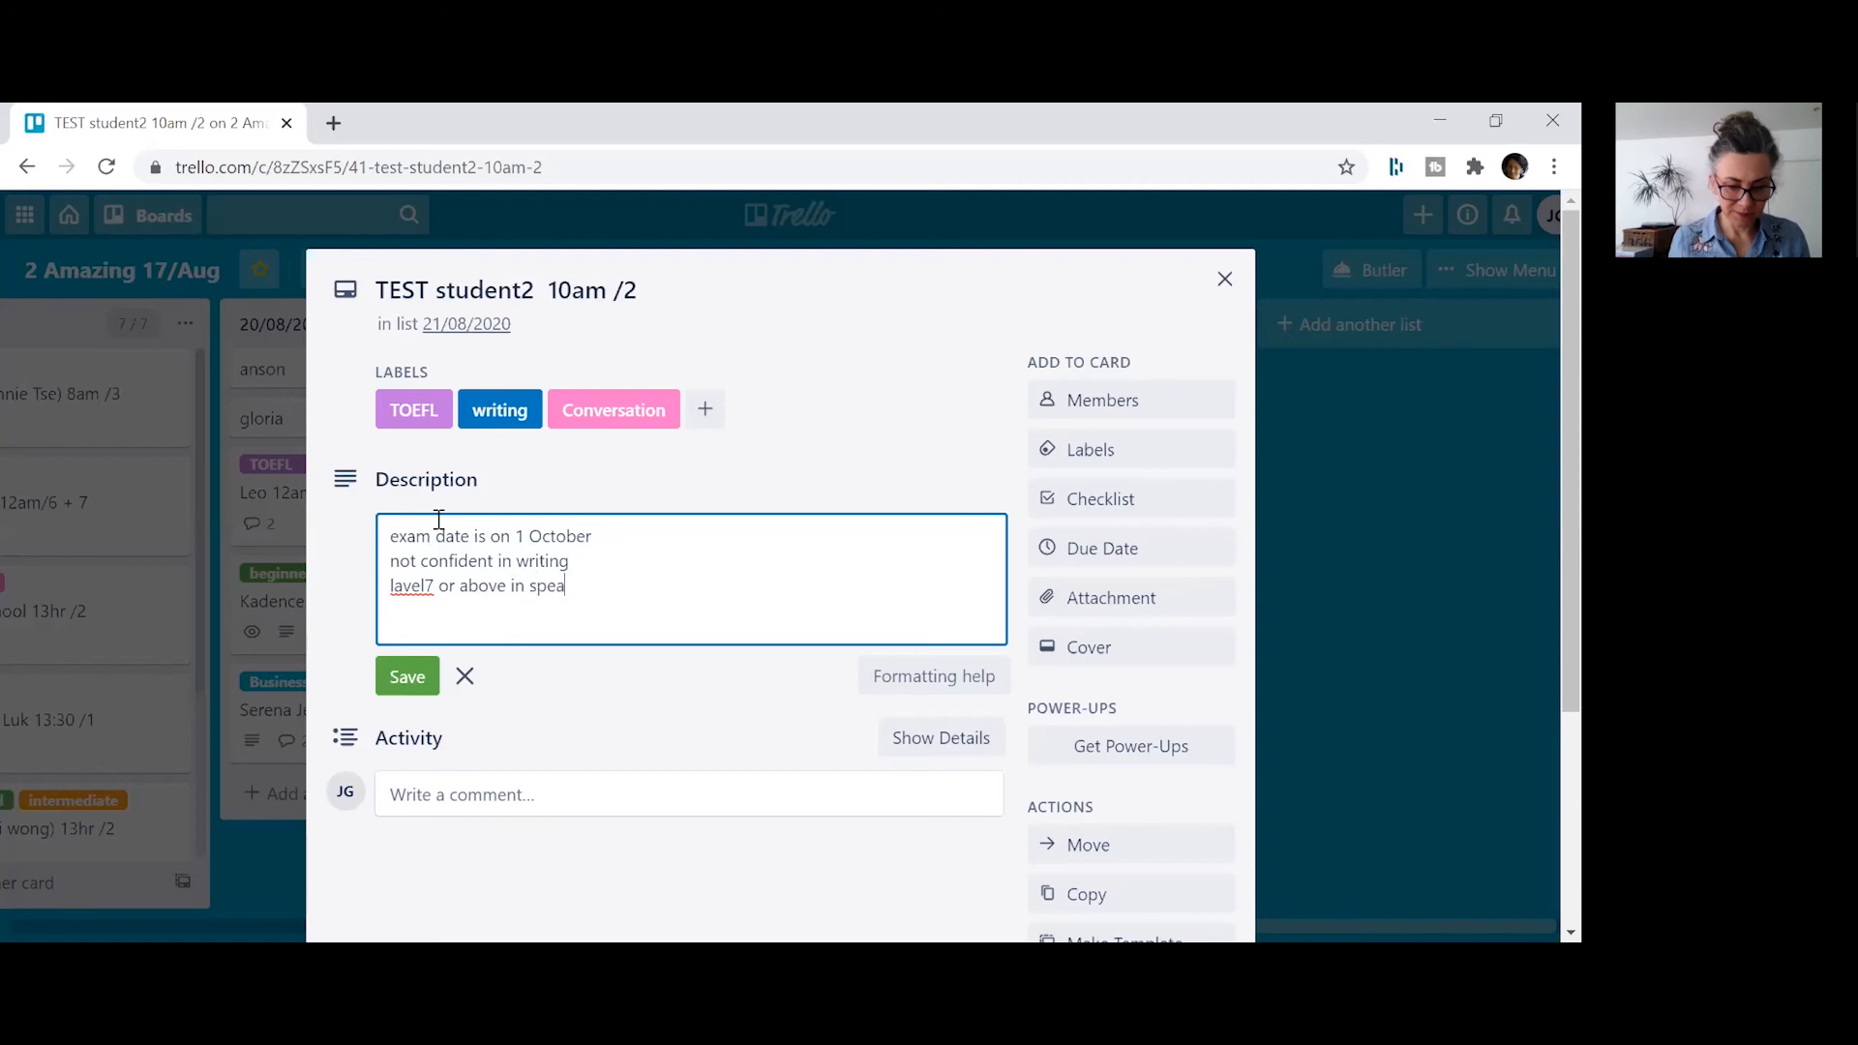
{"action": "left_click", "coordinate": [406, 587]}
{"action": "key", "text": "BackSpace"}
{"action": "type", "text": "e"}
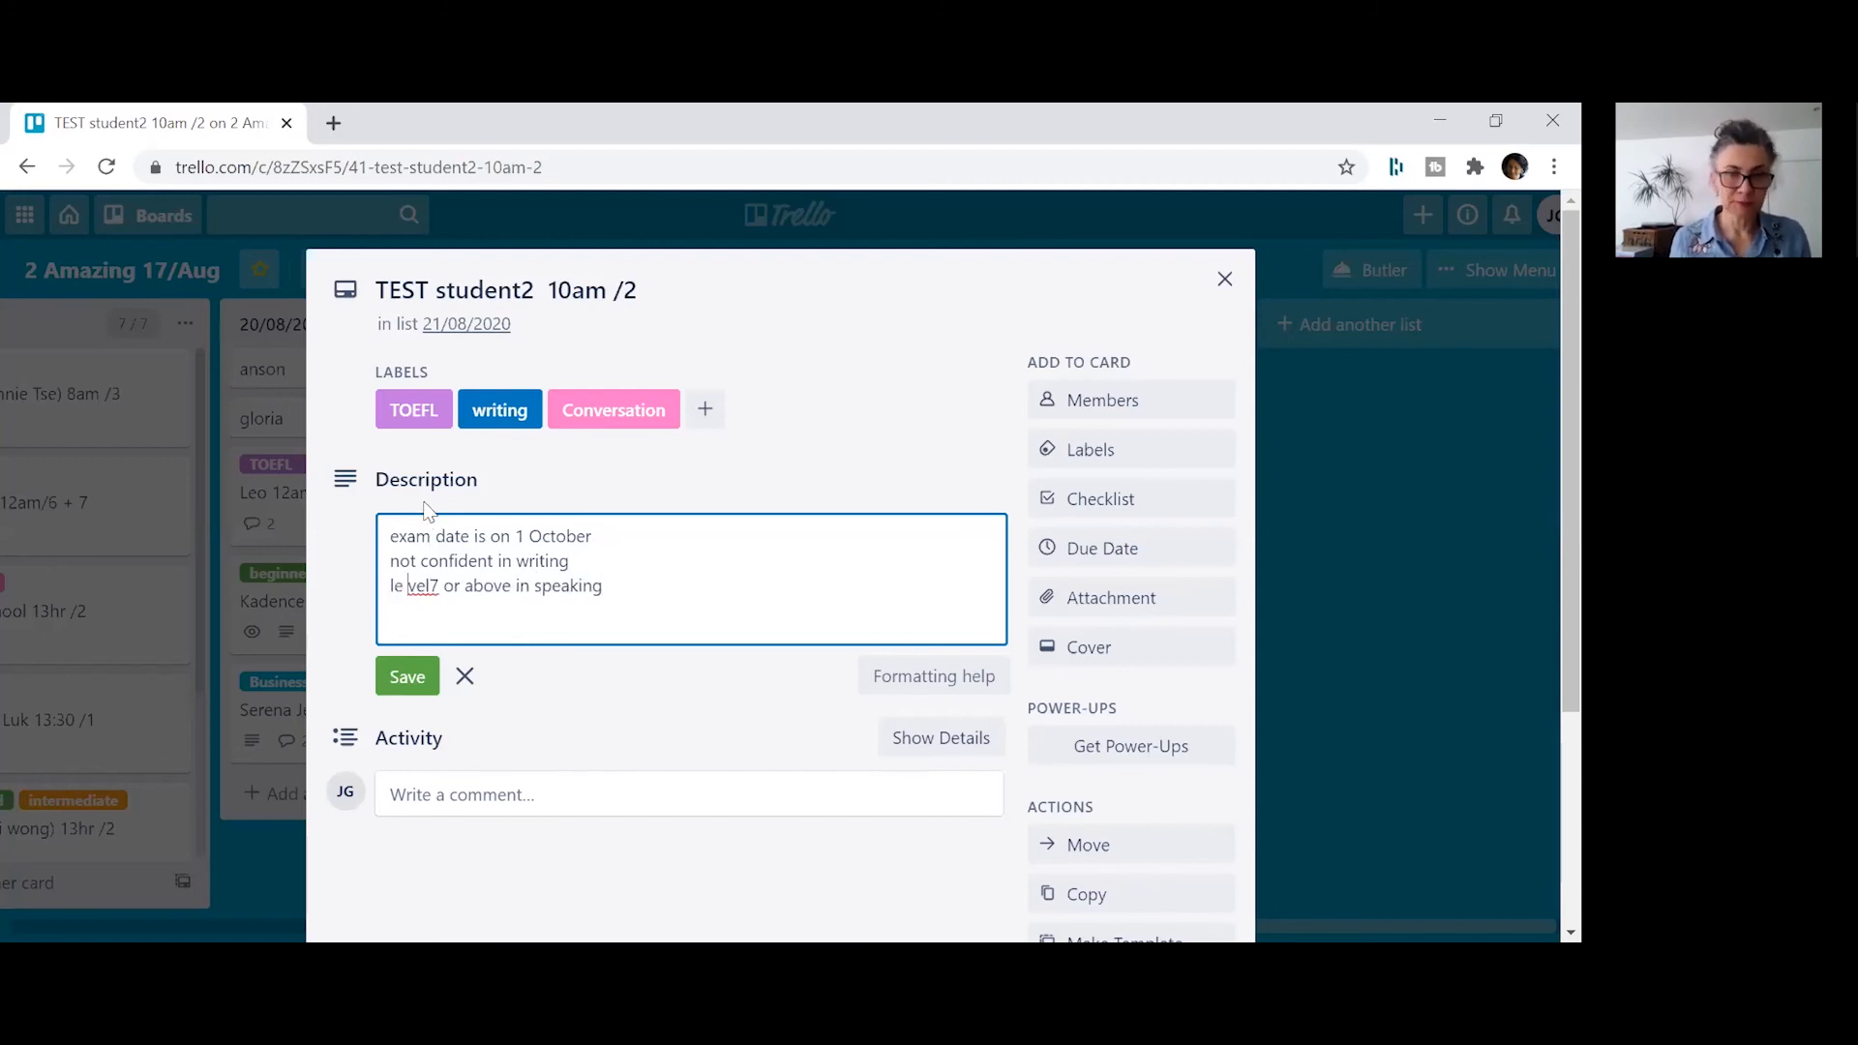
{"action": "key", "text": "Right"}
{"action": "key", "text": "Right"}
{"action": "key", "text": "Right"}
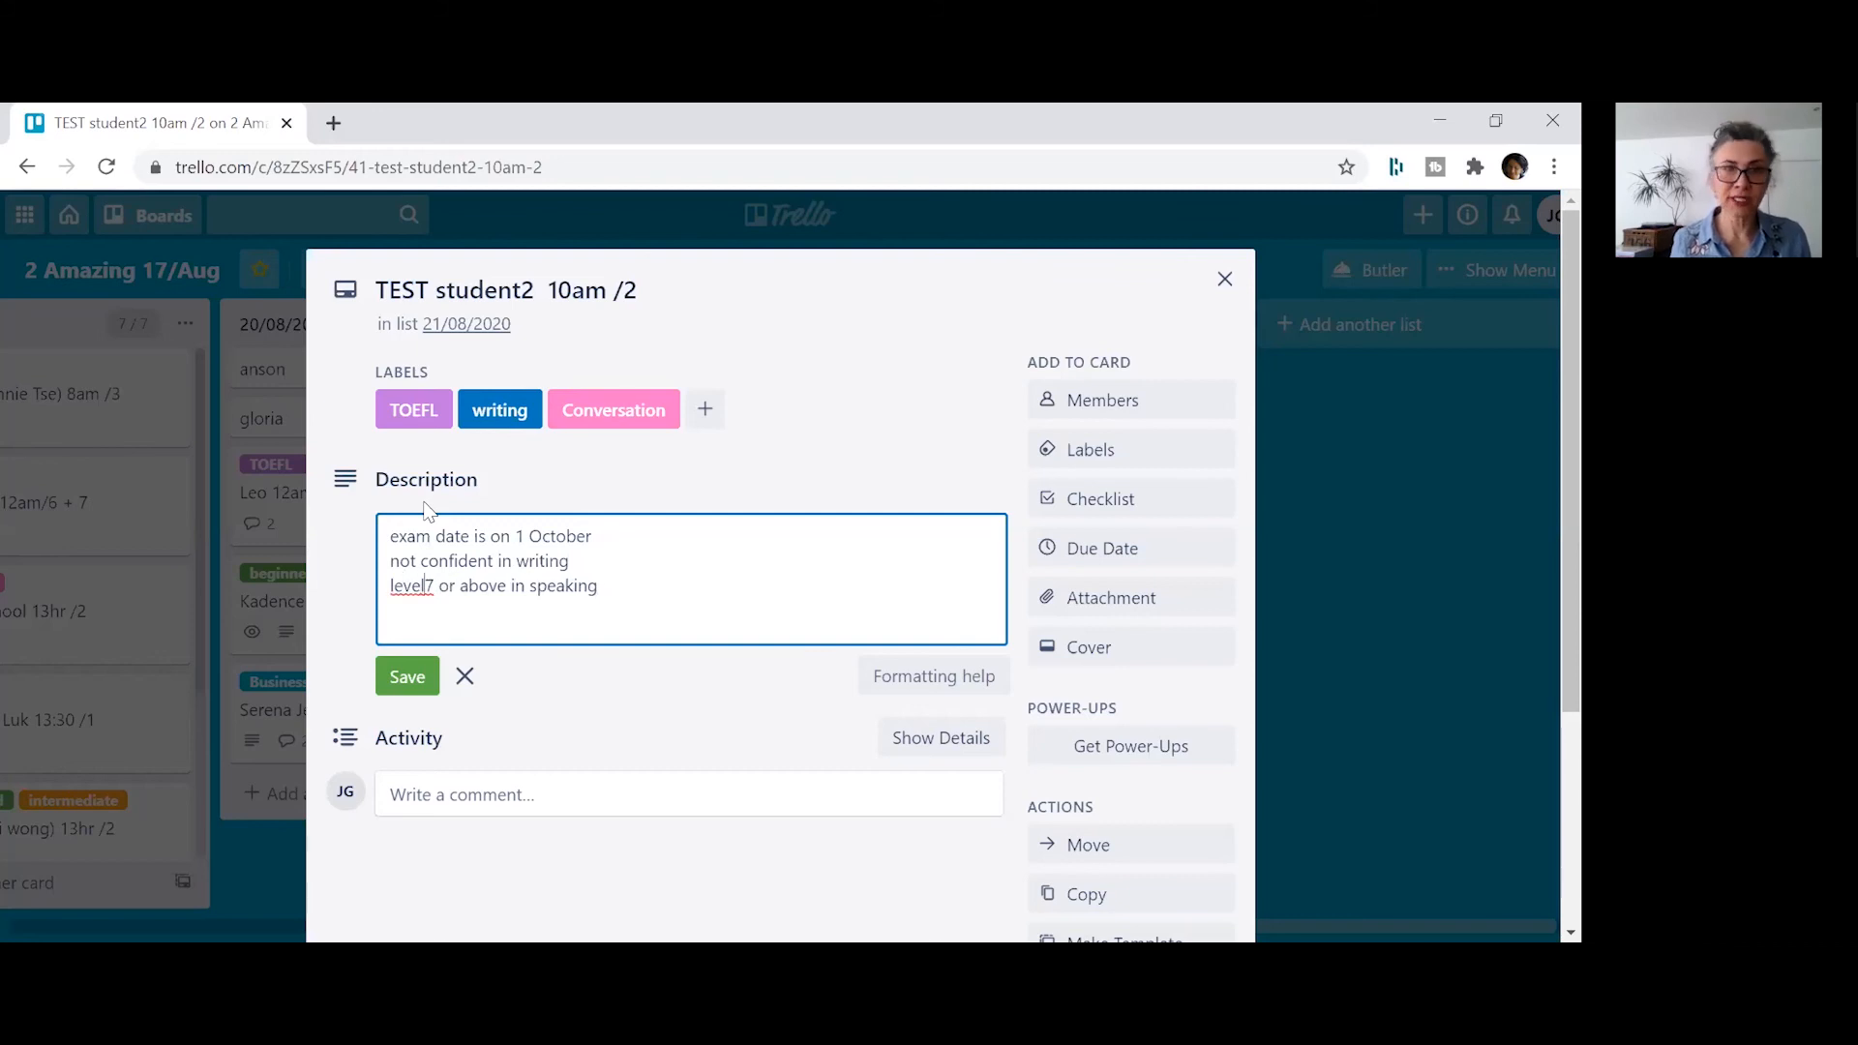
{"action": "left_click", "coordinate": [407, 680]}
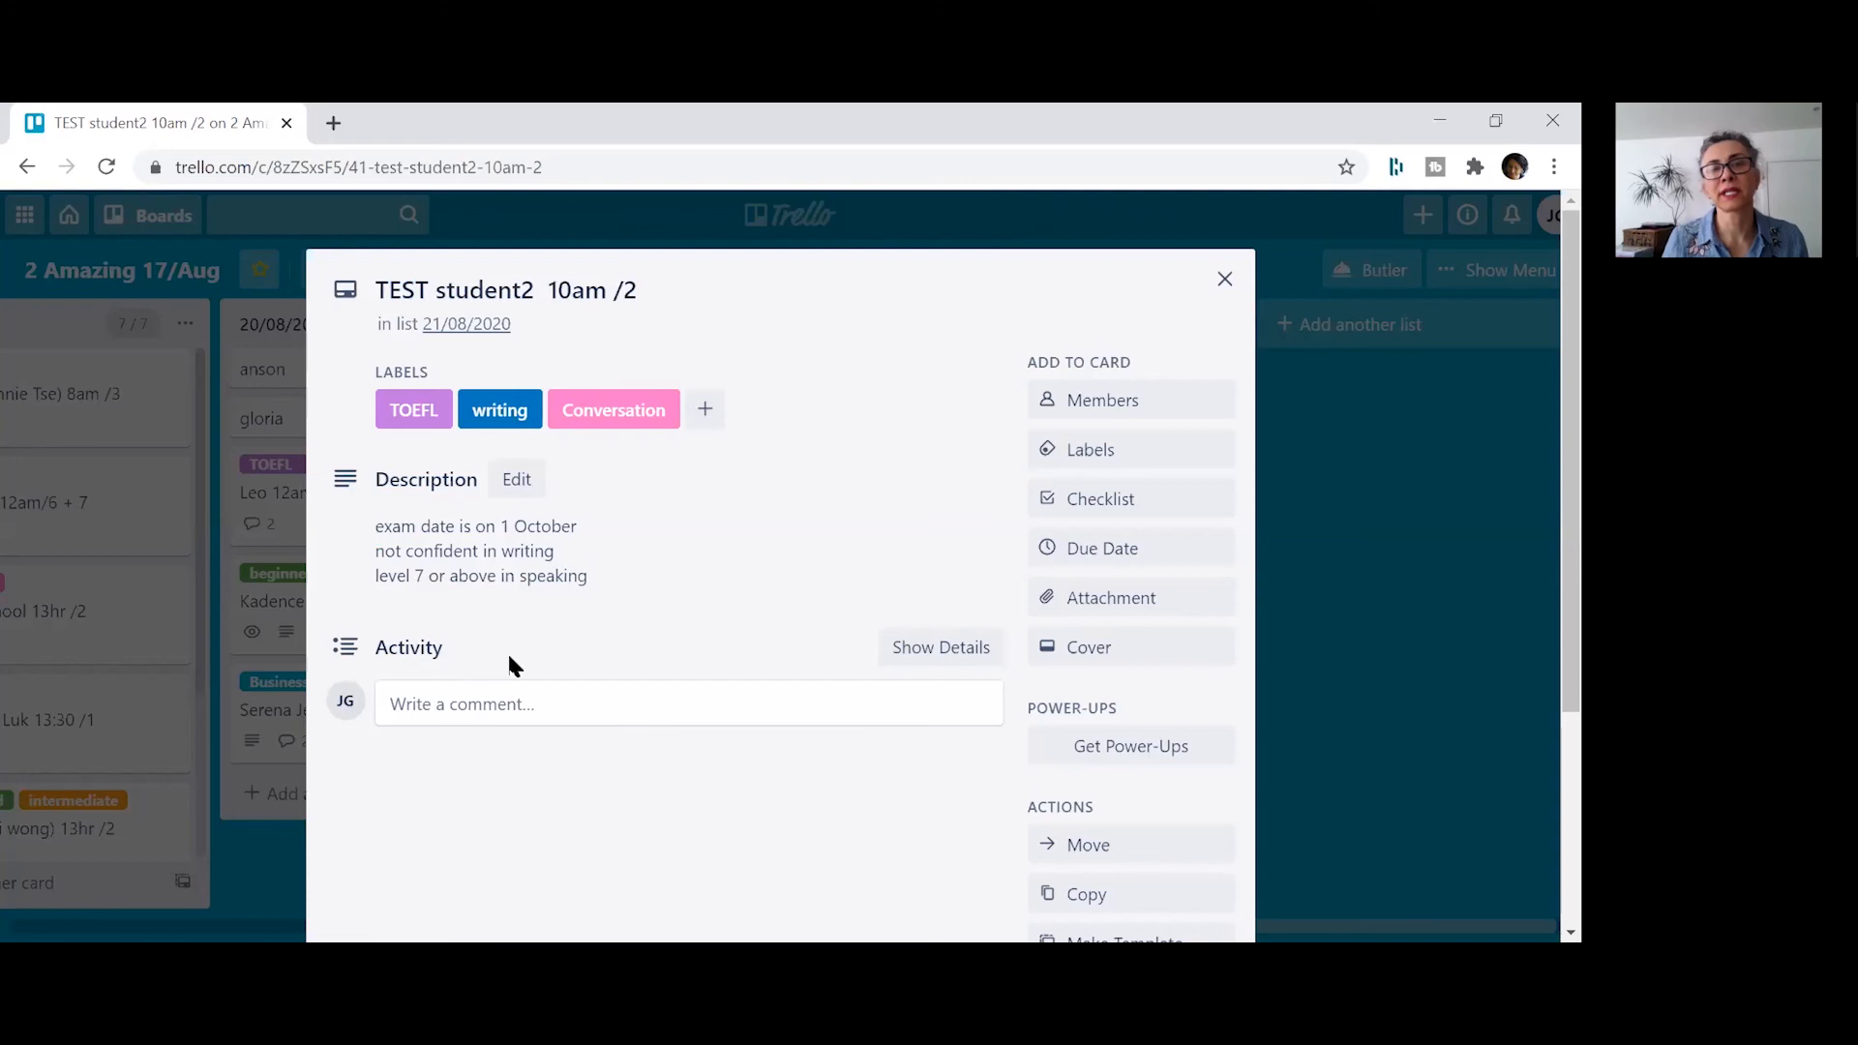
- Post the comment "TOEFL trial assessment" on the card and close it
{"action": "left_click", "coordinate": [460, 704]}
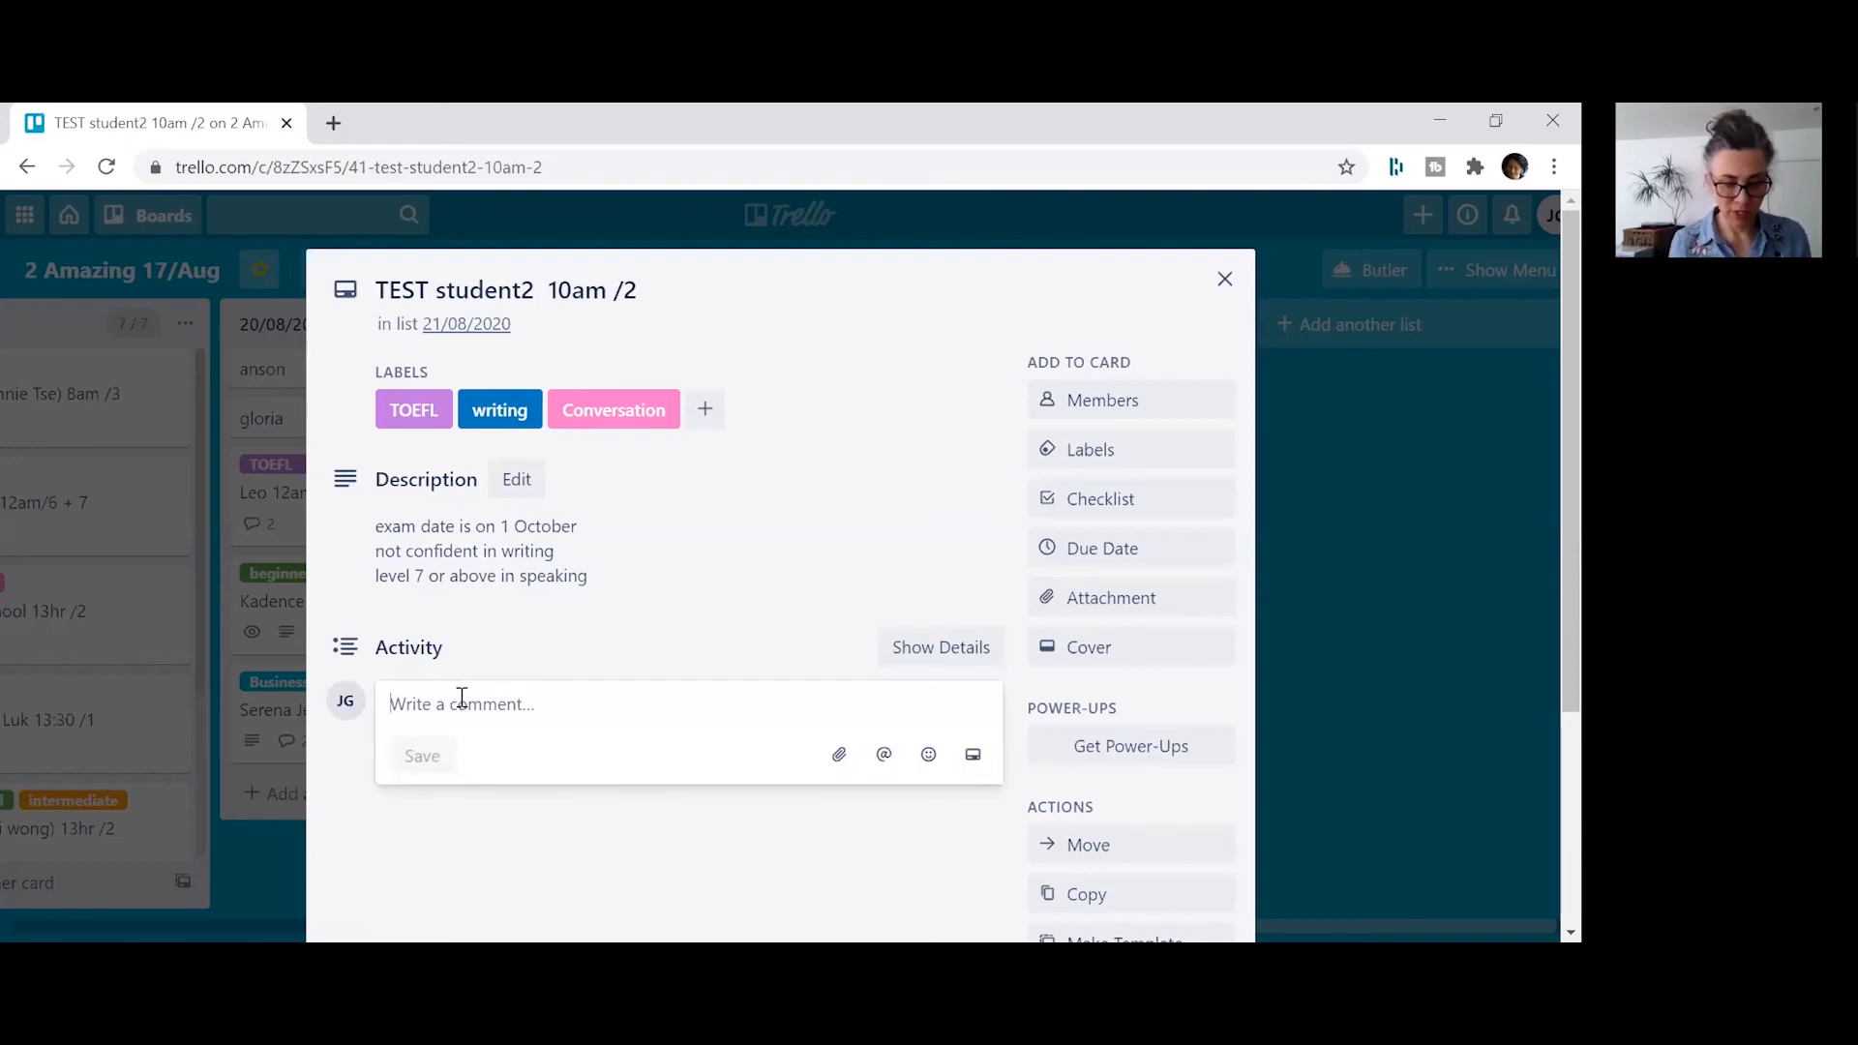
{"action": "type", "text": "TOE"}
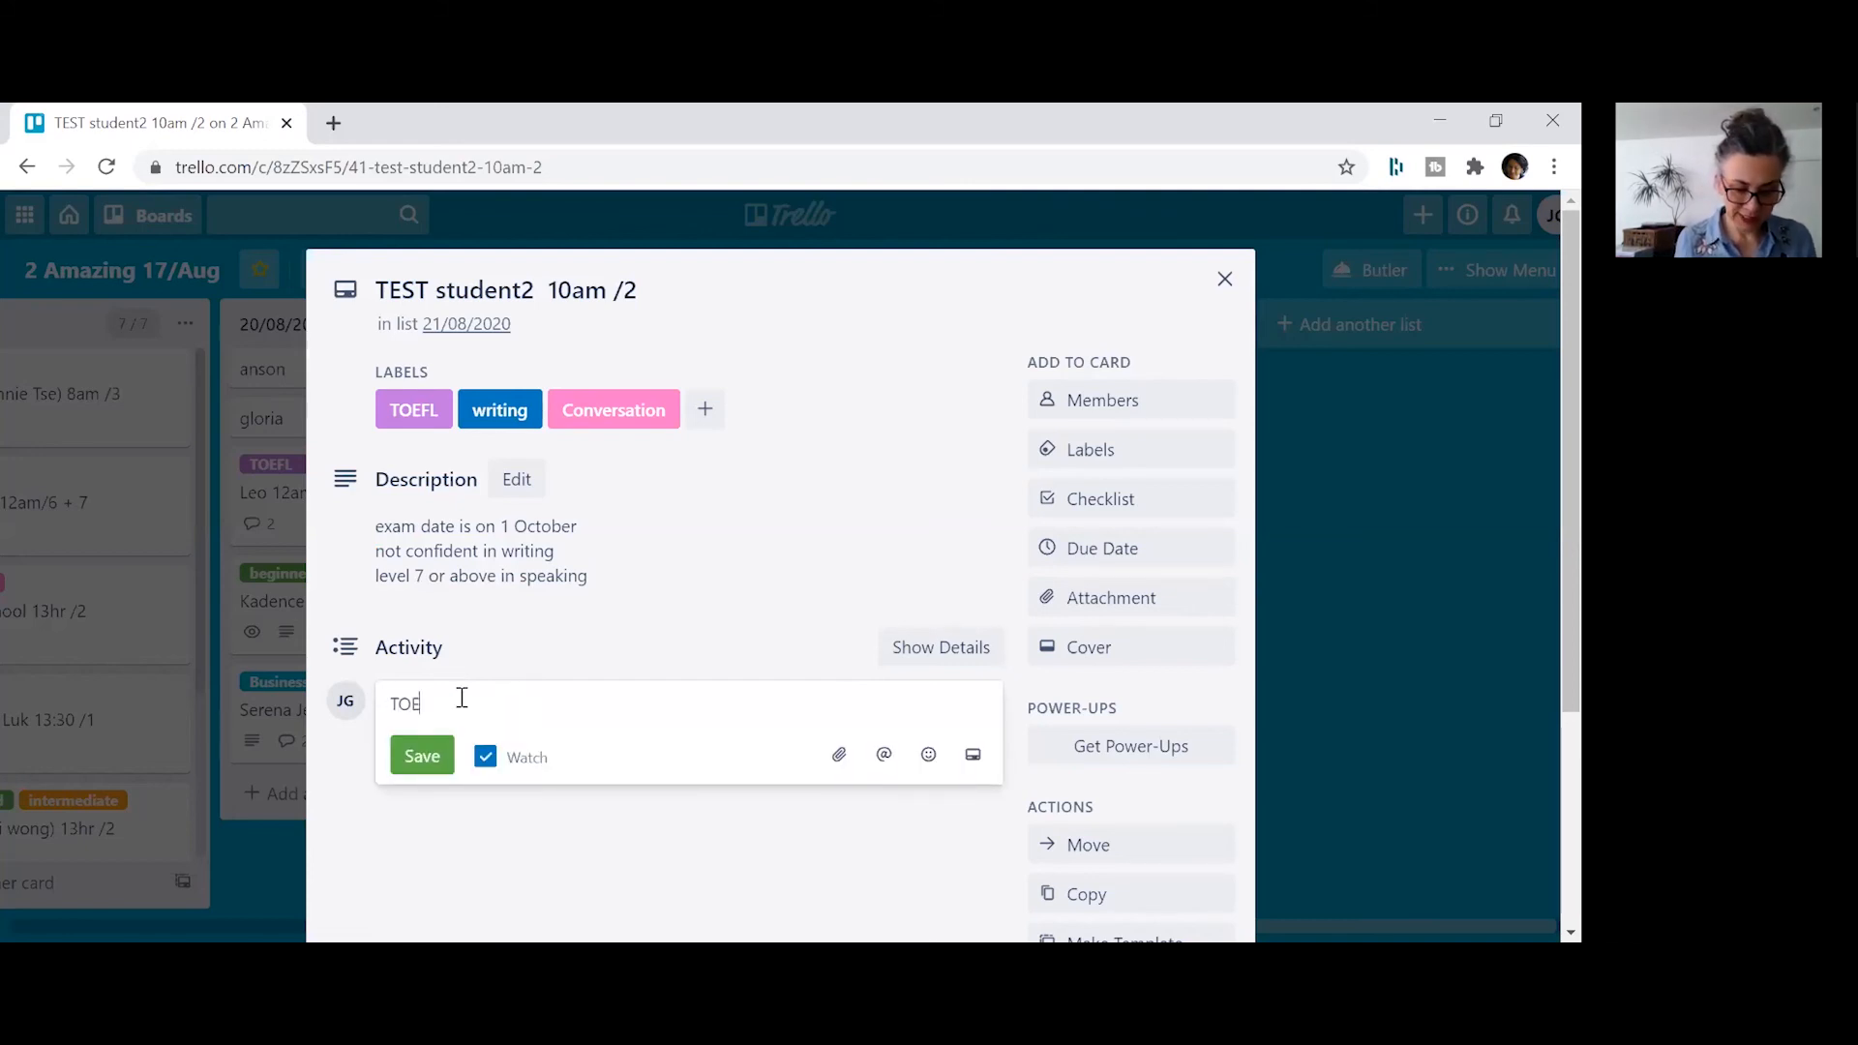
{"action": "type", "text": "FL tri"}
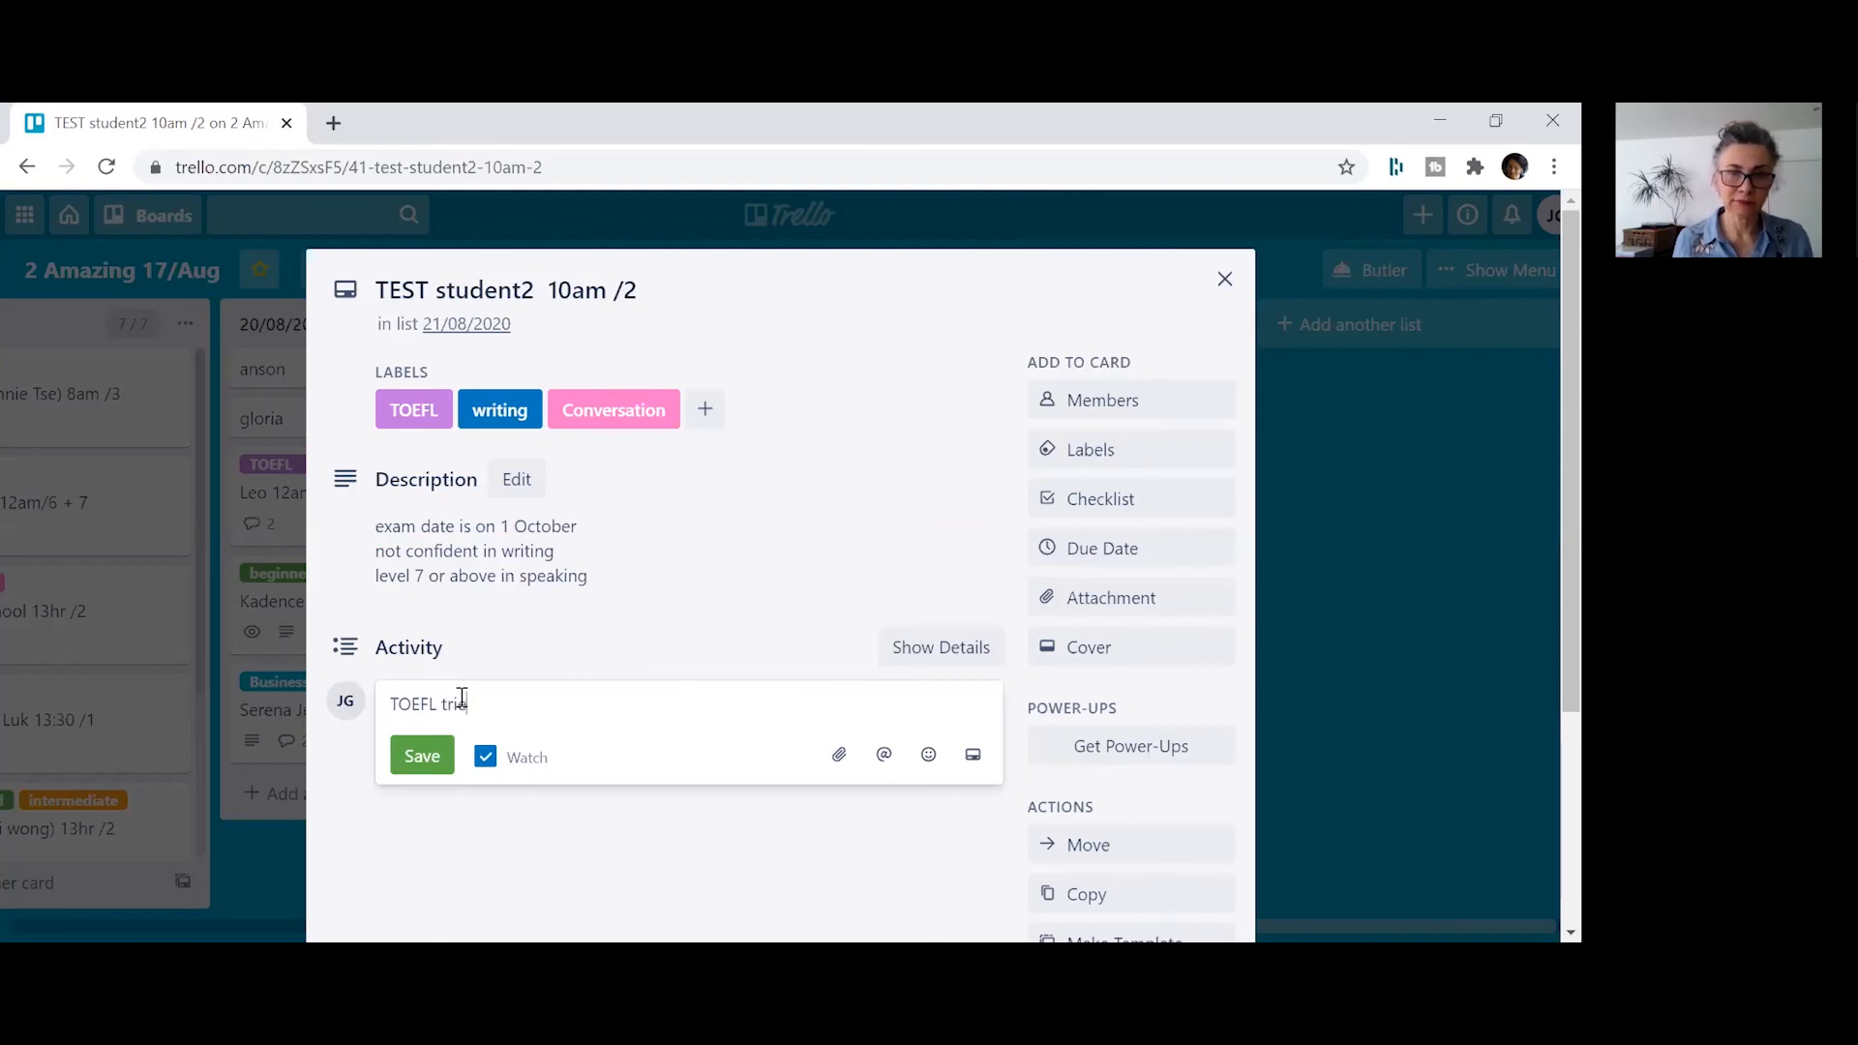
{"action": "type", "text": "al assessment"}
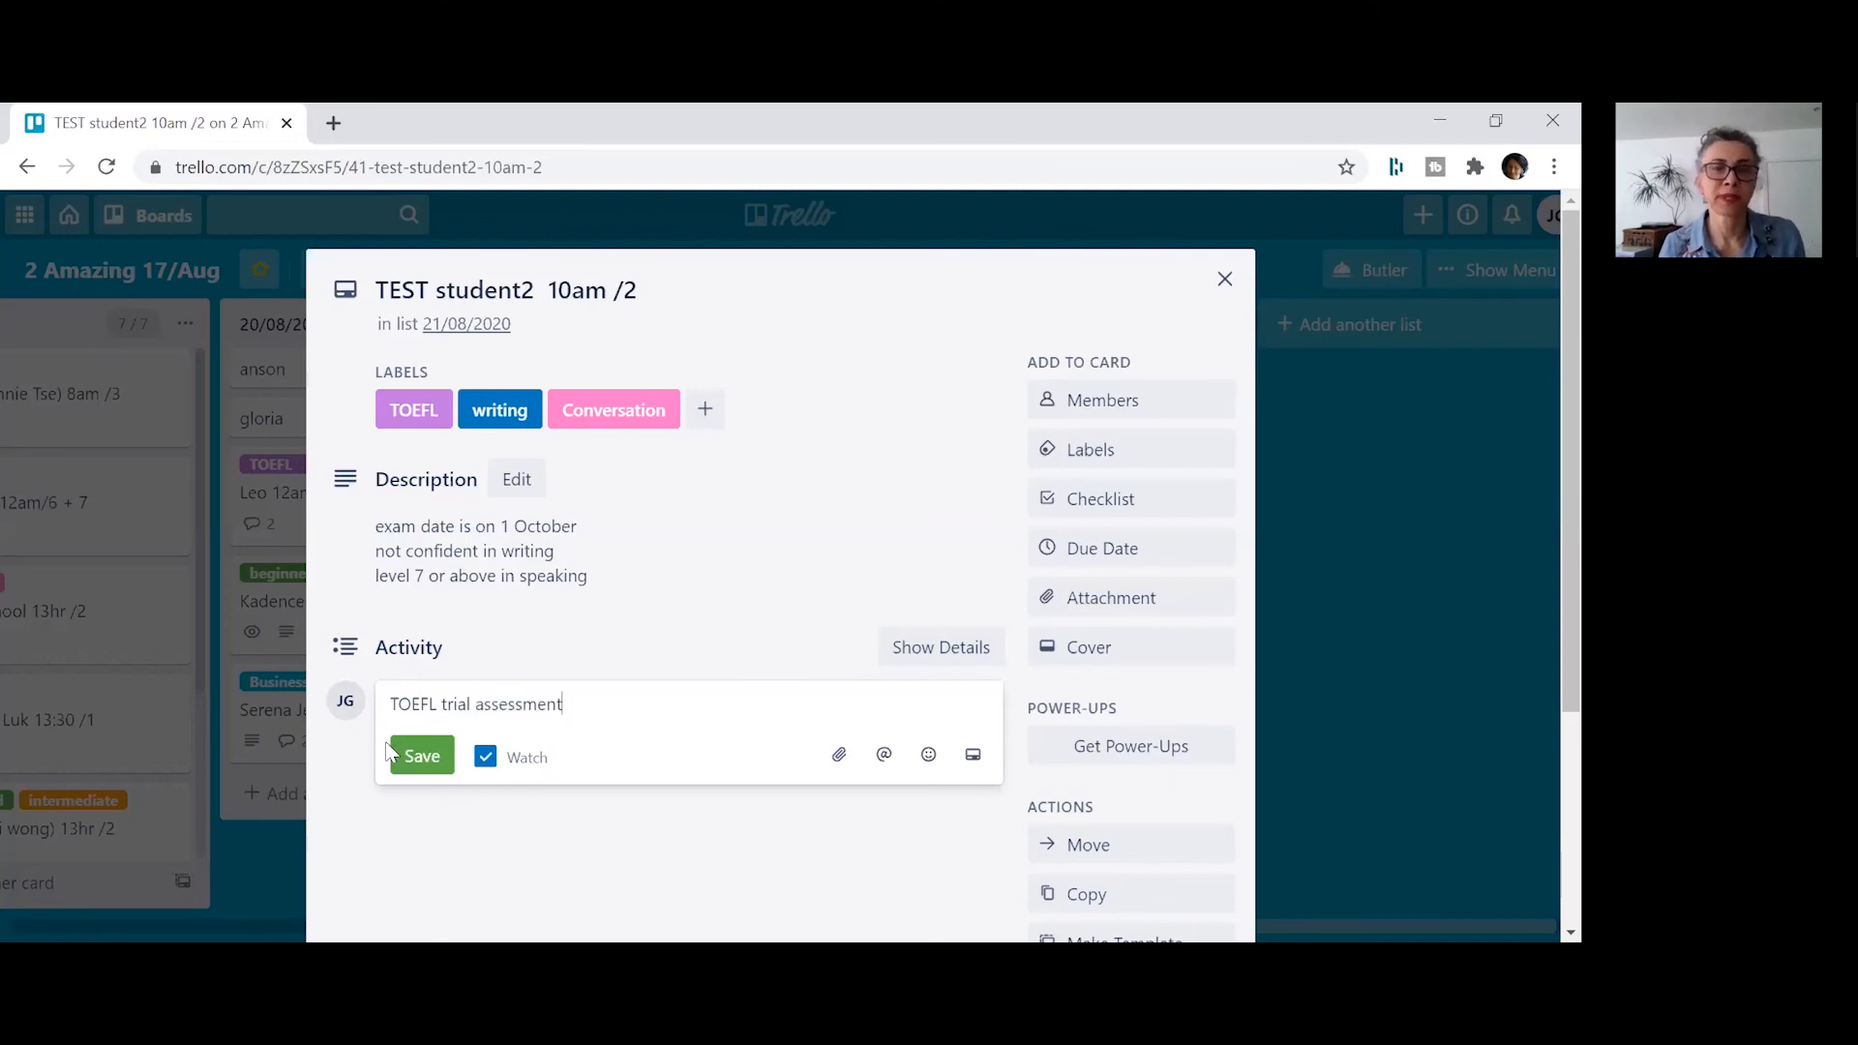
{"action": "left_click", "coordinate": [420, 756]}
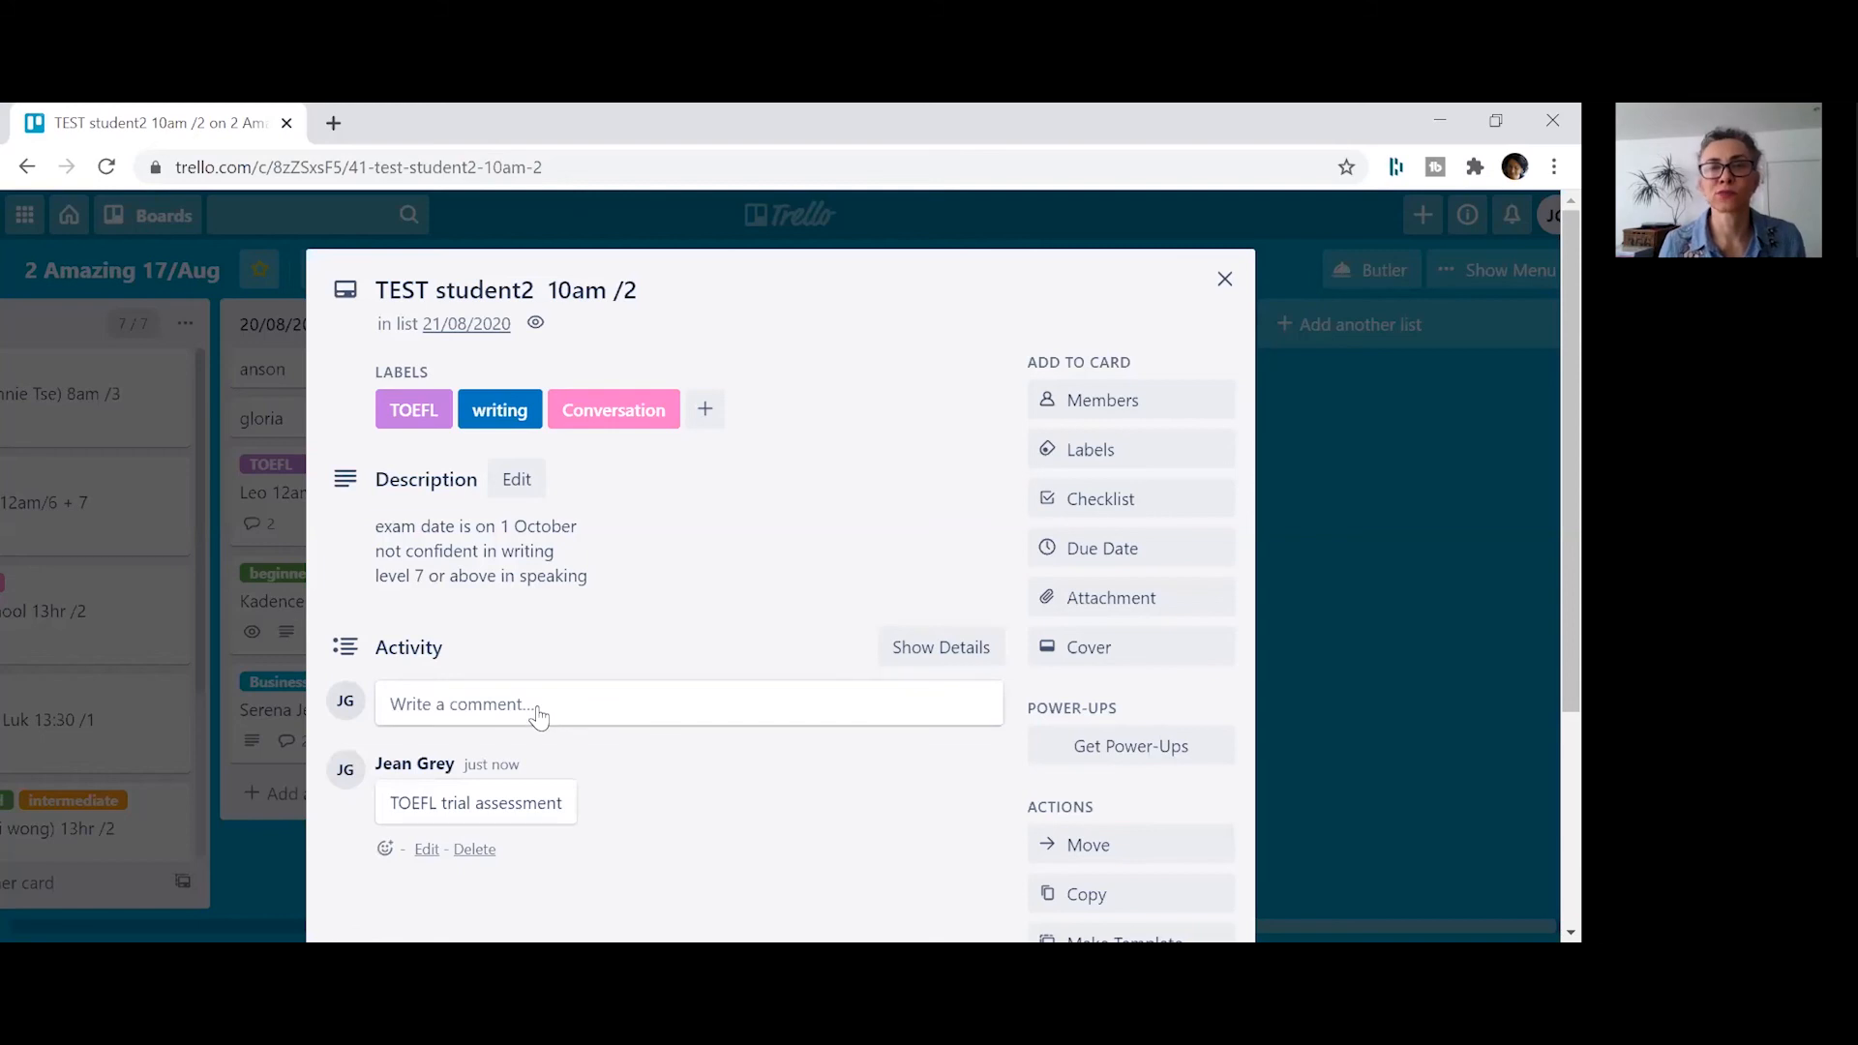
{"action": "left_click", "coordinate": [1225, 281]}
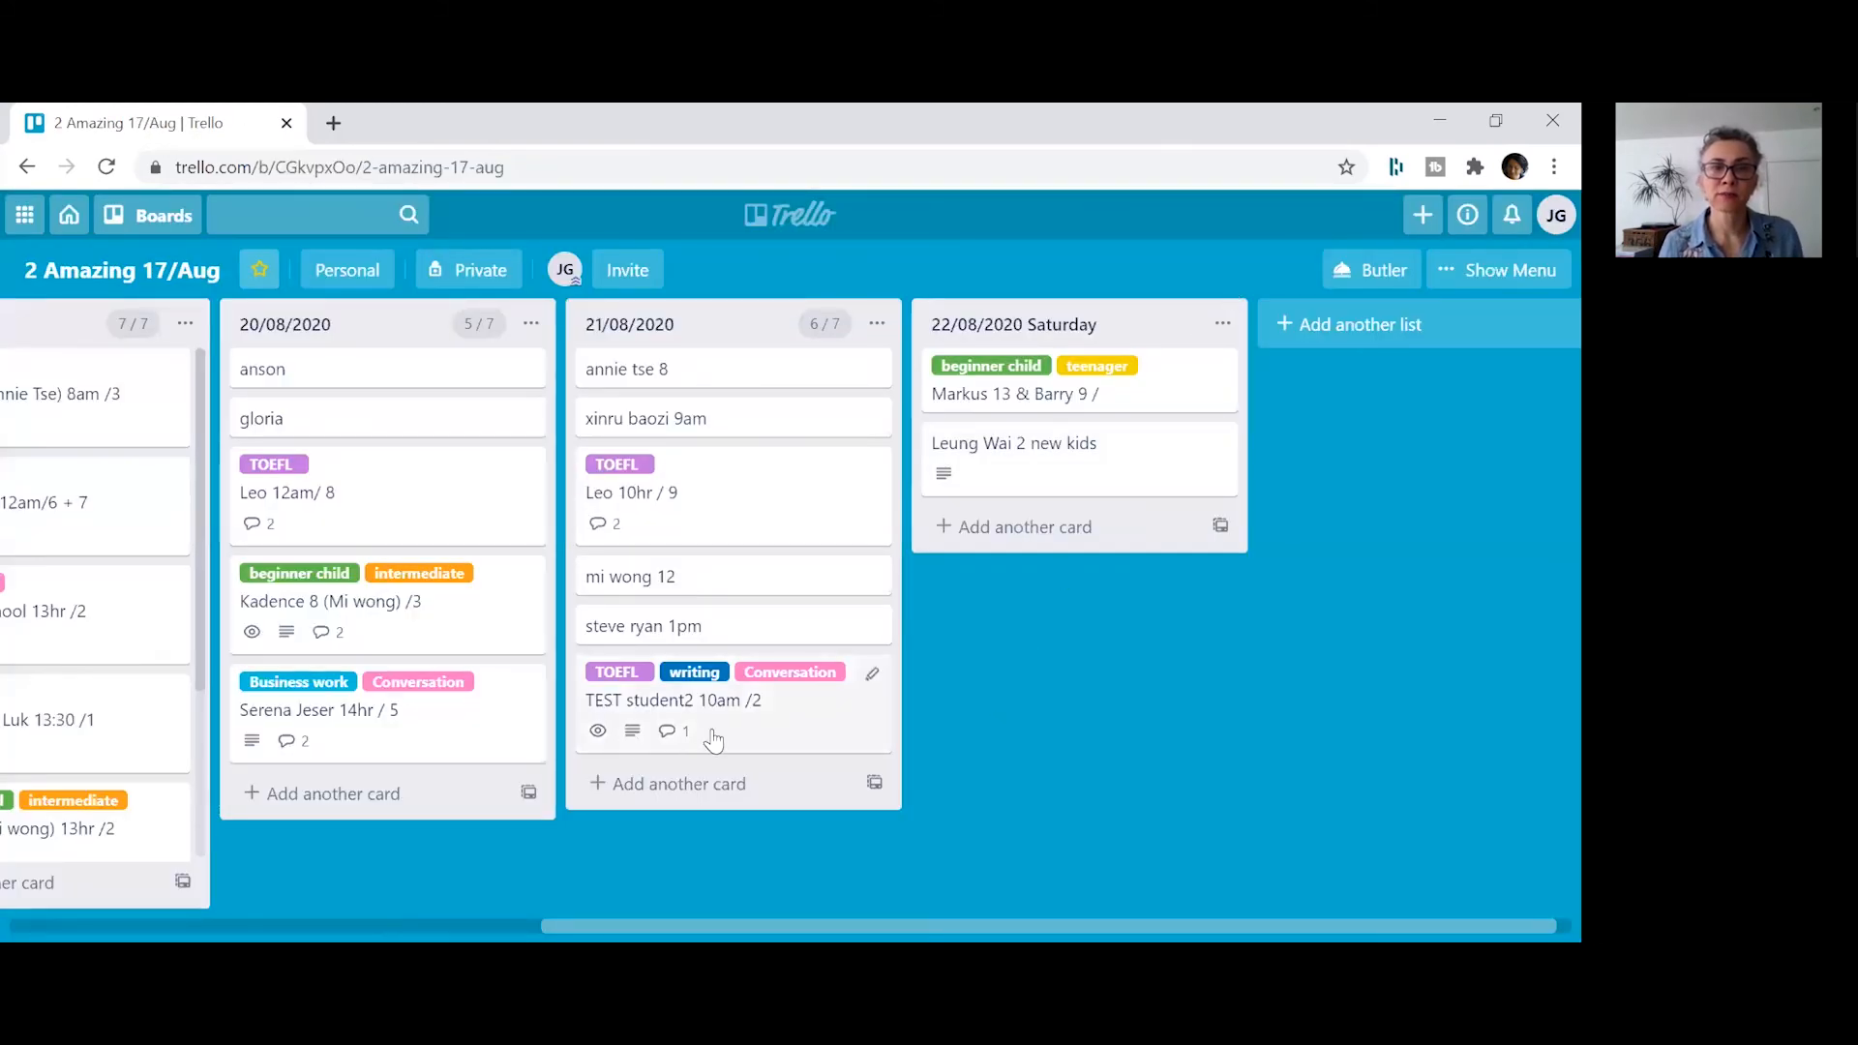
- Start a copy of the TEST student2 10am /2 card from the 21/08/2020 list, titled "TEST student2 2pm /3"
{"action": "left_click", "coordinate": [769, 731]}
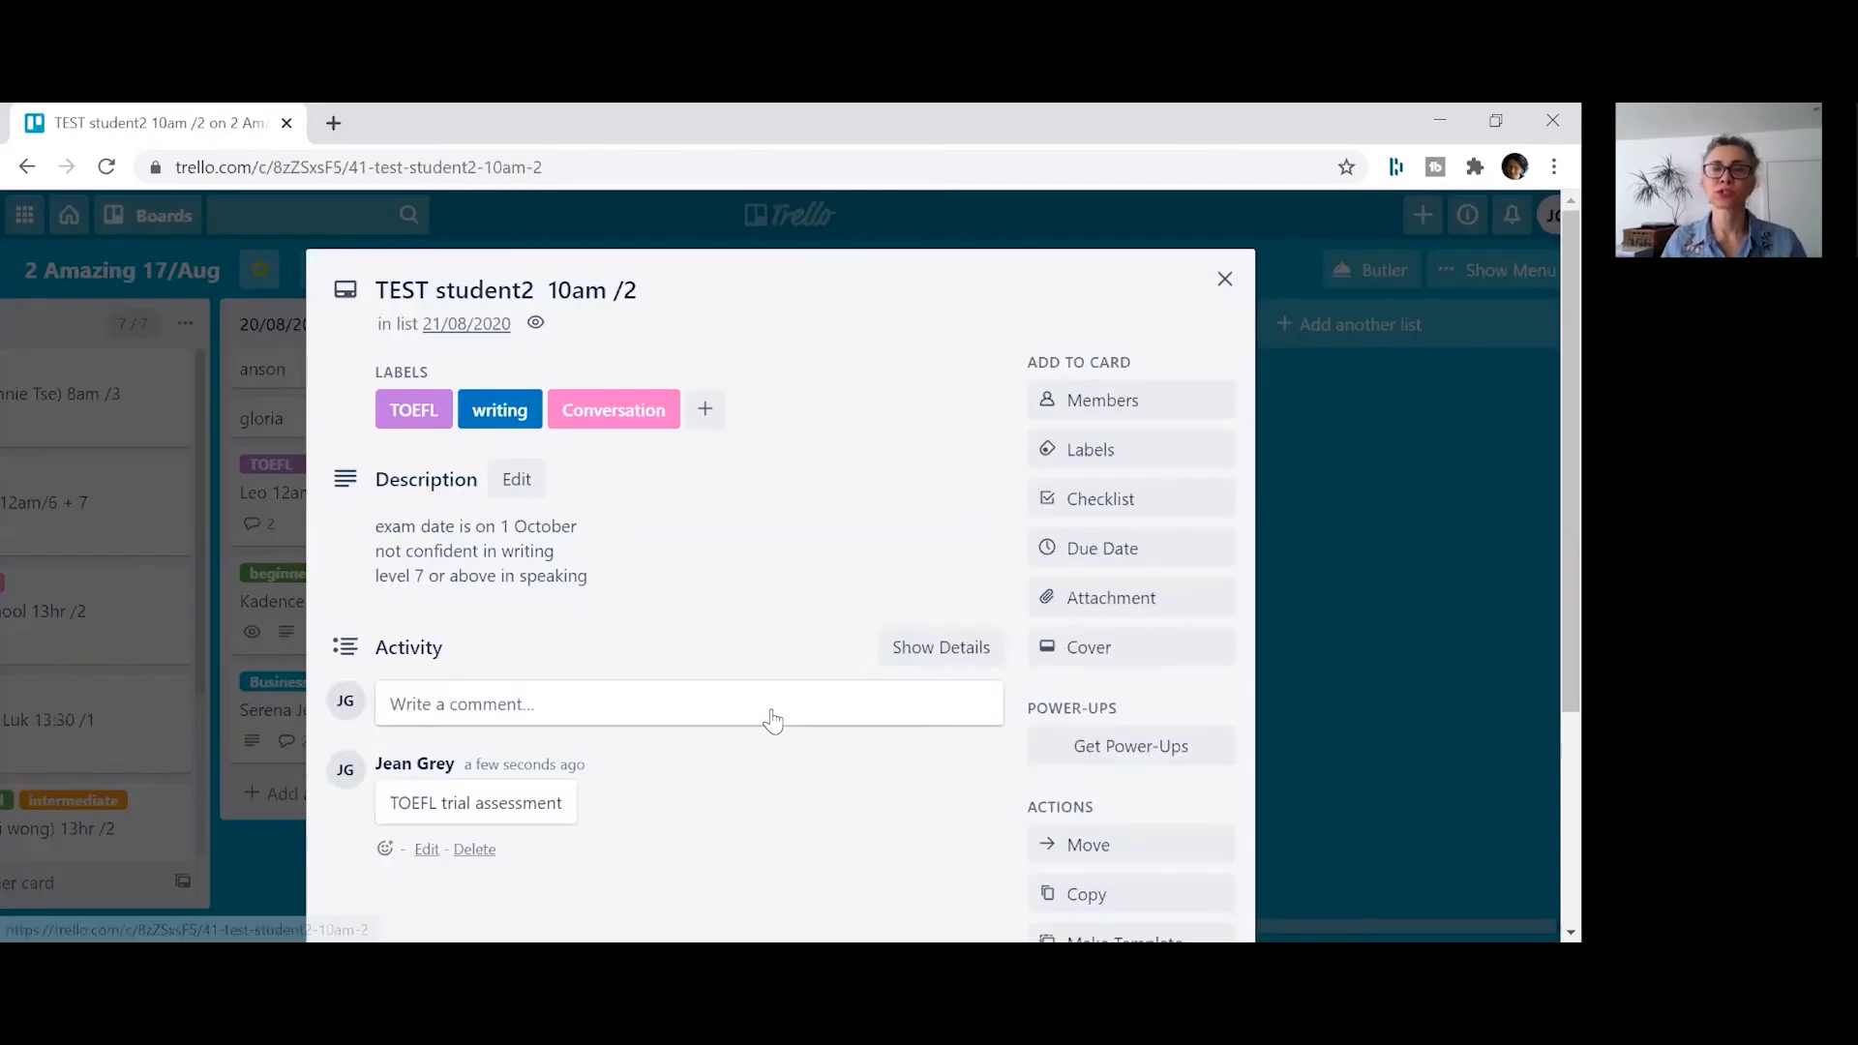
{"action": "scroll", "coordinate": [1123, 818], "scroll_direction": "down", "scroll_amount": 1}
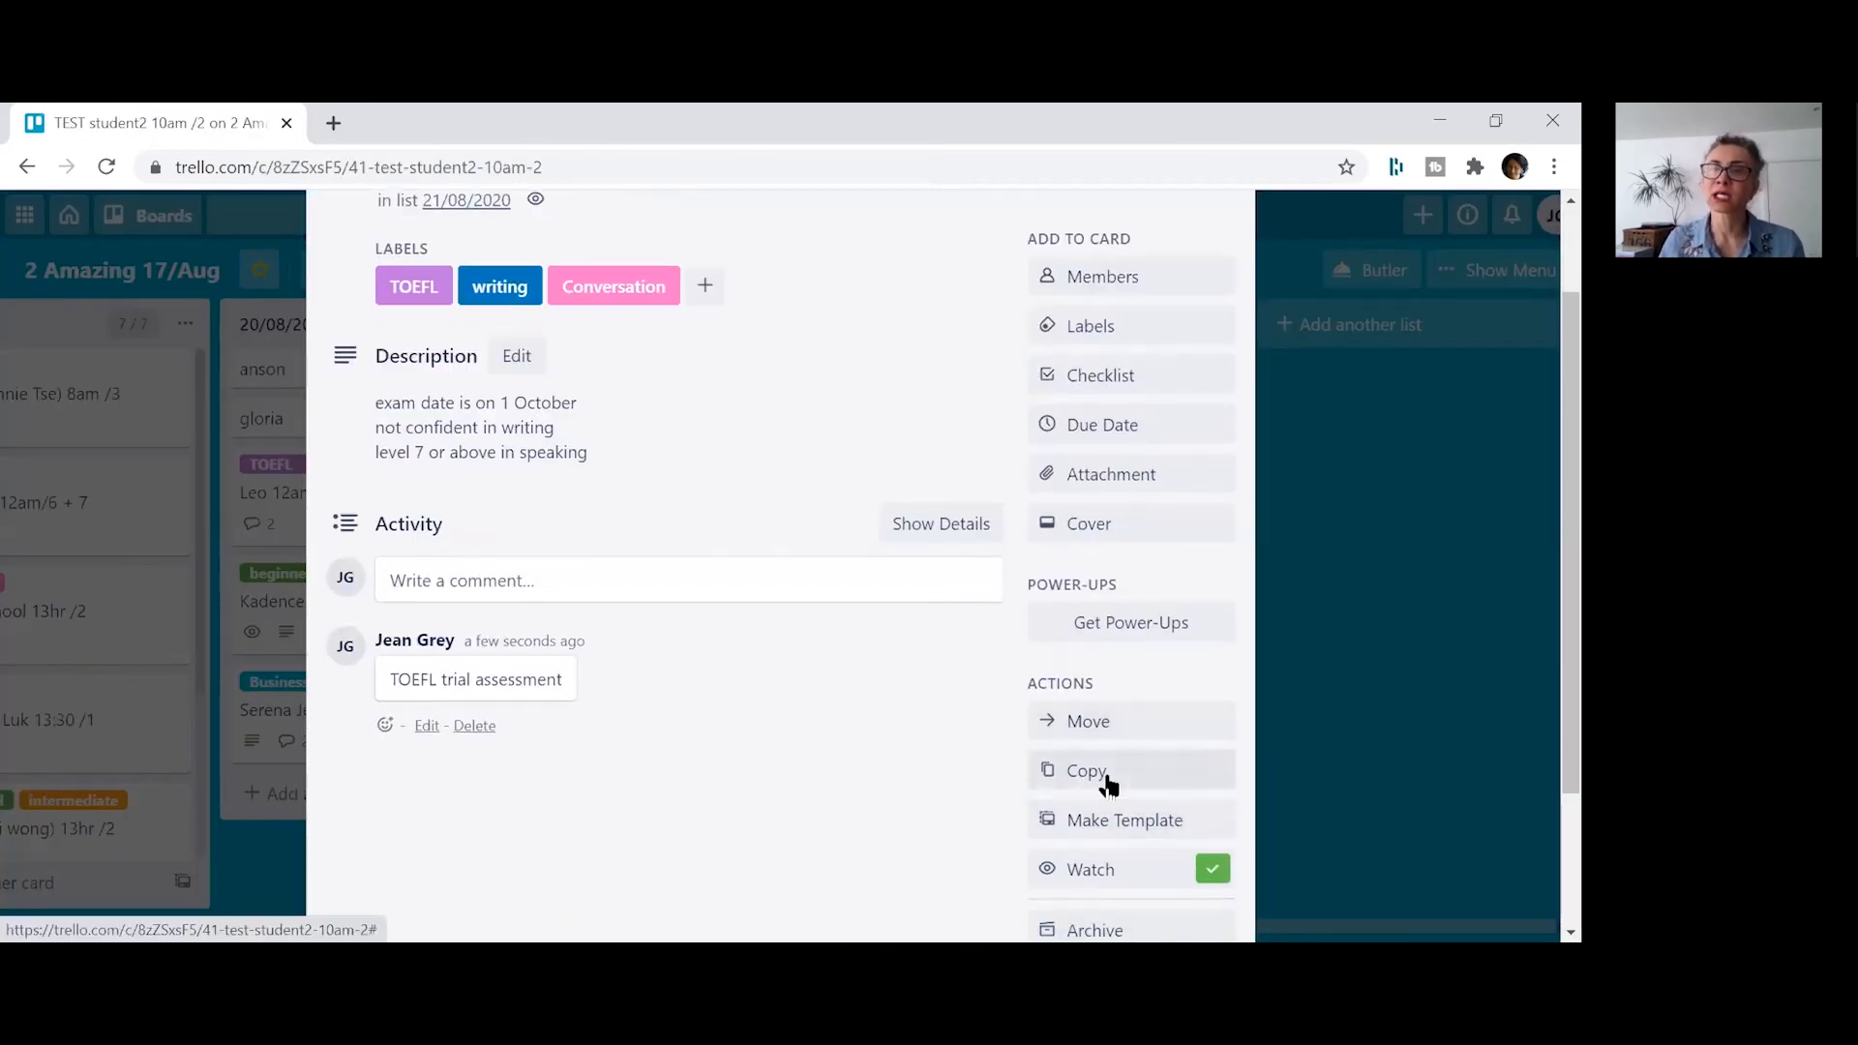
{"action": "left_click", "coordinate": [1103, 774]}
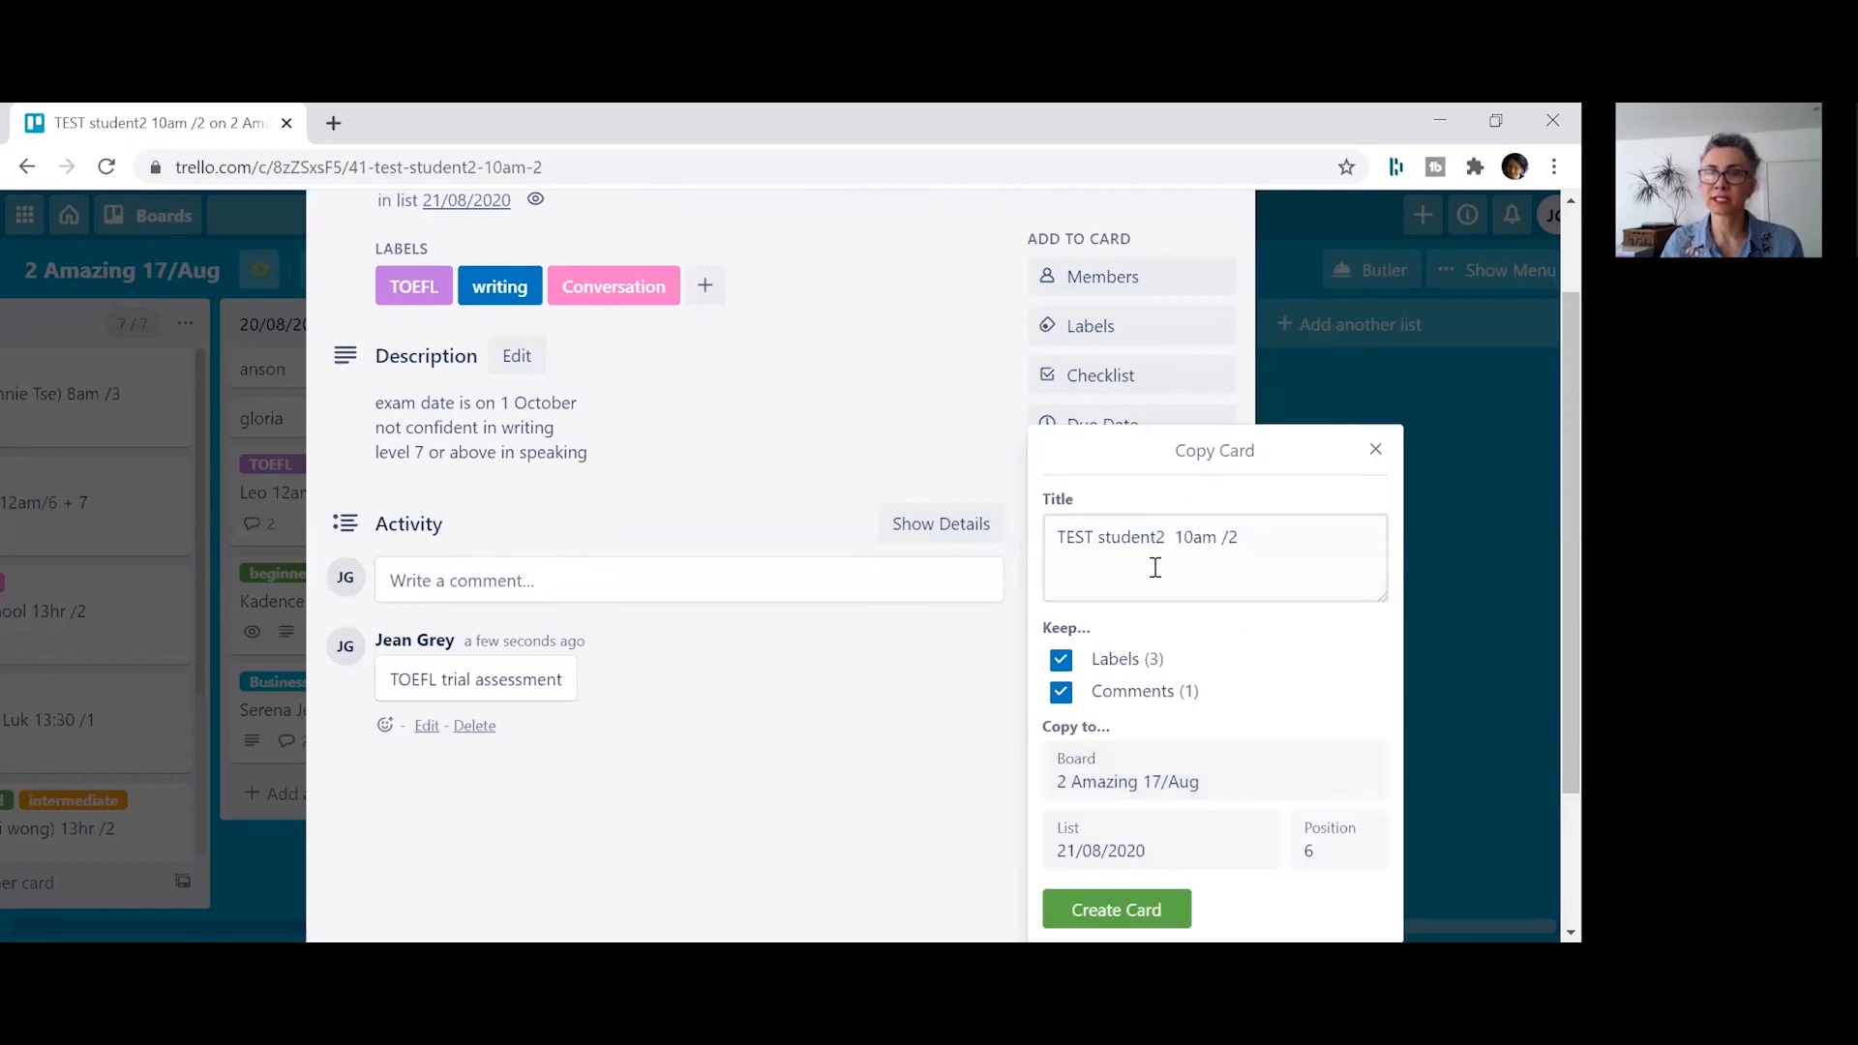
{"action": "left_click", "coordinate": [1247, 542]}
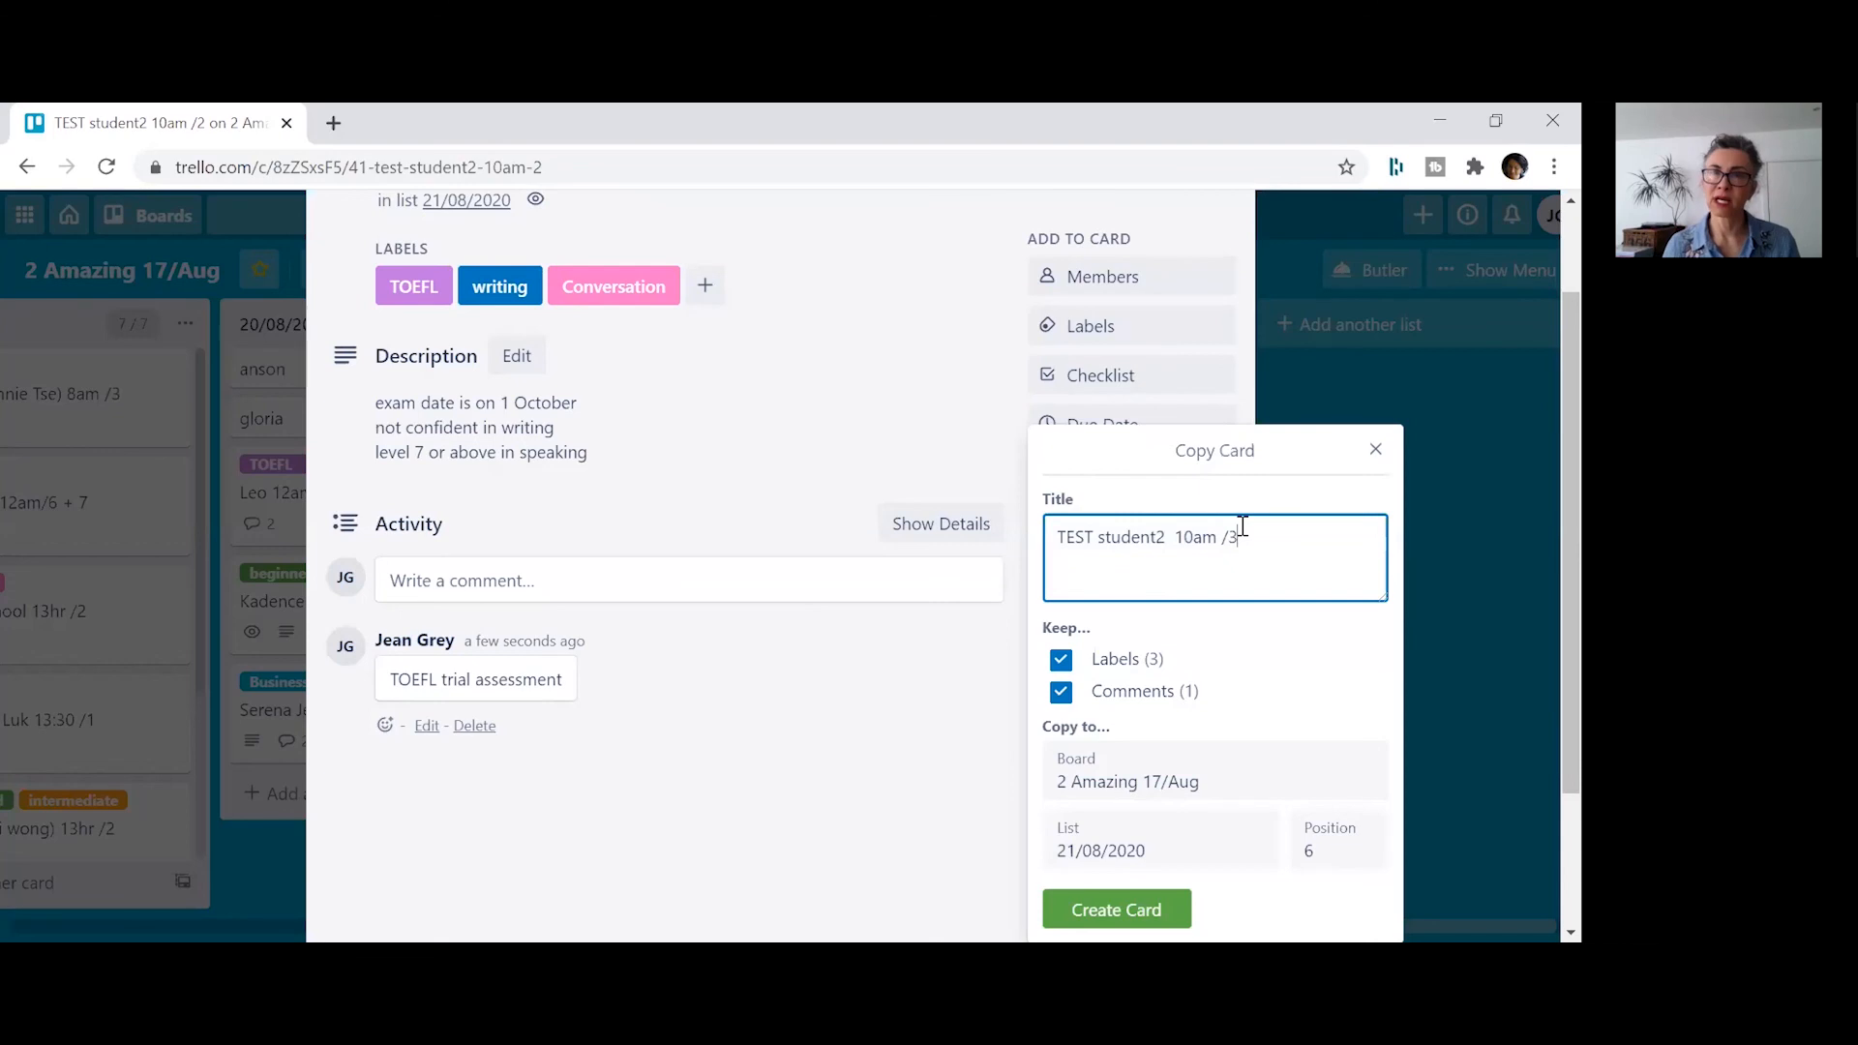
{"action": "left_click_drag", "start_coordinate": [1194, 537], "coordinate": [1177, 539]}
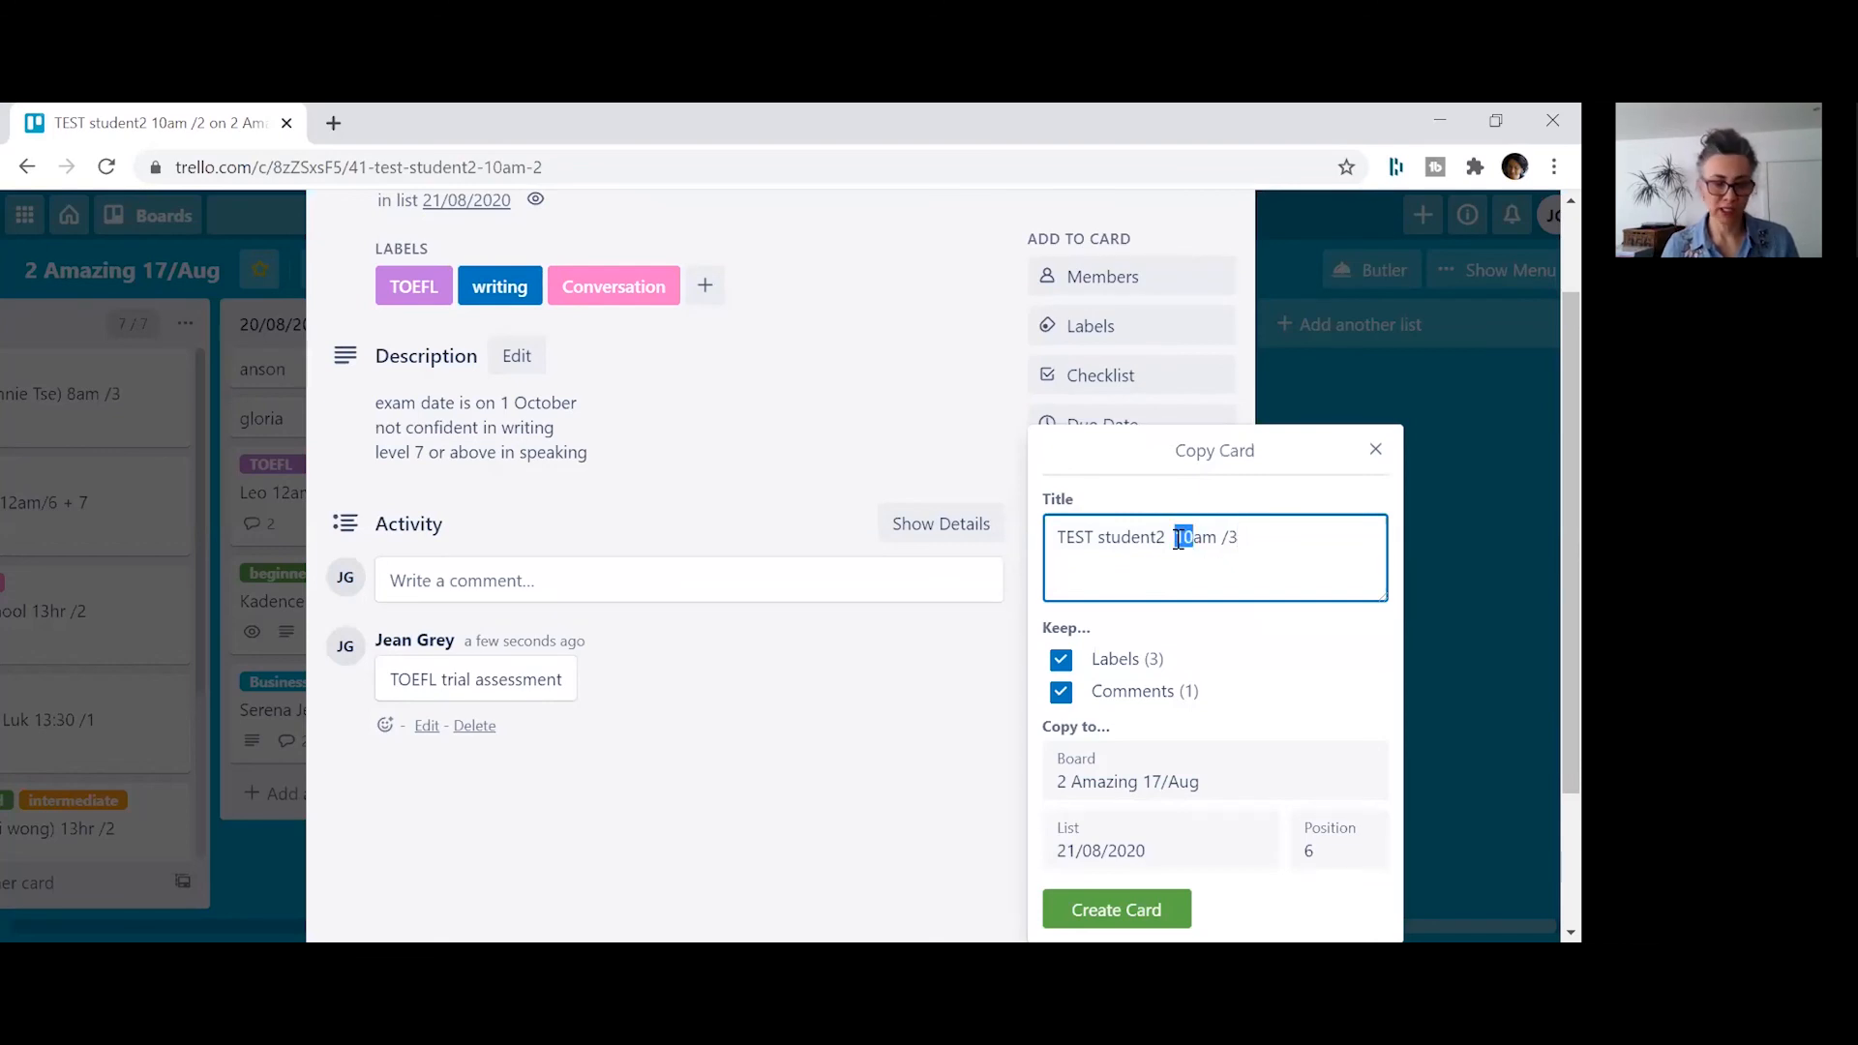
{"action": "type", "text": "2"}
{"action": "key", "text": "Delete"}
{"action": "type", "text": "p"}
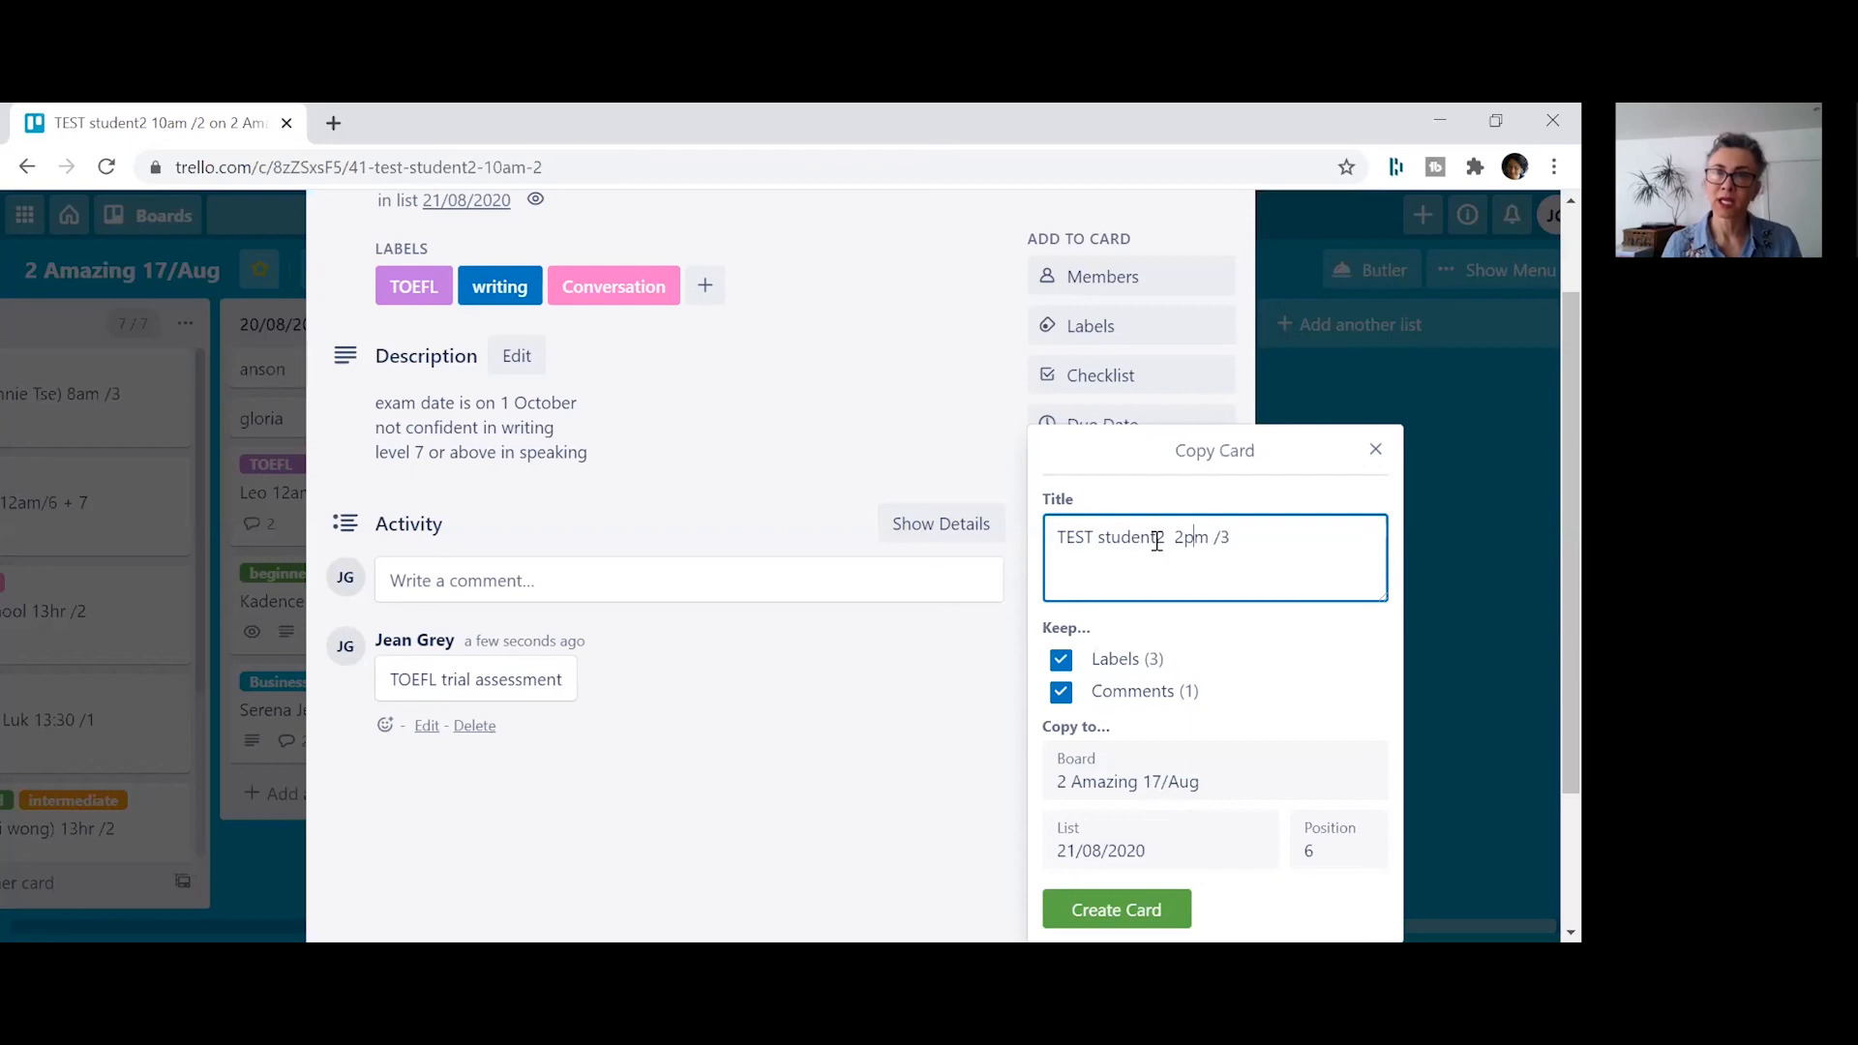
- Set the copy's destination to the 17/08 list of 5 test board, keeping labels and comments, and create the card
{"action": "left_click", "coordinate": [1171, 791]}
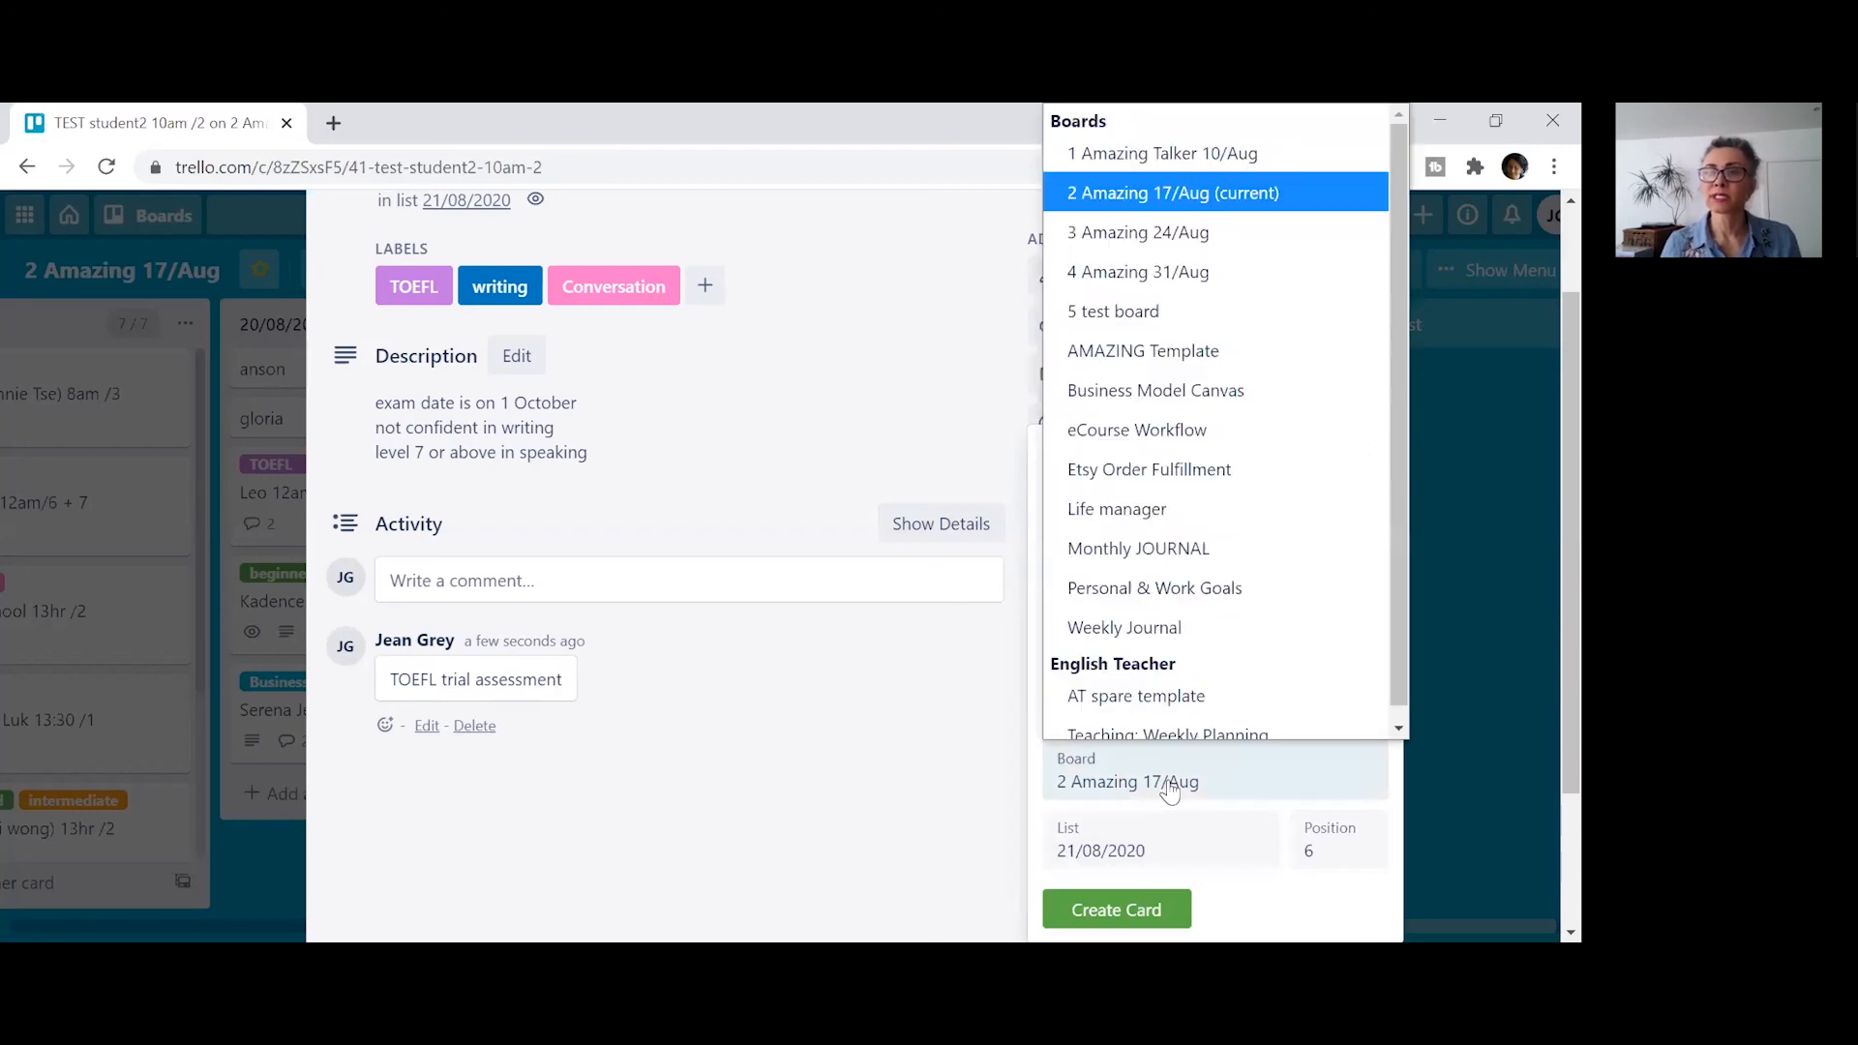
{"action": "left_click", "coordinate": [1144, 312]}
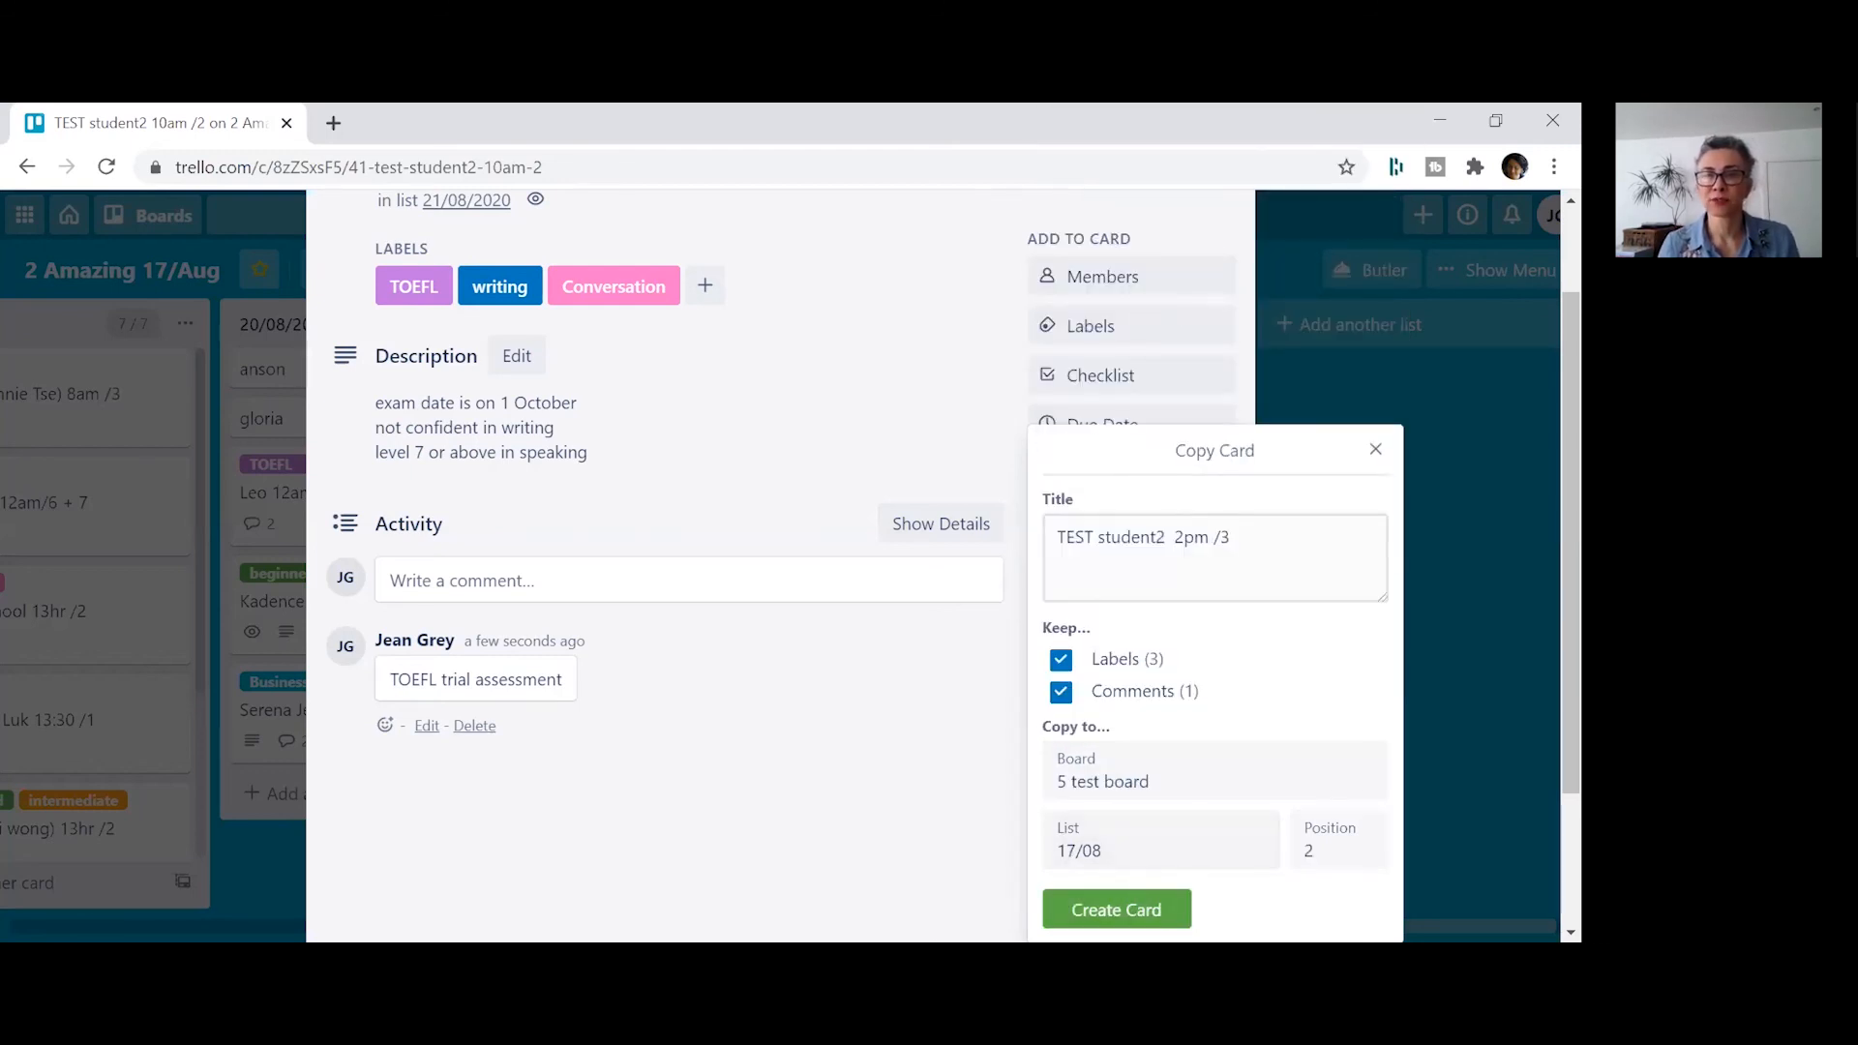
{"action": "left_click", "coordinate": [1117, 909]}
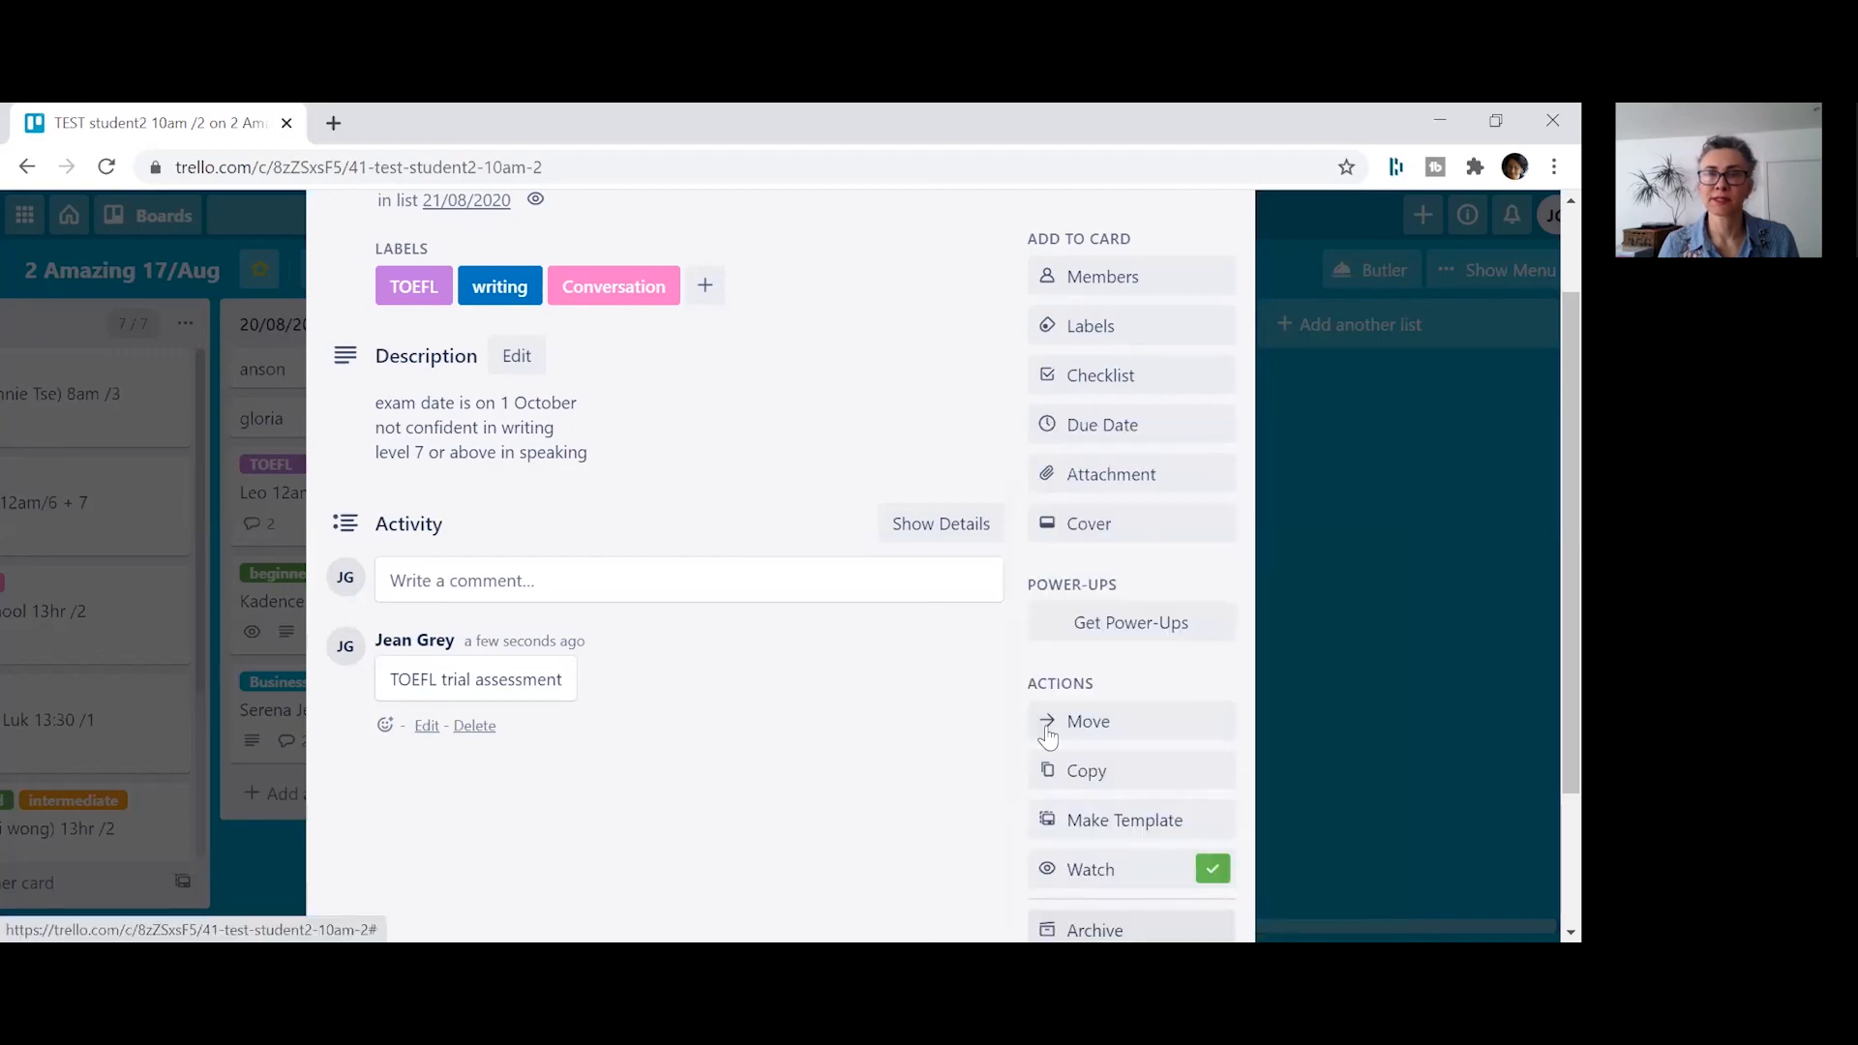
- Archive the original TEST student2 10am /2 card and permanently delete it from the 2 Amazing 17/Aug board
{"action": "scroll", "coordinate": [1128, 299], "scroll_direction": "up", "scroll_amount": 2}
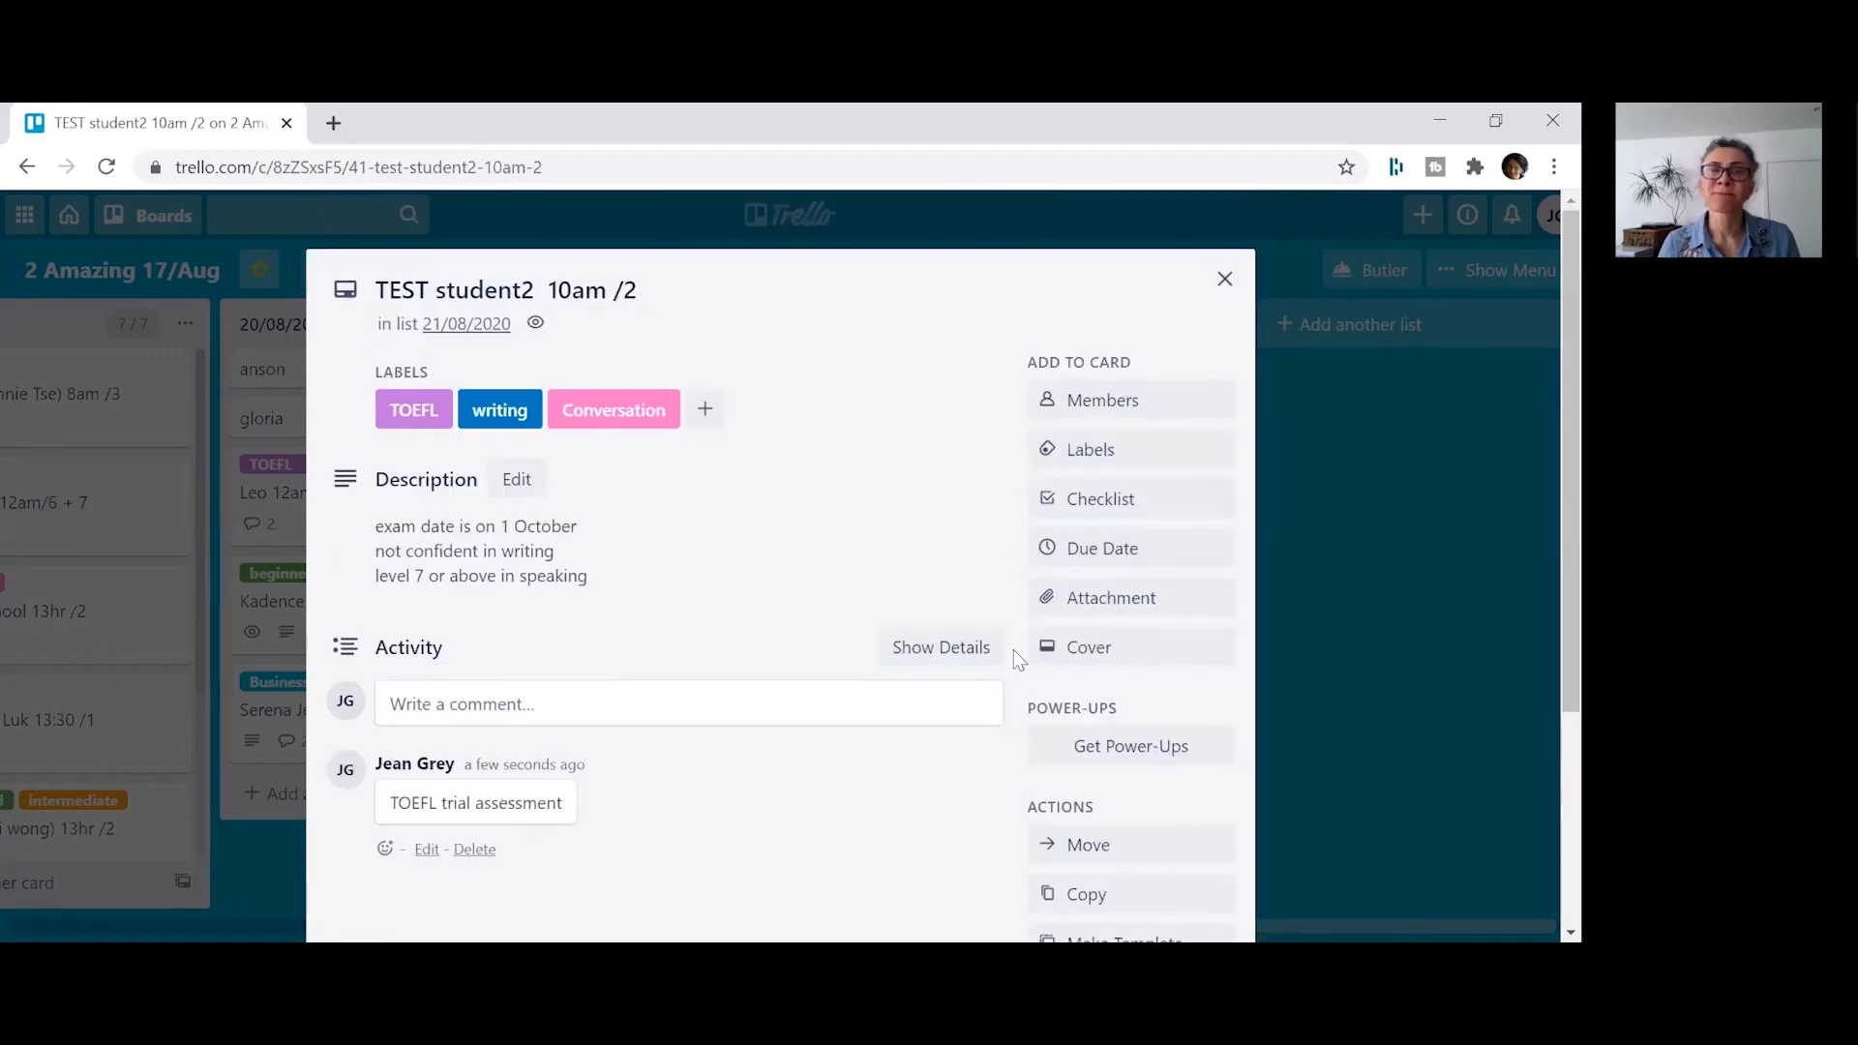
{"action": "scroll", "coordinate": [1048, 610], "scroll_direction": "down", "scroll_amount": 3}
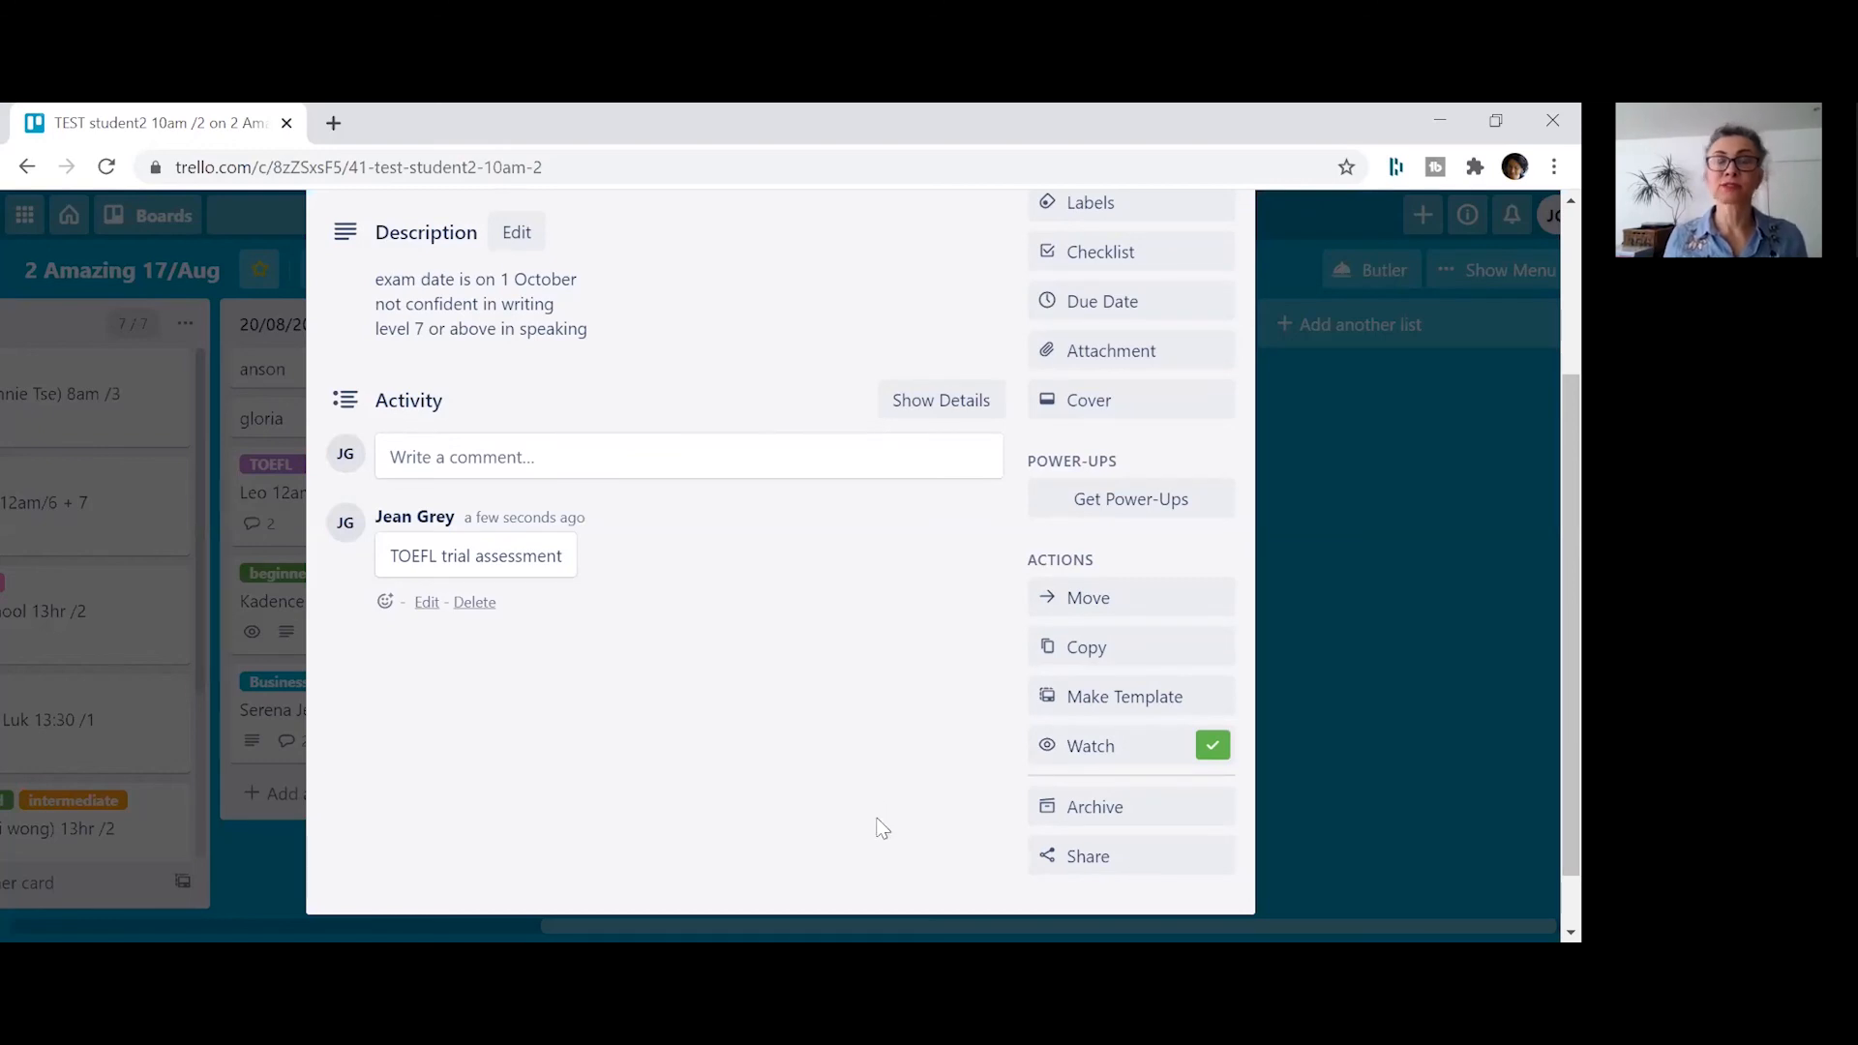
{"action": "scroll", "coordinate": [878, 817], "scroll_direction": "up", "scroll_amount": 3}
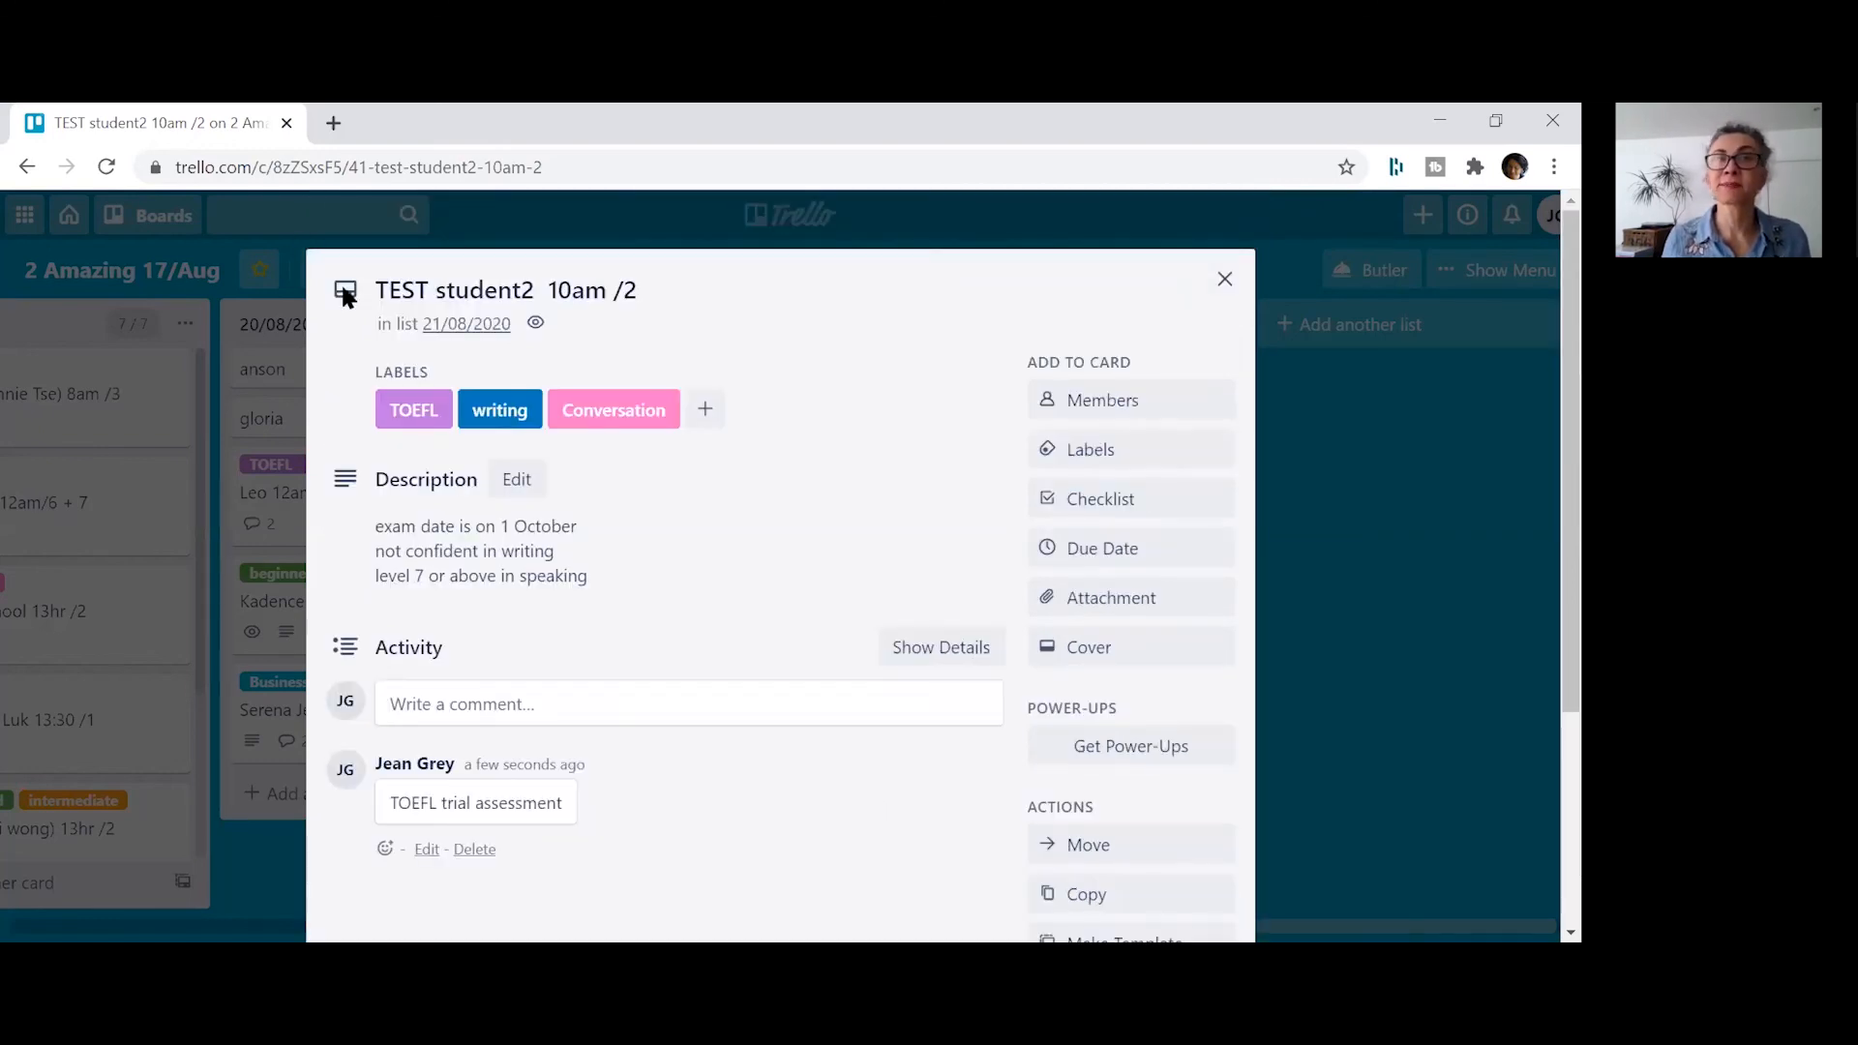
{"action": "scroll", "coordinate": [806, 647], "scroll_direction": "down", "scroll_amount": 3}
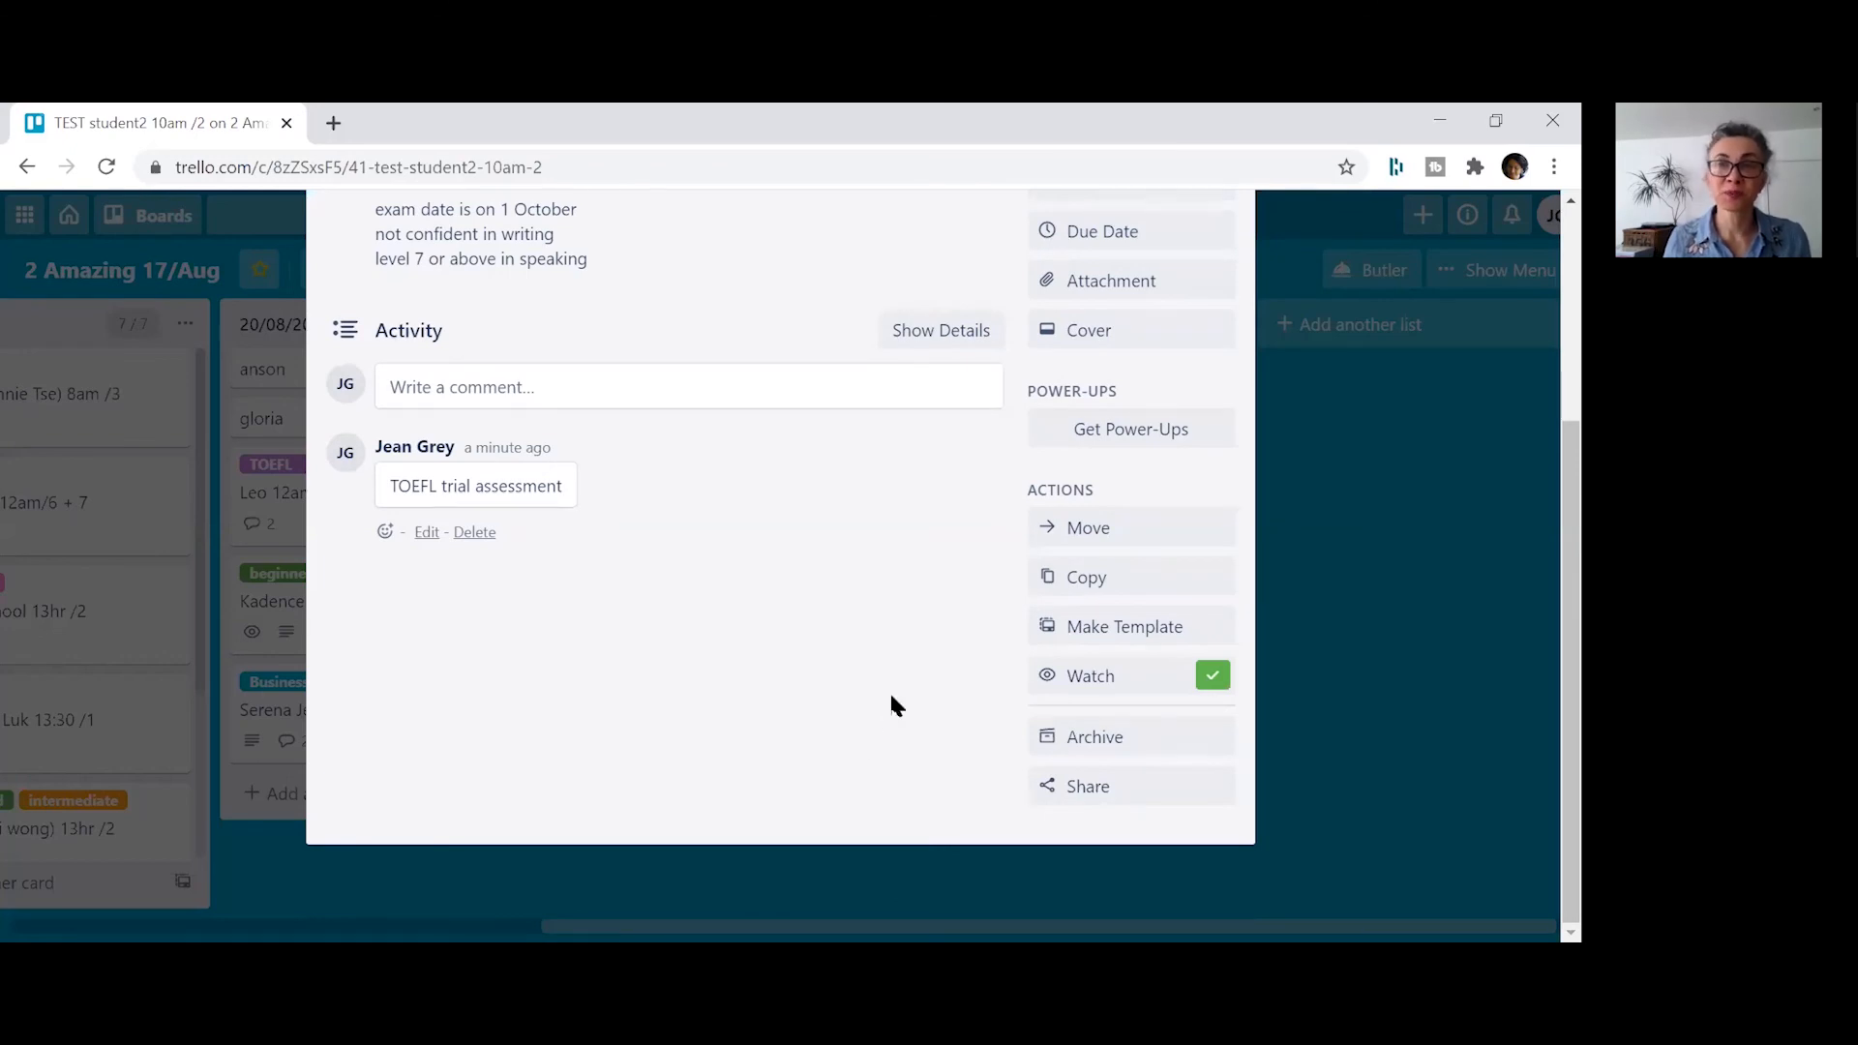
{"action": "left_click", "coordinate": [1103, 751]}
{"action": "left_click", "coordinate": [1099, 794]}
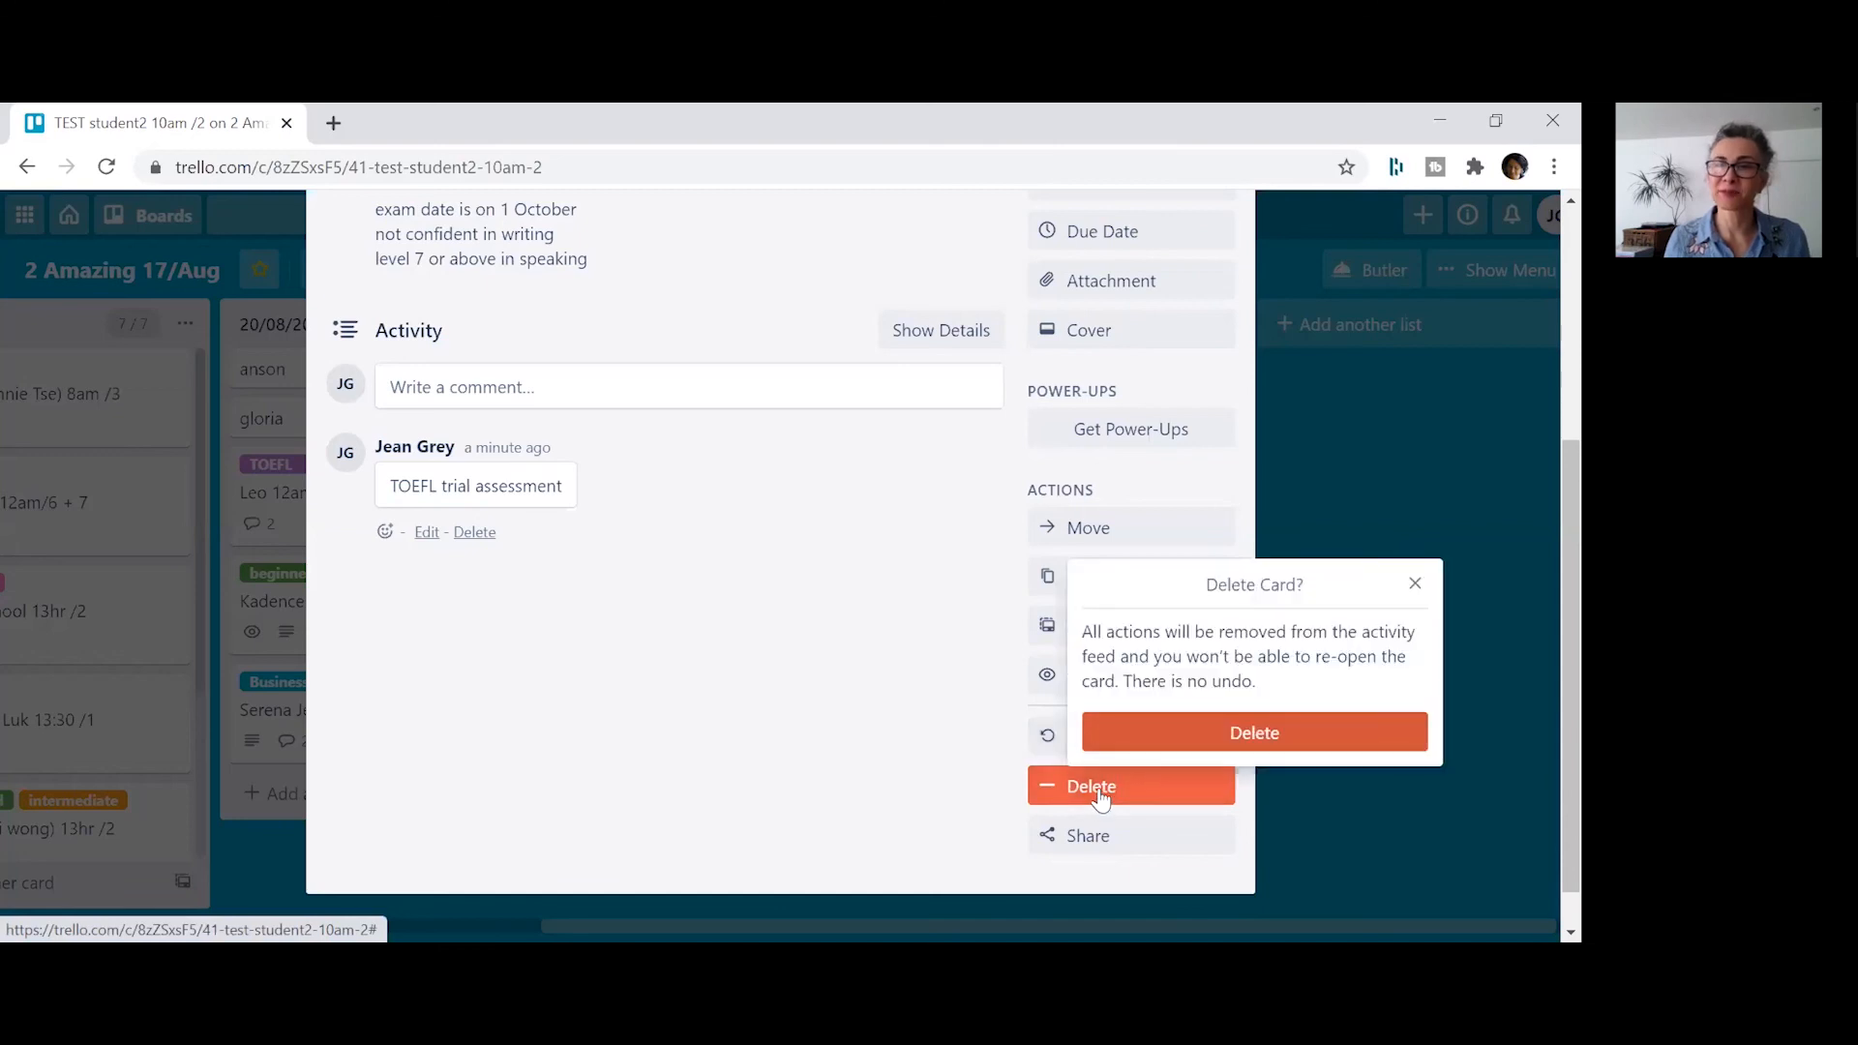
{"action": "left_click", "coordinate": [1258, 734]}
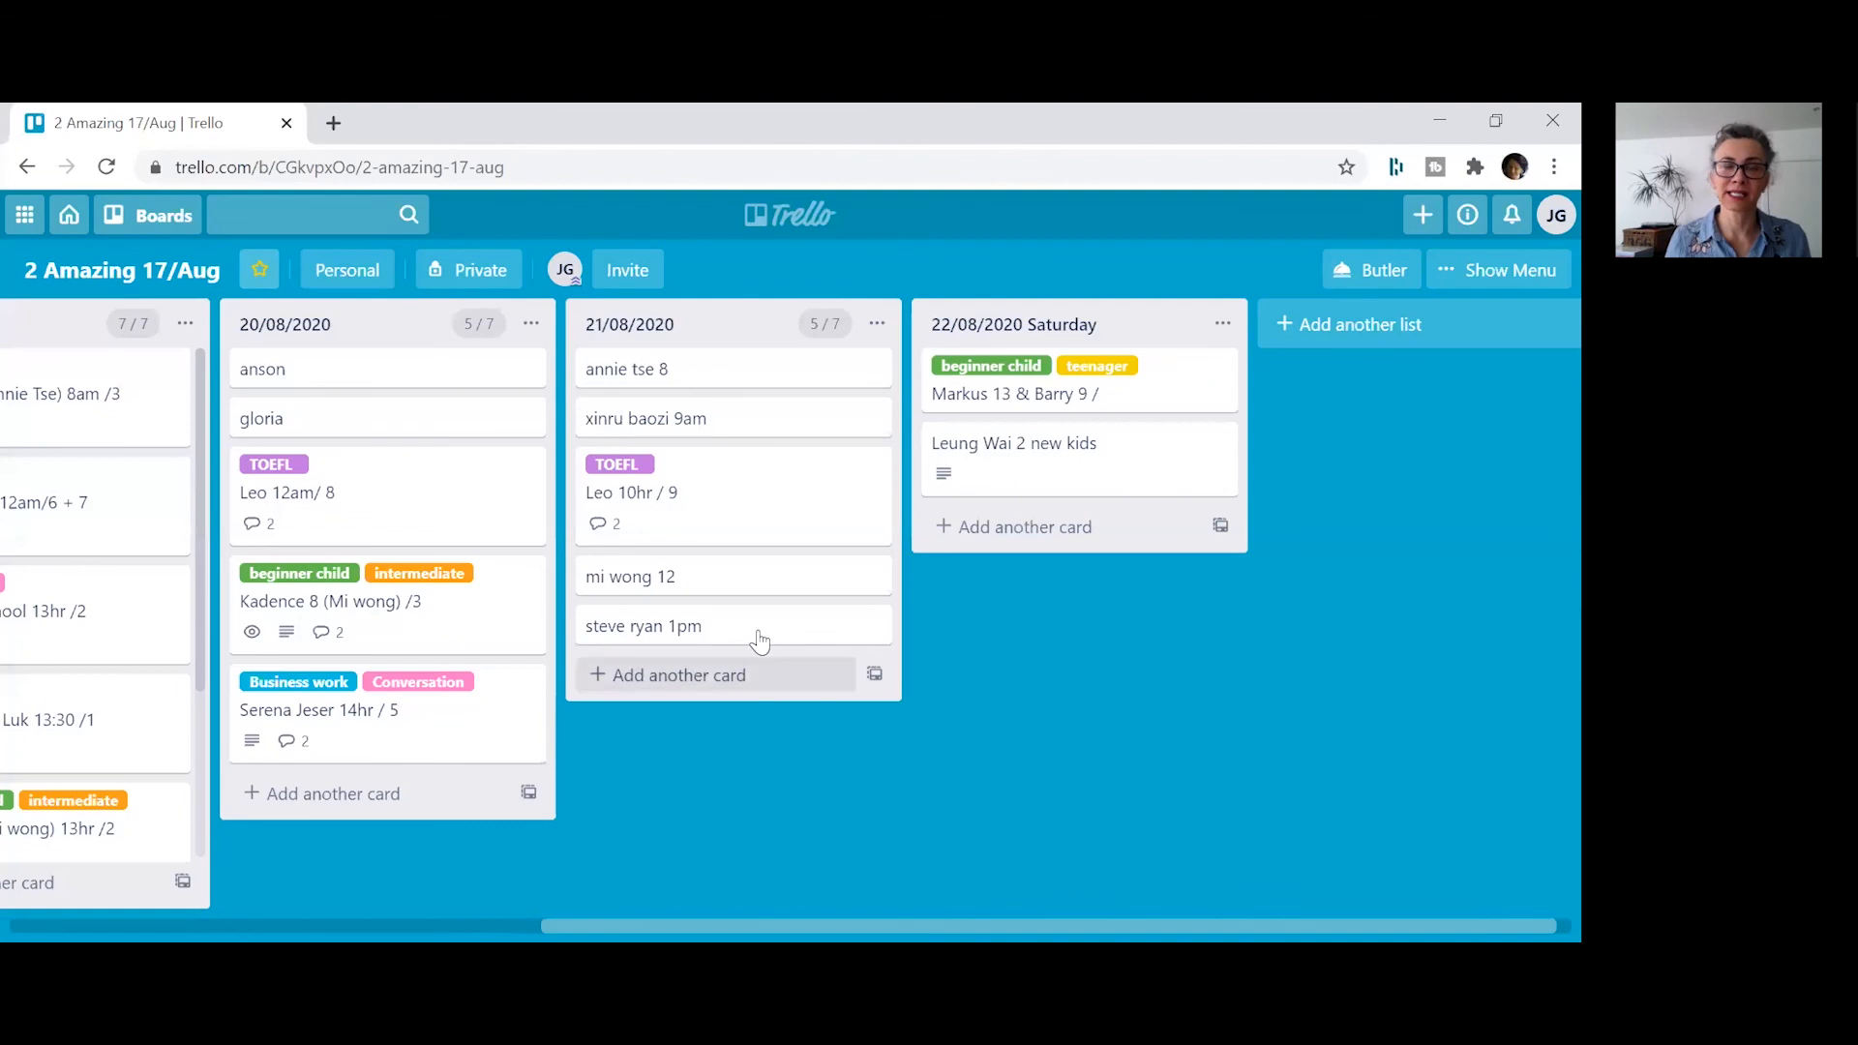
- Open 5 test board and move the TEST student2 2pm /3 card from the 17/08 list to 18/08/2020
{"action": "left_click", "coordinate": [159, 218]}
{"action": "left_click", "coordinate": [144, 582]}
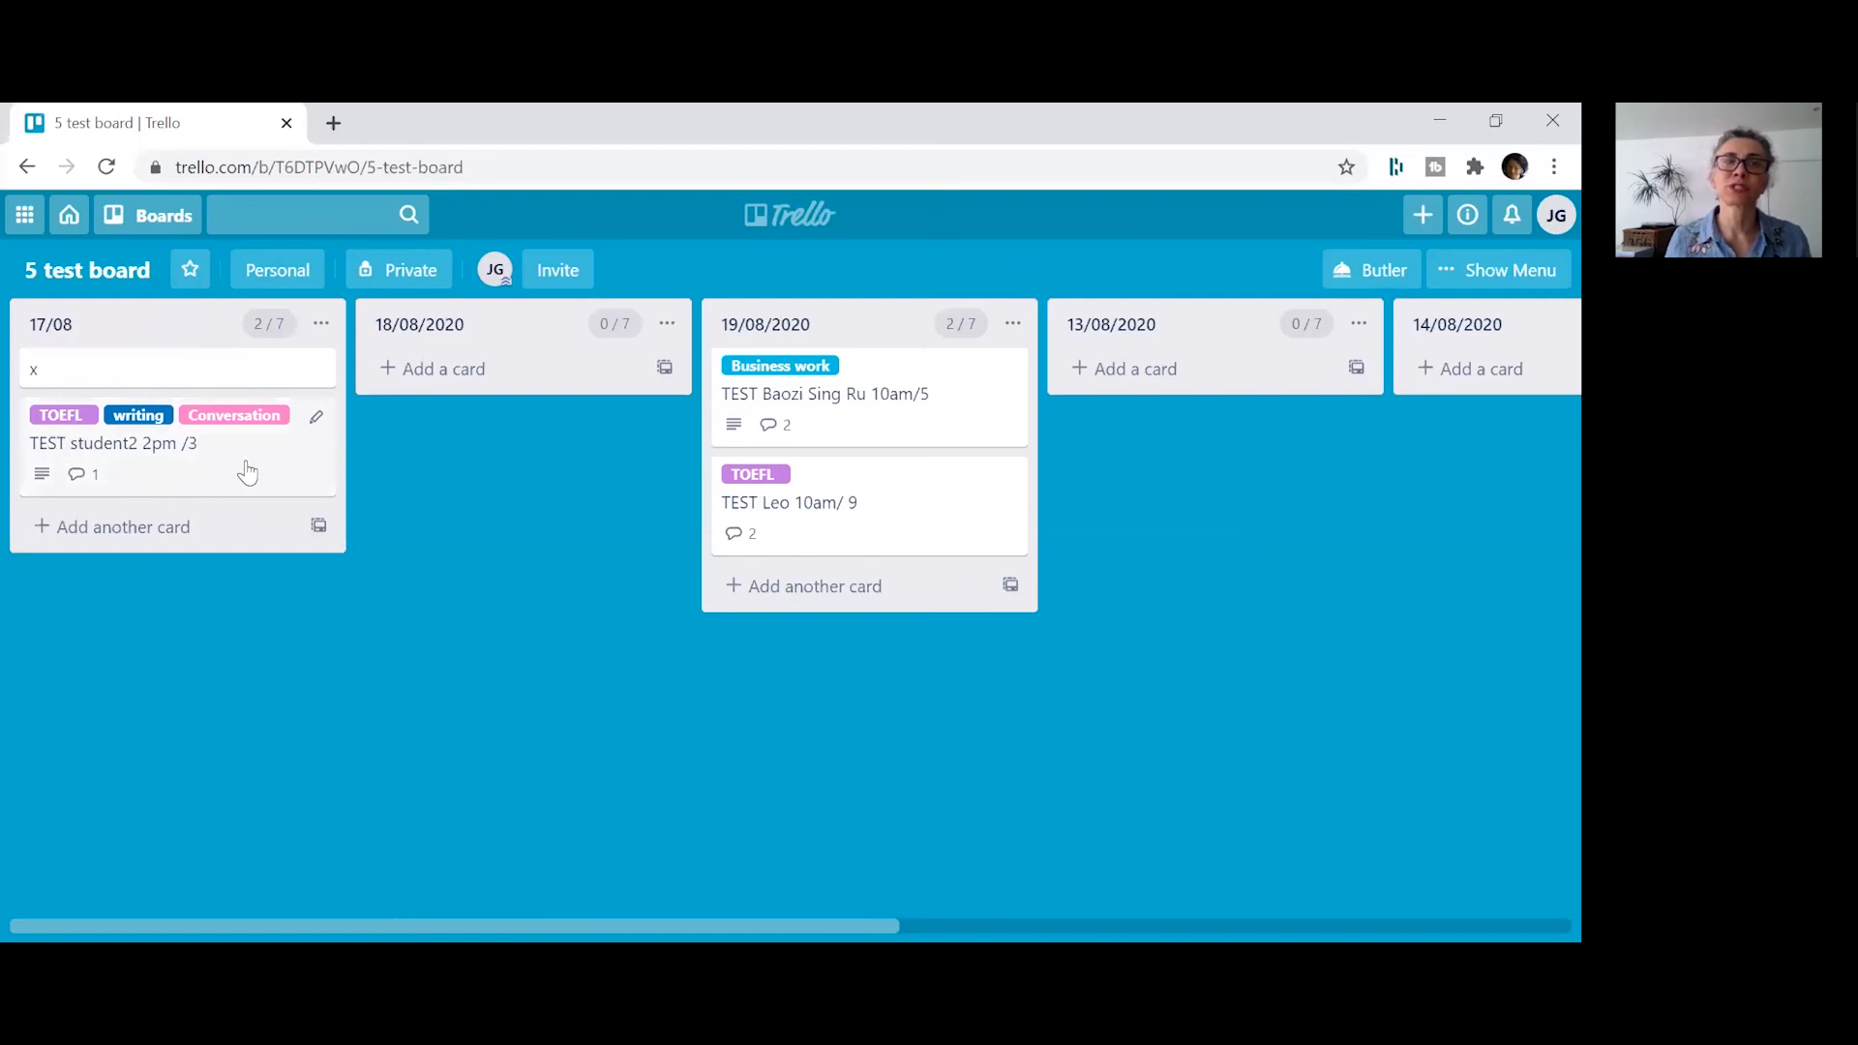
{"action": "left_click_drag", "start_coordinate": [224, 473], "coordinate": [521, 427]}
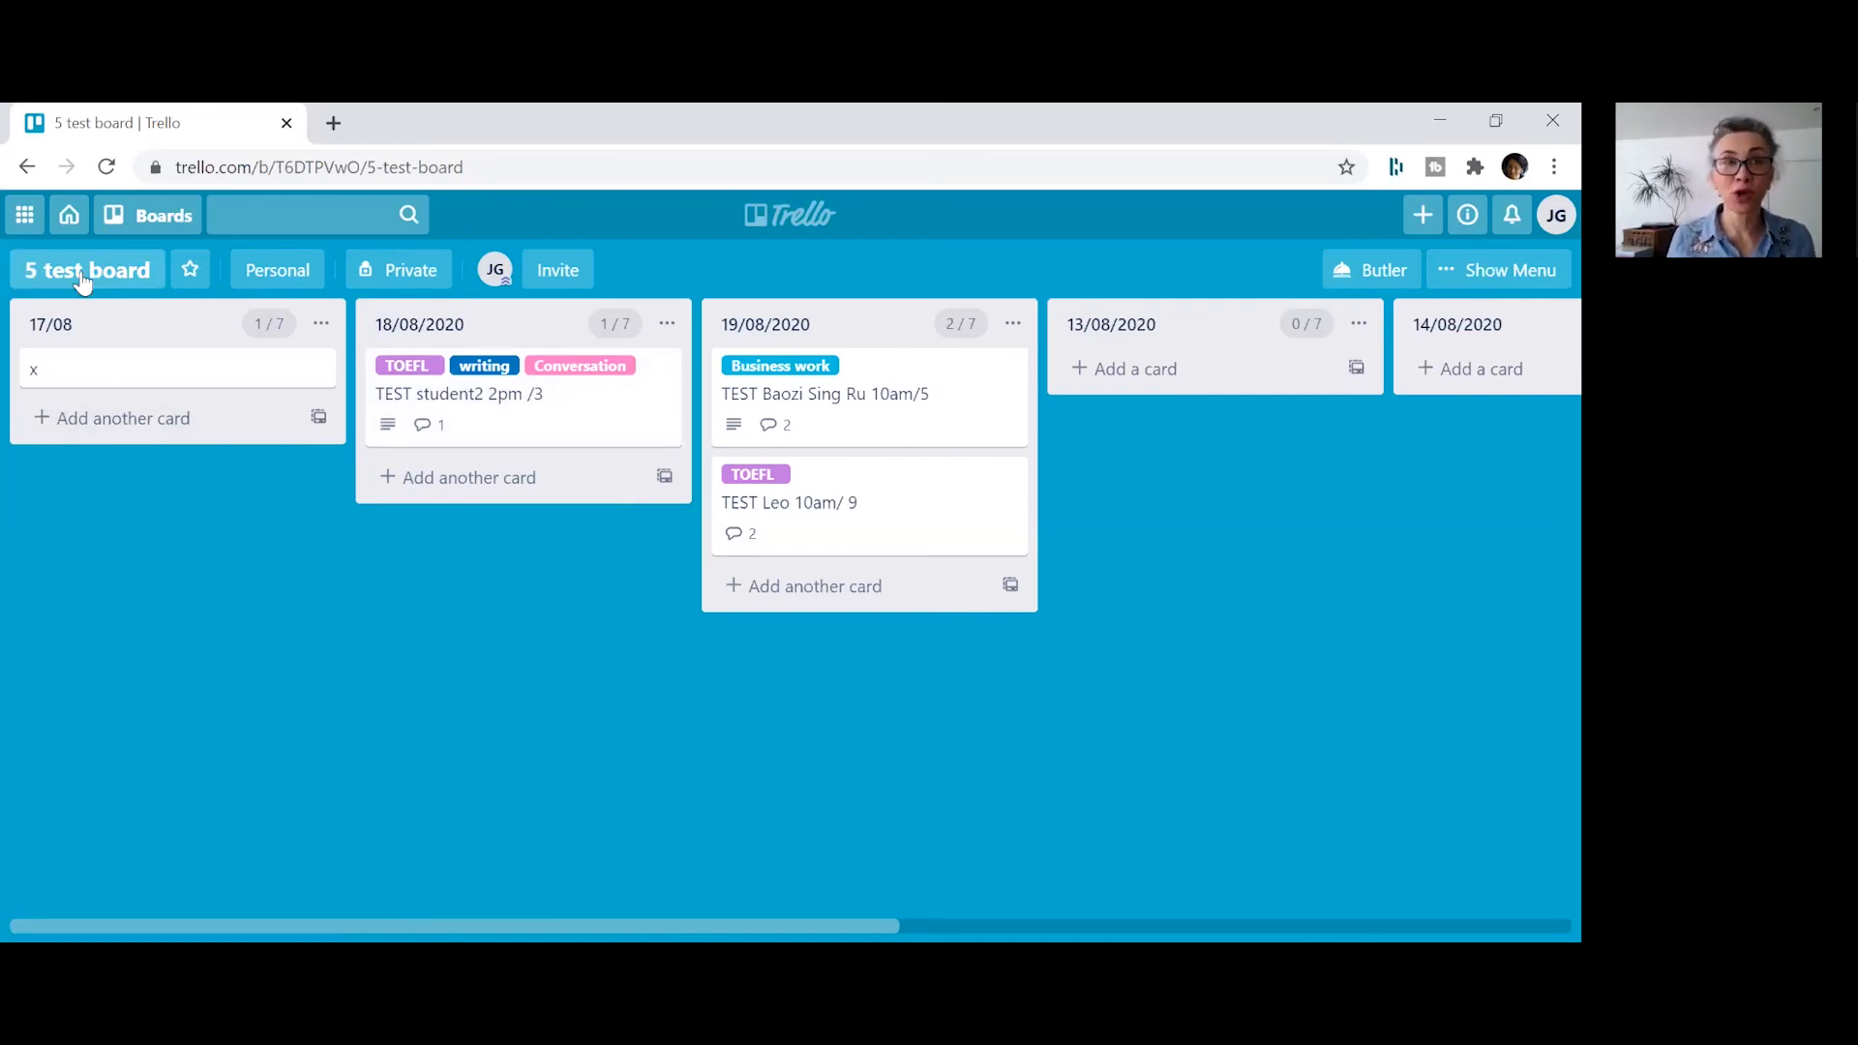
- Switch back to the starred 2 Amazing 17/Aug board
{"action": "left_click", "coordinate": [155, 219]}
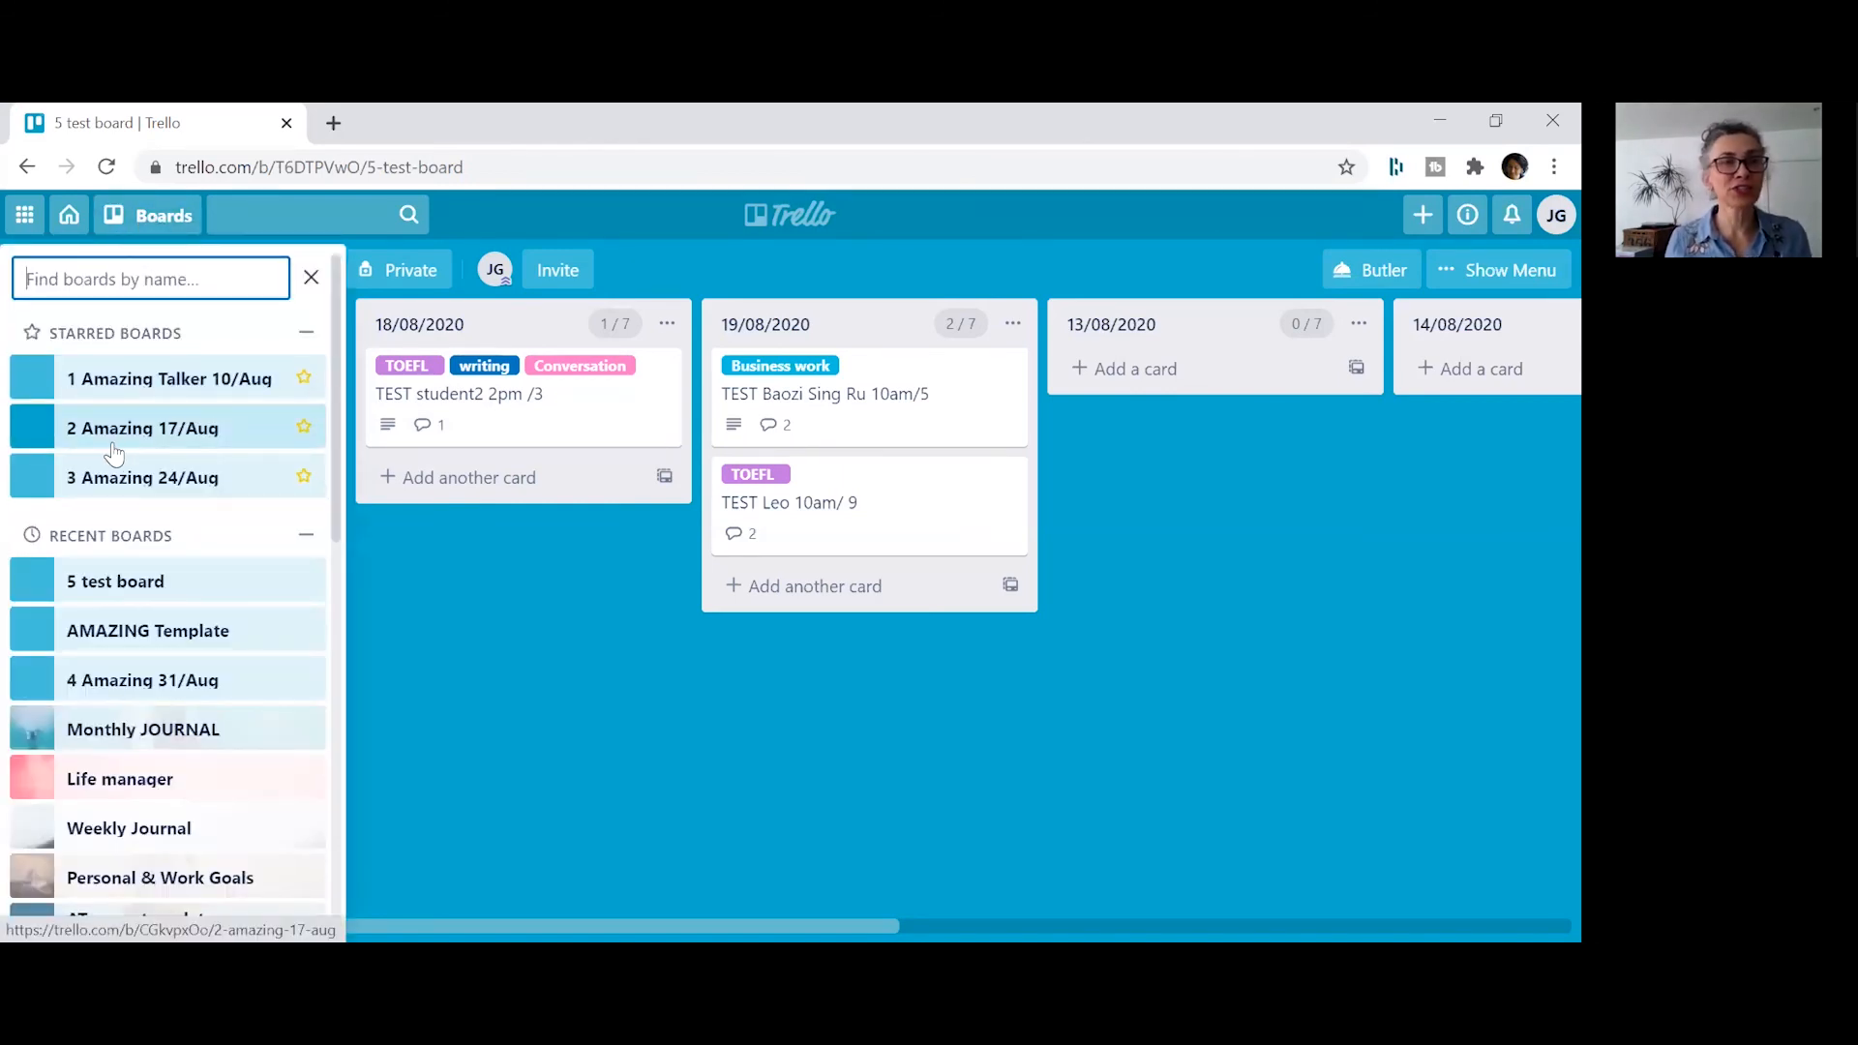
{"action": "left_click", "coordinate": [126, 431]}
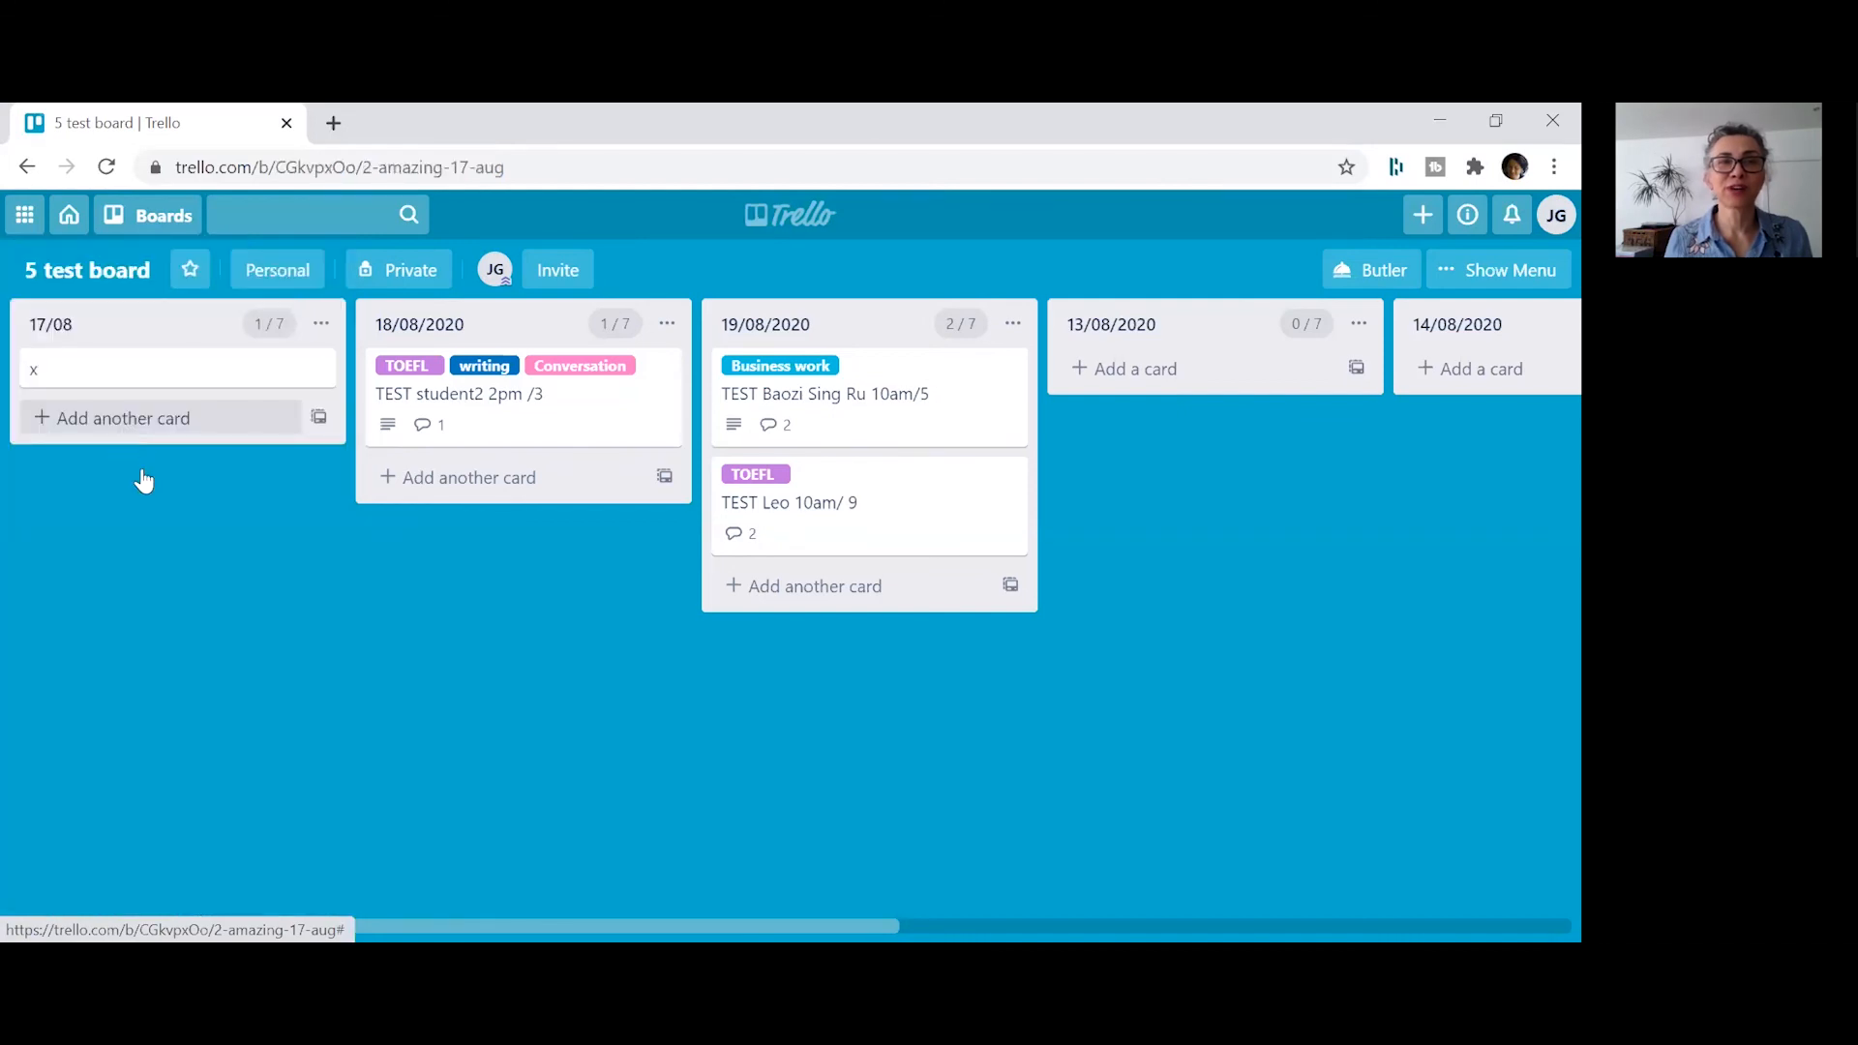